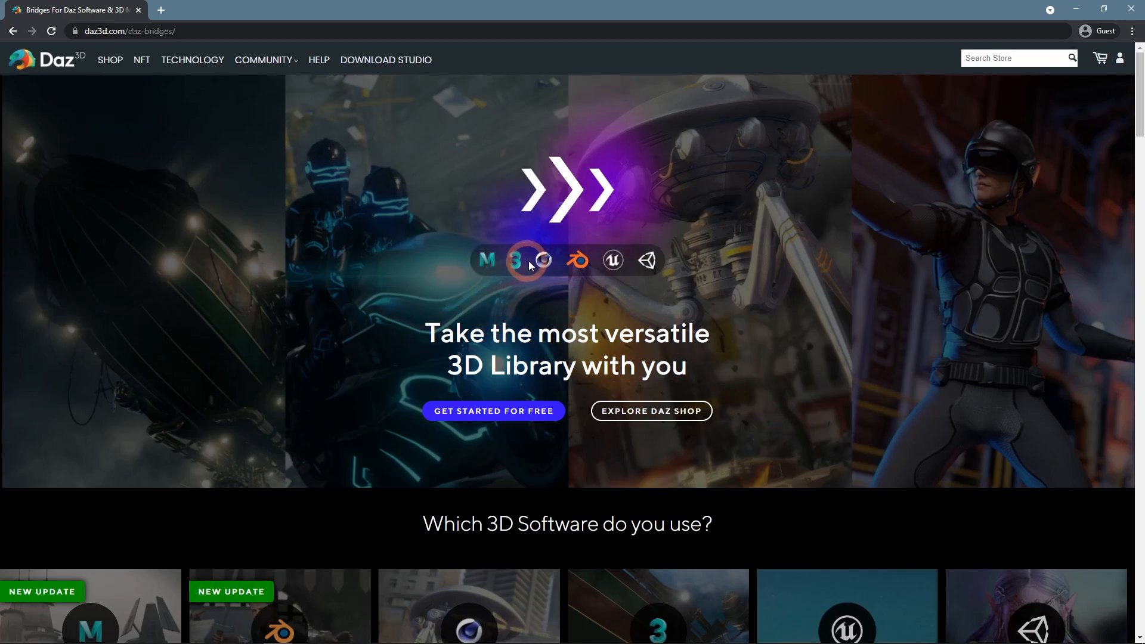
Step: Review the supported programs on the Daz Bridges page and the feature overview on blender.org
scroll(749, 340, "down", 4)
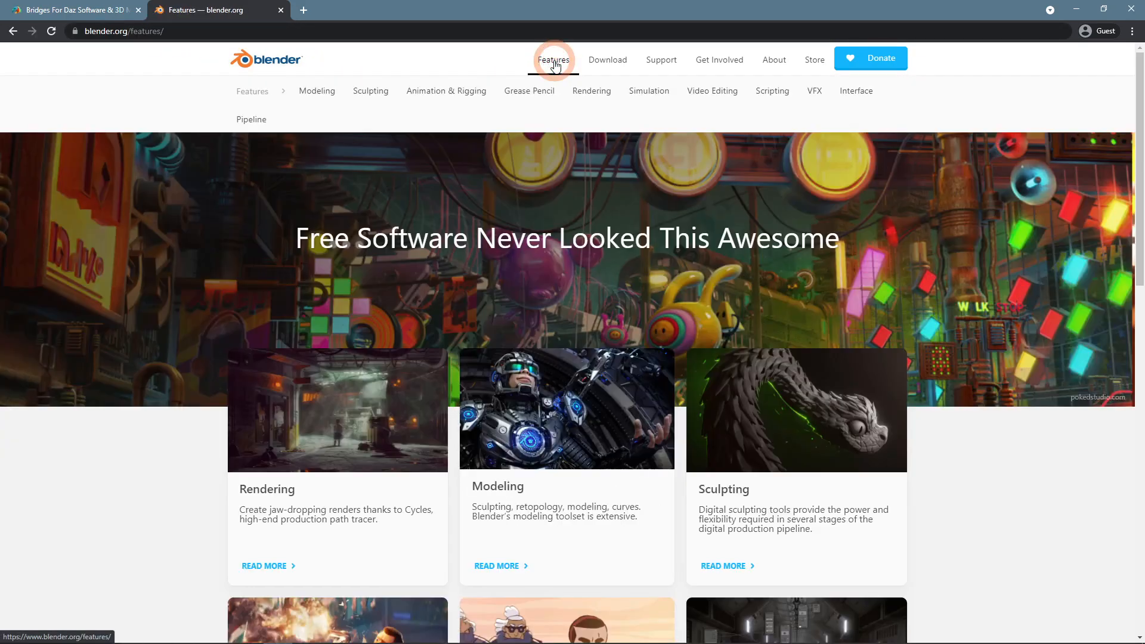
scroll(170, 378, "down", 4)
left_click(270, 232)
scroll(882, 352, "down", 2)
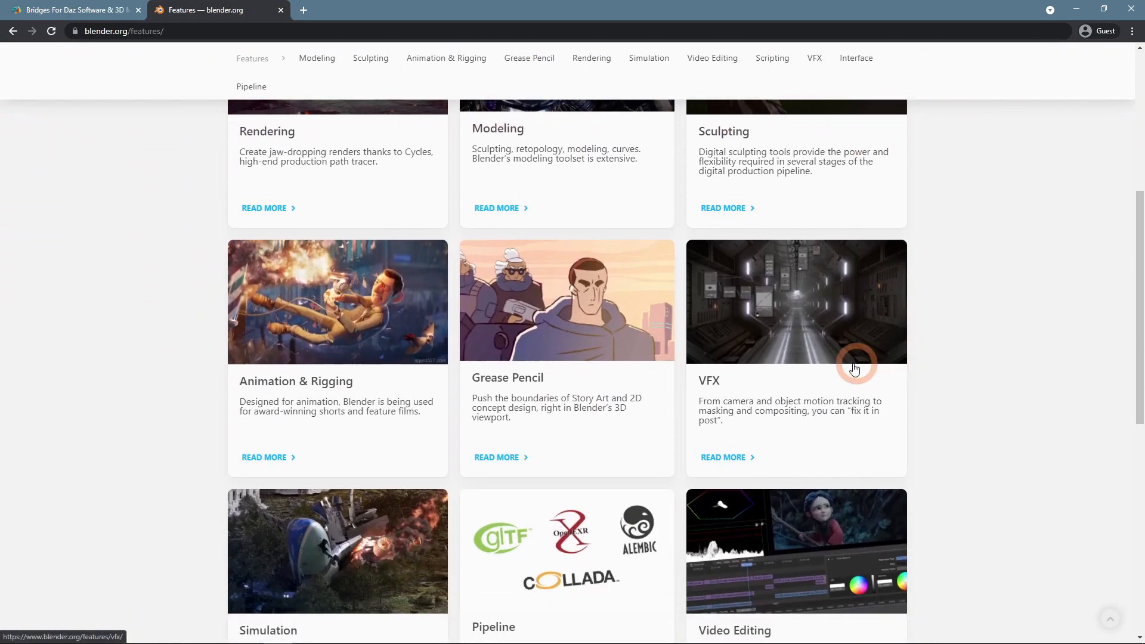
scroll(327, 368, "down", 2)
scroll(825, 489, "down", 4)
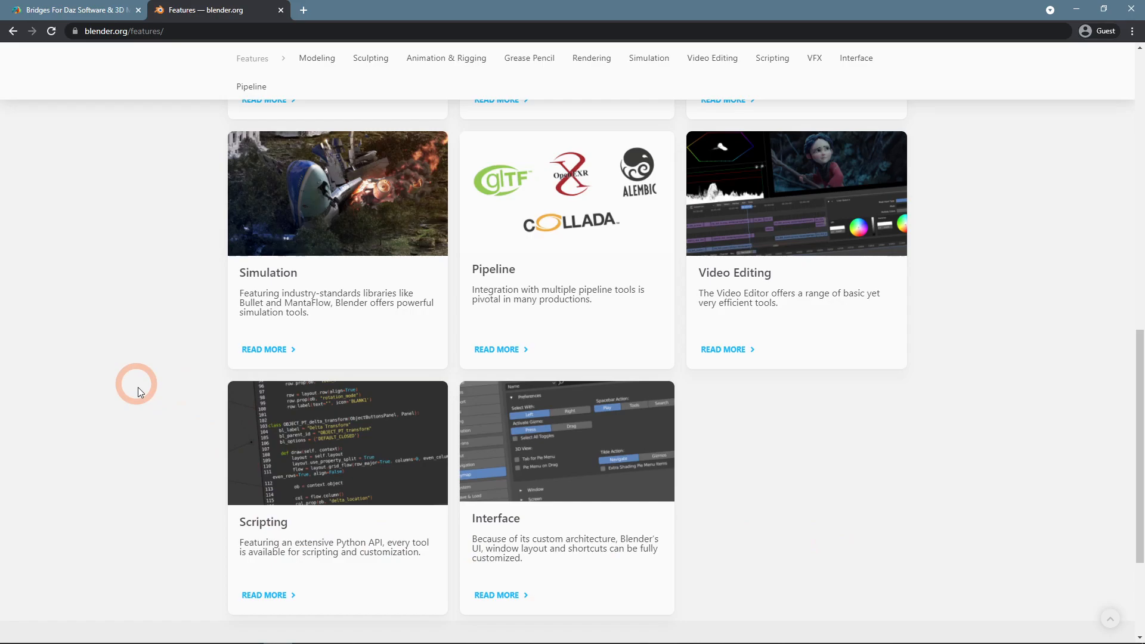
scroll(624, 612, "up", 5)
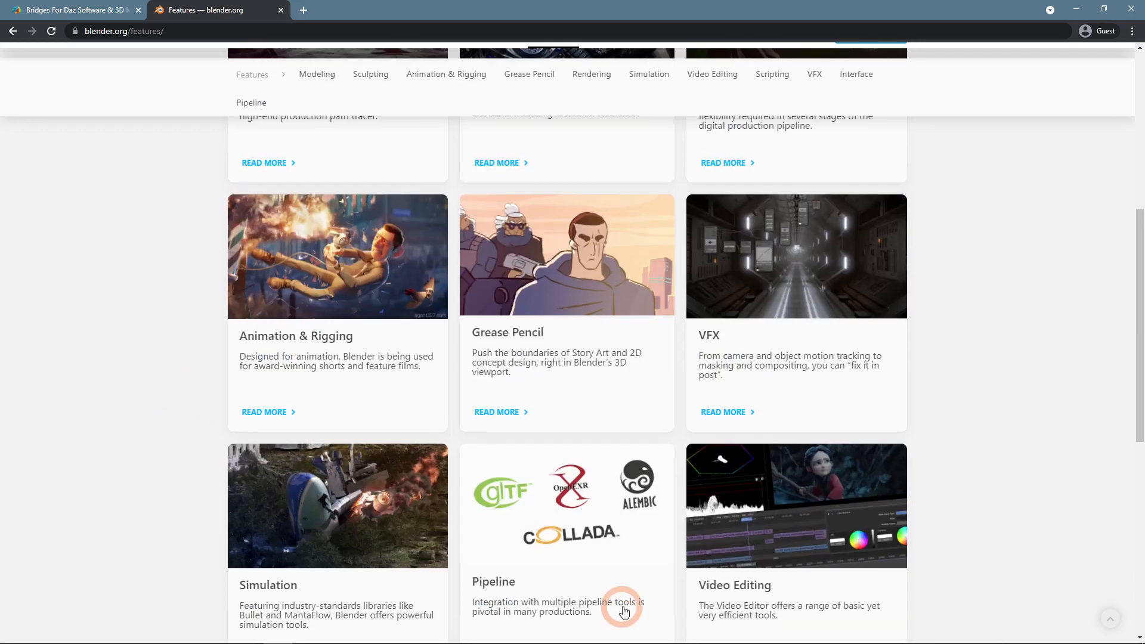
scroll(624, 611, "up", 7)
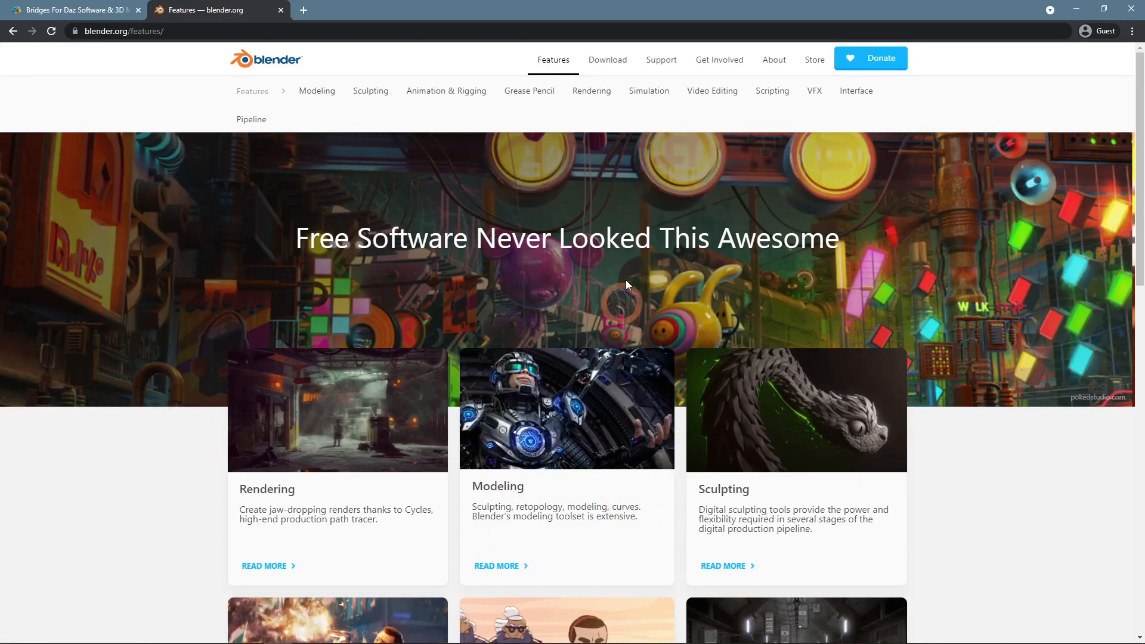
Step: Check the platform versions offered on Blender's download page, and close the Blender website
left_click(278, 59)
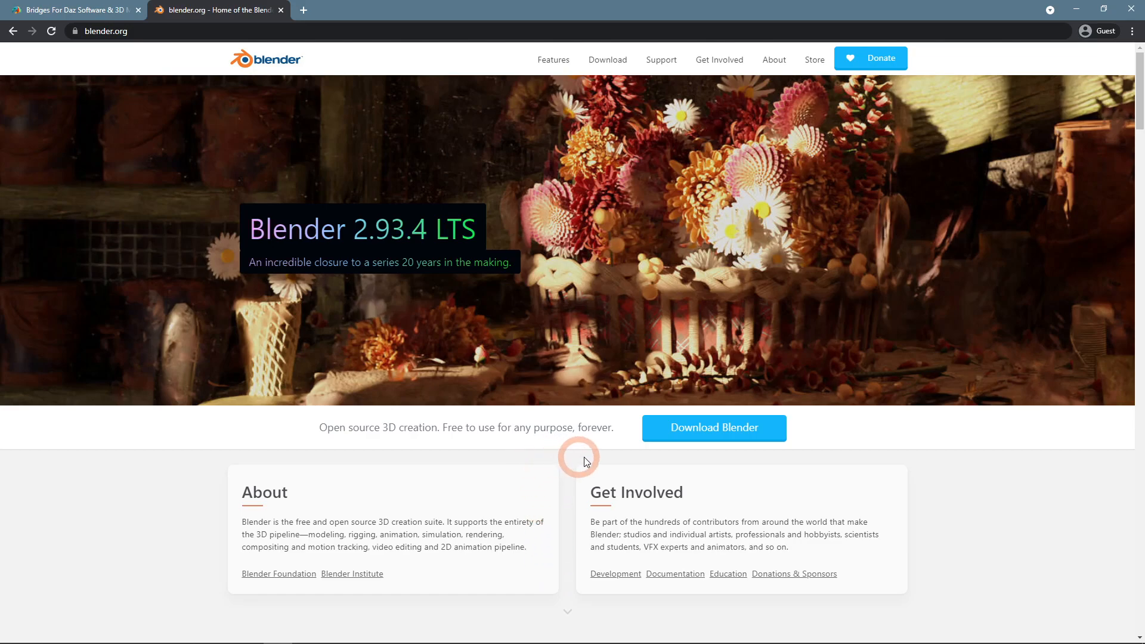
left_click(714, 432)
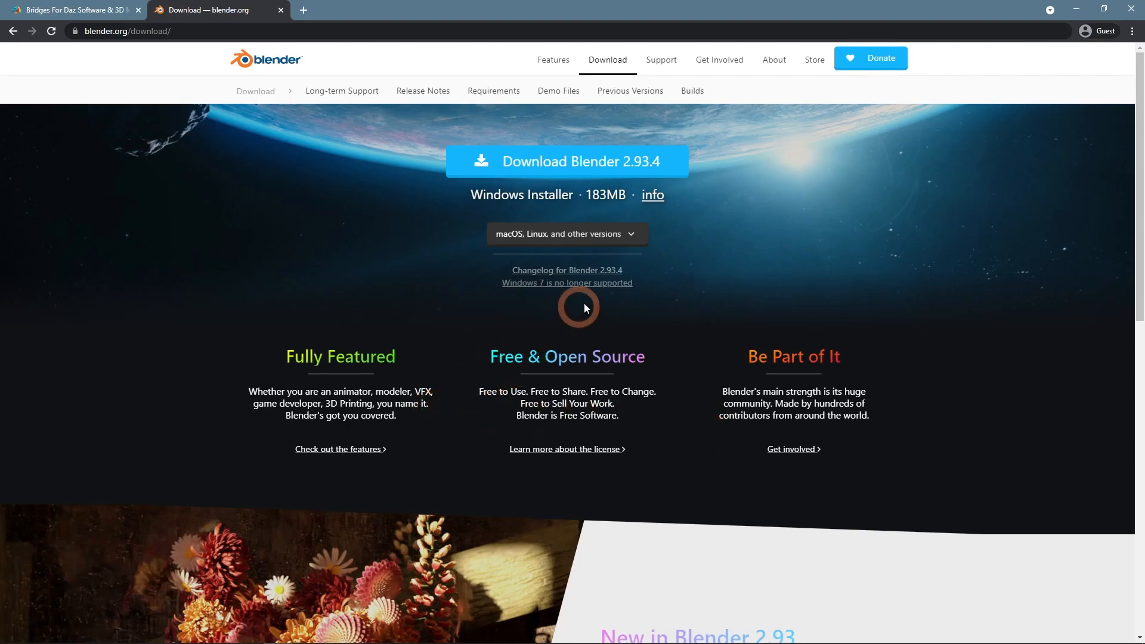
left_click(630, 236)
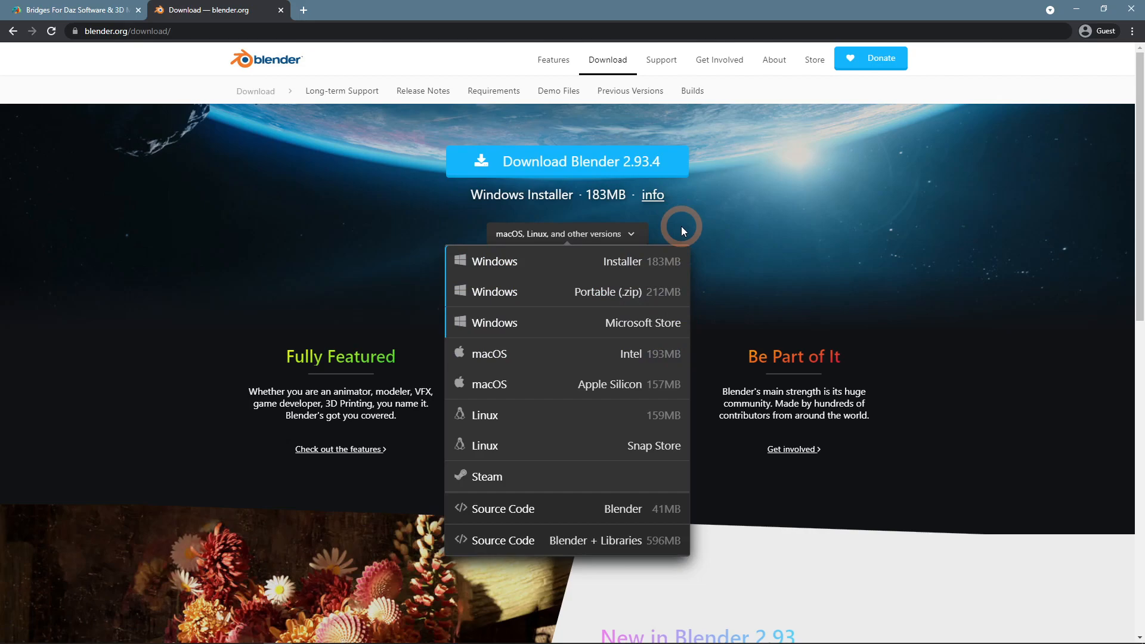
left_click(377, 151)
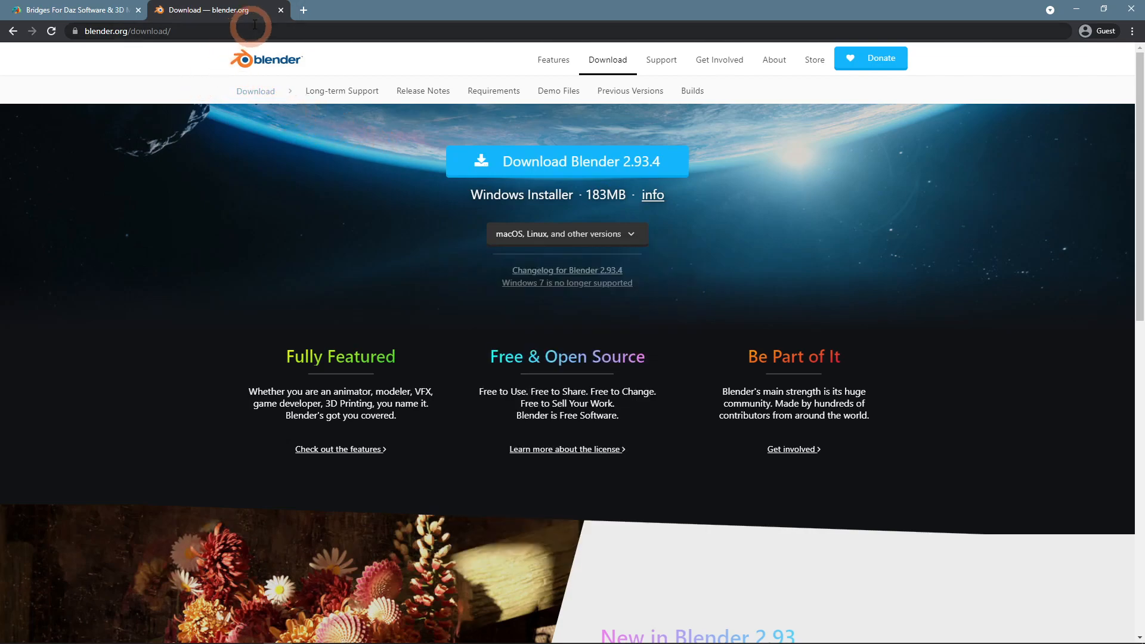
left_click(281, 10)
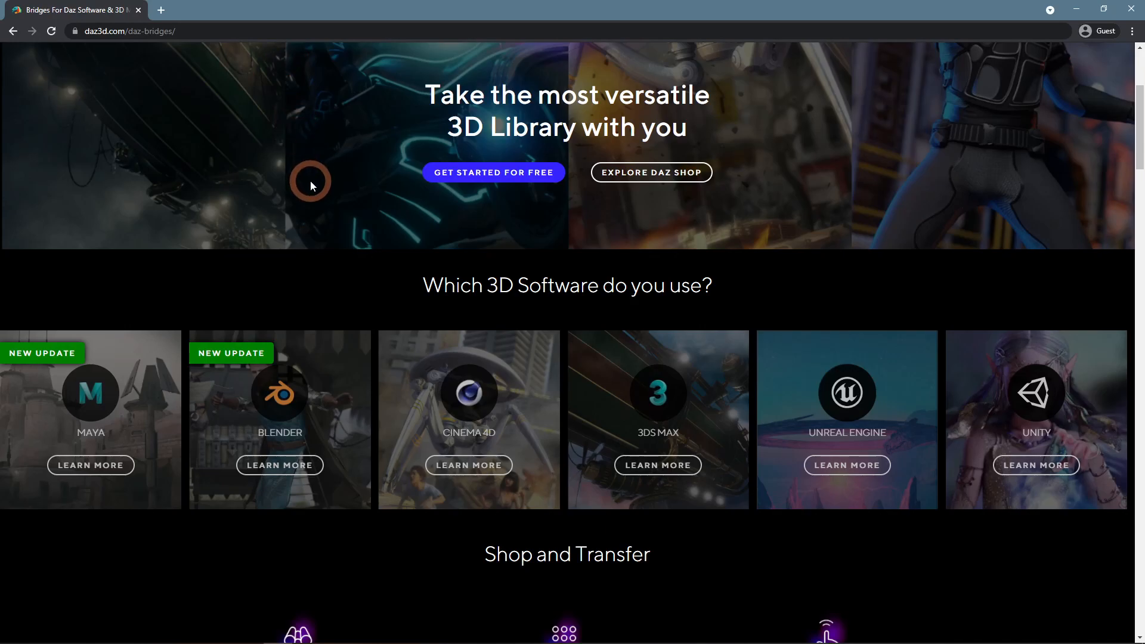
Step: Open the Blender bridge page from the Daz Bridges overview and look over its registration section
left_click(316, 404)
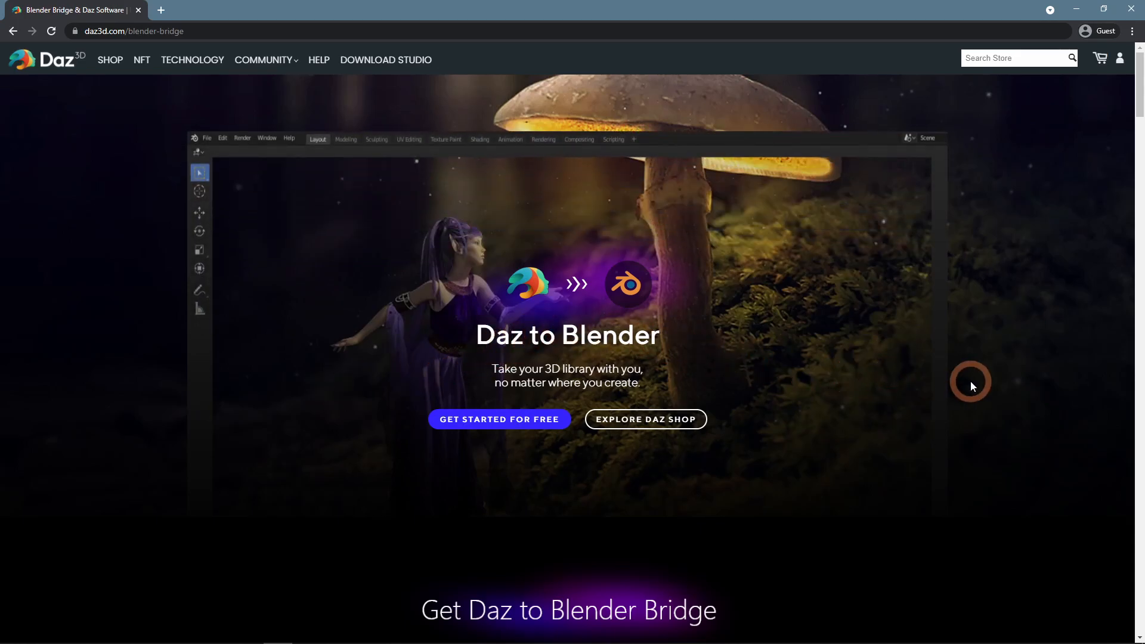
scroll(949, 384, "down", 9)
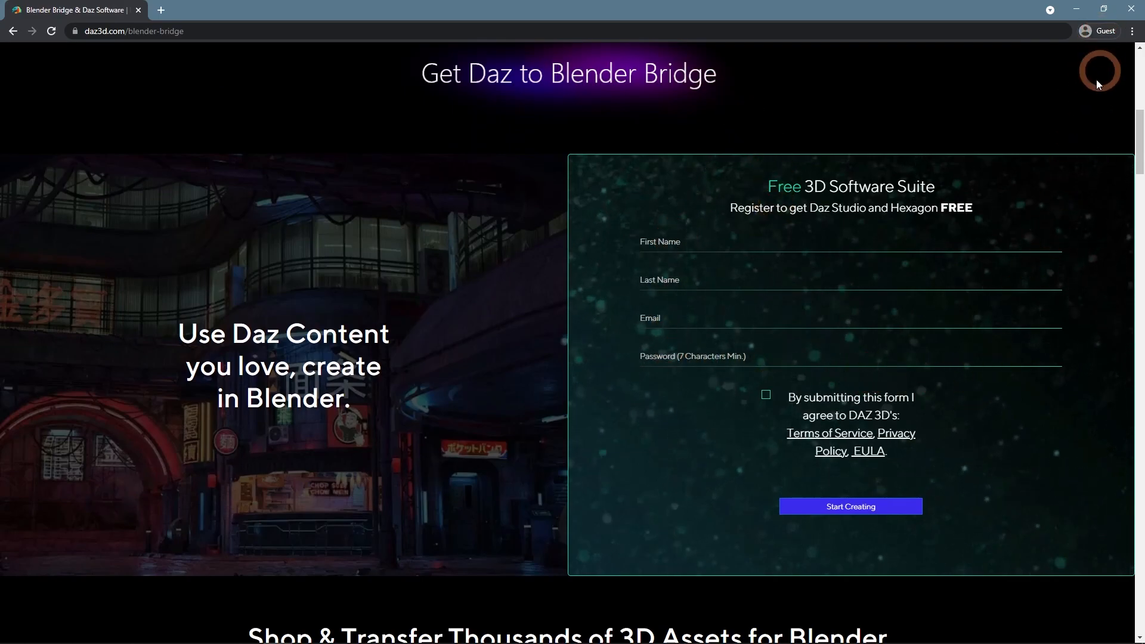
scroll(1067, 131, "up", 9)
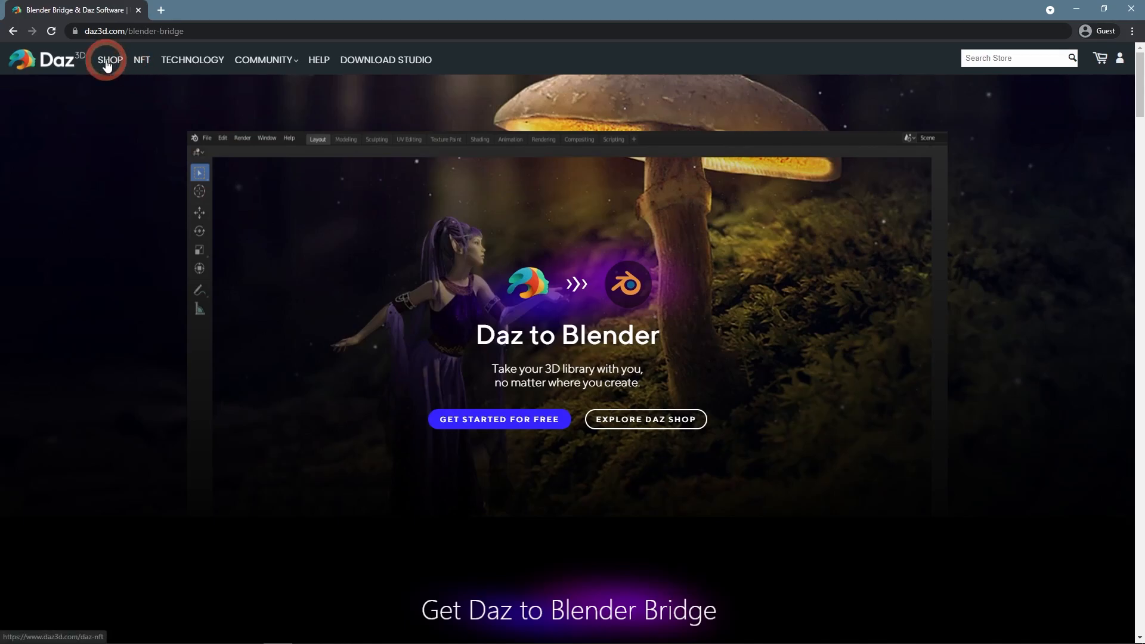
Step: Search the Daz shop for "daz to blender" and open the Daz to Blender Bridge product page
left_click(107, 62)
left_click(1015, 62)
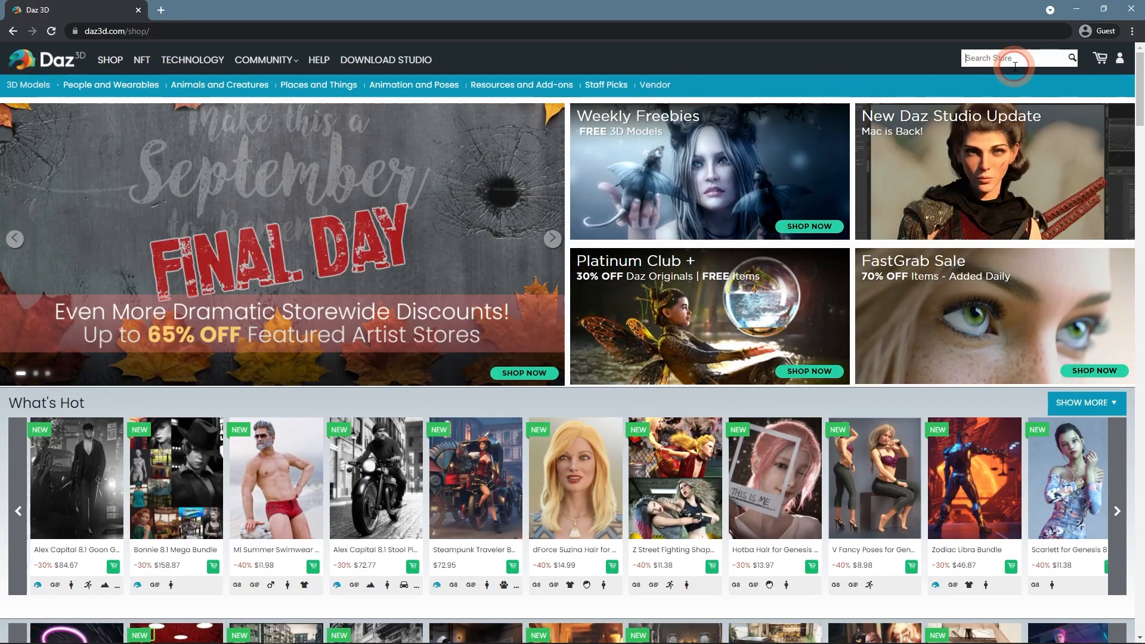
type("daz to blender")
key("Return")
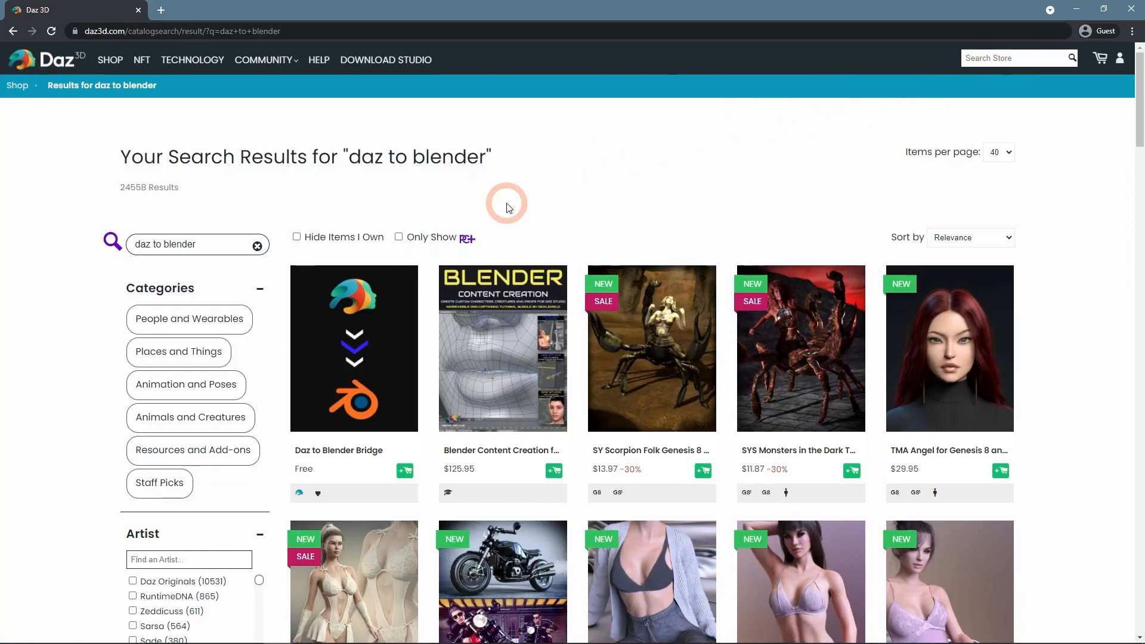
left_click(366, 340)
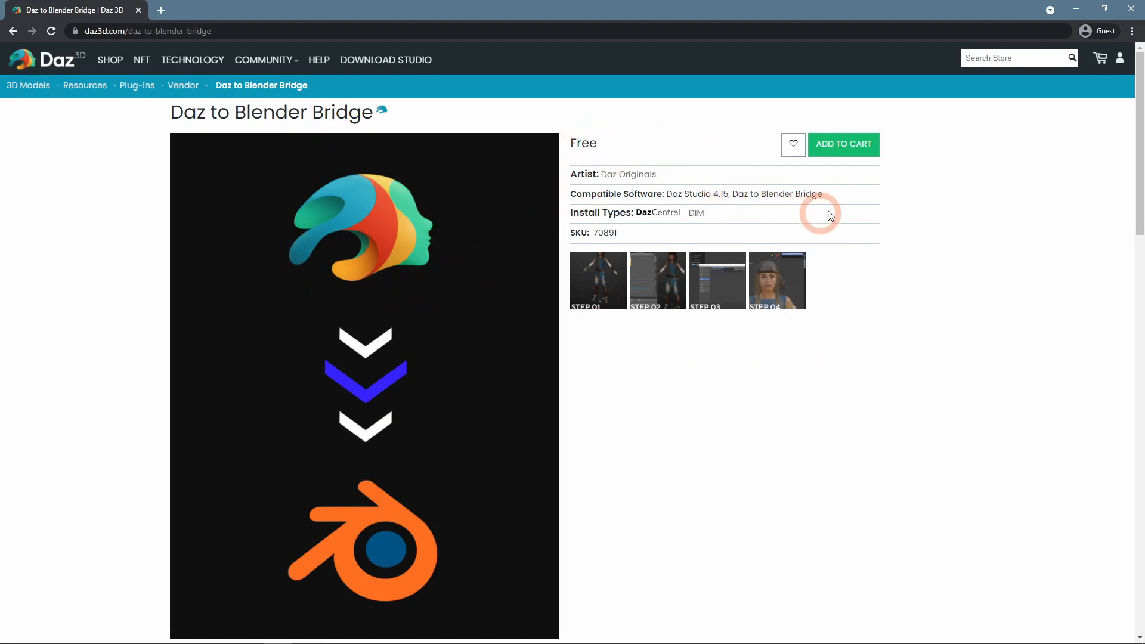
Step: Add the free Daz to Blender Bridge to the cart and proceed to checkout
left_click(840, 145)
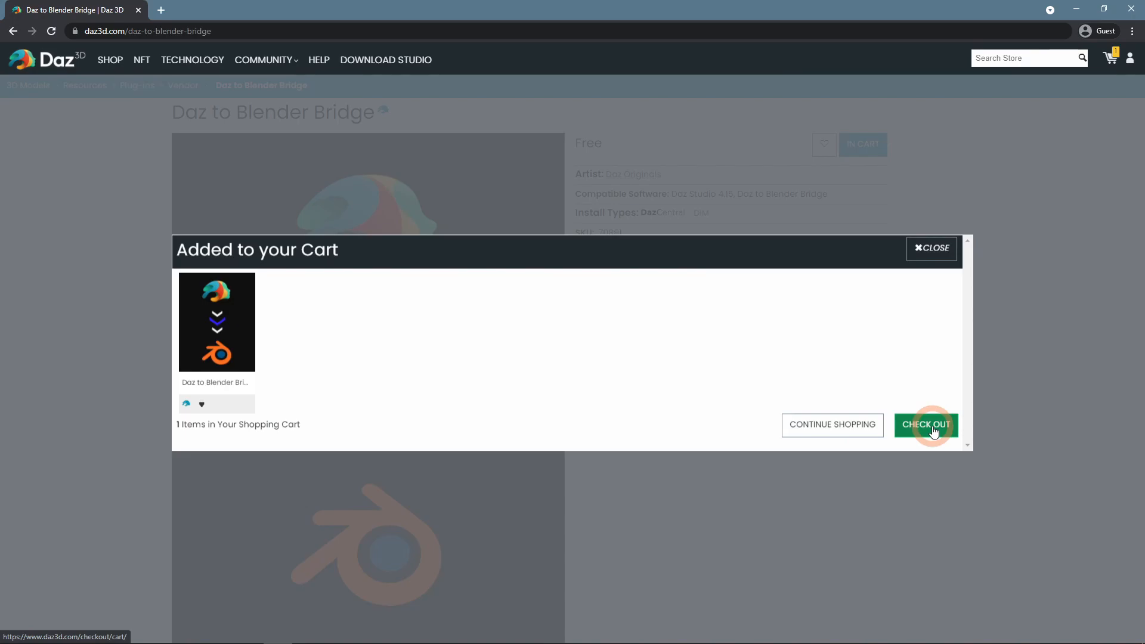
left_click(870, 424)
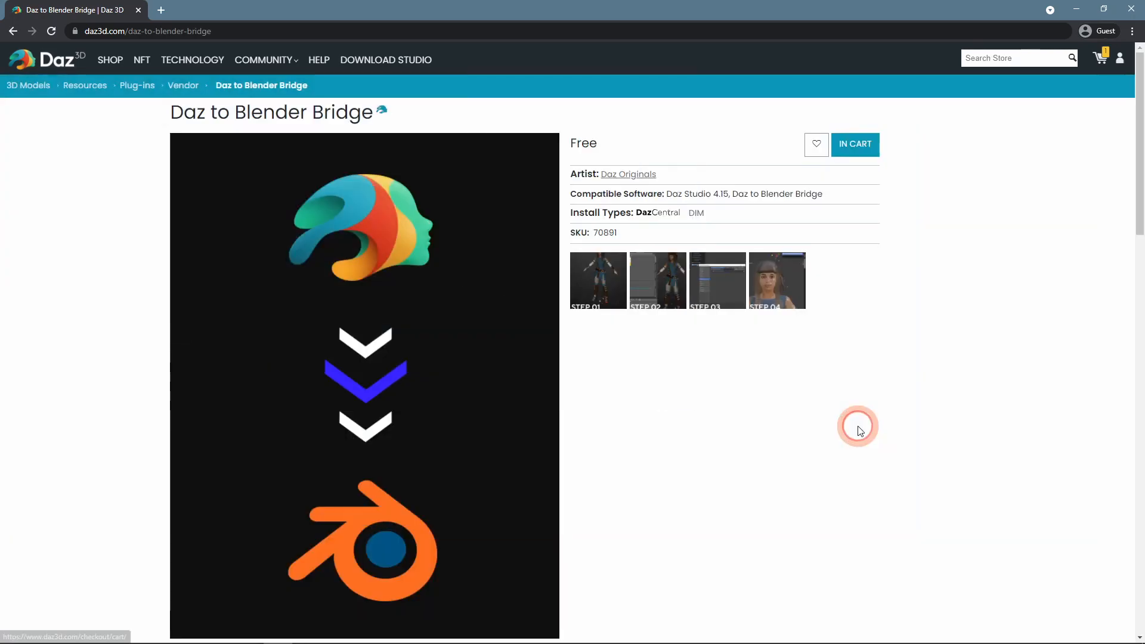
left_click(1101, 63)
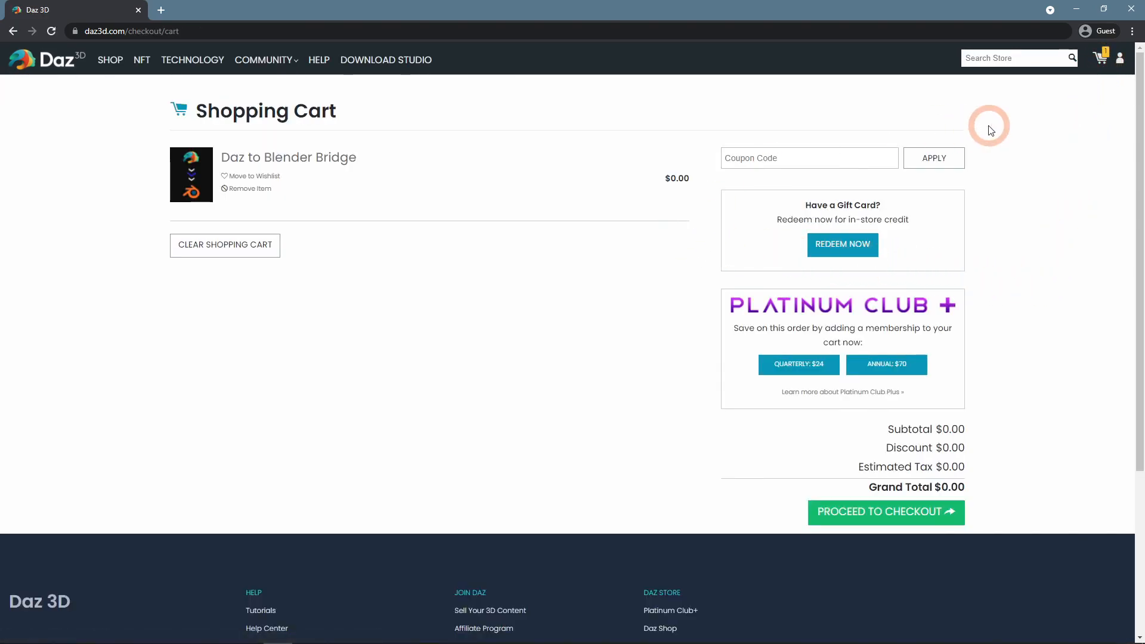
left_click(893, 524)
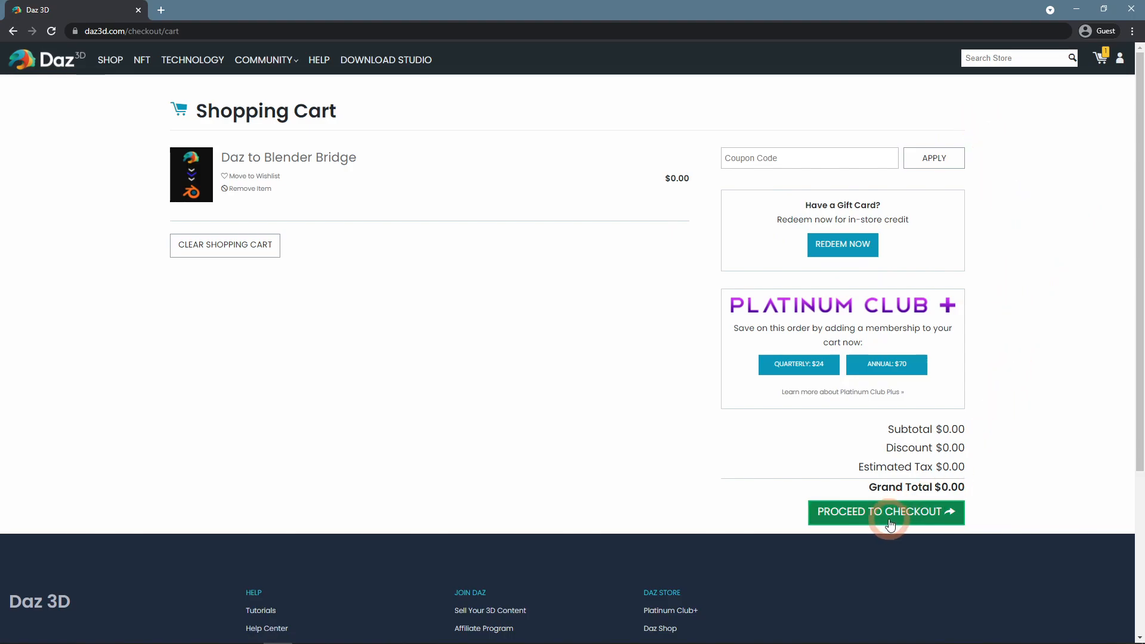
left_click(888, 519)
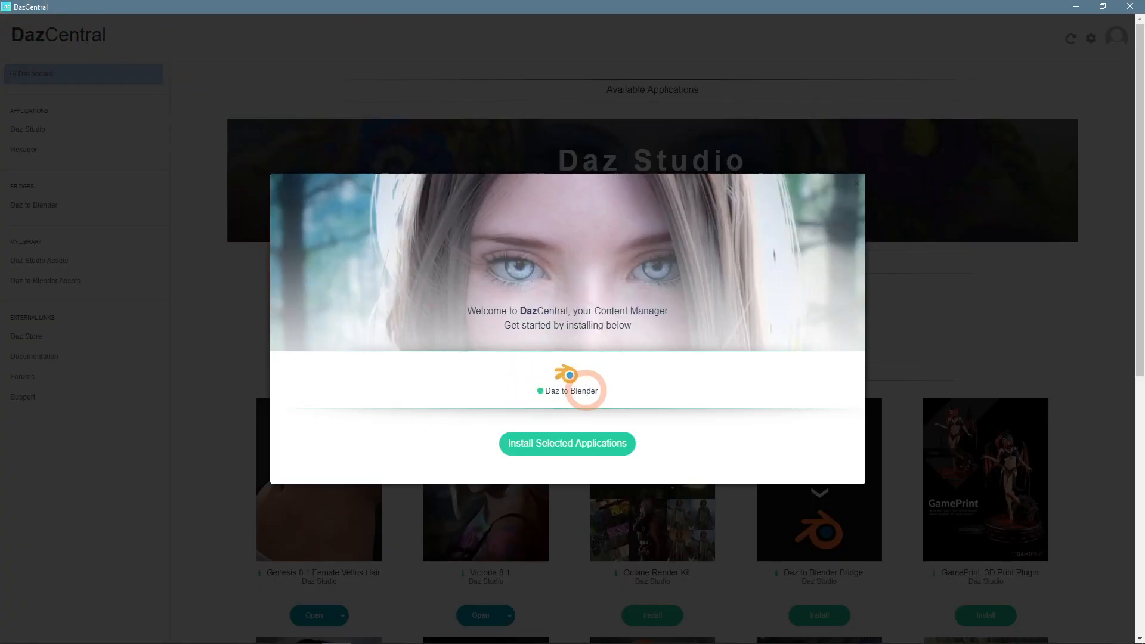
Step: Switch to DazCentral, dismiss the welcome dialog and install the Daz to Blender bridge from its overview page
left_click(1022, 319)
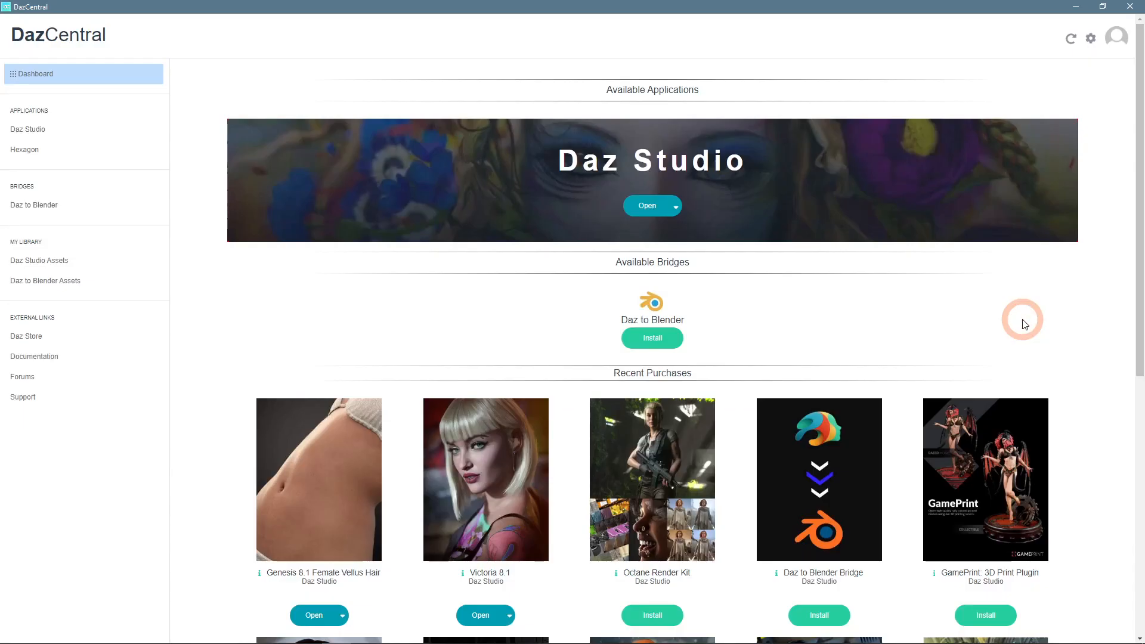
left_click_drag(613, 262, 715, 265)
left_click(716, 264)
left_click(649, 349)
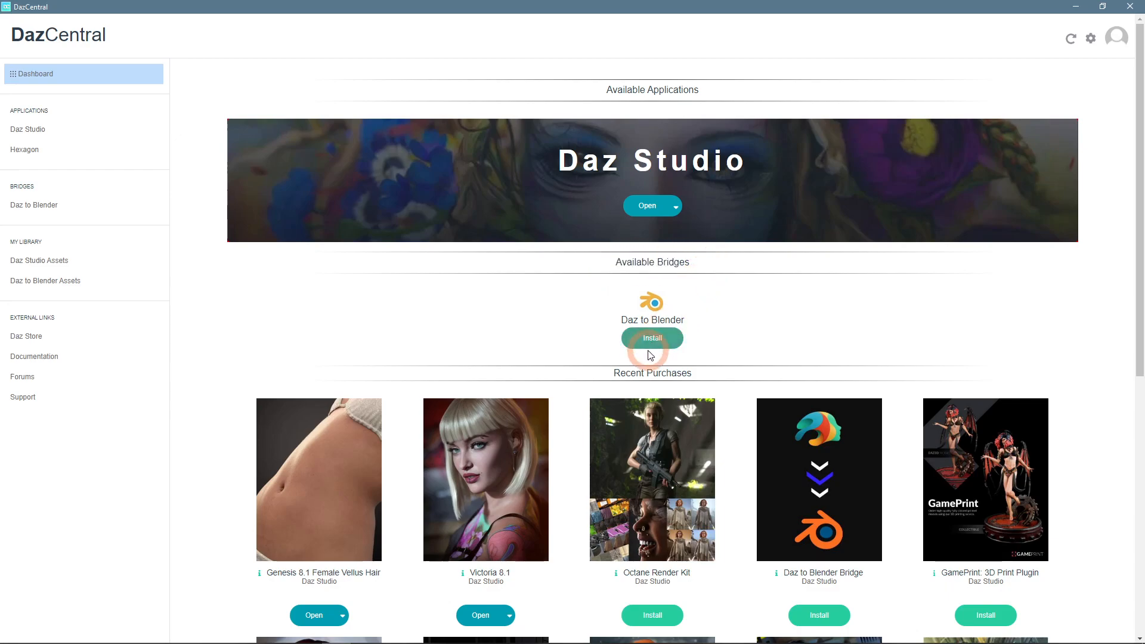
left_click(32, 205)
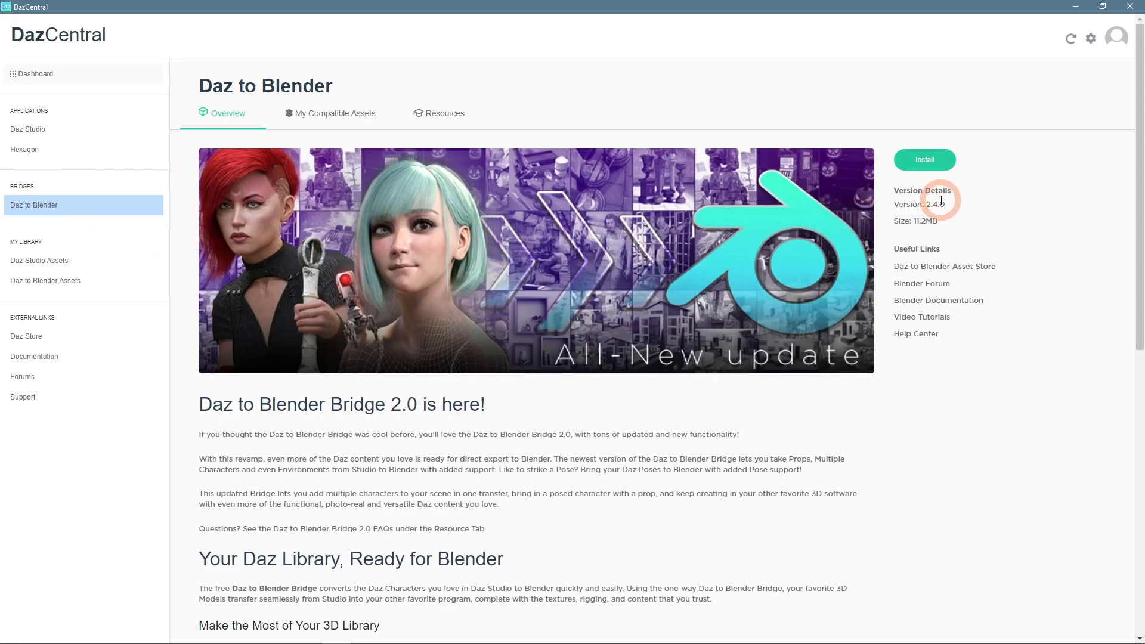
left_click(938, 160)
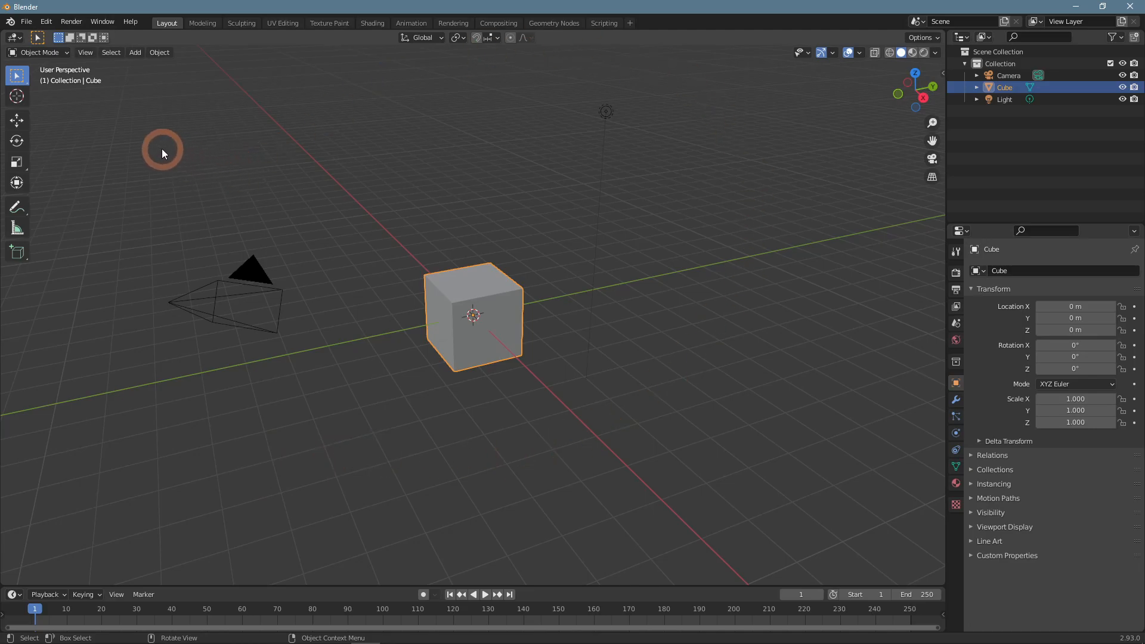
Step: Switch to Blender and search the add-on preferences for "daz"
left_click(46, 22)
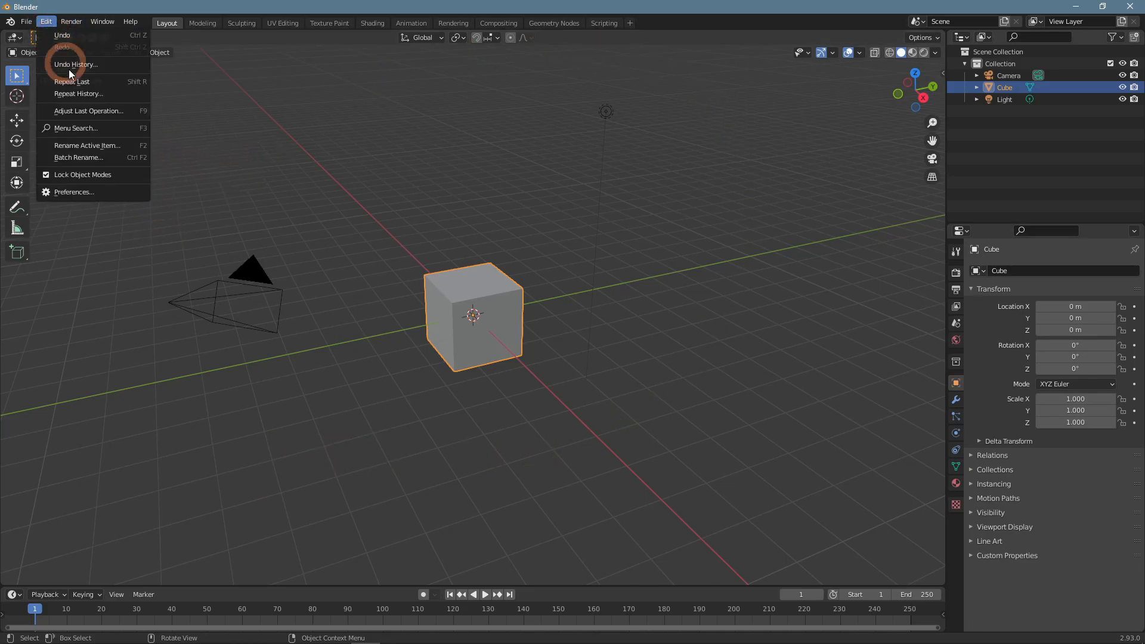
left_click(72, 192)
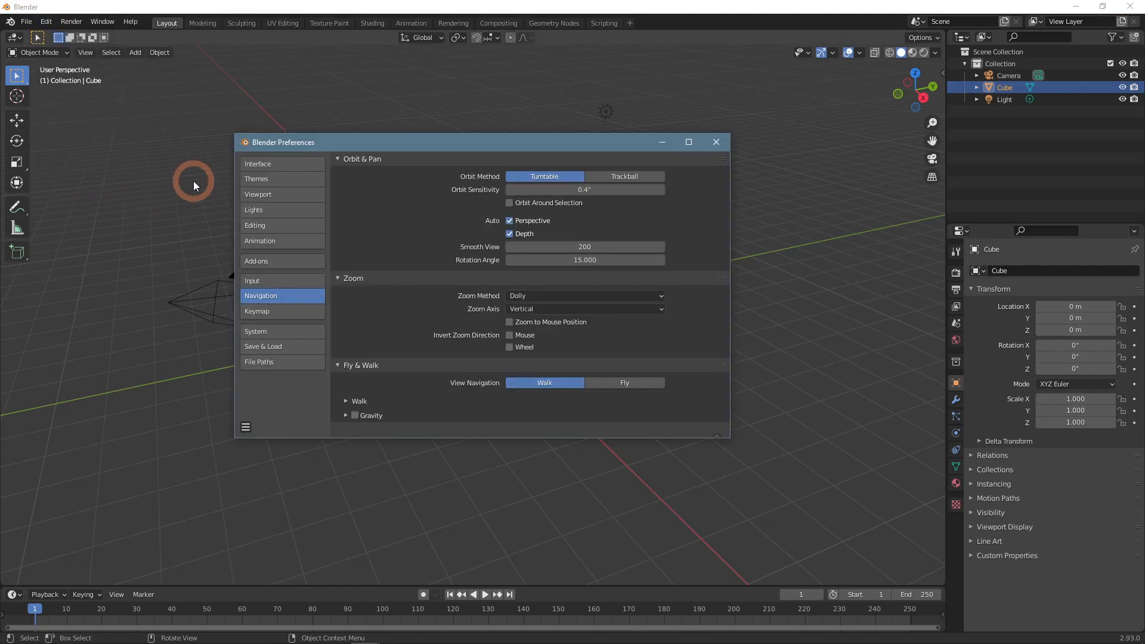
left_click(266, 265)
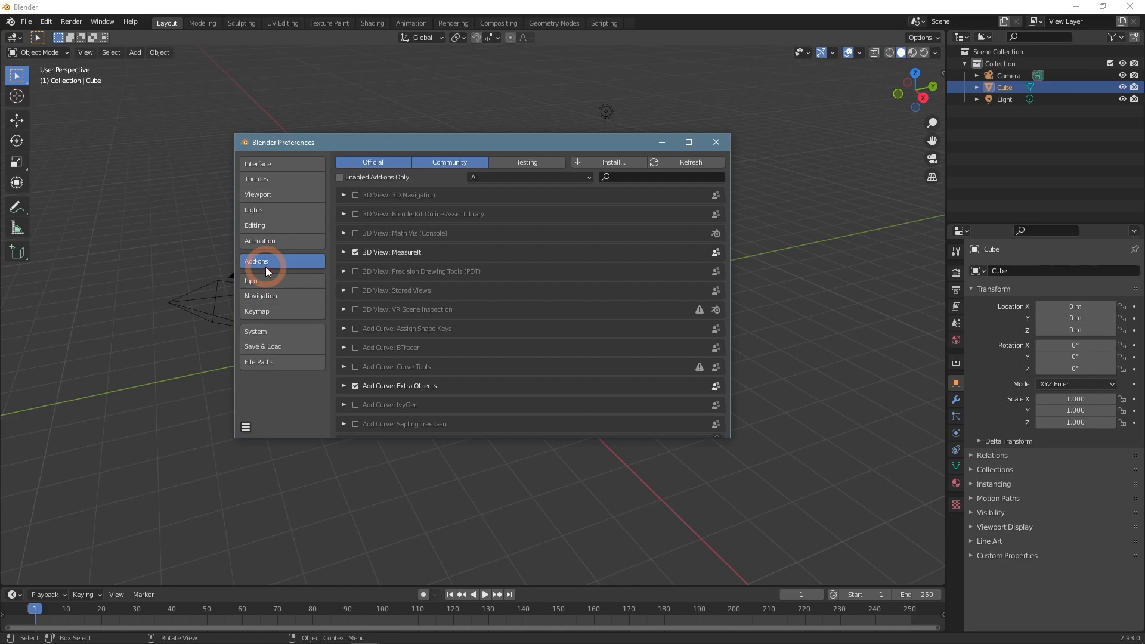
left_click(635, 177)
type("daz")
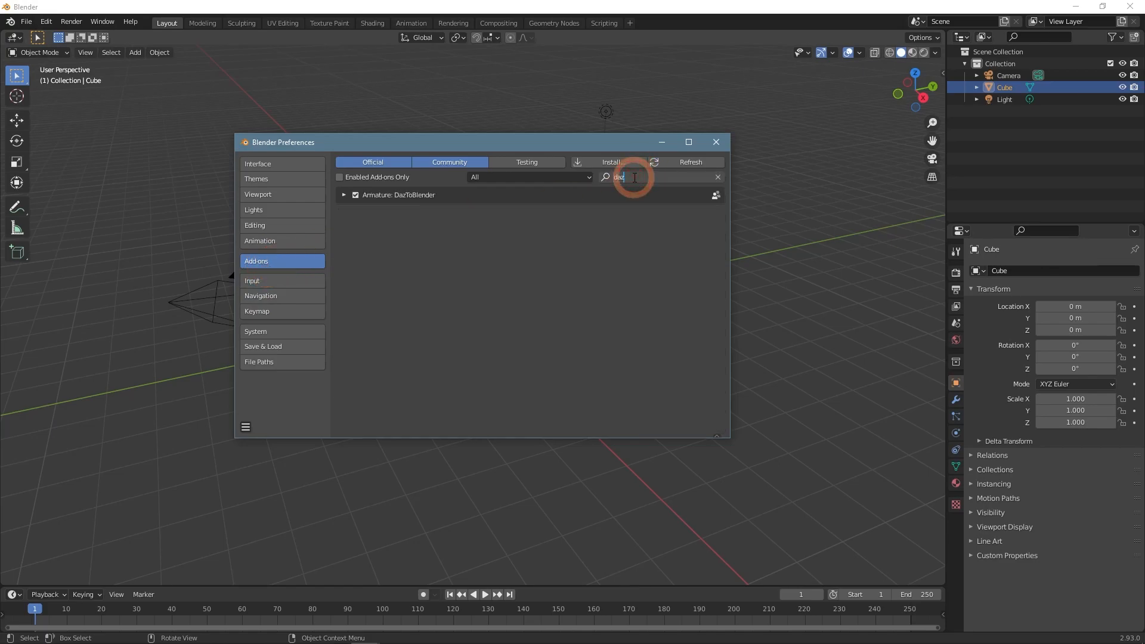
Step: Make sure the DazToBlender add-on is enabled and close the preferences
left_click(374, 198)
left_click(341, 195)
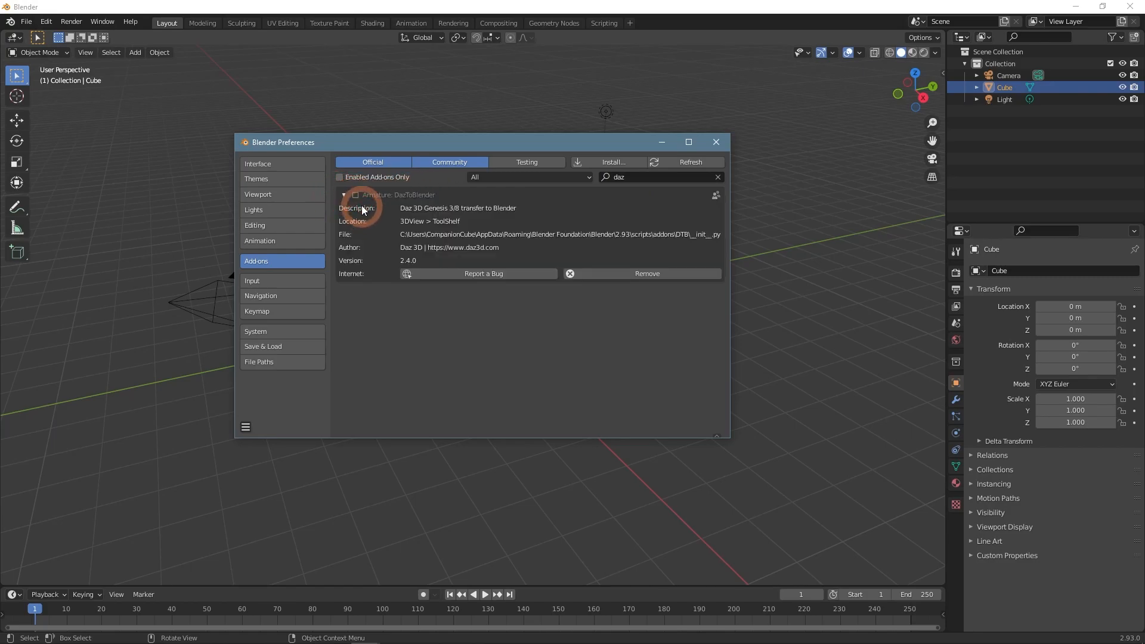
left_click(356, 195)
left_click(344, 195)
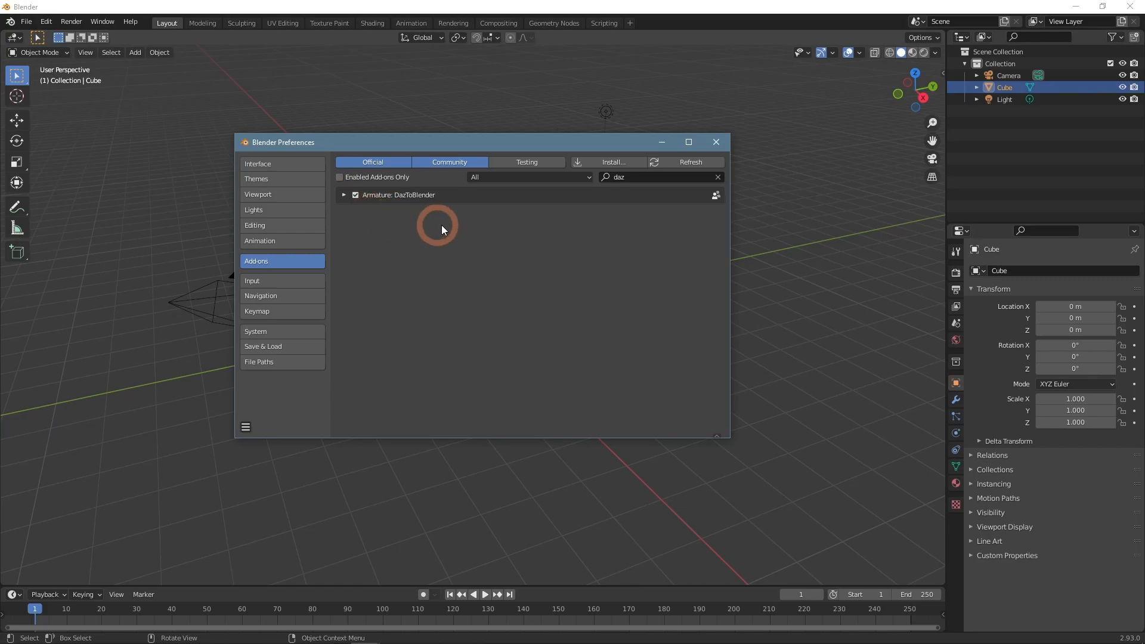
left_click(719, 150)
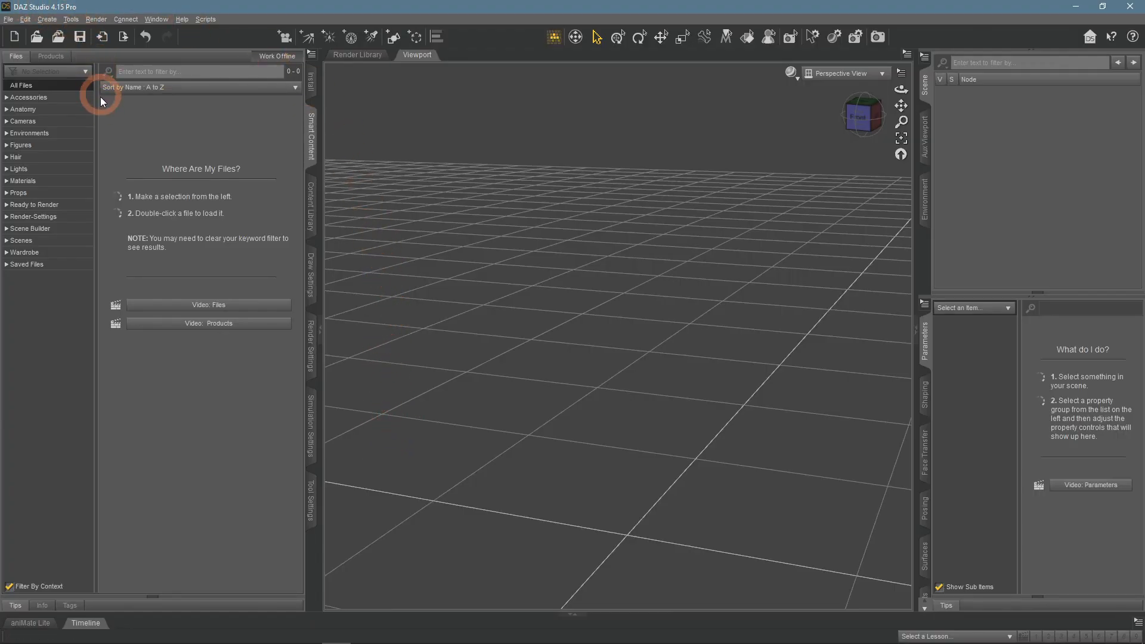
Step: Switch to DAZ Studio, load the Genesis 8.1 Basic Male figure and dress it in the Basic Wear Boxers
left_click(37, 147)
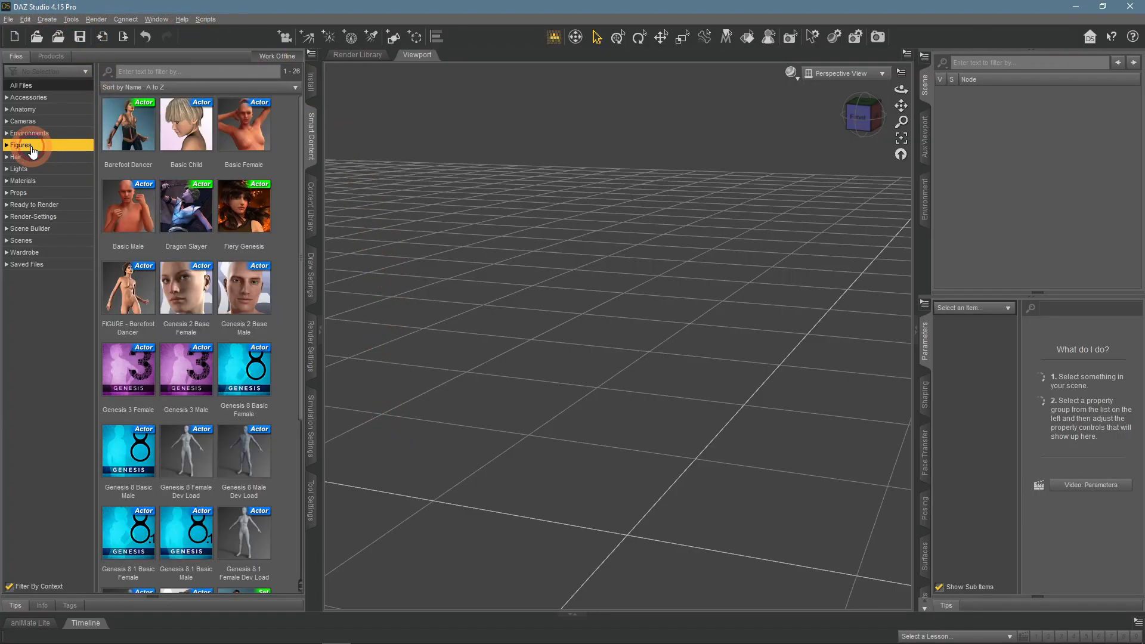
double_click(181, 306)
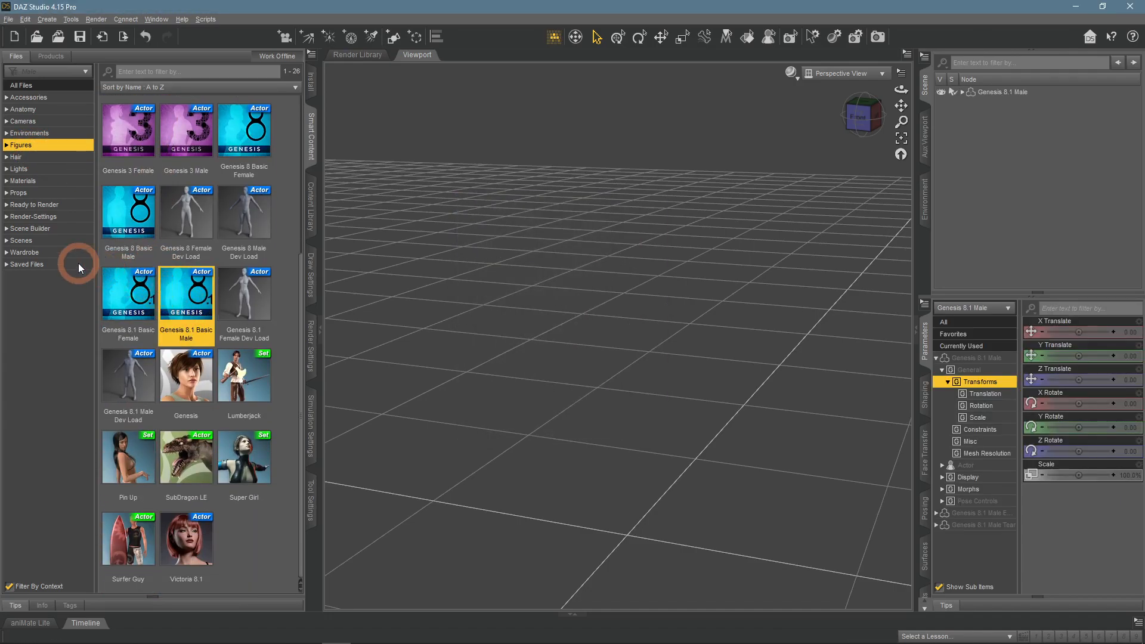
left_click(45, 192)
double_click(123, 149)
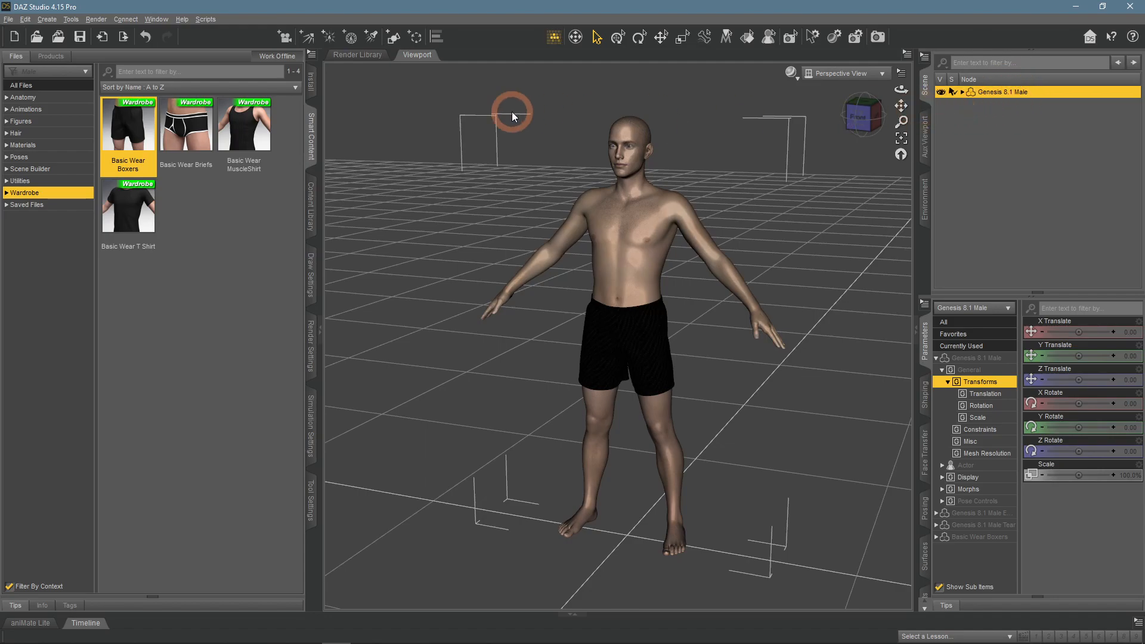
Step: Export the dressed Genesis 8.1 Male with the Daz to Blender script at SubDivision Level 0
left_click(9, 20)
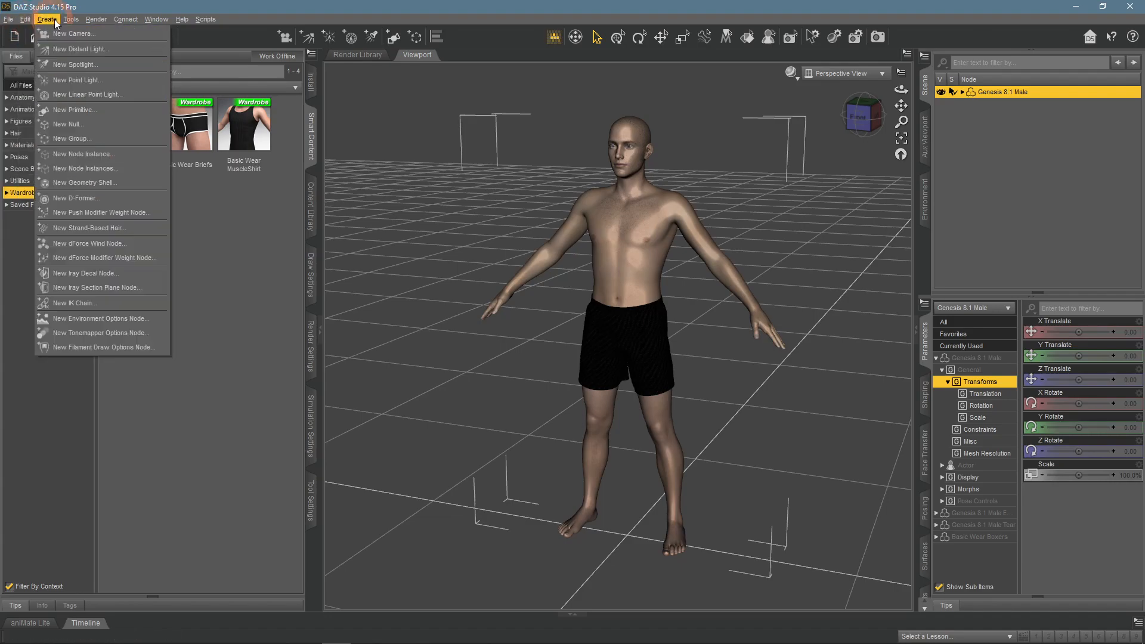
mouse_move(153, 19)
mouse_move(209, 22)
mouse_move(252, 34)
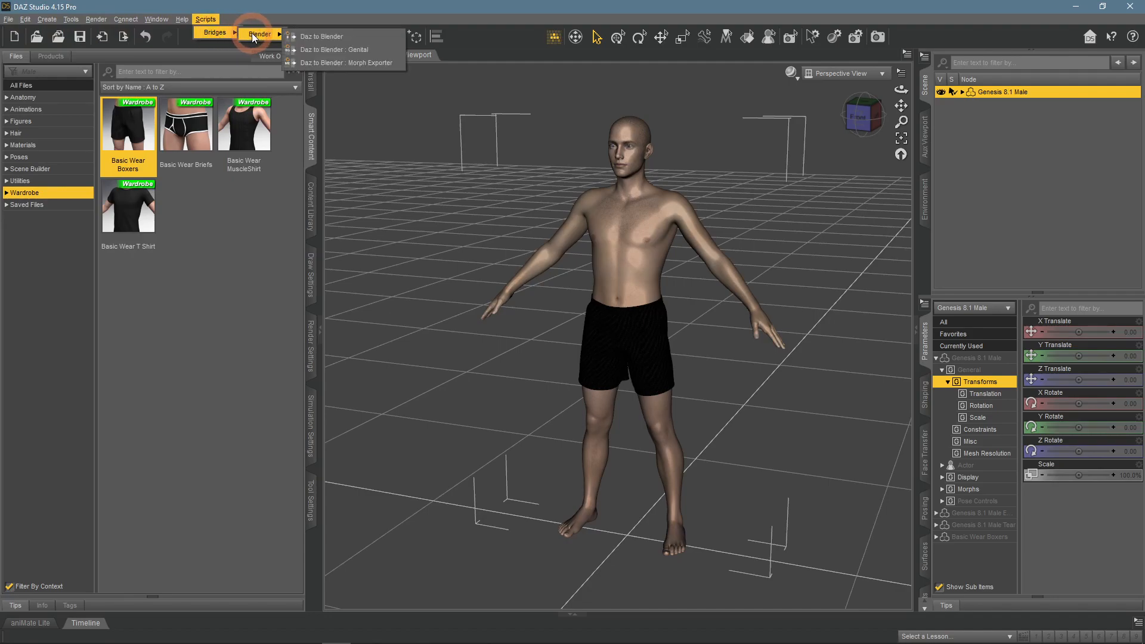
left_click(332, 37)
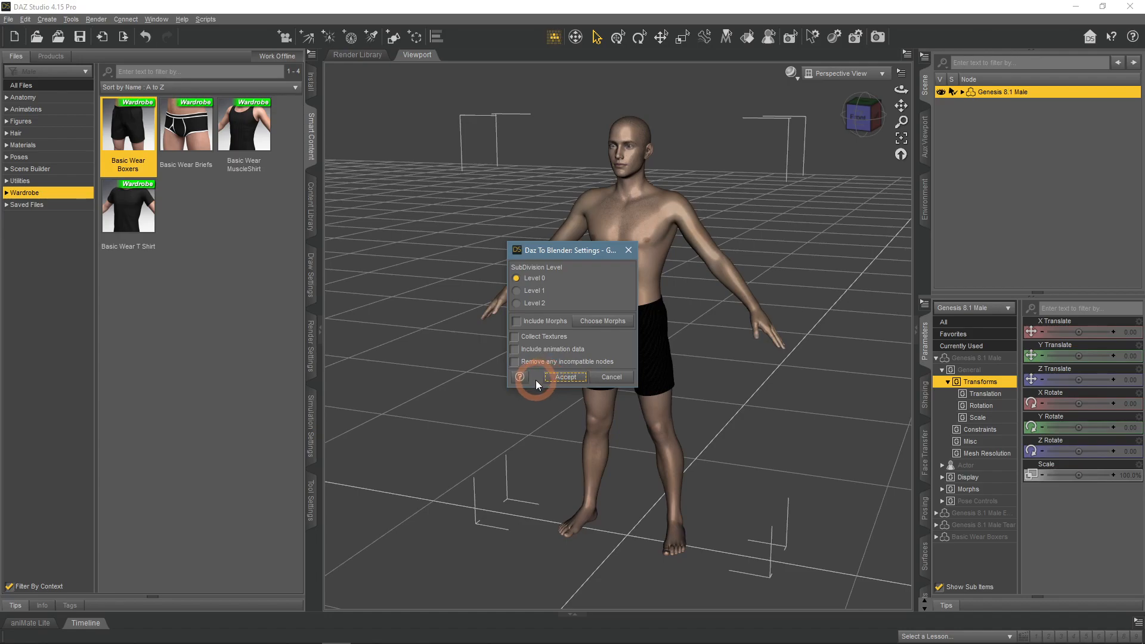
left_click(568, 379)
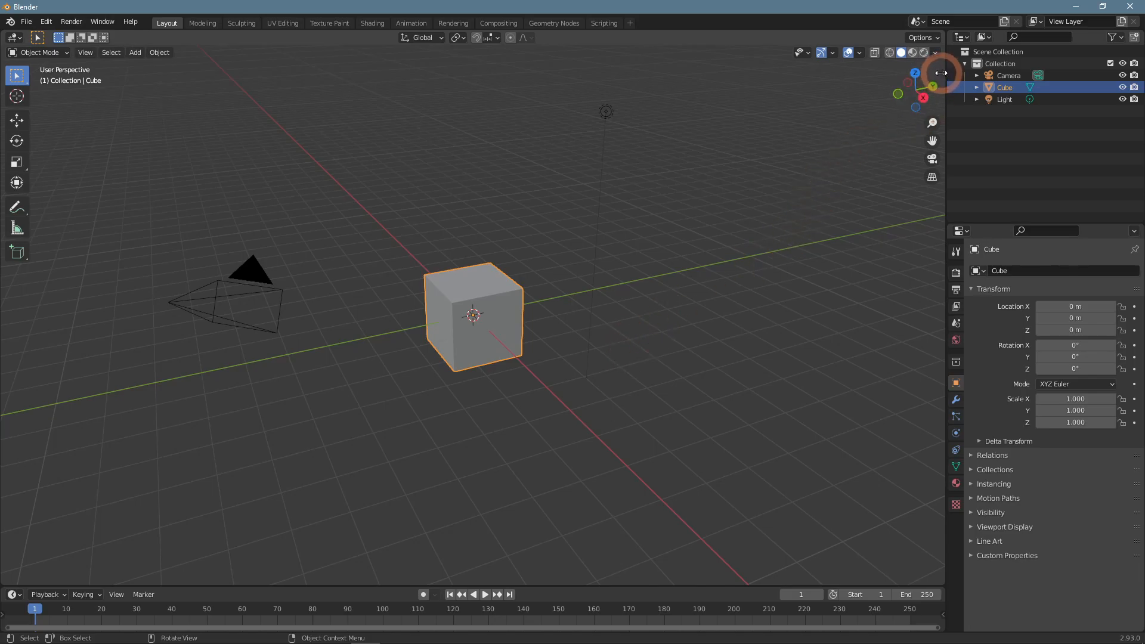
Step: Switch to Blender and import the exported figure as a new Genesis figure with the Daz To Blender add-on
left_click(939, 102)
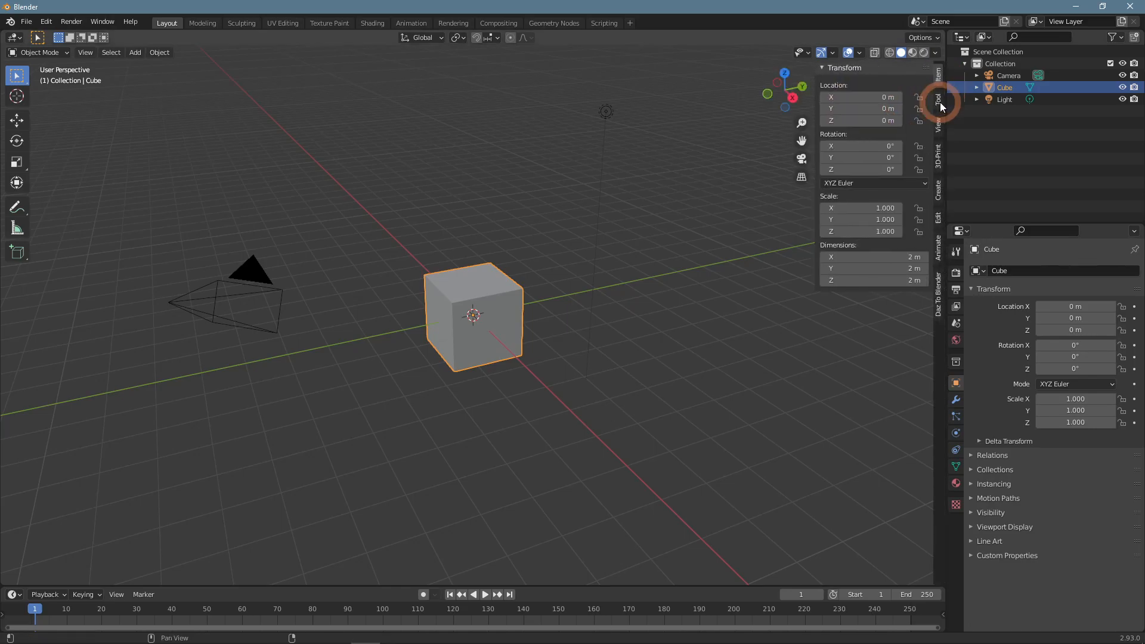
key("n")
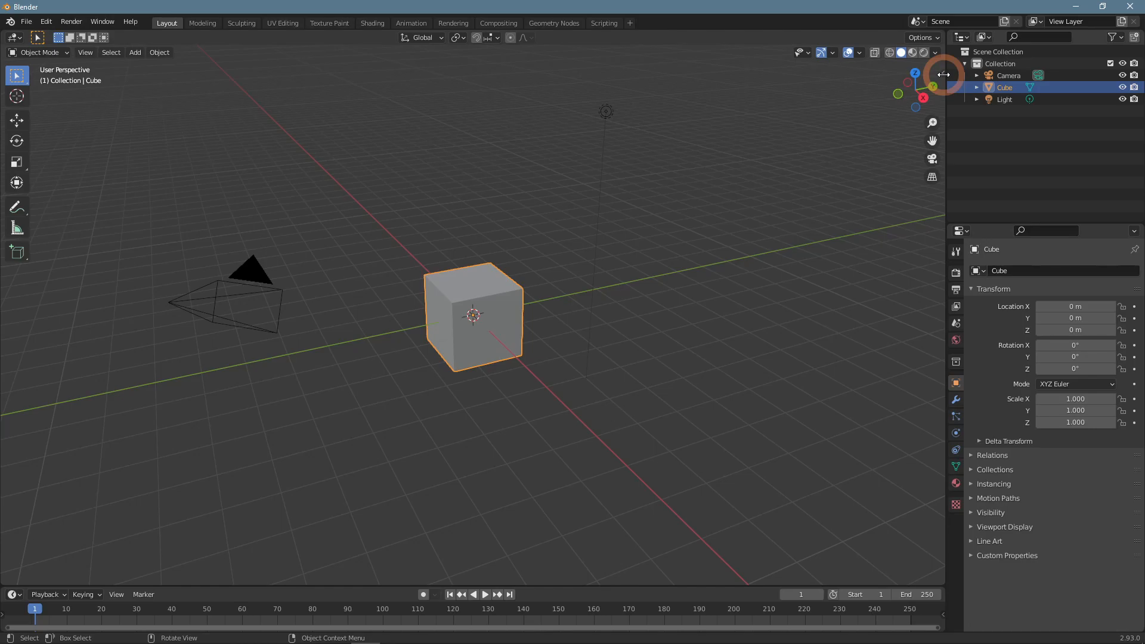
left_click(943, 74)
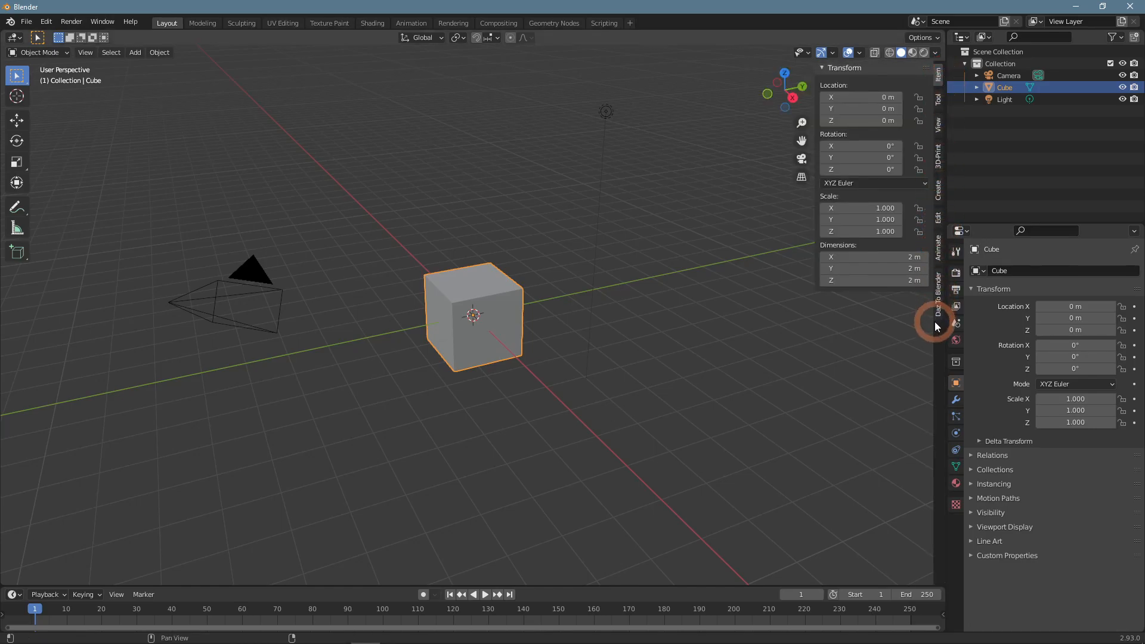
left_click(941, 287)
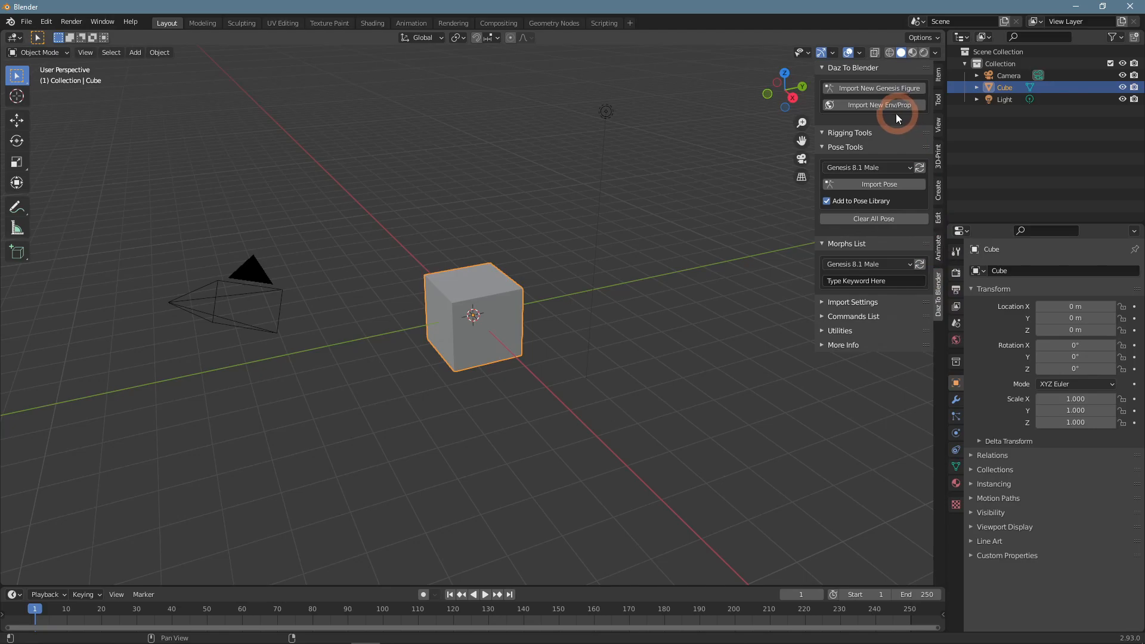
left_click(849, 91)
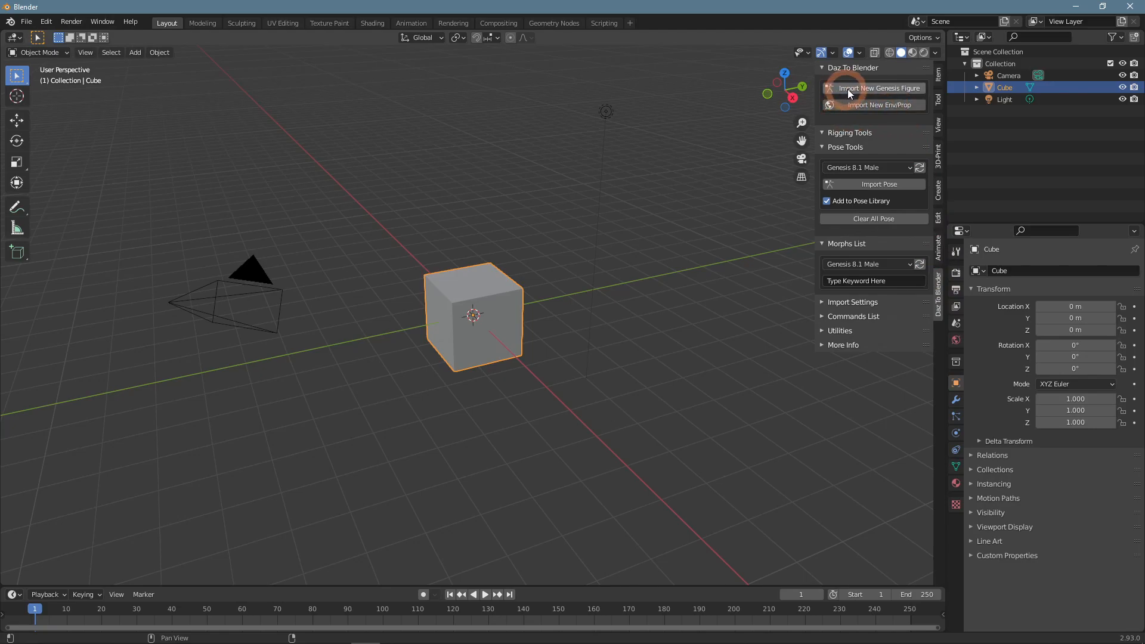
left_click(899, 91)
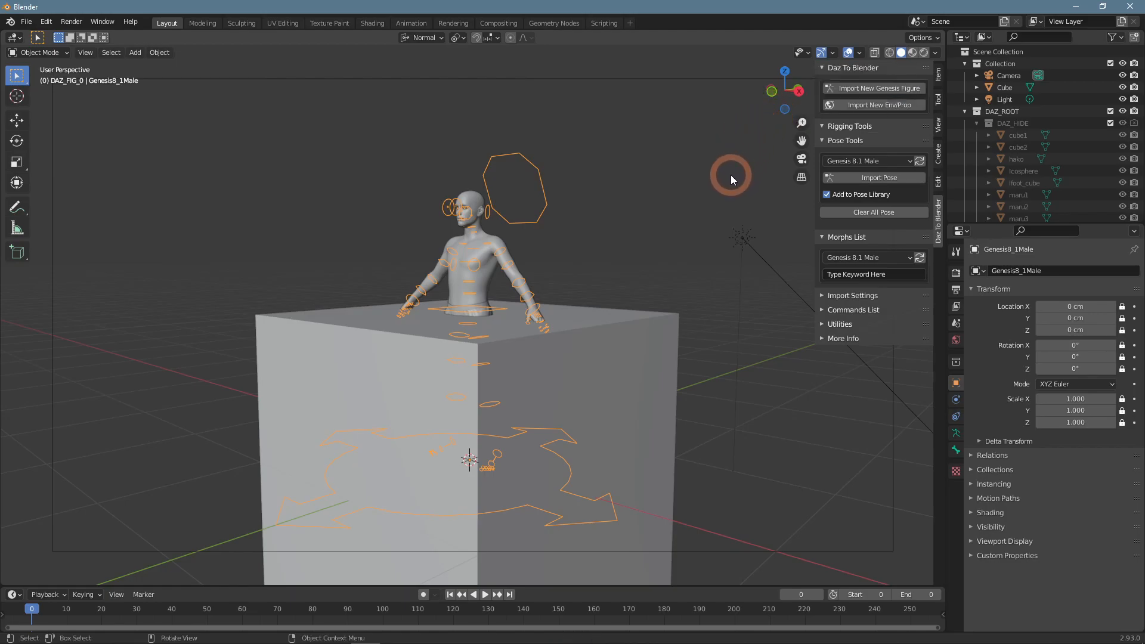
Step: Delete the default cube, camera and light around the imported figure
middle_click_drag(674, 209, 522, 339)
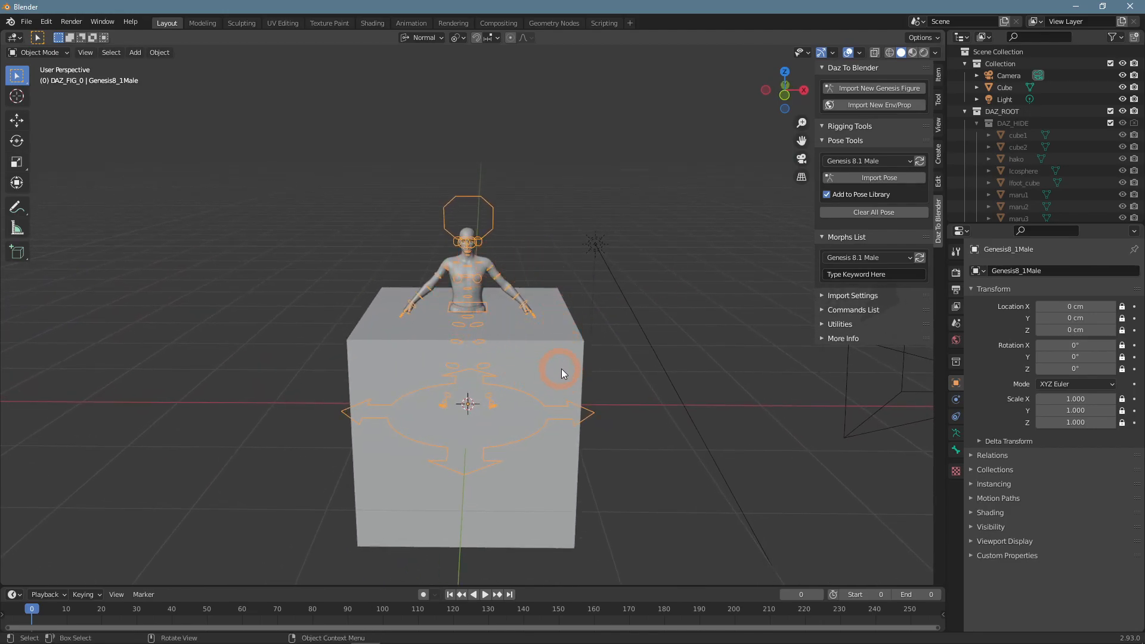
left_click(575, 362)
key("x")
left_click(575, 361)
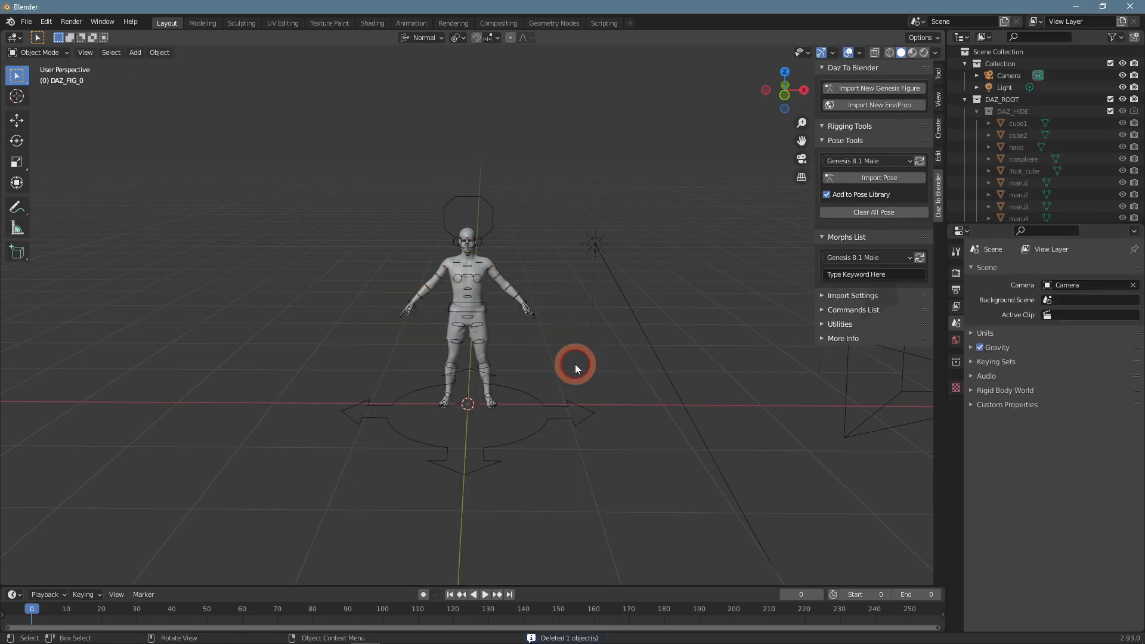
left_click(1011, 74)
key("x")
left_click(1011, 75)
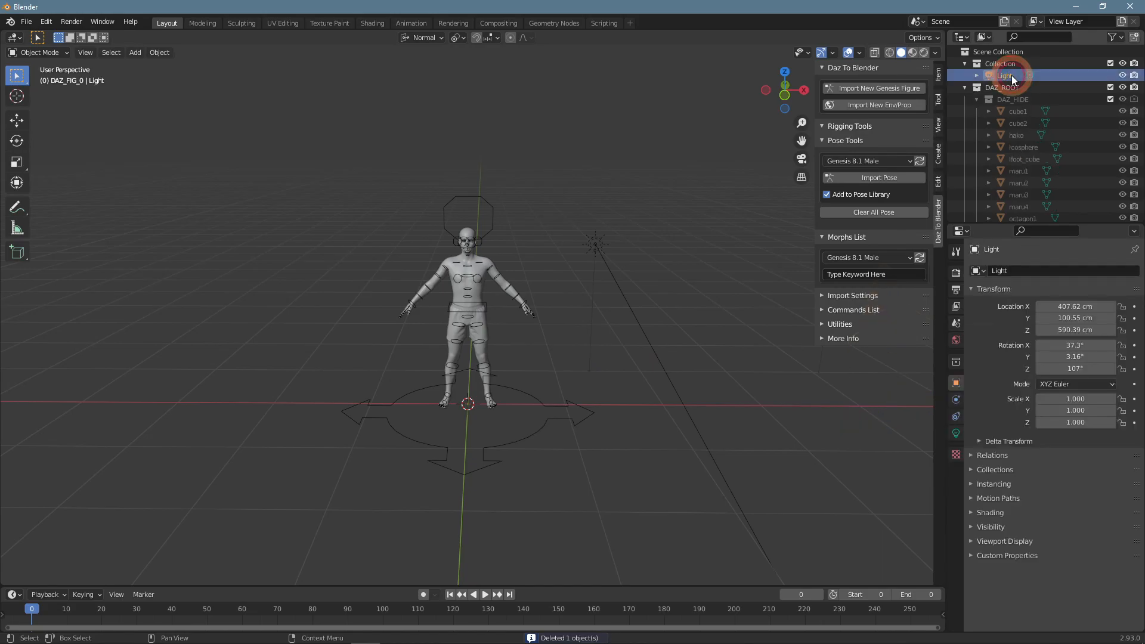
key("x")
scroll(581, 379, "up", 1)
scroll(580, 379, "up", 3)
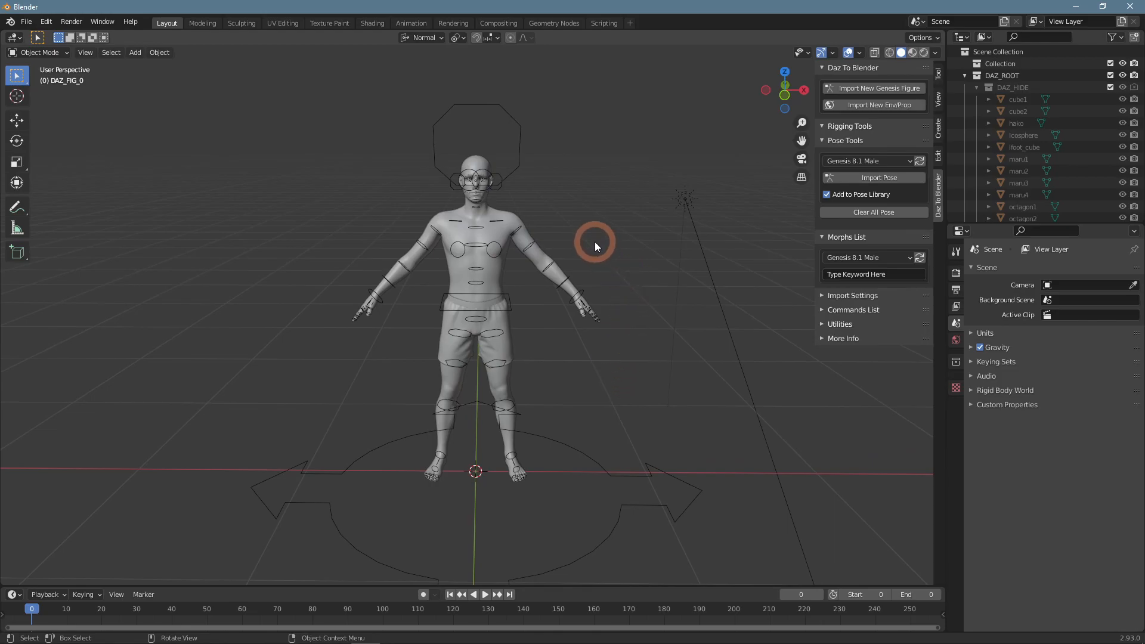
Step: Hide the figure's rig and put the Genesis8_1Male.Shape body mesh into Edit Mode
left_click(517, 170)
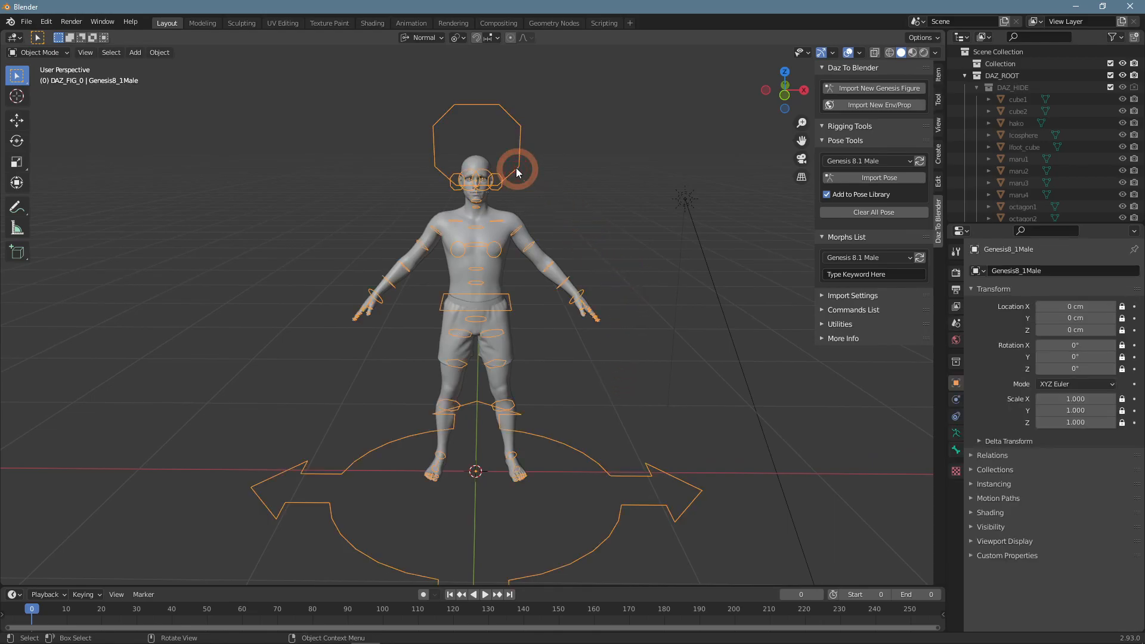
key("h")
left_click(498, 227)
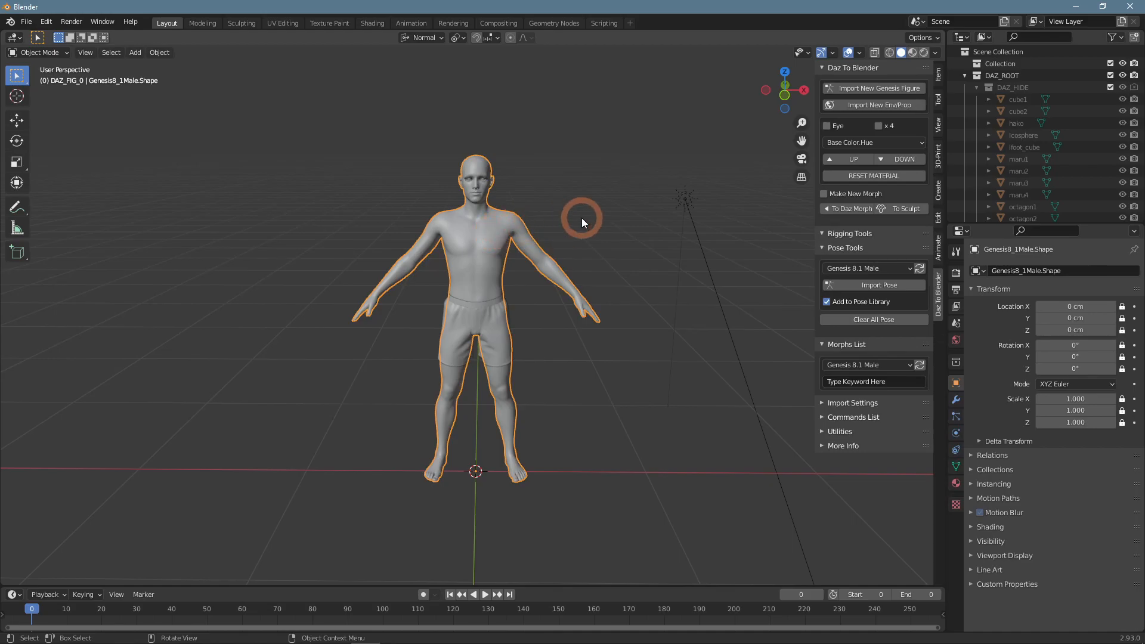
key("Tab")
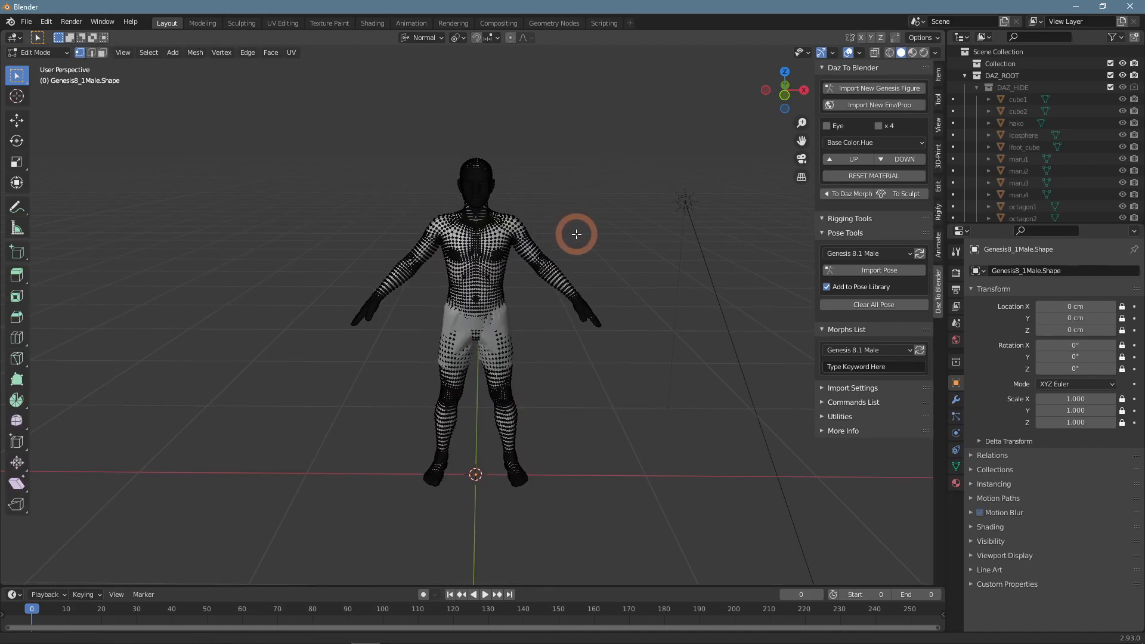
middle_click_drag(578, 257, 587, 217, "ctrl")
middle_click_drag(587, 217, 632, 212)
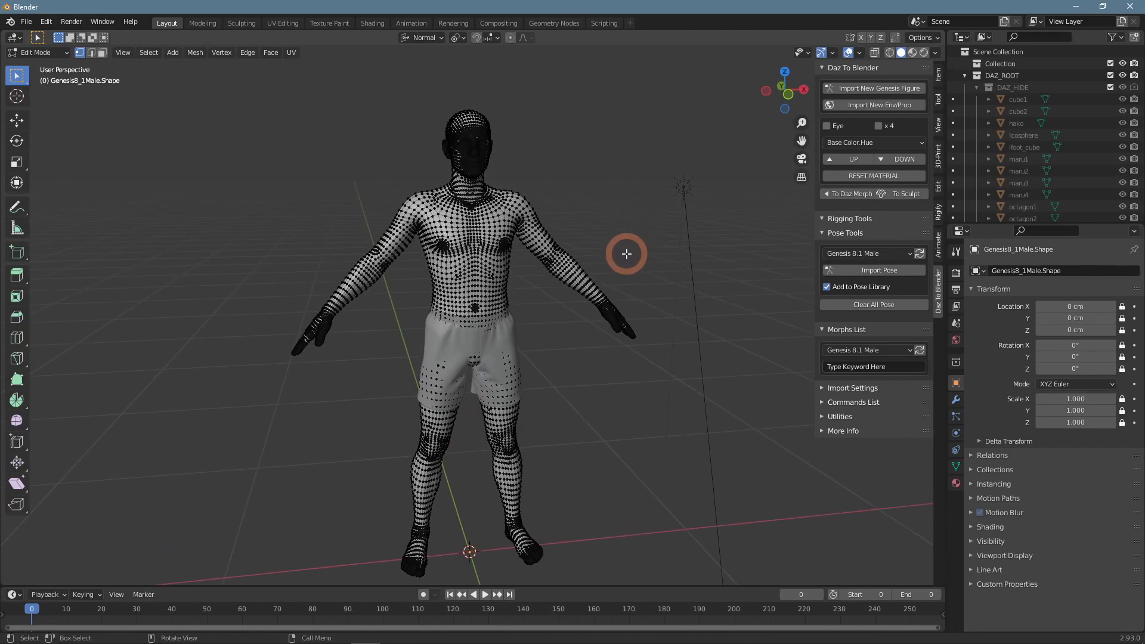
middle_click_drag(626, 253, 639, 238, "shift")
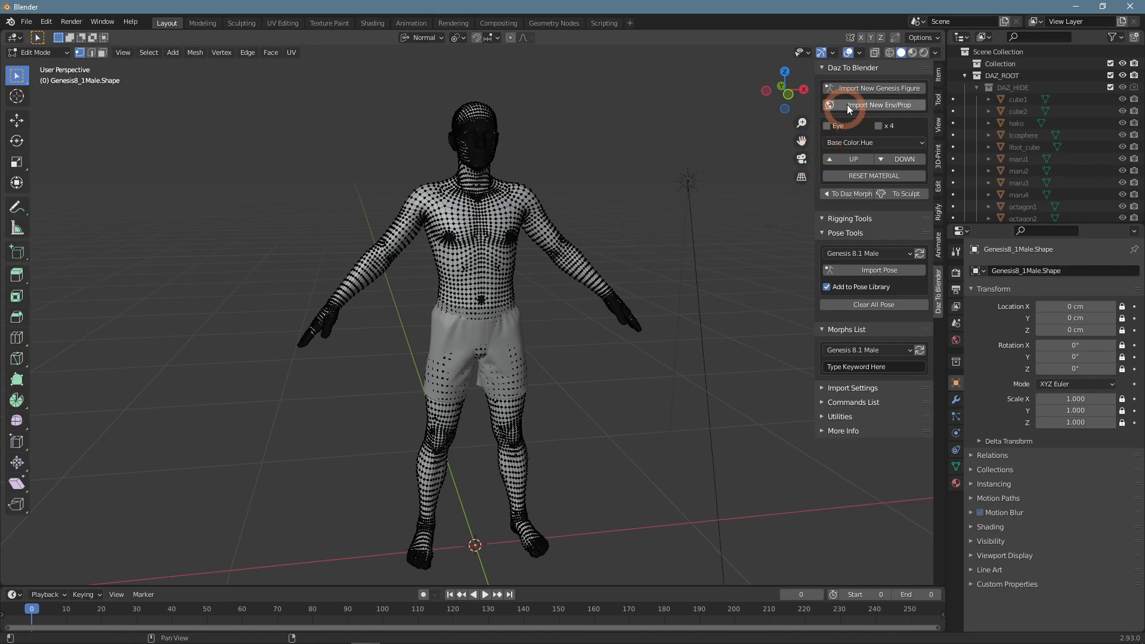
Step: Turn on the Statistics viewport overlay
left_click(860, 52)
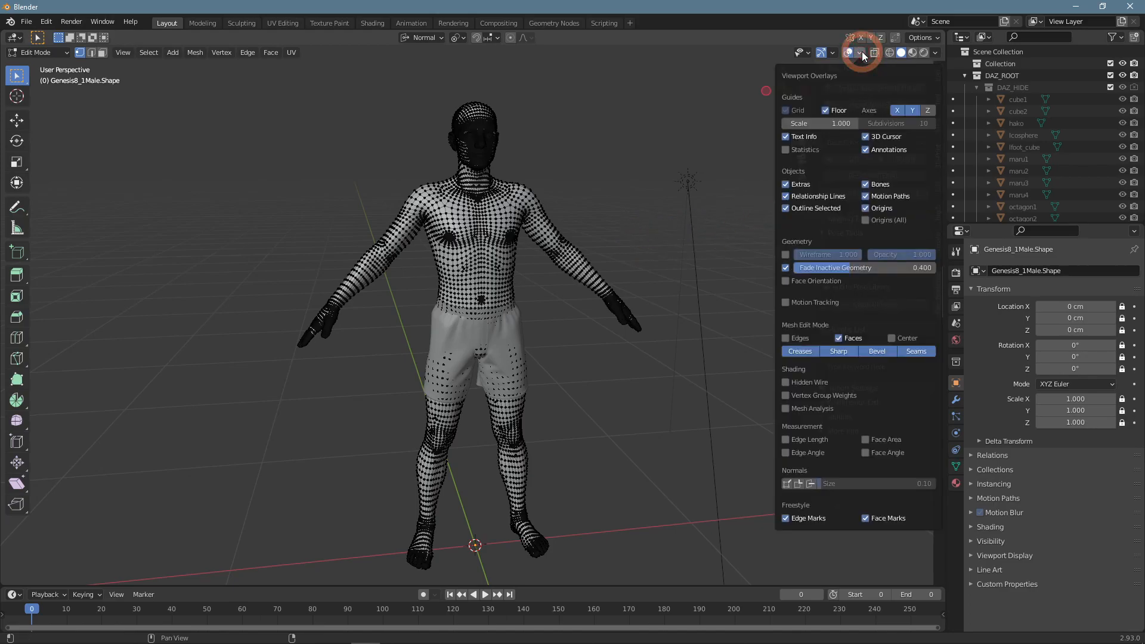
left_click(800, 156)
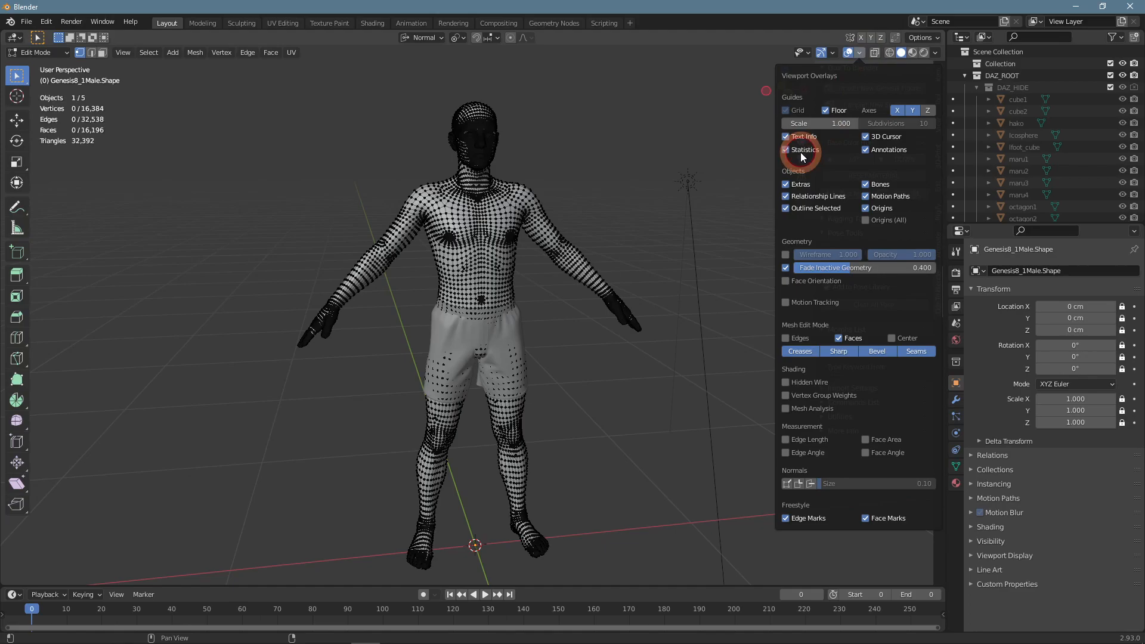
left_click(861, 55)
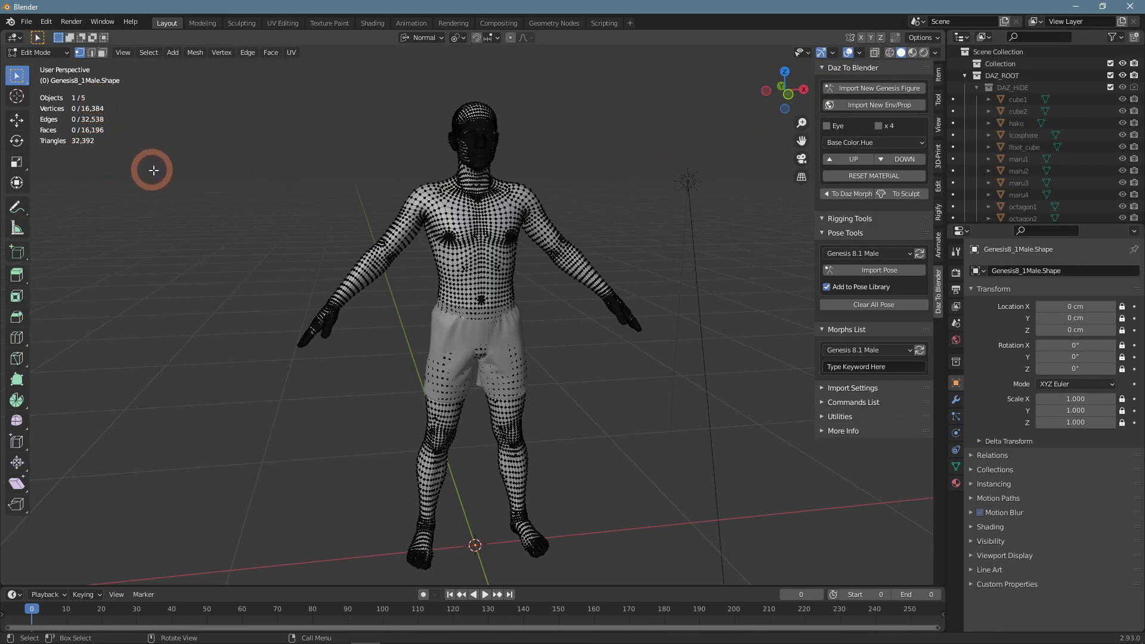
Step: Select all linked geometry of the body mesh to check its element counts, and undo the selection
left_click(487, 255)
key("ctrl+l")
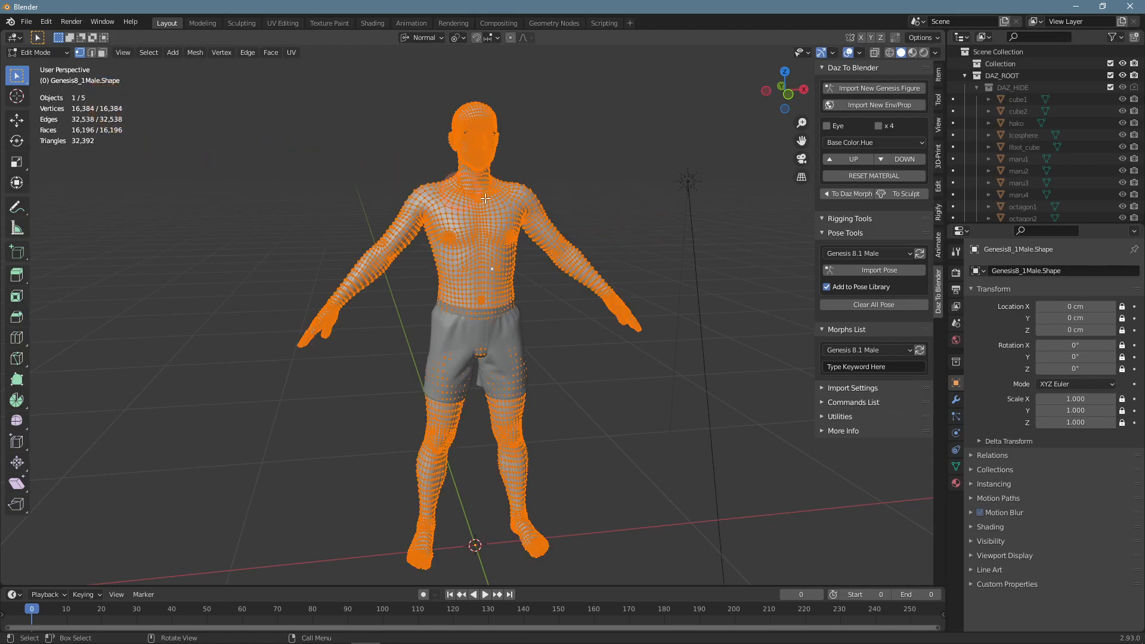
key("ctrl+z")
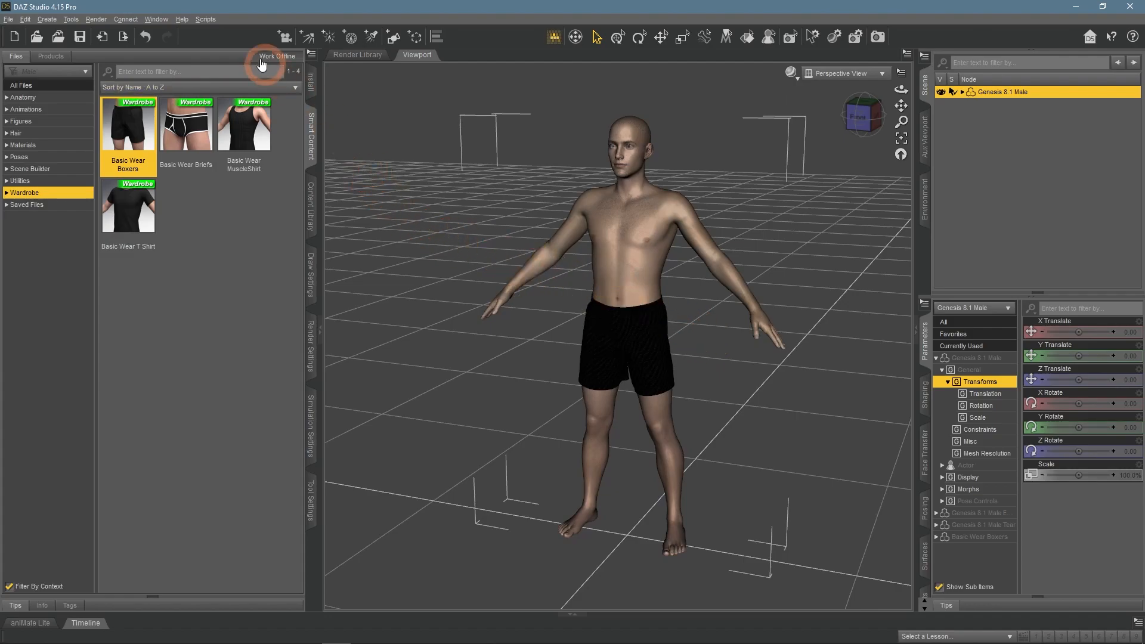
Step: Switch to DAZ Studio and export the figure again with the Daz to Blender script at SubDivision Level 2
left_click(205, 19)
mouse_move(221, 31)
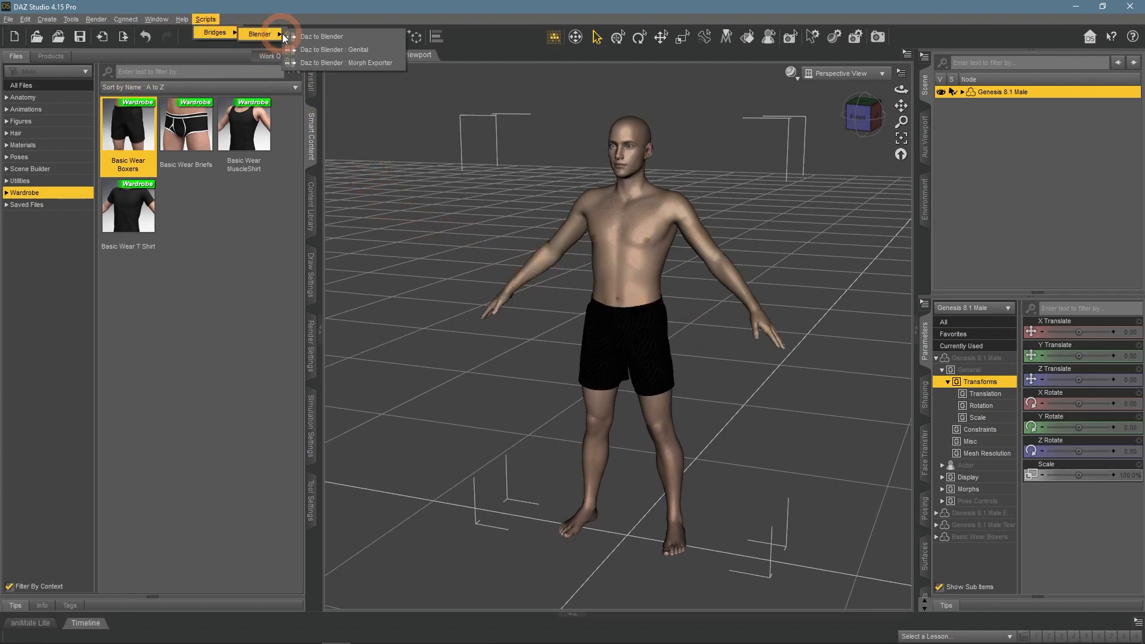
left_click(344, 37)
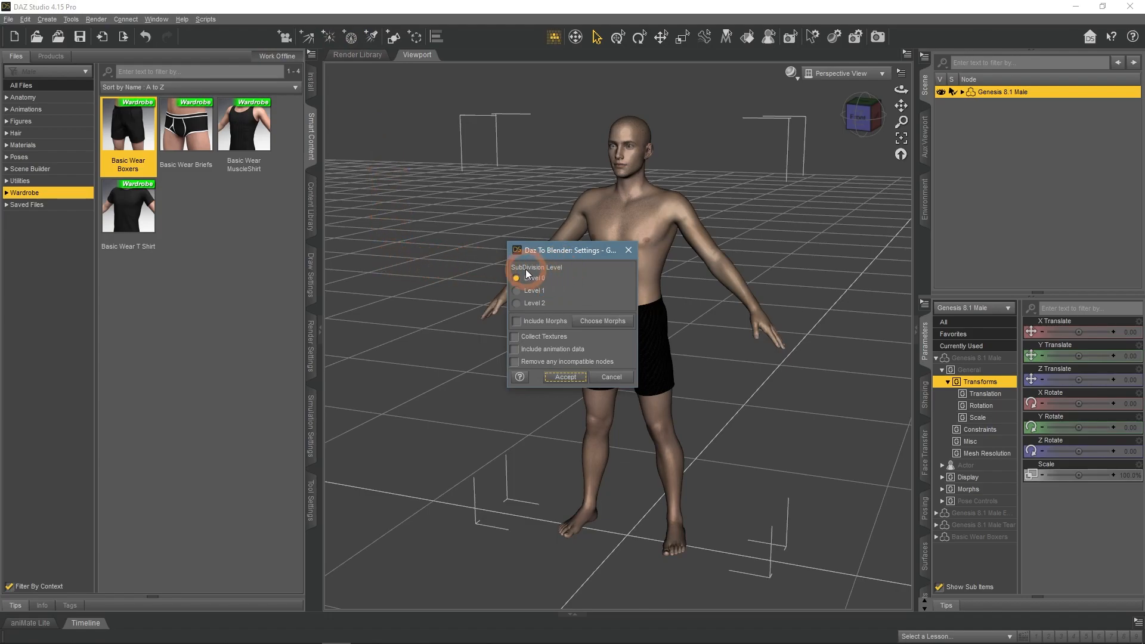
left_click(537, 304)
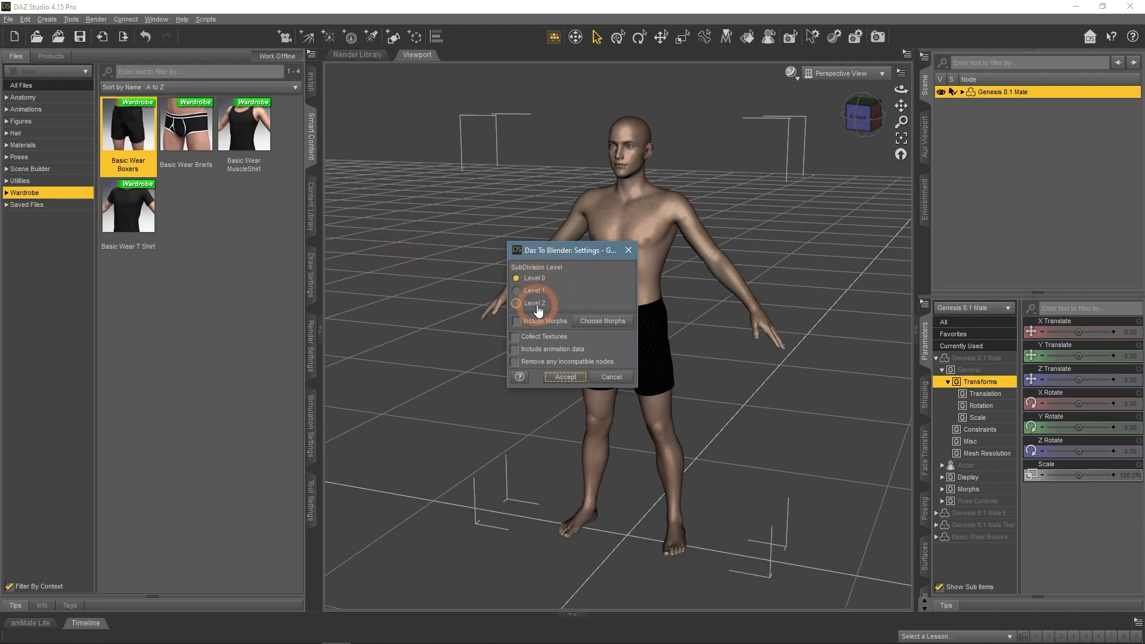
left_click(557, 377)
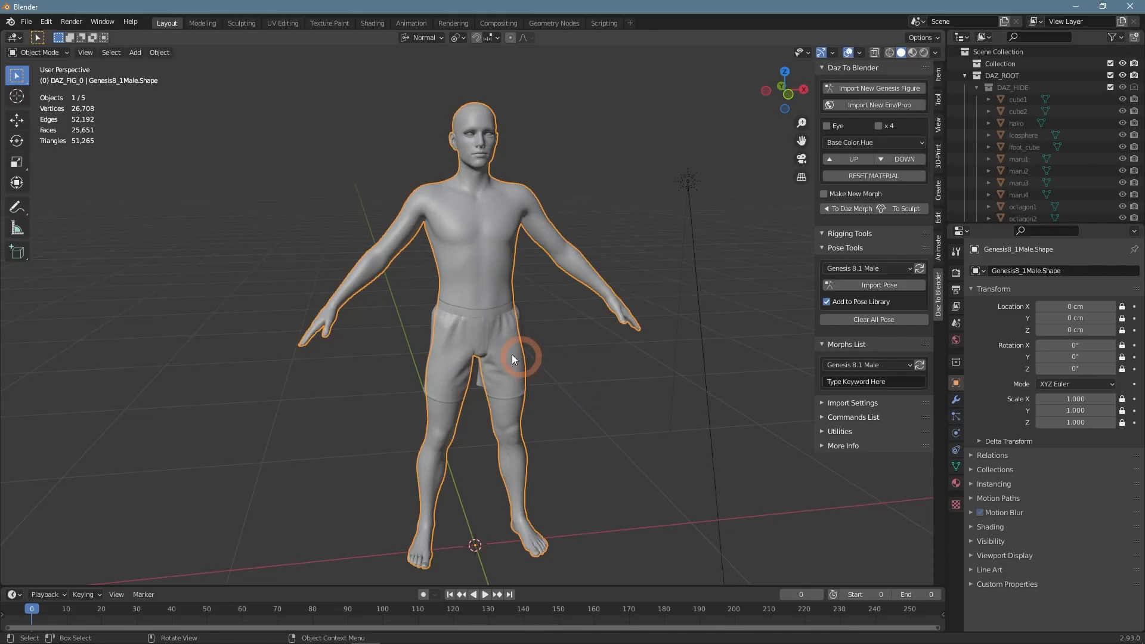
Step: Switch to Blender, start a new file and delete the default camera, cube and light
left_click(26, 21)
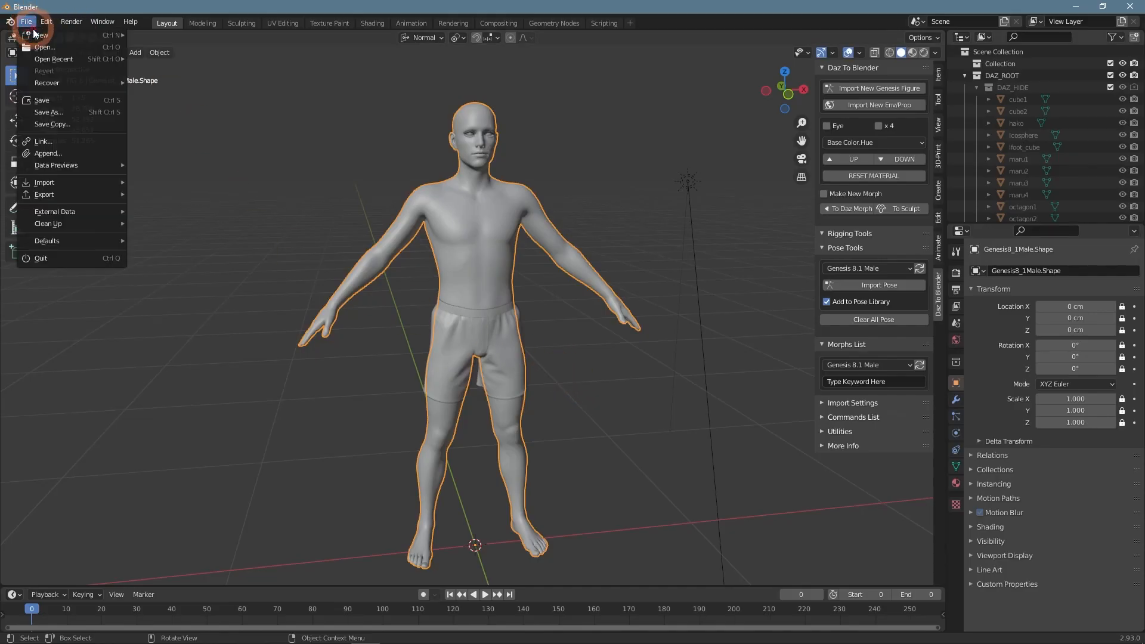
mouse_move(35, 34)
left_click(164, 30)
left_click(595, 349)
key("a")
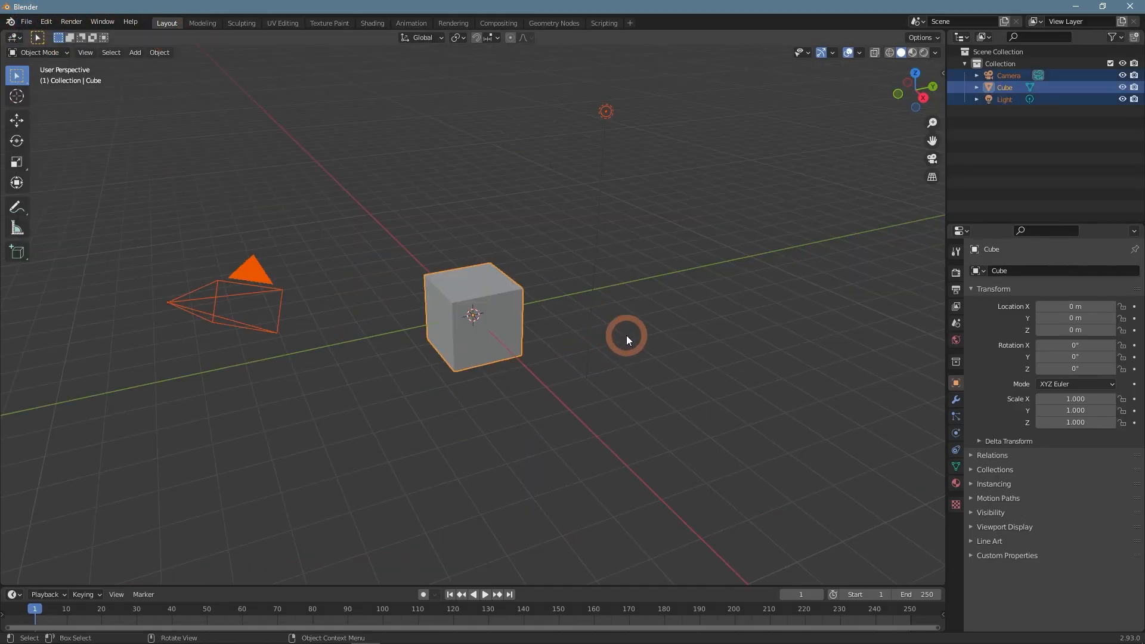
key("Delete")
Step: Import the Level 2 export as a new Genesis figure with the Daz To Blender add-on
left_click(942, 73)
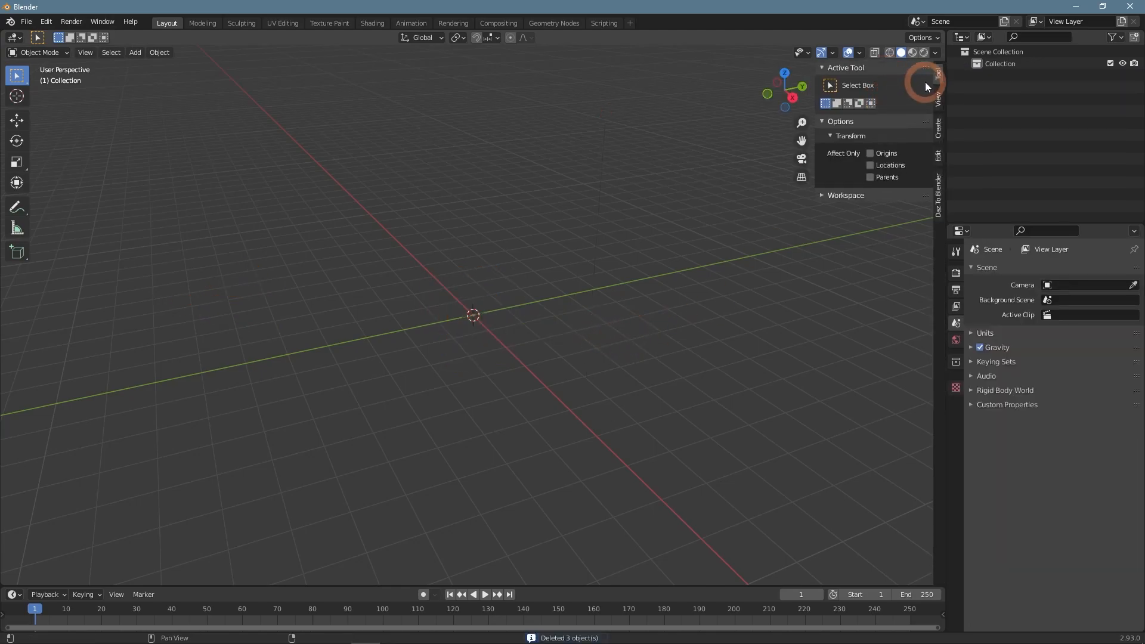
left_click(938, 205)
left_click(864, 89)
left_click(864, 90)
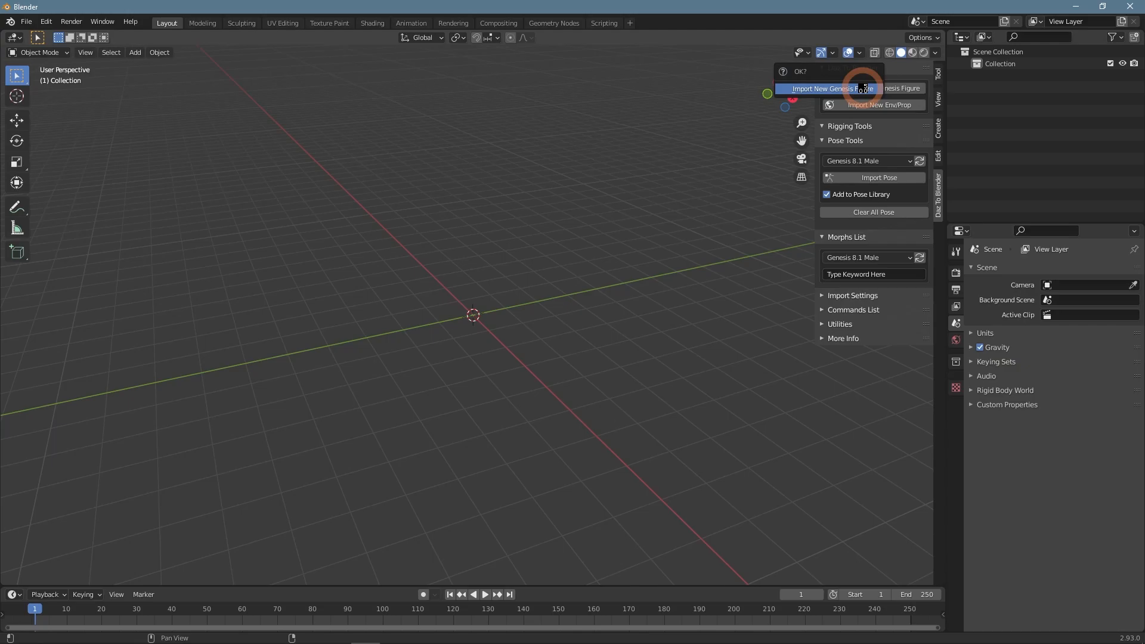
Step: Hide the new figure's rig and enter Edit Mode on its body mesh to inspect the mesh density
middle_click_drag(520, 285, 587, 238)
key("h")
left_click(499, 234)
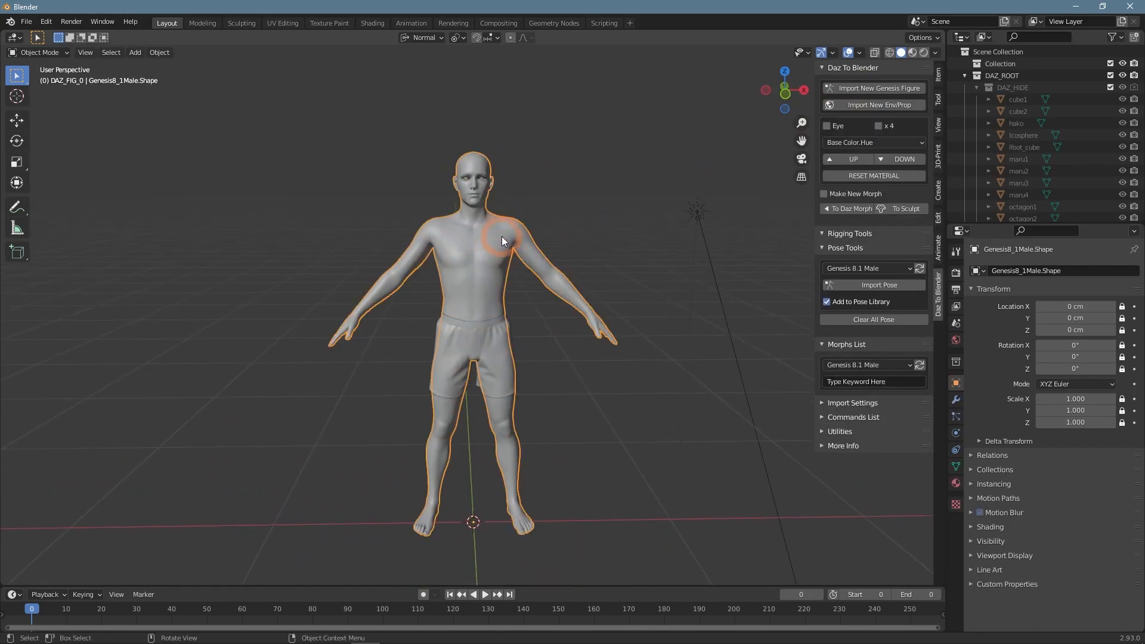
key("Tab")
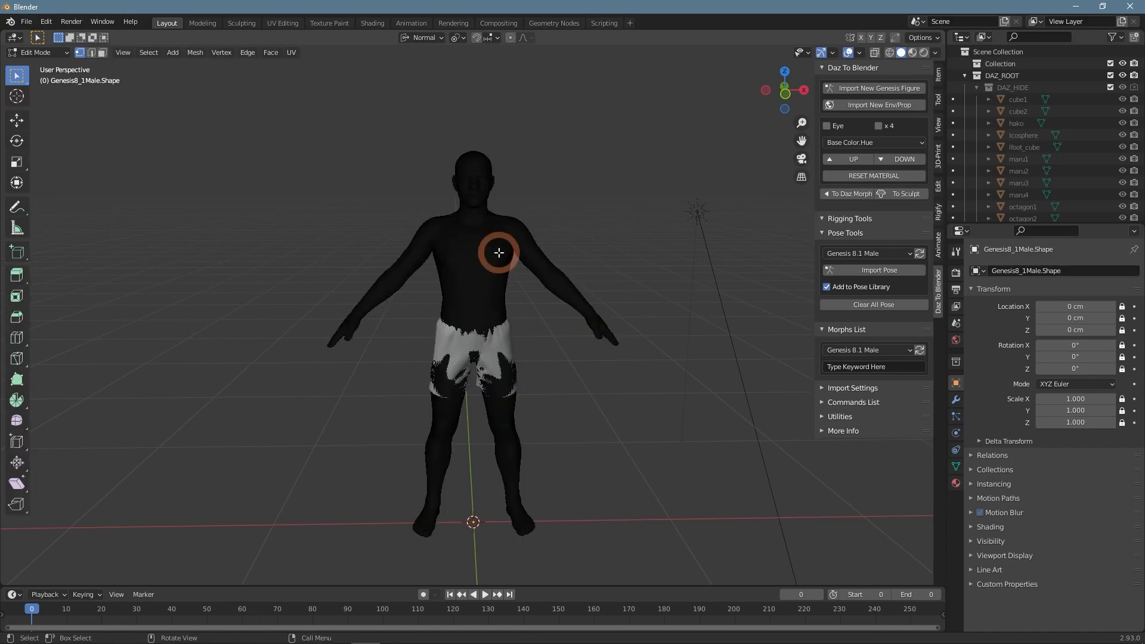
scroll(547, 320, "up", 4)
middle_click_drag(547, 320, 580, 327)
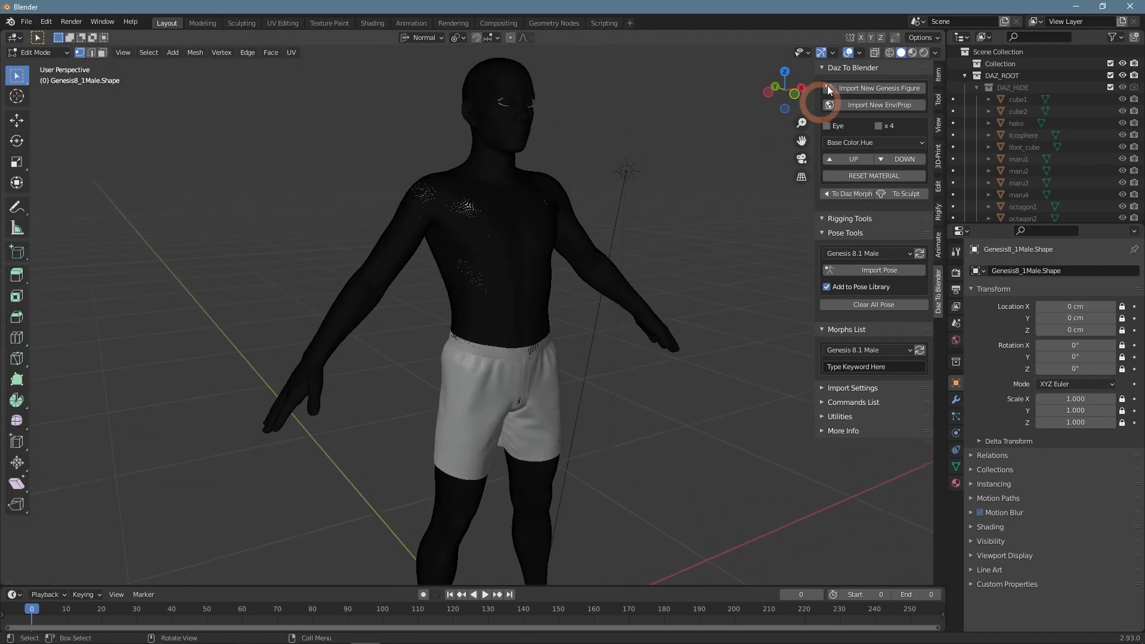
Step: Turn on the Statistics overlay and select the whole body mesh to read the Level 2 figure's geometry counts
left_click(859, 52)
left_click(802, 150)
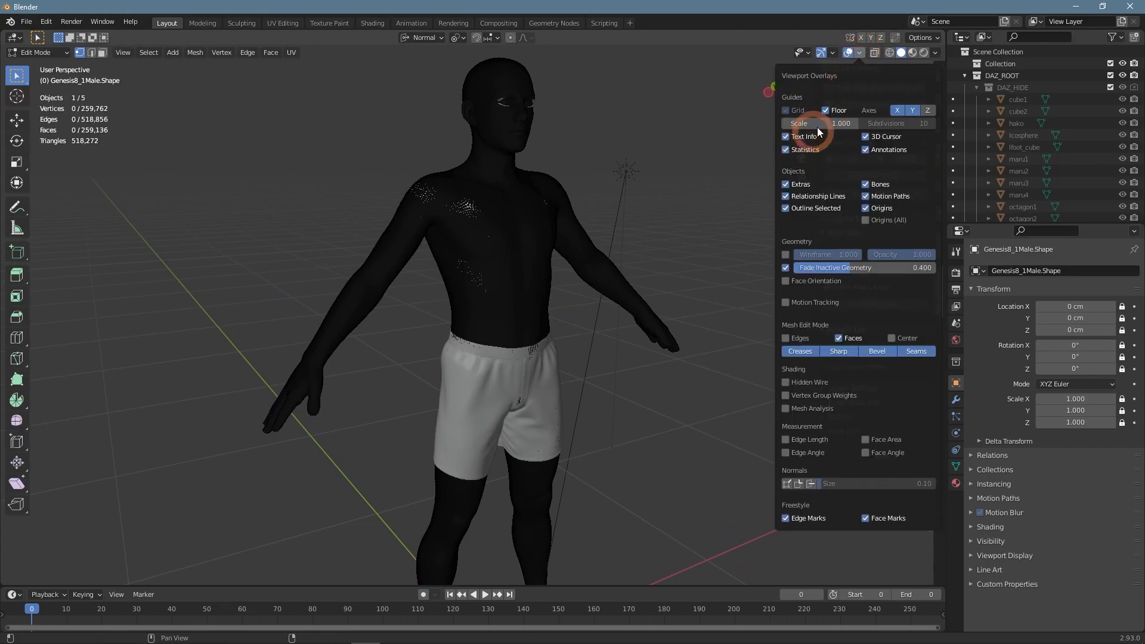
left_click(860, 54)
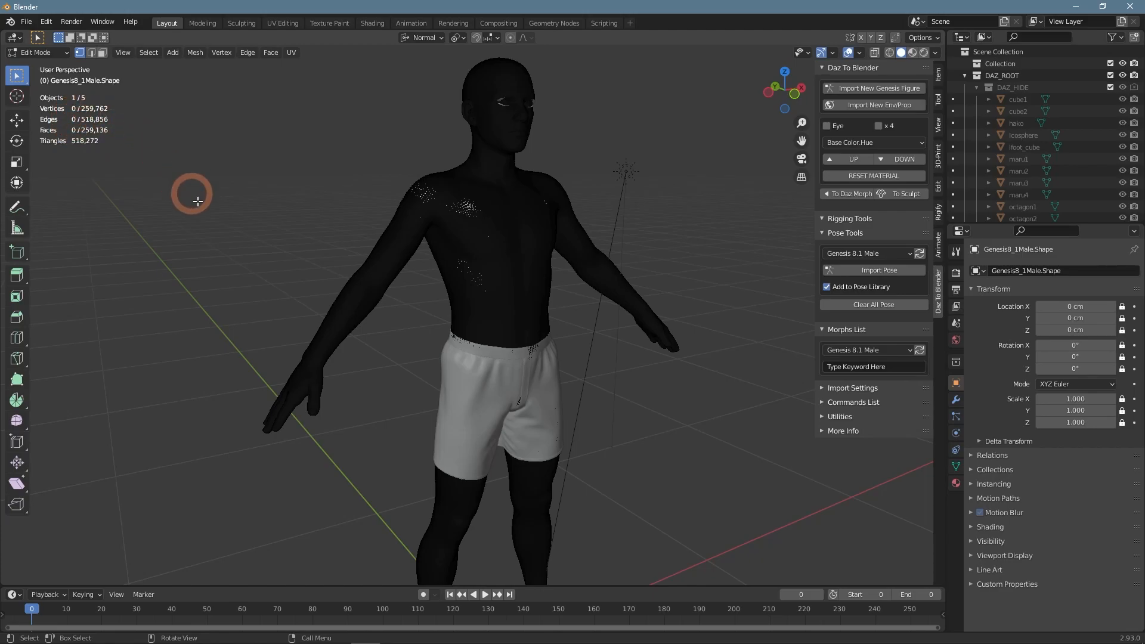
key("a")
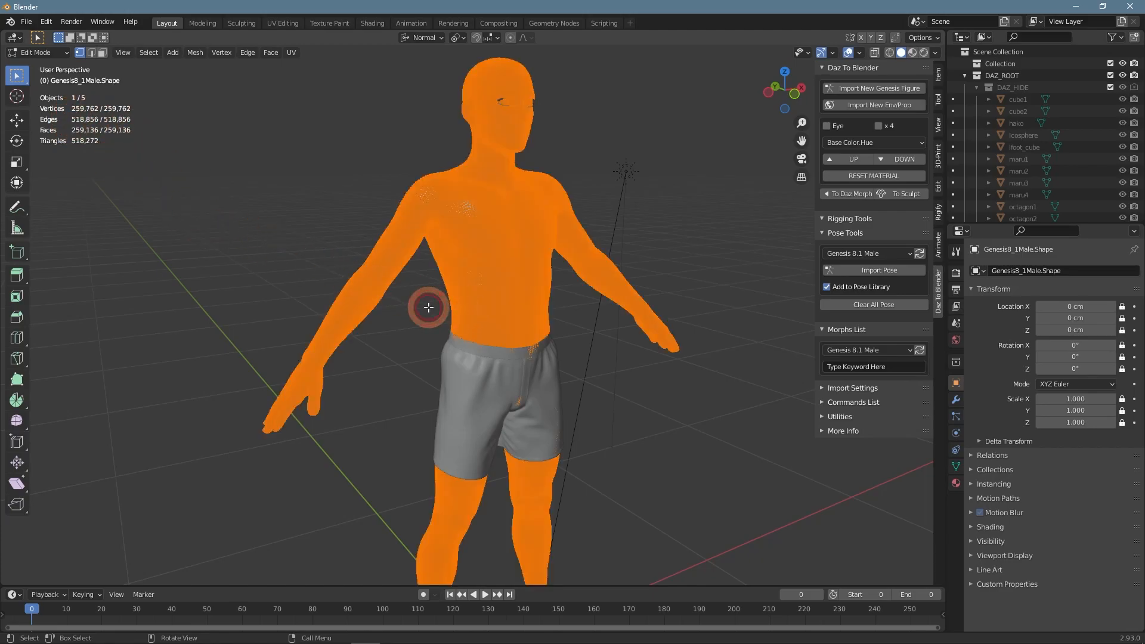
left_click(428, 308)
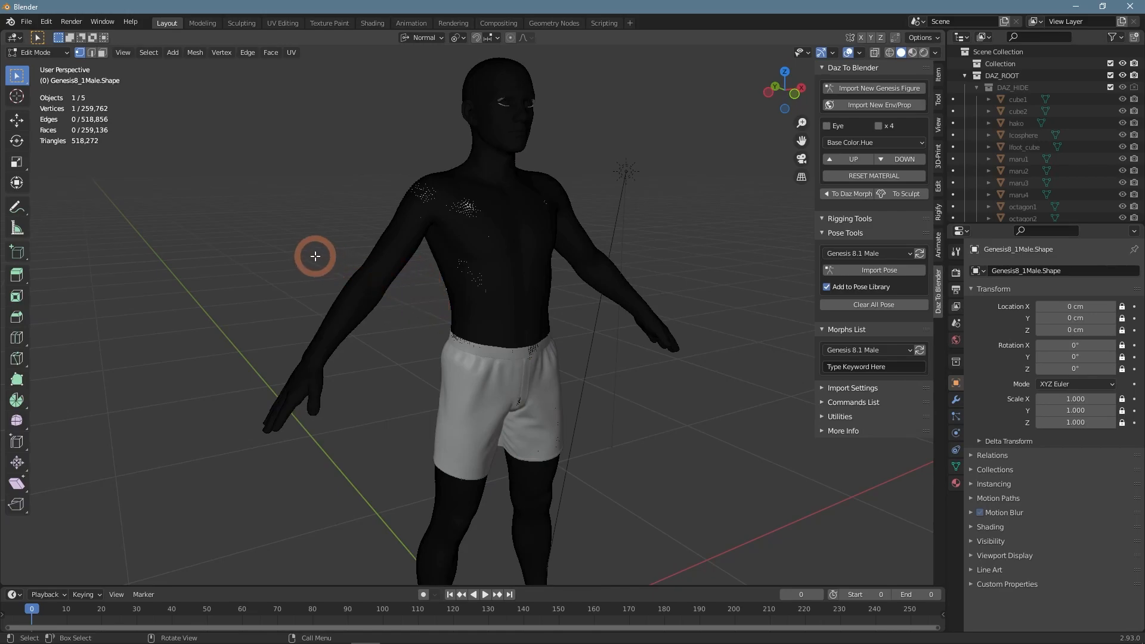
key("Tab")
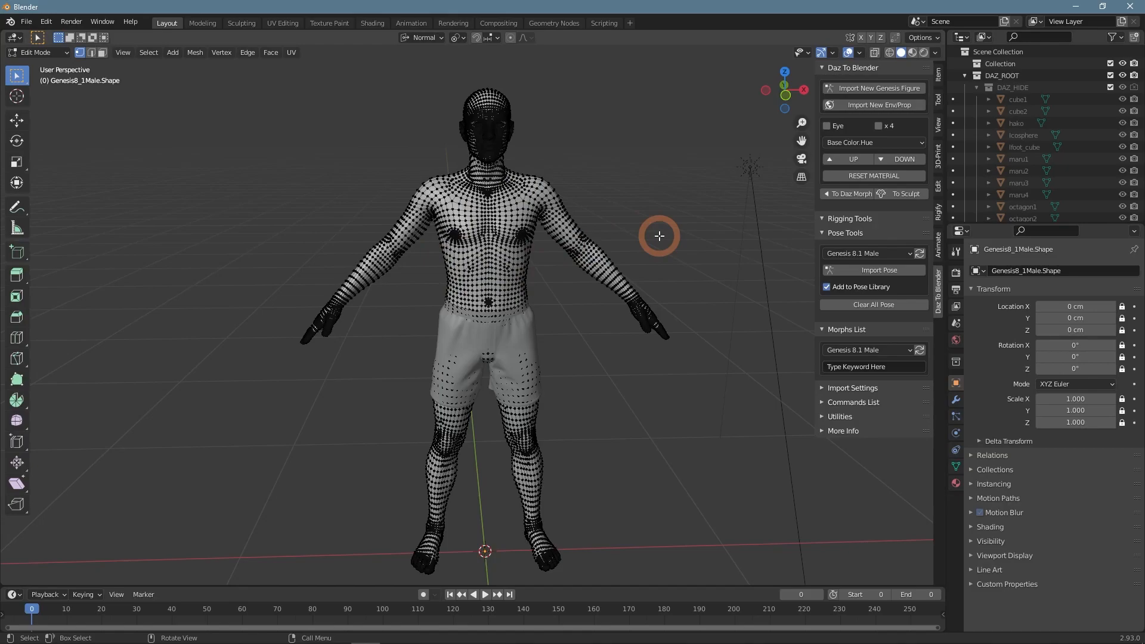
Step: Return the low-density body to Object Mode, reveal the hidden rig and select the armature
key("Tab")
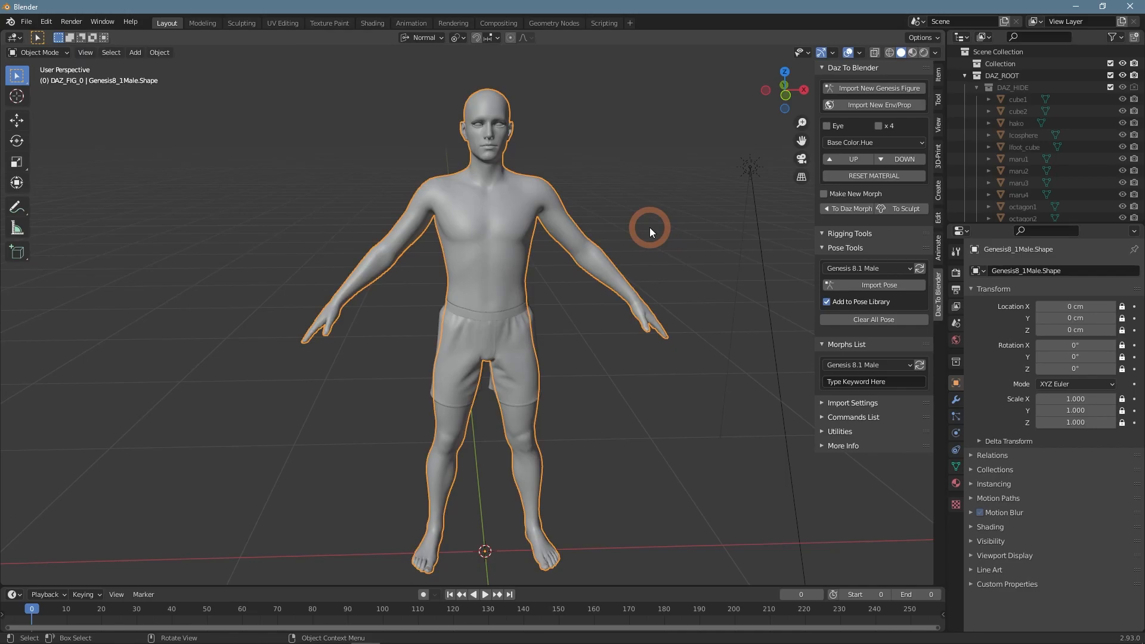
key("alt+h")
left_click(547, 145)
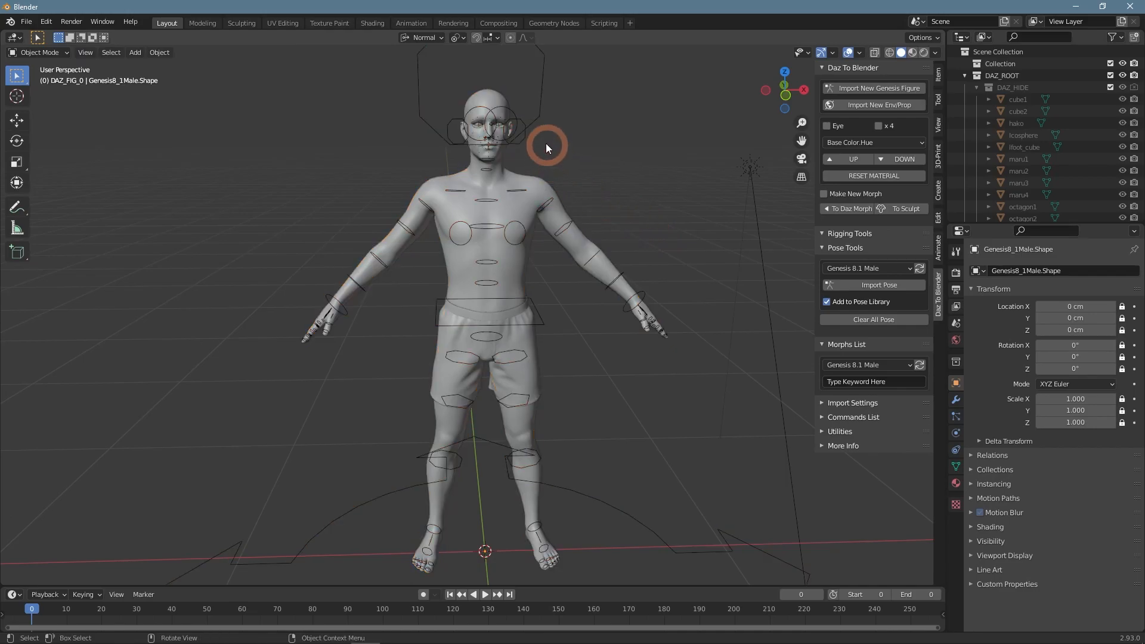
left_click(523, 135)
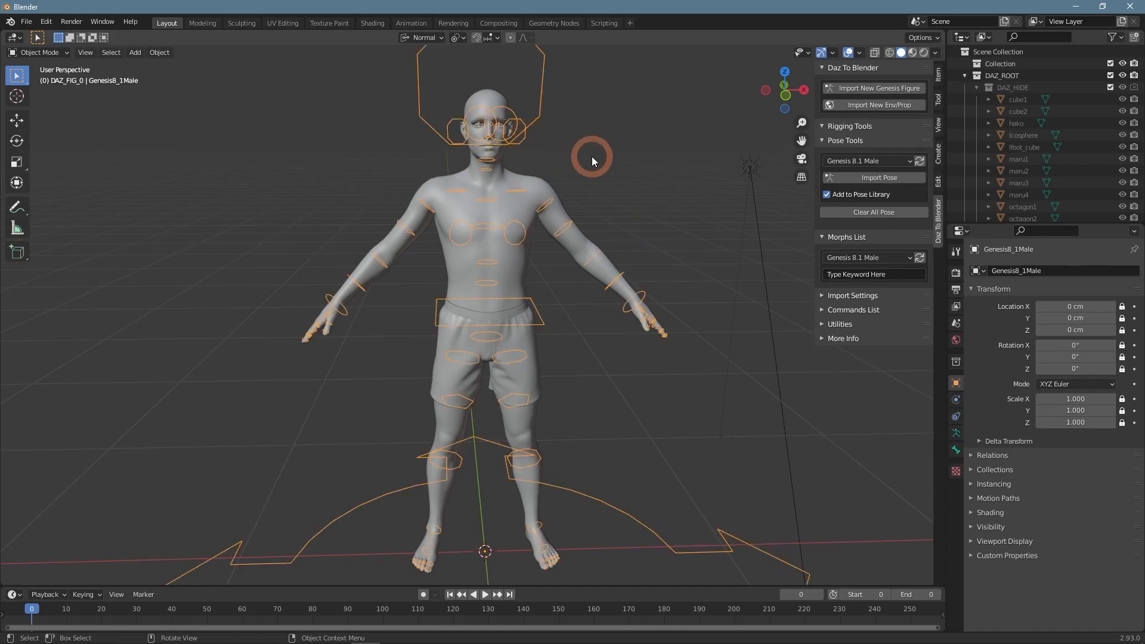
key("n")
scroll(658, 202, "down", 3)
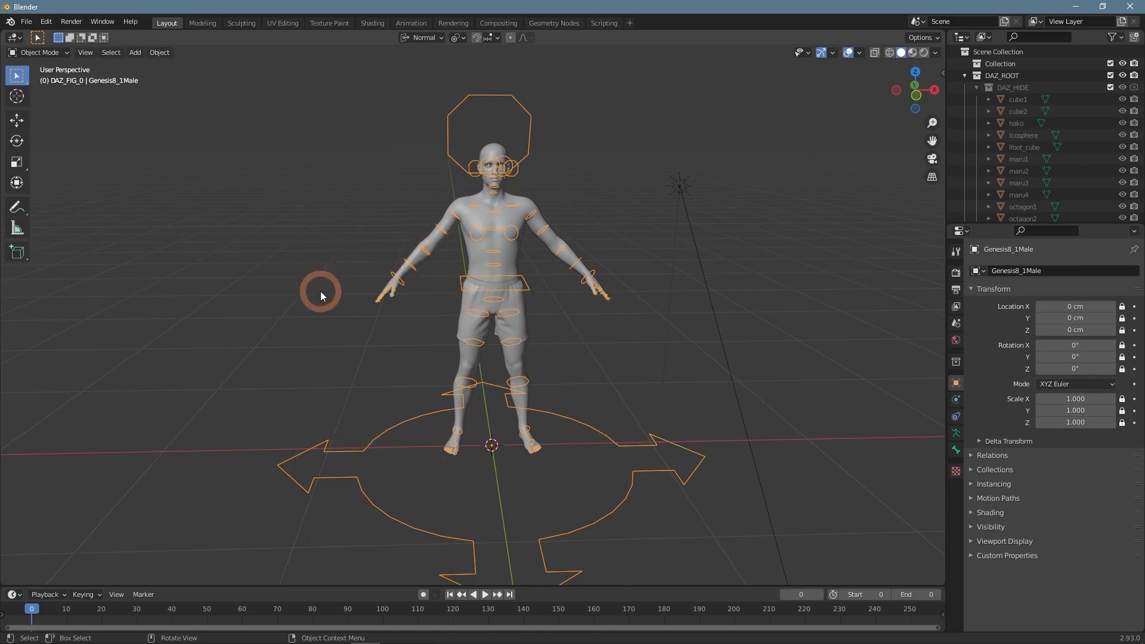
Step: Inspect the armature's bones in Edit Mode, and switch the rig to Pose Mode
left_click(40, 53)
left_click(46, 79)
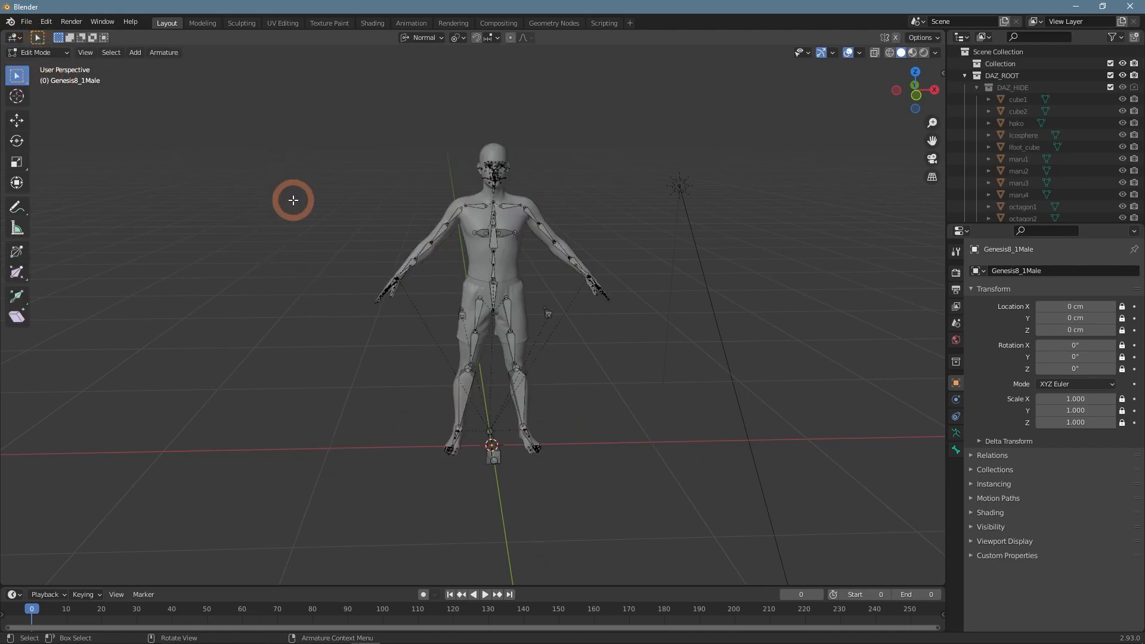
left_click(399, 268)
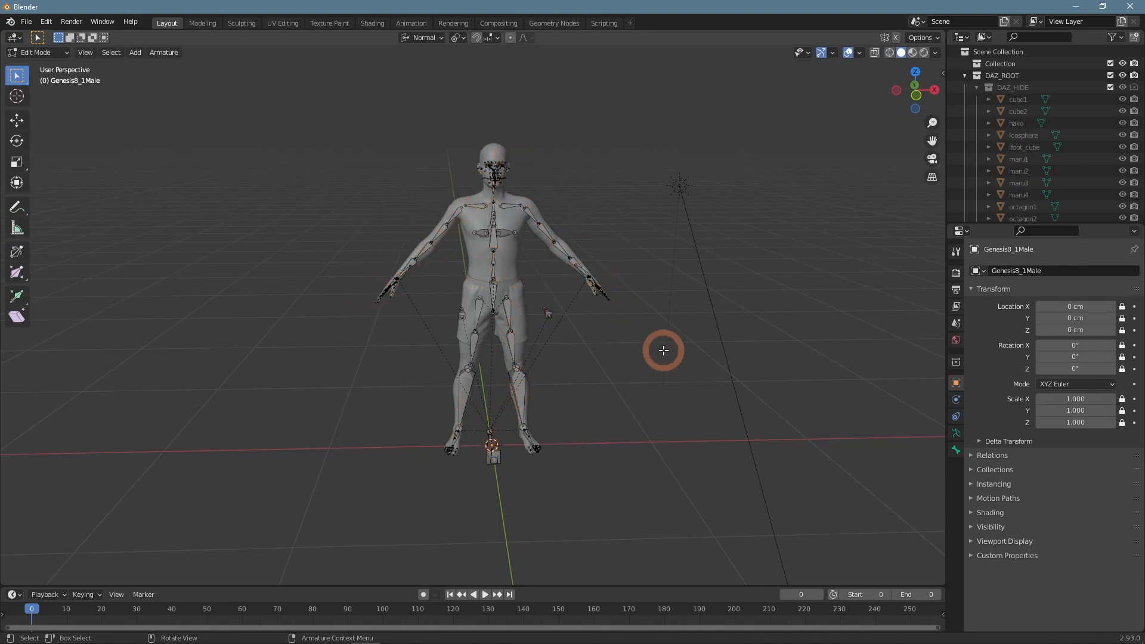
middle_click_drag(683, 341, 598, 315)
left_click(37, 53)
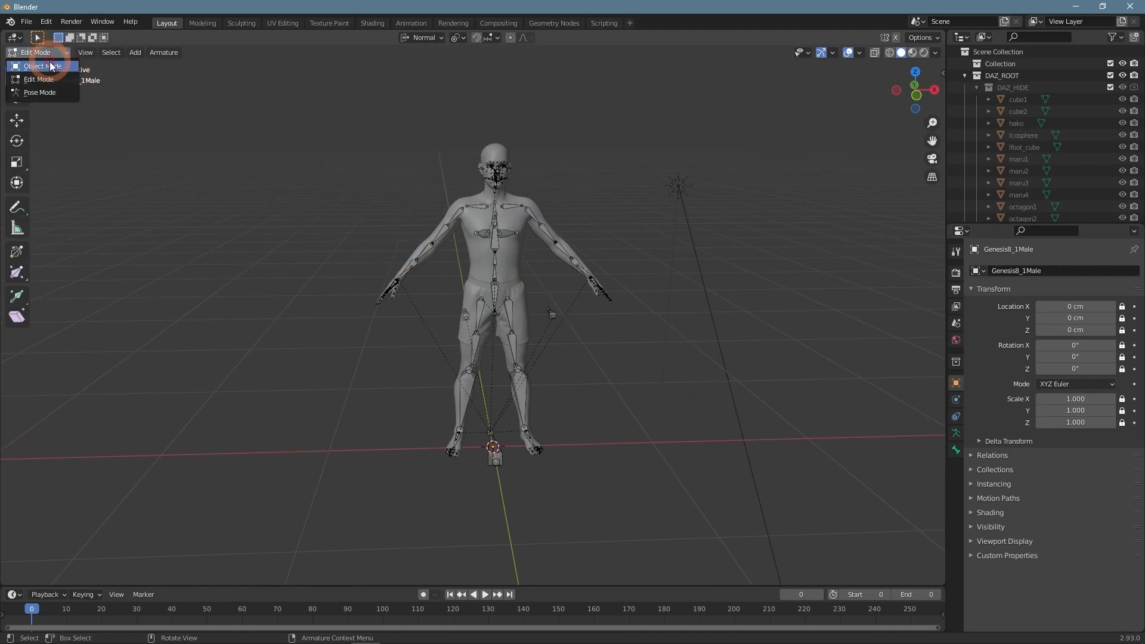
left_click(50, 93)
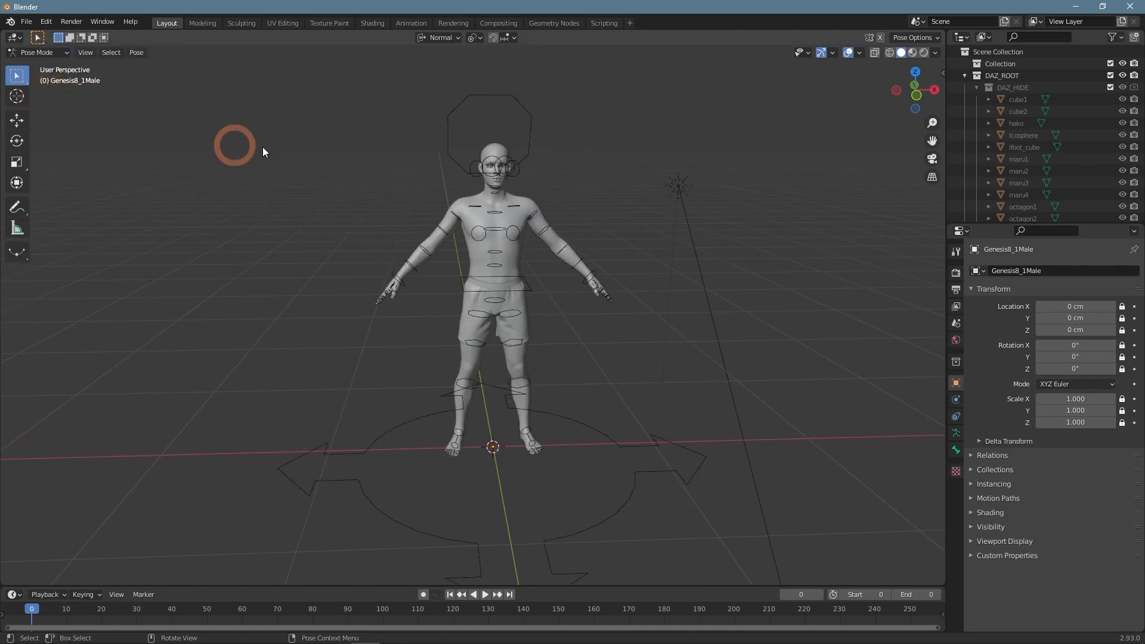
Step: Select the right upper-arm bone rShldrBend and frame it in a close view of the shoulder
middle_click_drag(481, 227, 528, 243)
left_click(433, 192)
middle_click_drag(348, 167, 324, 187)
key("KP_Decimal")
scroll(366, 205, "down", 6)
middle_click_drag(294, 307, 348, 308)
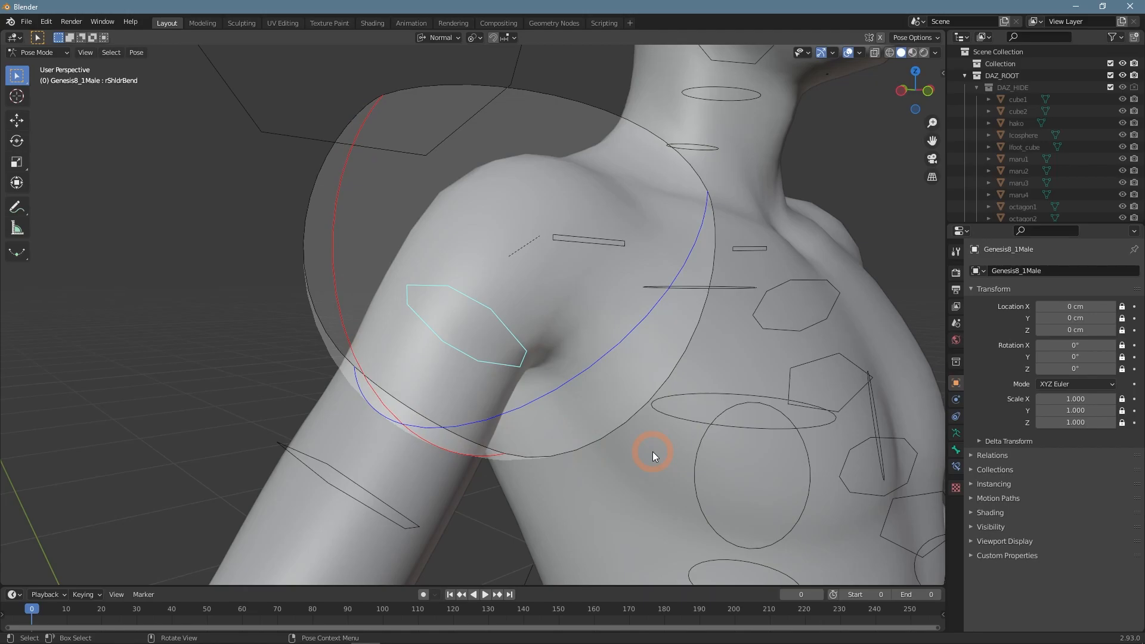
Step: Try rotating the rShldrBend bone freely without an axis constraint
key("r")
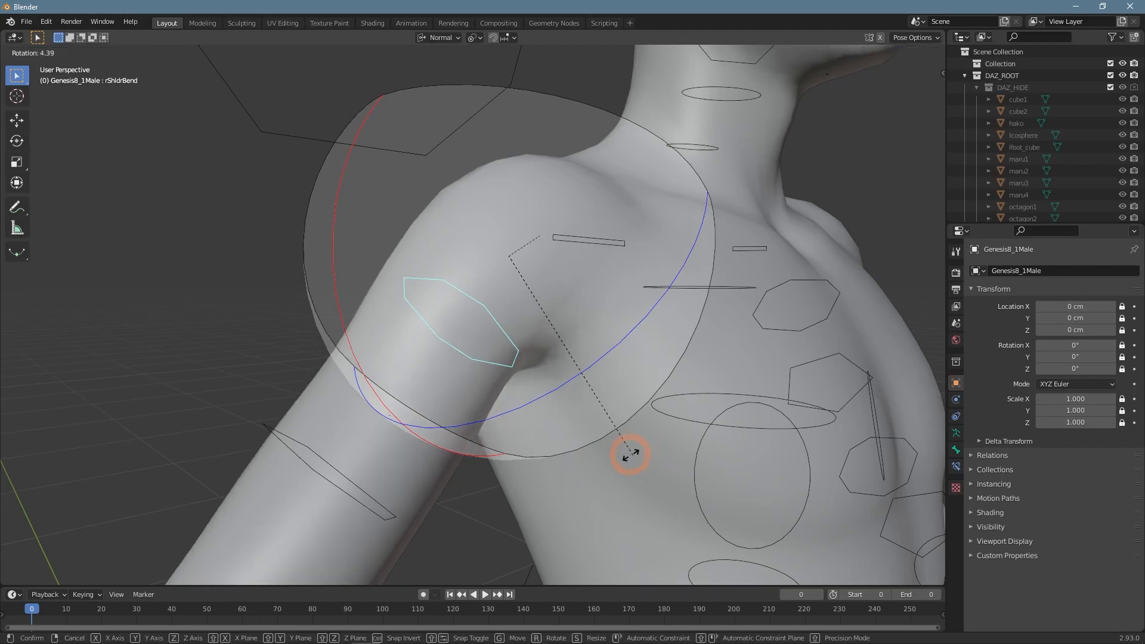
right_click(662, 398)
scroll(595, 398, "down", 2)
middle_click_drag(595, 399, 592, 391)
key("r")
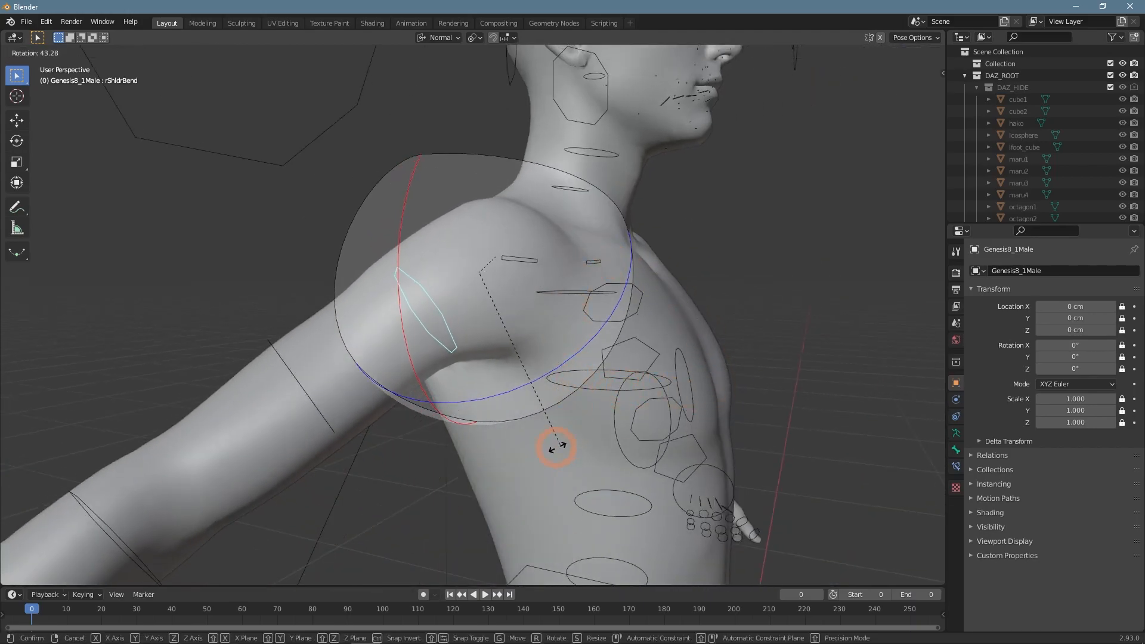
left_click(511, 222)
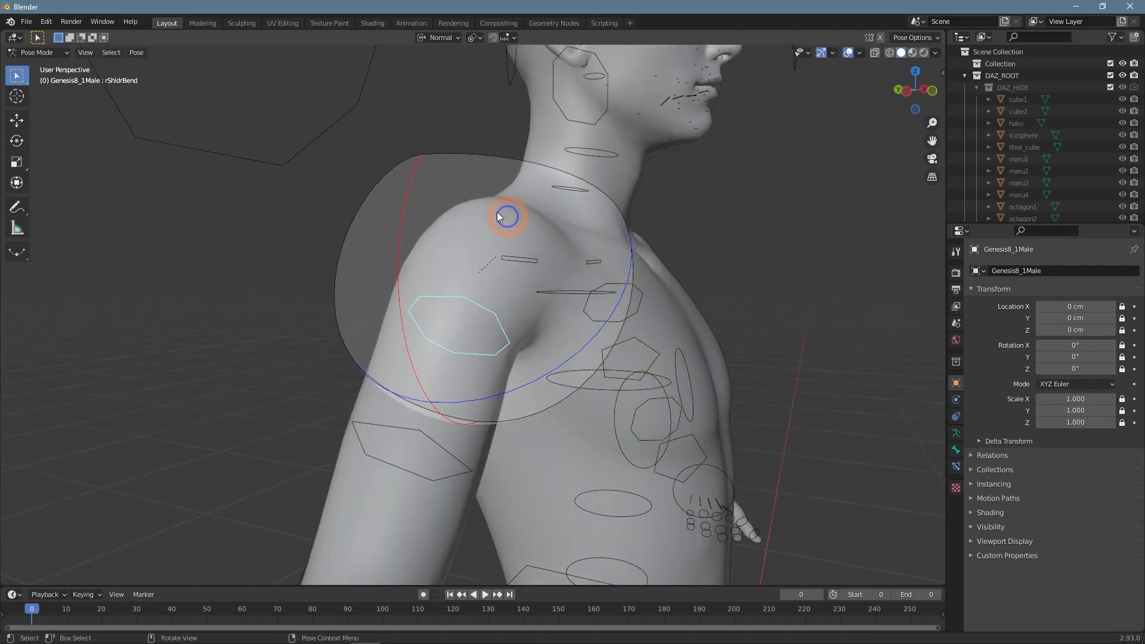
Step: Try rotating the rShldrBend bone constrained to its X axis and to its Z axis
key("r")
key("x")
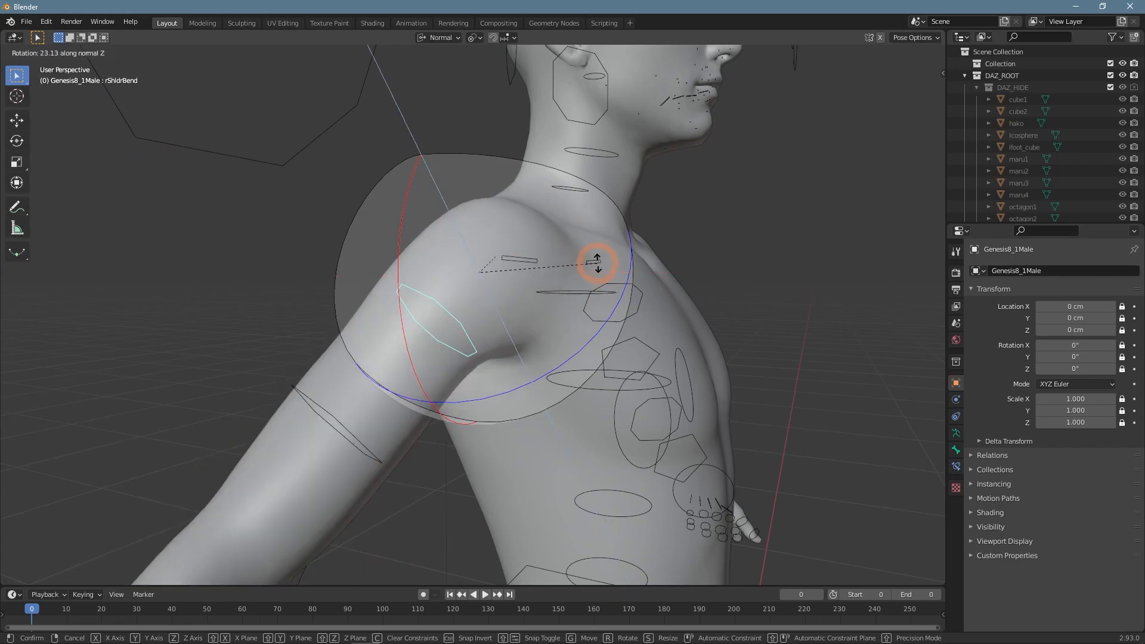
key("z")
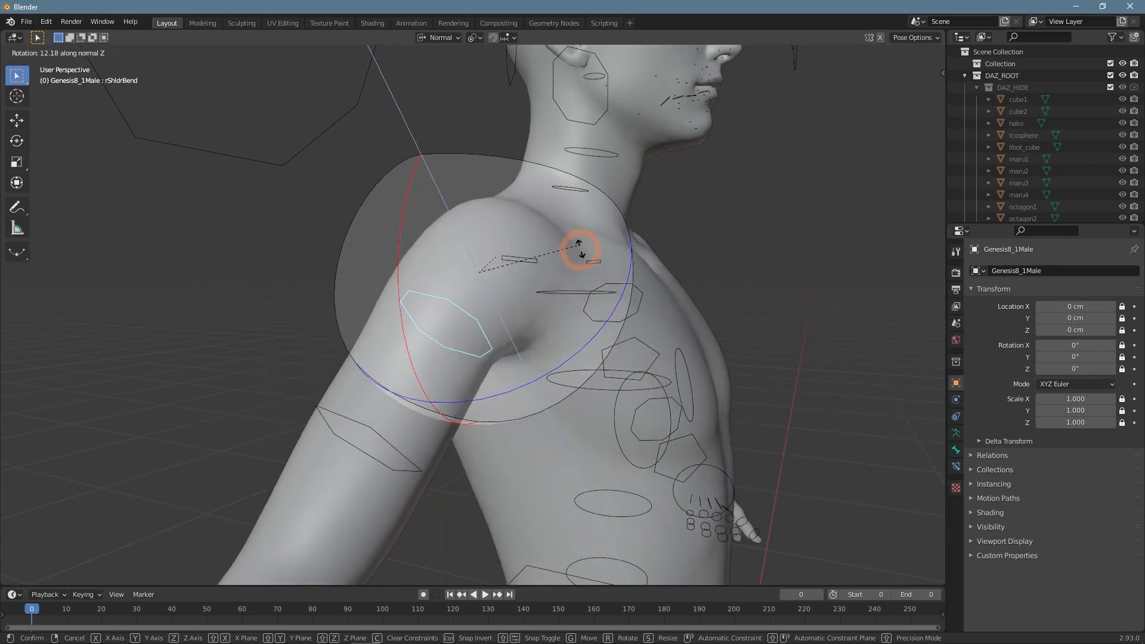
right_click(456, 227)
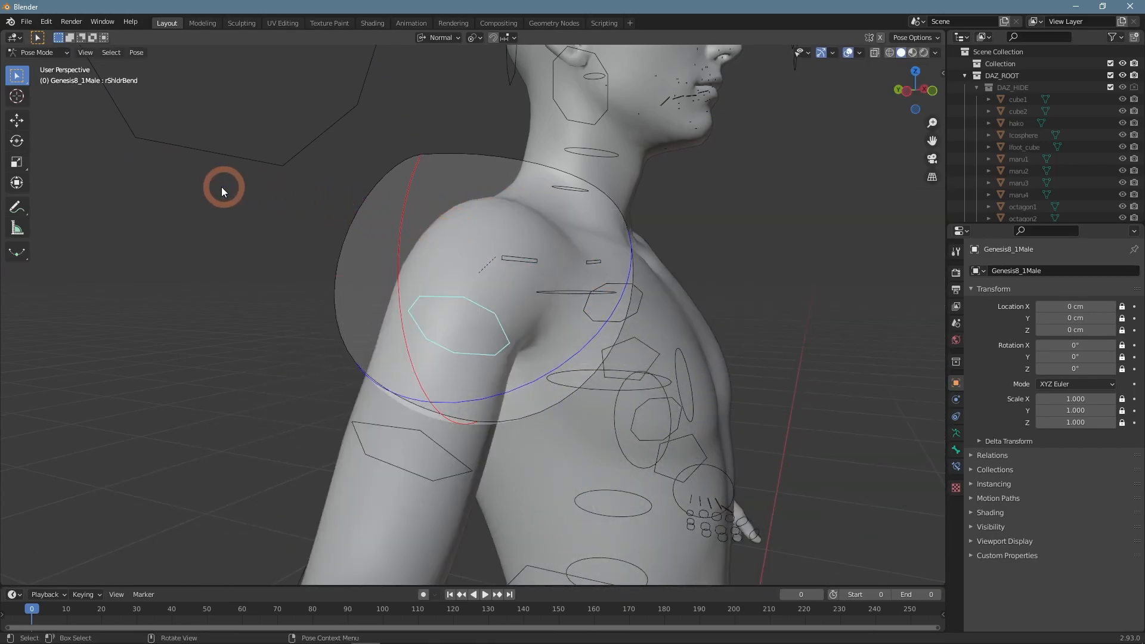
Step: Rotate the right upper arm about individual axes with the Rotate tool's gizmo
left_click(17, 141)
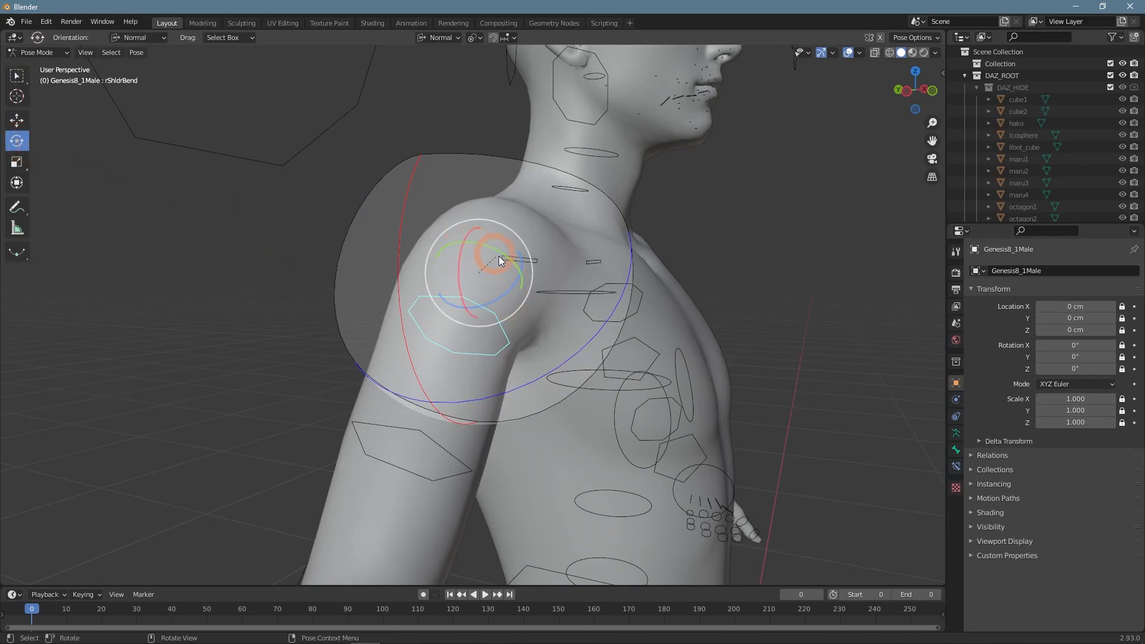
middle_click_drag(407, 332, 346, 330)
left_click_drag(497, 267, 468, 285)
middle_click_drag(469, 285, 377, 283)
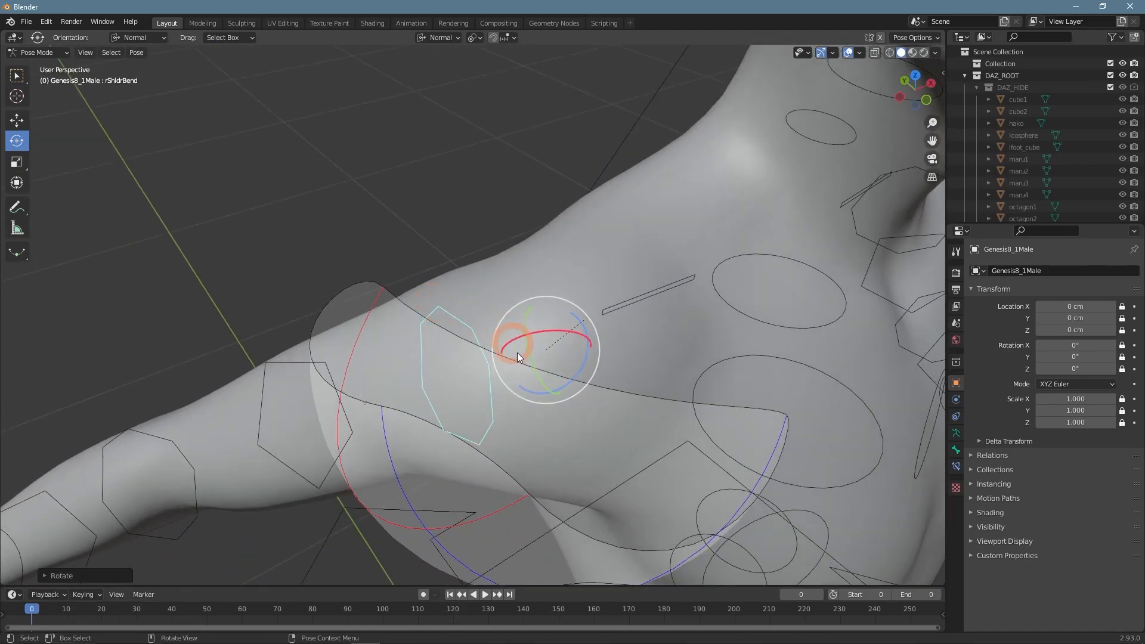
left_click_drag(516, 353, 544, 273)
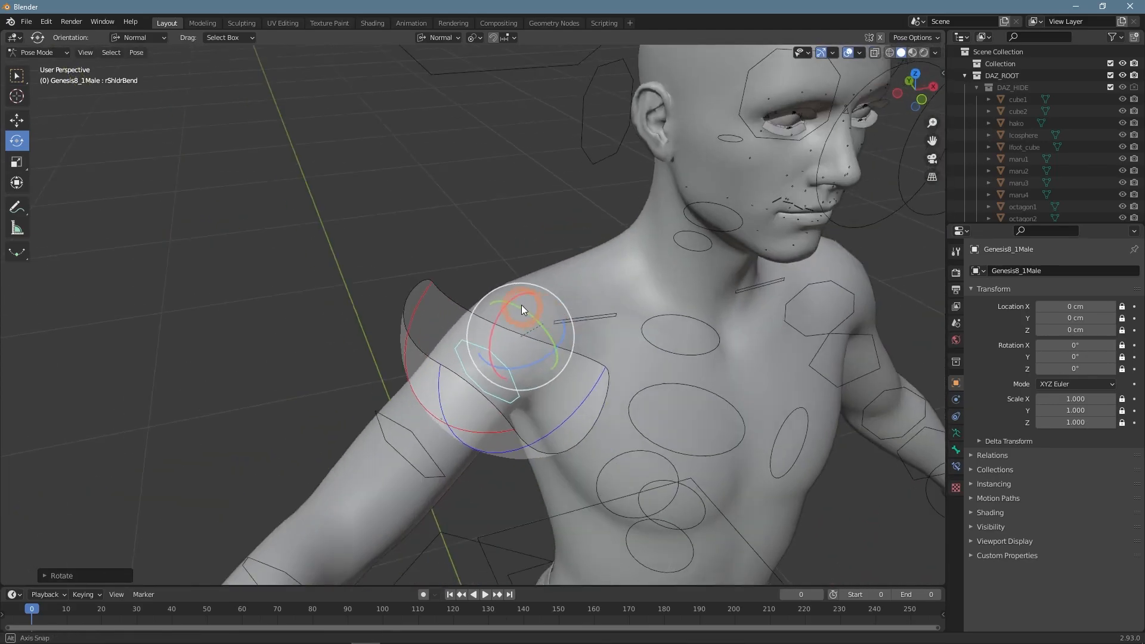
Step: Raise the right upper arm sideways to nearly horizontal with the gizmo, and undo that rotation
left_click_drag(519, 306, 660, 270)
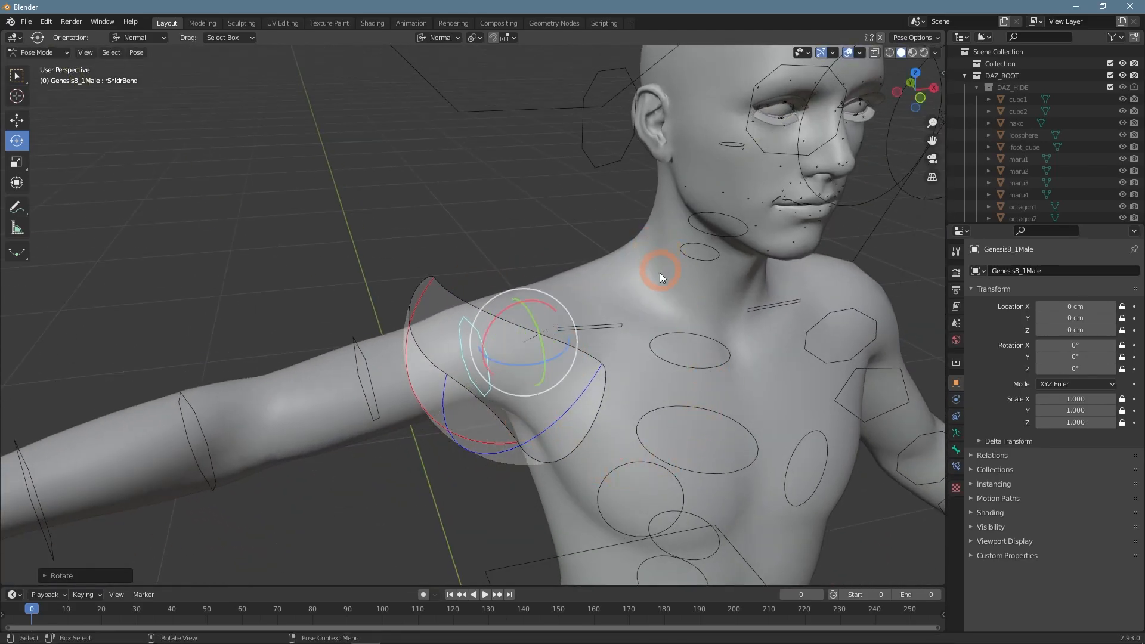
scroll(660, 270, "down", 4)
key("ctrl+z")
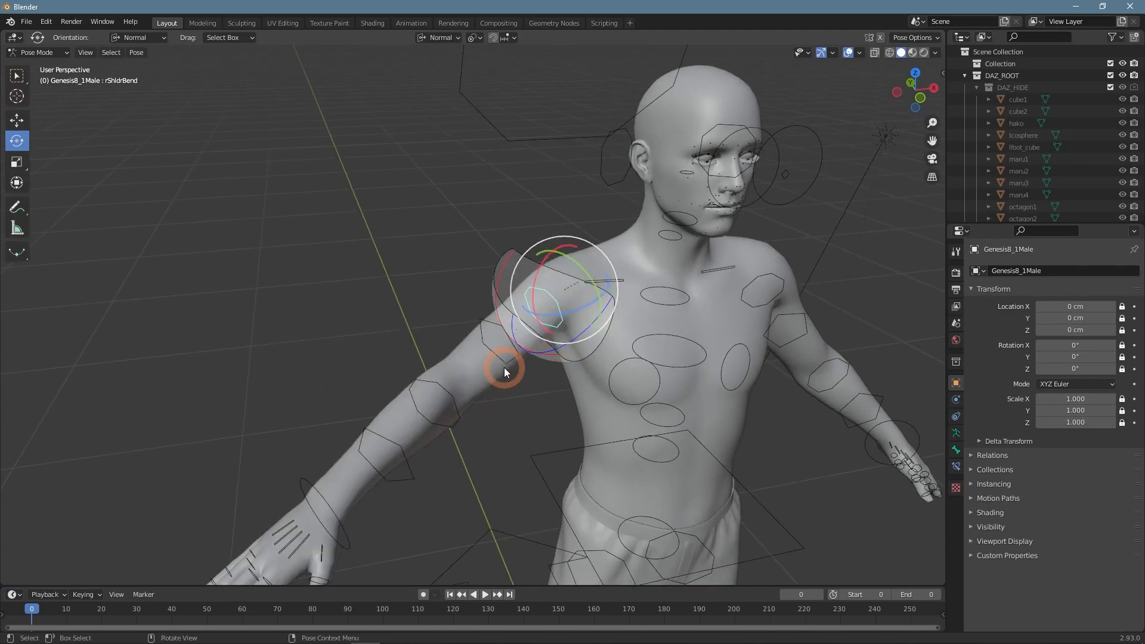
Step: Rotate the arm bone below the right shoulder until the palm faces forward
left_click(495, 346)
scroll(542, 387, "up", 3)
middle_click_drag(576, 409, 509, 301)
mouse_move(548, 391)
middle_mouse_down()
mouse_move(686, 383)
mouse_move(559, 374)
middle_mouse_up()
left_click_drag(516, 322, 605, 396)
left_click_drag(536, 359, 614, 471)
left_click_drag(566, 326, 519, 285)
middle_click_drag(513, 282, 502, 291)
Step: Rotate a bone of the right hand and the base bone of the right little finger, rPinky1
left_click(398, 309)
left_click_drag(424, 321, 371, 328)
middle_click_drag(322, 442, 333, 374, "shift")
left_click(390, 334)
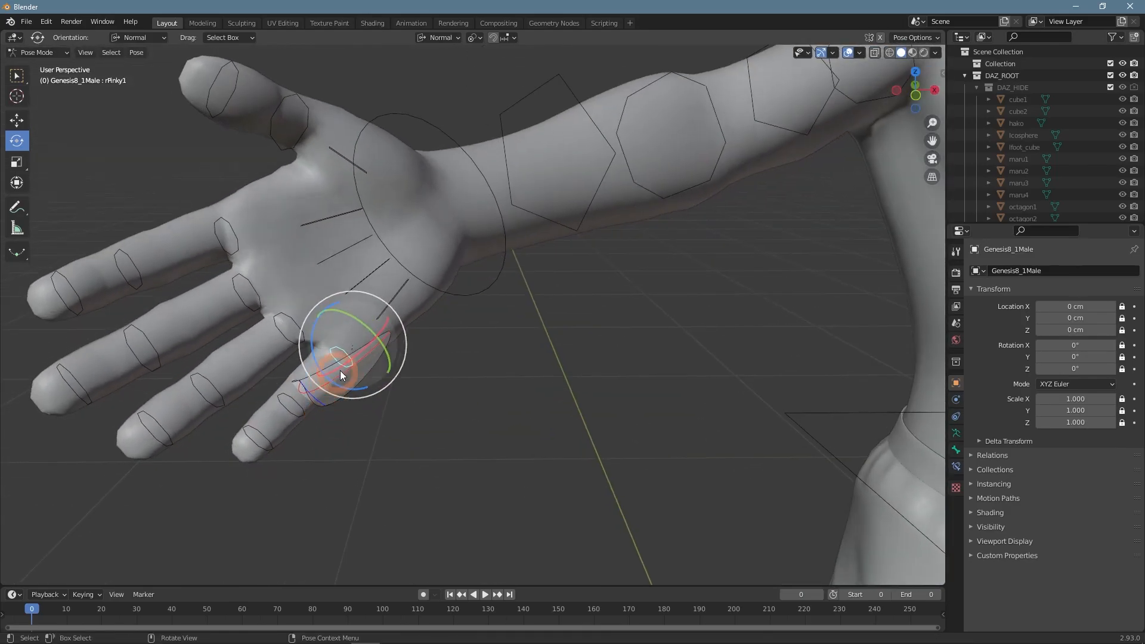
left_click_drag(332, 374, 343, 378)
middle_click_drag(342, 378, 396, 332)
scroll(589, 356, "down", 3)
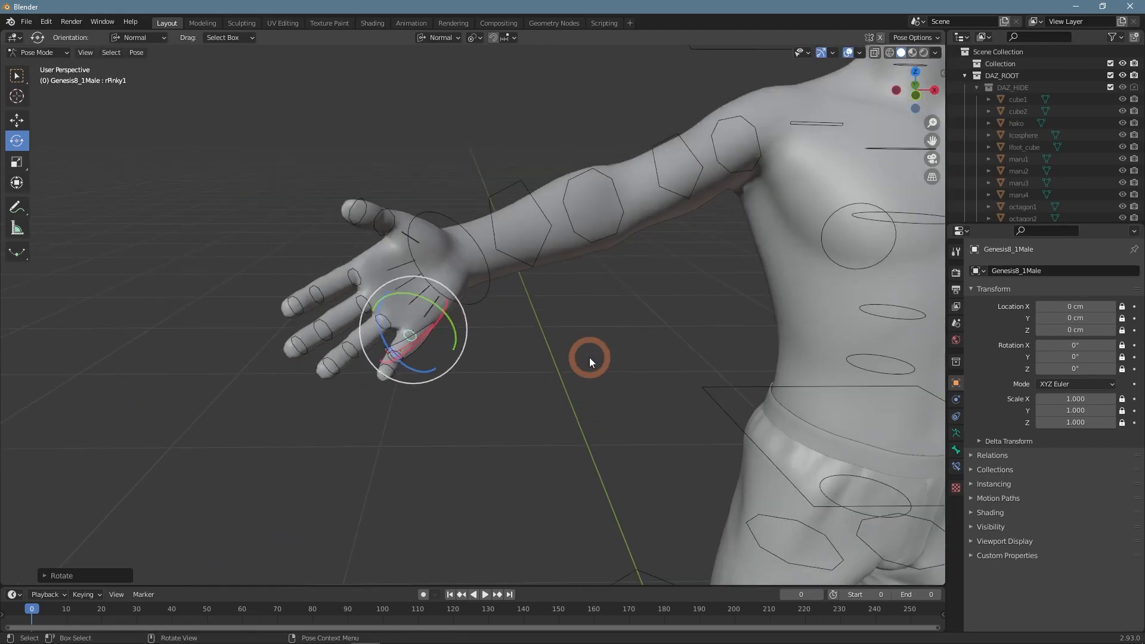
Step: Rotate a control bone in the figure's upper torso with the gizmo
scroll(589, 357, "down", 2)
left_click(815, 199)
middle_click_drag(816, 199, 538, 287, "shift")
middle_click_drag(538, 287, 539, 310)
left_click_drag(539, 314, 500, 309)
middle_click_drag(501, 309, 604, 321)
middle_click_drag(587, 230, 514, 238)
scroll(514, 239, "down", 1)
Step: Rotate the right eye control rEye_H with the trackball rotation, and try moving it
left_click(520, 186)
left_click_drag(521, 184, 621, 163)
scroll(611, 232, "up", 2)
middle_click_drag(612, 236, 523, 297, "shift")
key("g")
right_click(516, 285)
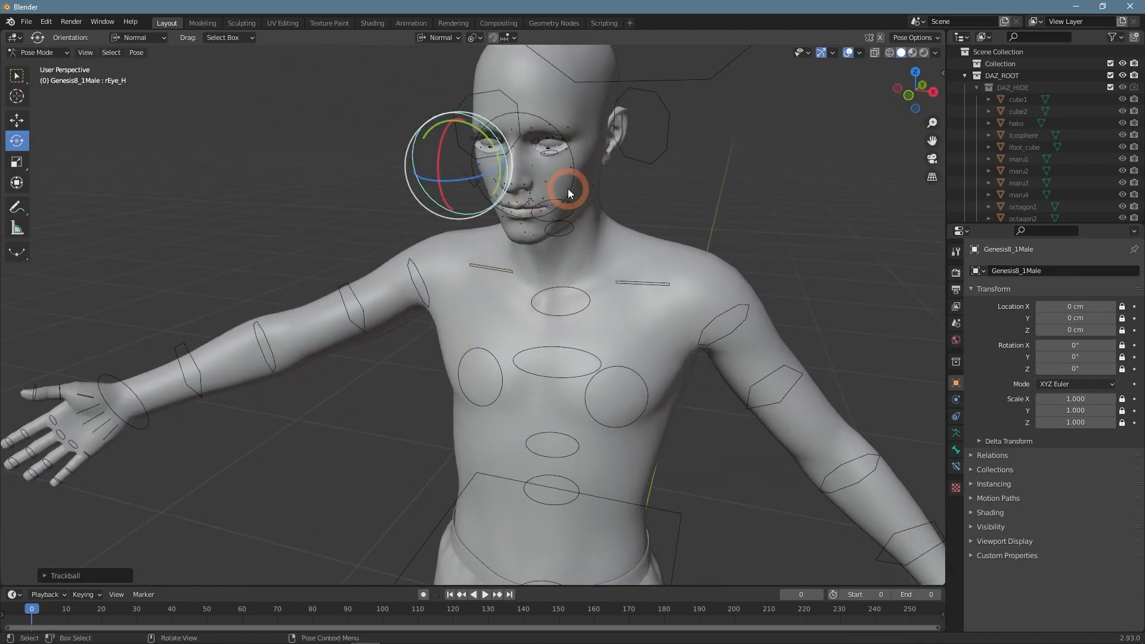
Step: Try moving further head control bones, including the left ear bone lEar
left_click(566, 189)
key("g")
right_click(780, 207)
left_click(645, 263)
middle_click_drag(775, 209, 699, 357)
key("g")
right_click(700, 281)
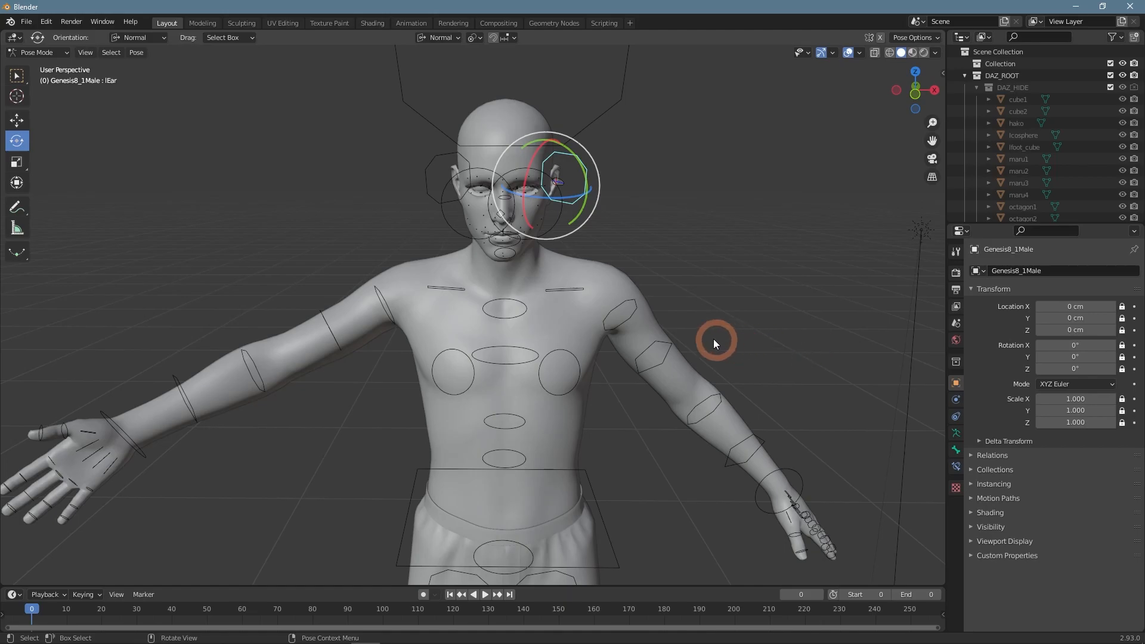
Step: Disable the X, Y and Z limits in the Limit Rotation constraint of the rShldrBend bone
left_click(385, 309)
middle_click_drag(392, 311, 783, 392)
left_click(956, 467)
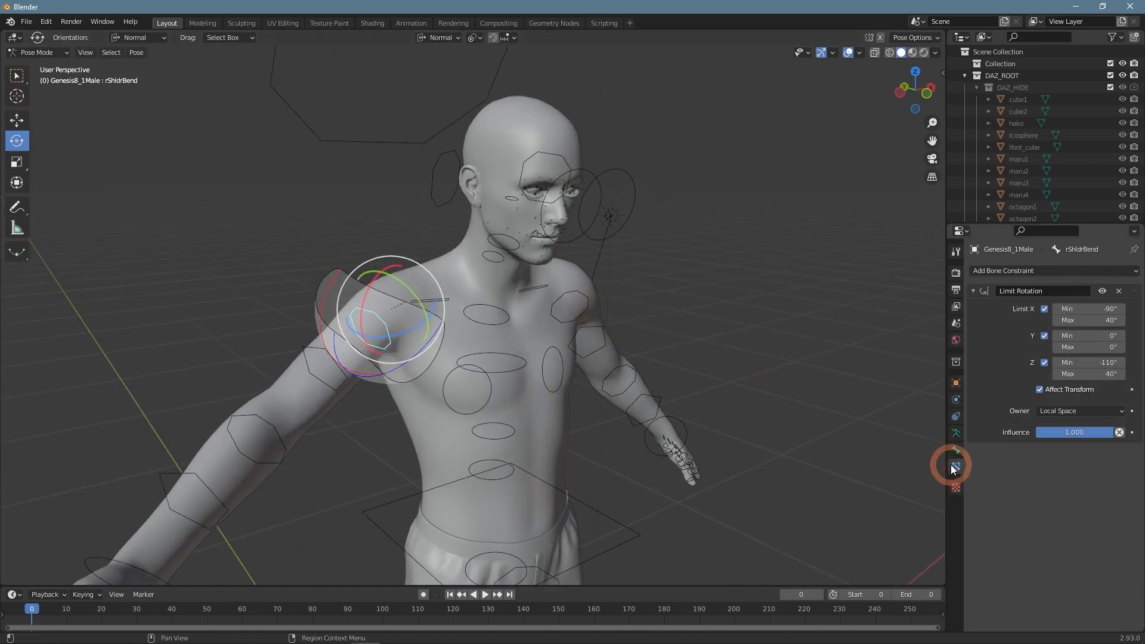
middle_click_drag(543, 380, 638, 356, "shift")
scroll(638, 356, "up", 4)
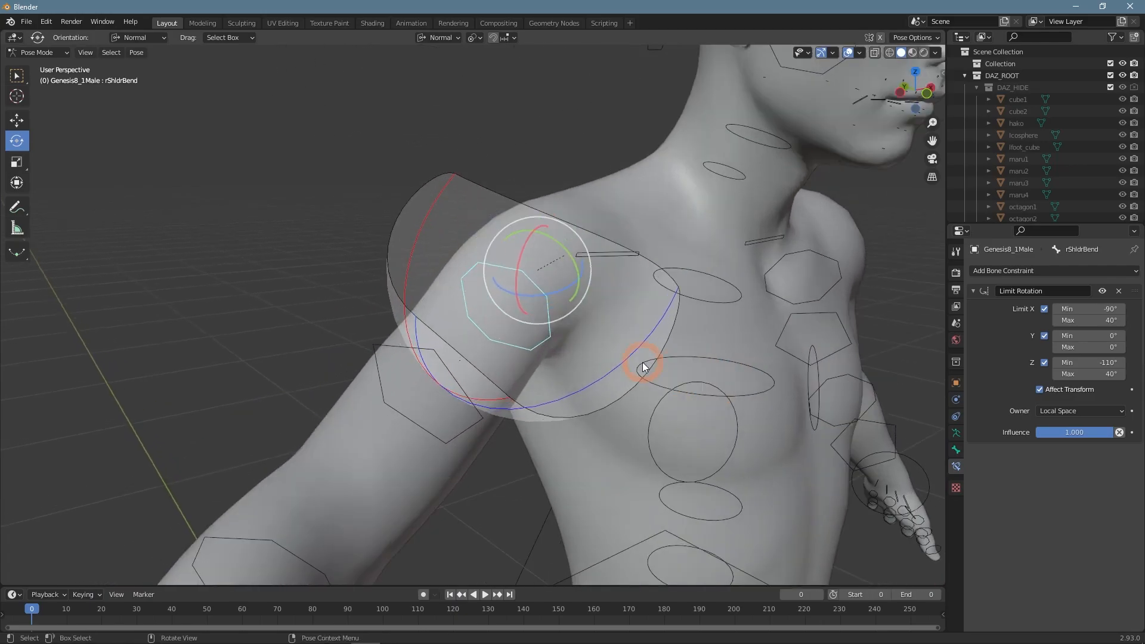
left_click(1044, 310)
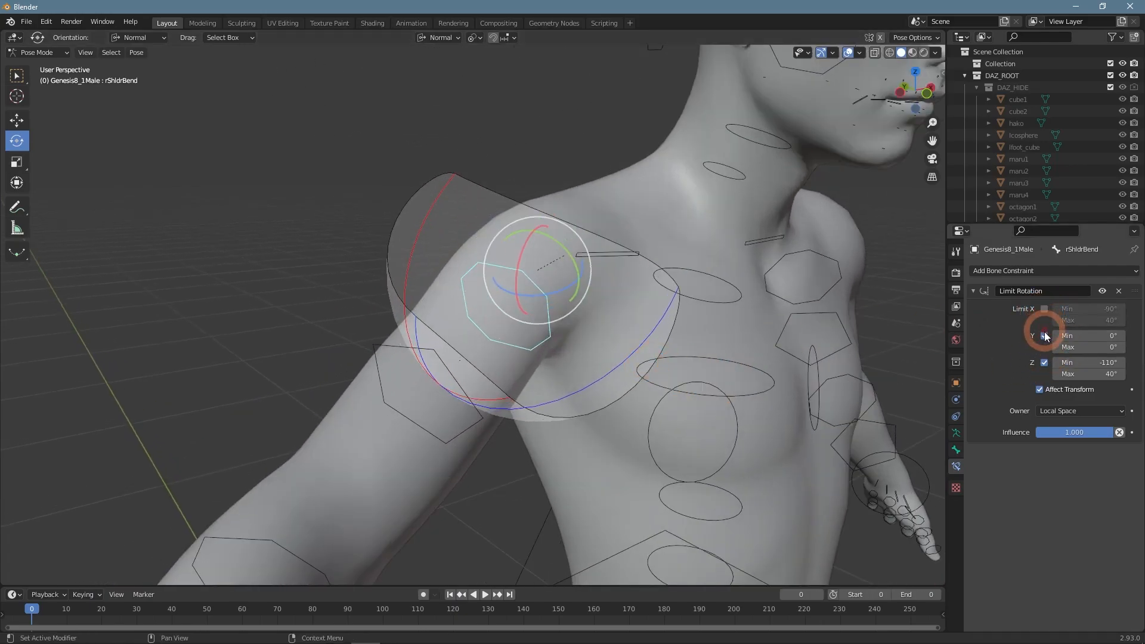
left_click(1044, 335)
left_click(1044, 362)
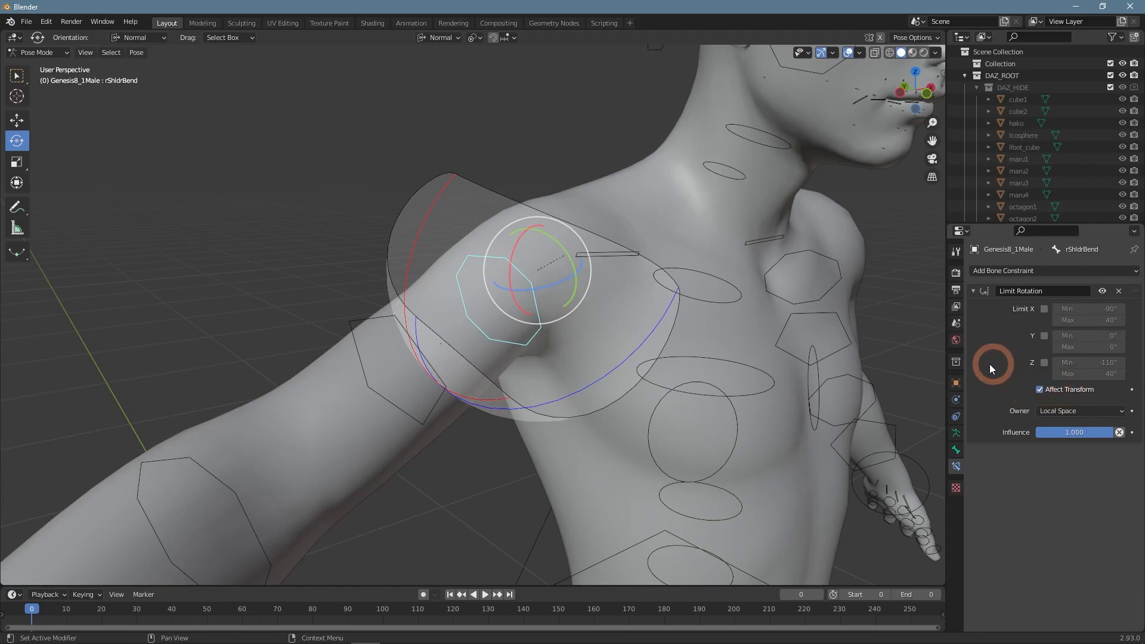
Step: Rotate the right upper arm freely beyond its former limits to test the unrestricted rShldrBend bone
key("r")
left_click(507, 279)
scroll(536, 276, "down", 5)
mouse_move(537, 276)
middle_mouse_down()
mouse_move(646, 281)
mouse_move(598, 385)
mouse_move(523, 276)
middle_mouse_up()
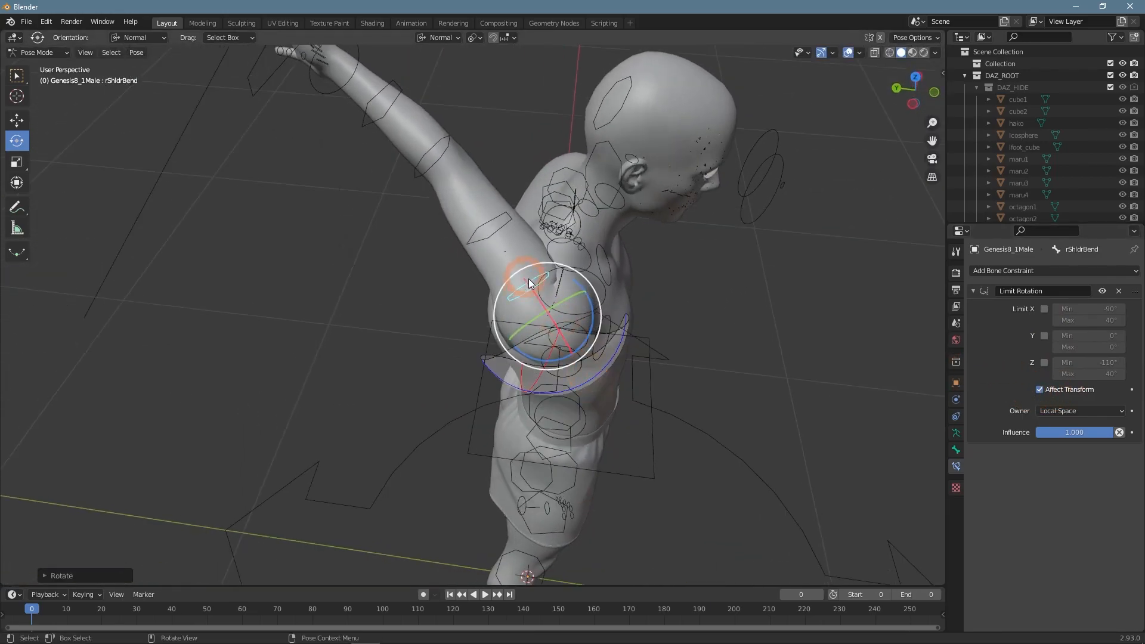
left_click_drag(560, 299, 518, 370)
middle_click_drag(519, 370, 759, 271)
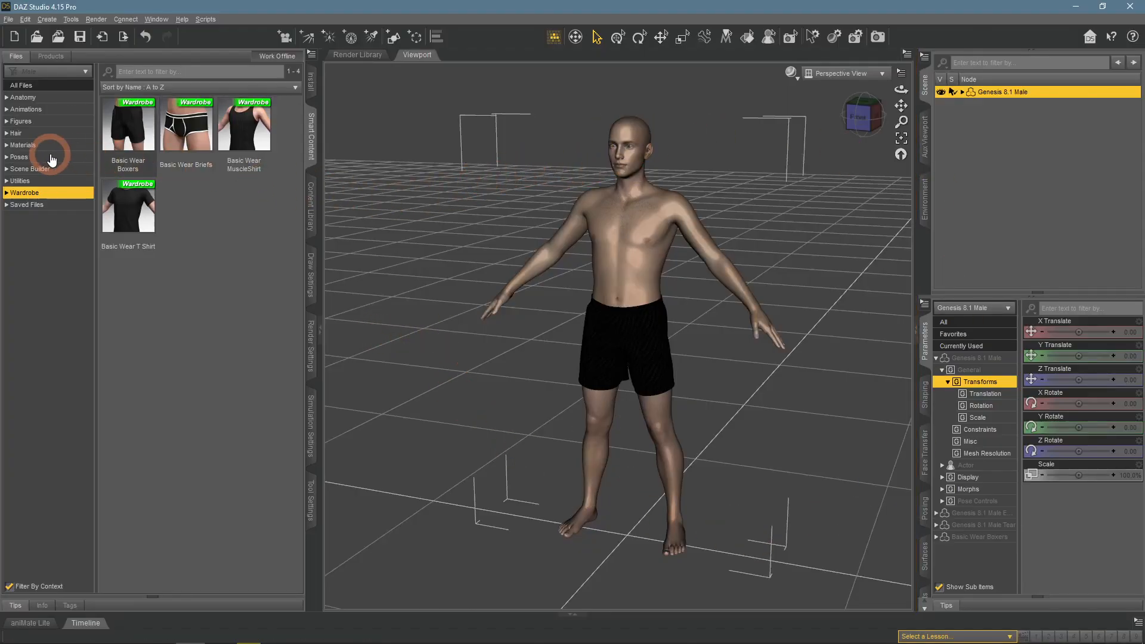
Step: Apply the Base Pose Kneeling C pose to the Genesis 8.1 Male figure
left_click(24, 157)
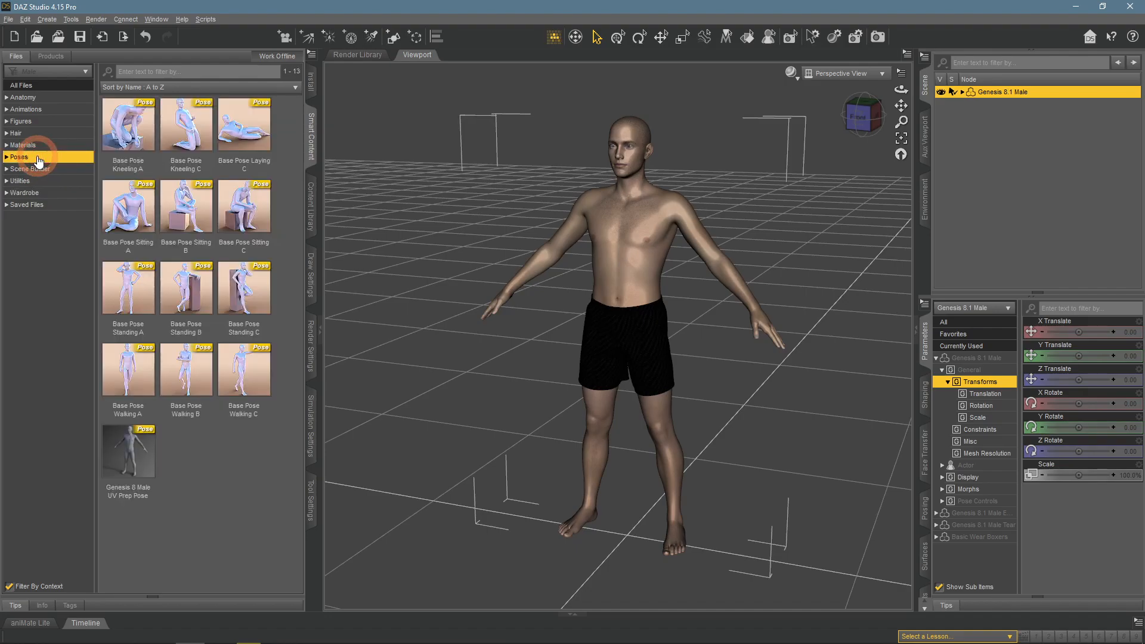
double_click(188, 131)
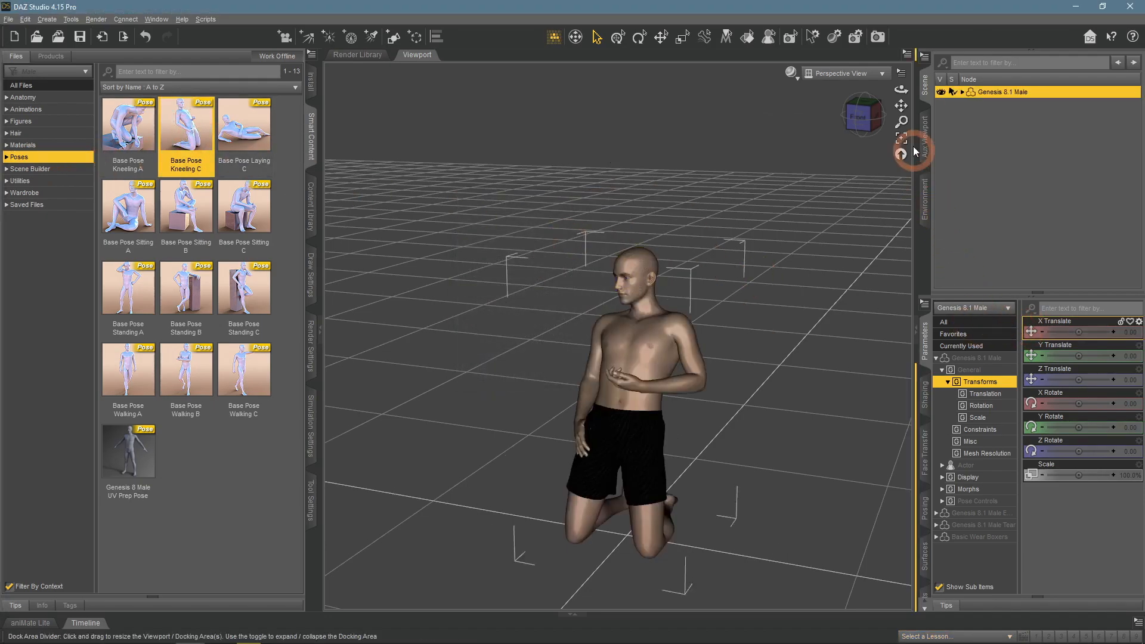
left_click_drag(898, 93, 899, 91)
Step: Export the kneeling figure with the Daz to Blender bridge script, accepting its settings
left_click(207, 21)
mouse_move(210, 32)
mouse_move(244, 32)
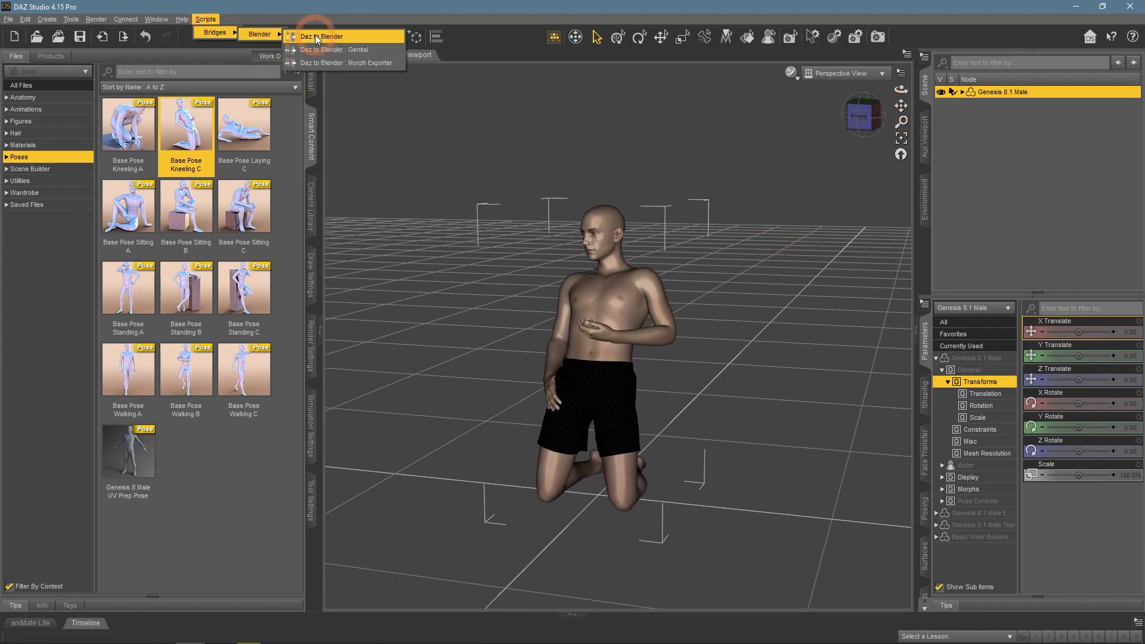
left_click(314, 35)
left_click(563, 382)
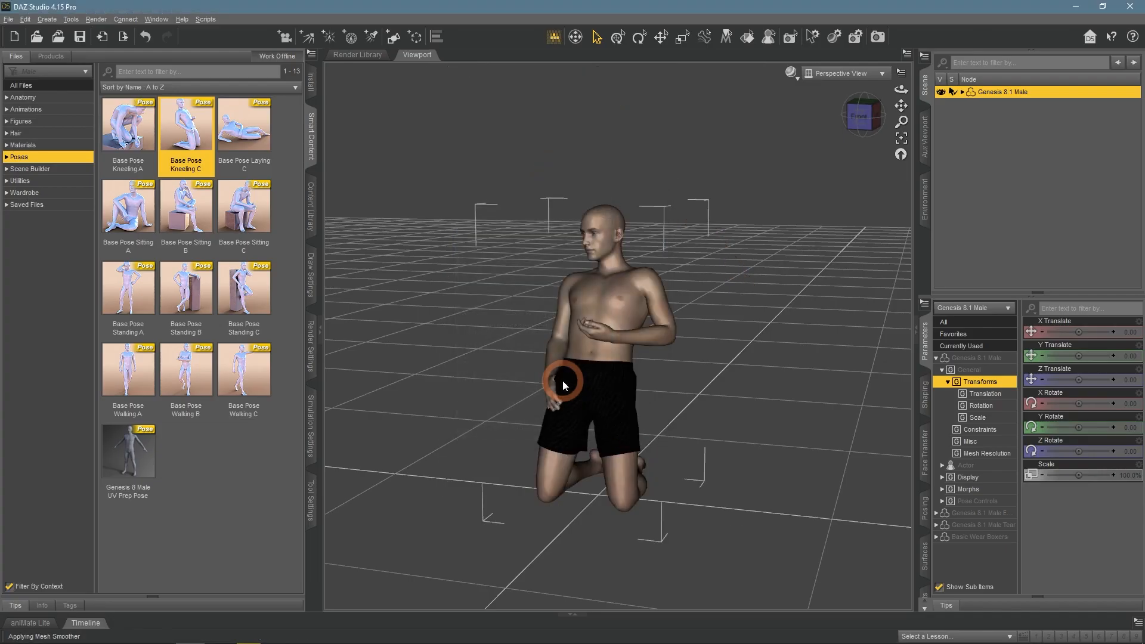
Step: Switch to Blender and import the kneeling figure as a new Genesis figure with the Daz To Blender add-on
key("alt+Tab")
key("n")
left_click(940, 207)
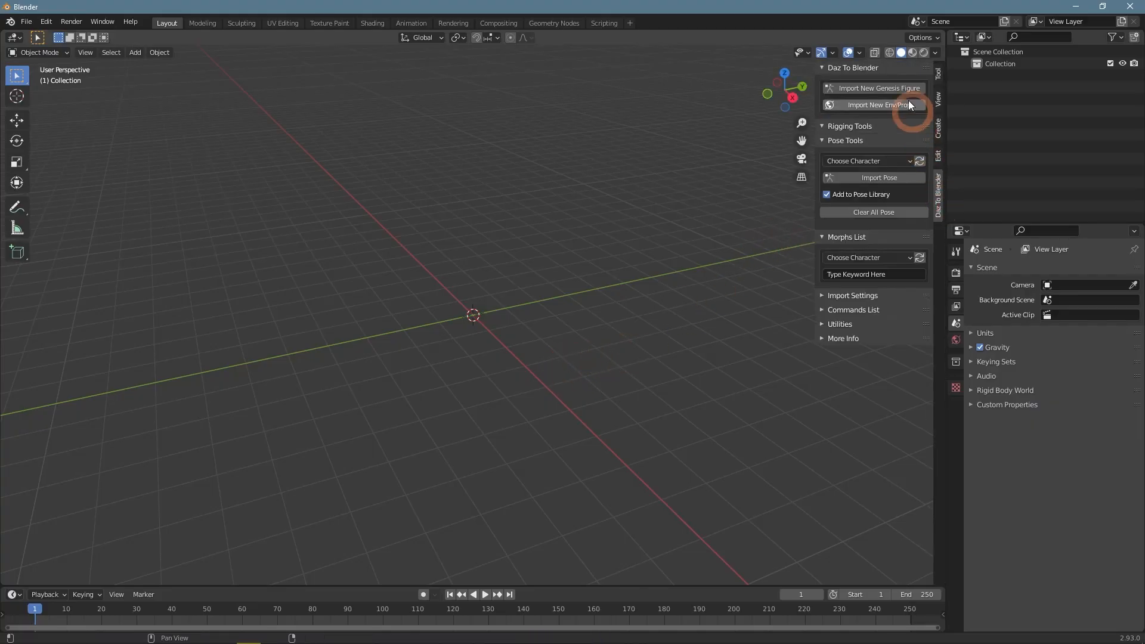
left_click(874, 89)
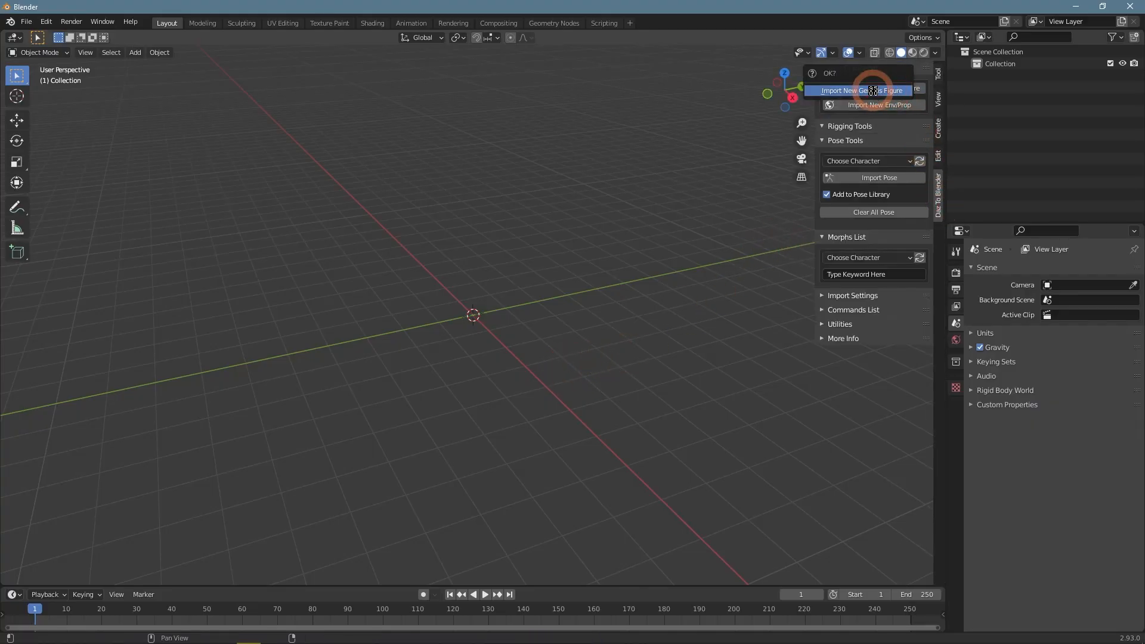
left_click(872, 91)
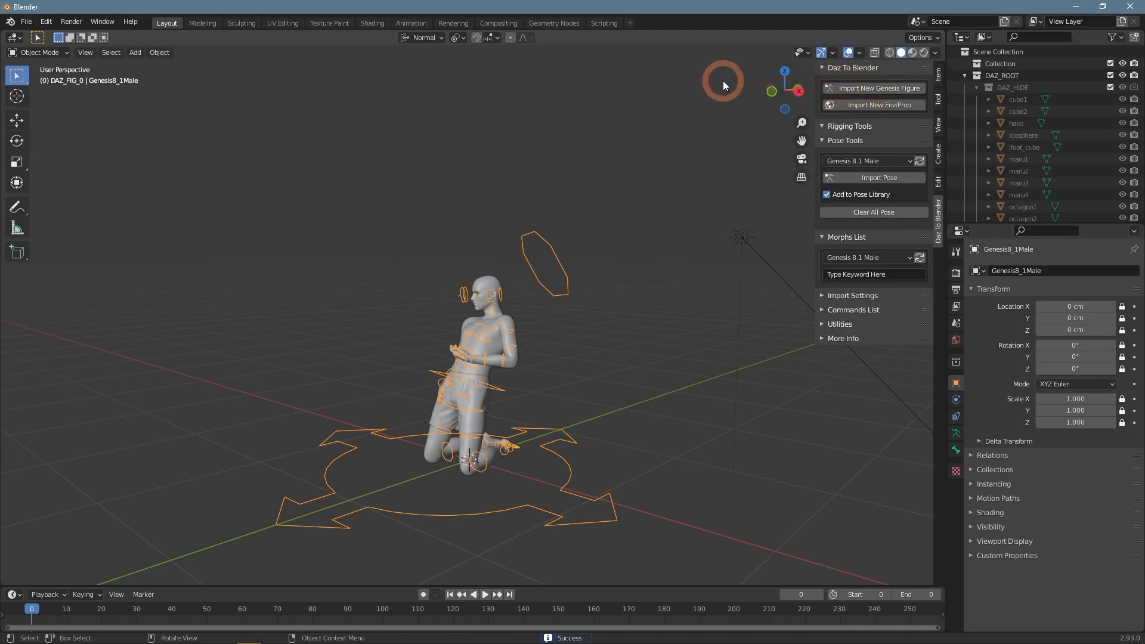
Step: Hide the Genesis8_1Male rig and inspect the kneeling body and boxers from the front
key("n")
middle_click_drag(652, 340, 449, 331)
scroll(578, 352, "up", 3)
middle_click_drag(349, 323, 589, 347)
key("h")
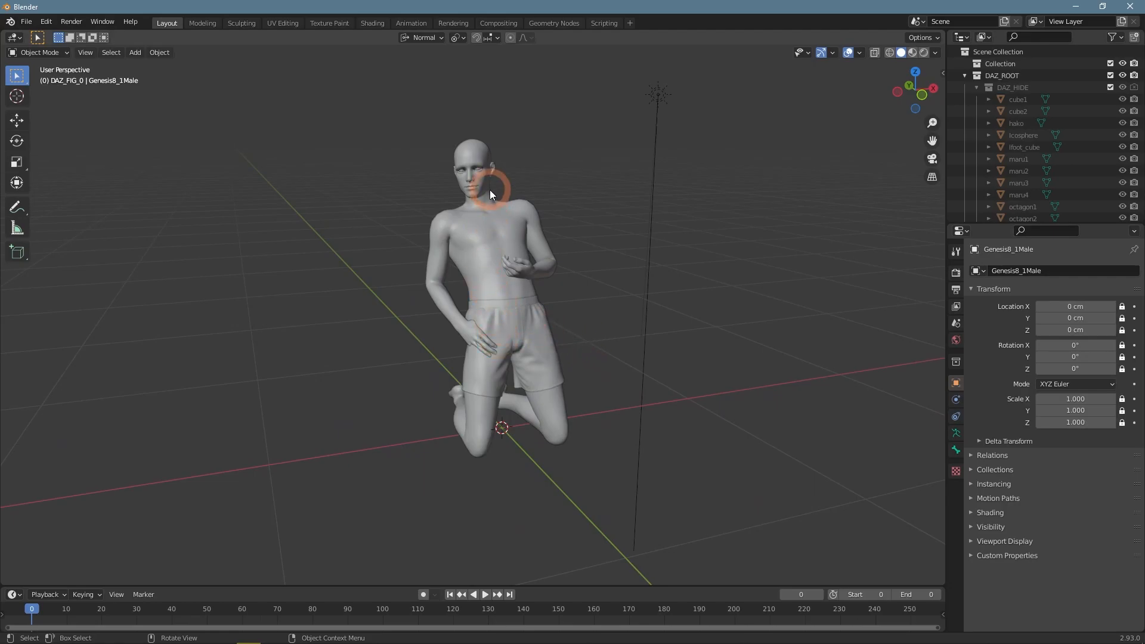
middle_click_drag(500, 213, 558, 249)
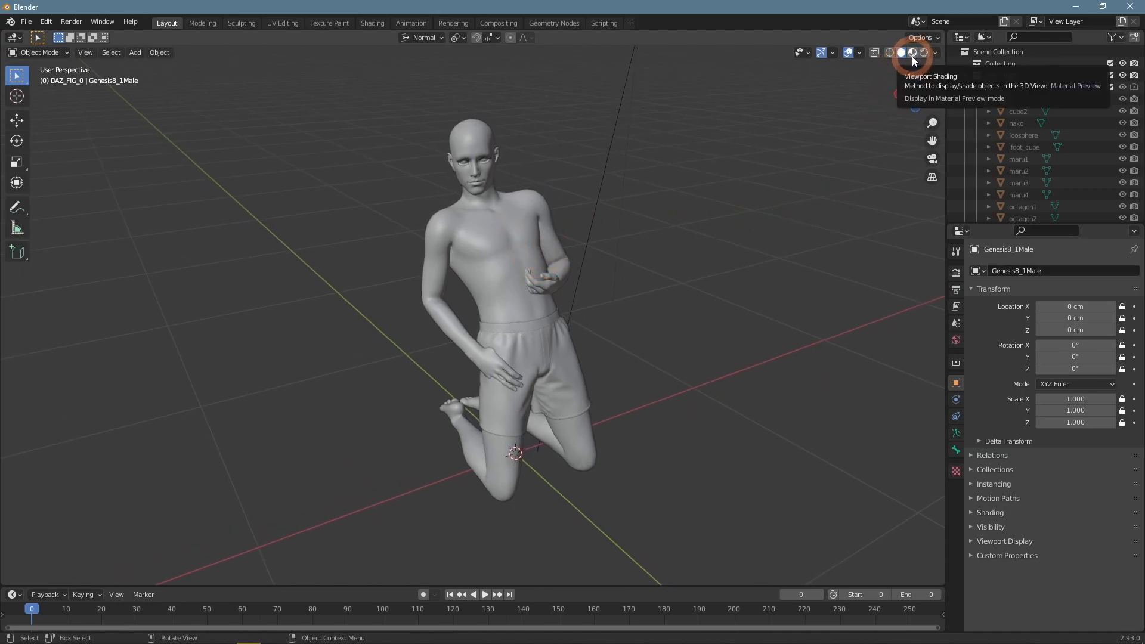
Step: Display the figure in Material Preview and try different HDRI environments, ending with the room interior one
left_click(879, 80)
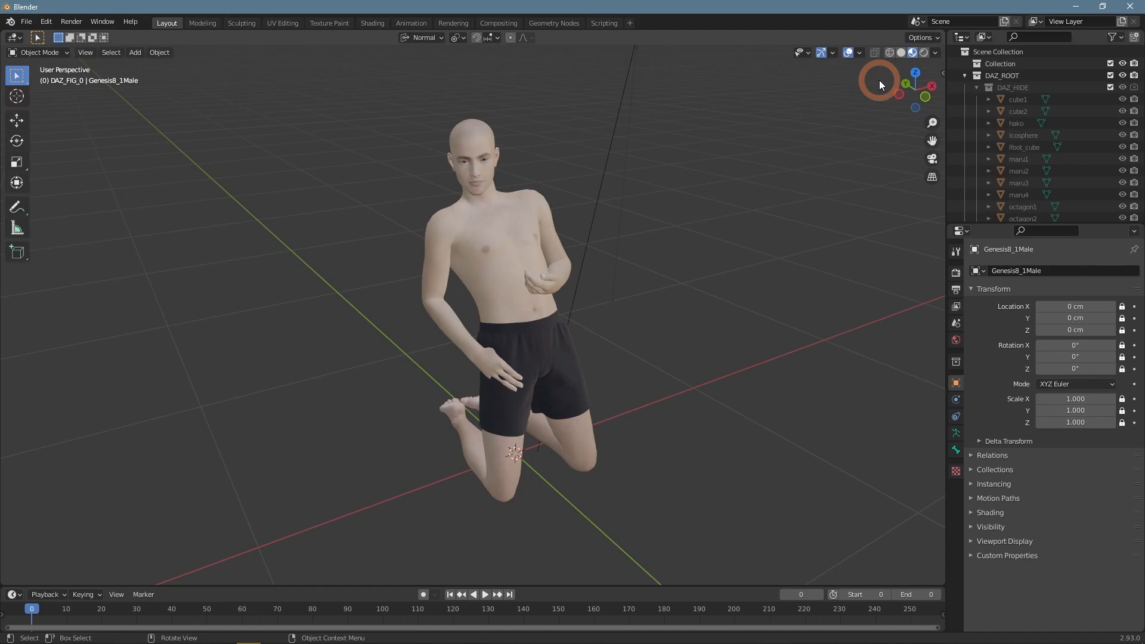
mouse_move(592, 207)
middle_mouse_down()
mouse_move(572, 226)
mouse_move(634, 191)
mouse_move(695, 184)
mouse_move(688, 207)
mouse_move(514, 231)
mouse_move(604, 290)
mouse_move(385, 260)
mouse_move(614, 284)
middle_mouse_up()
left_click(935, 54)
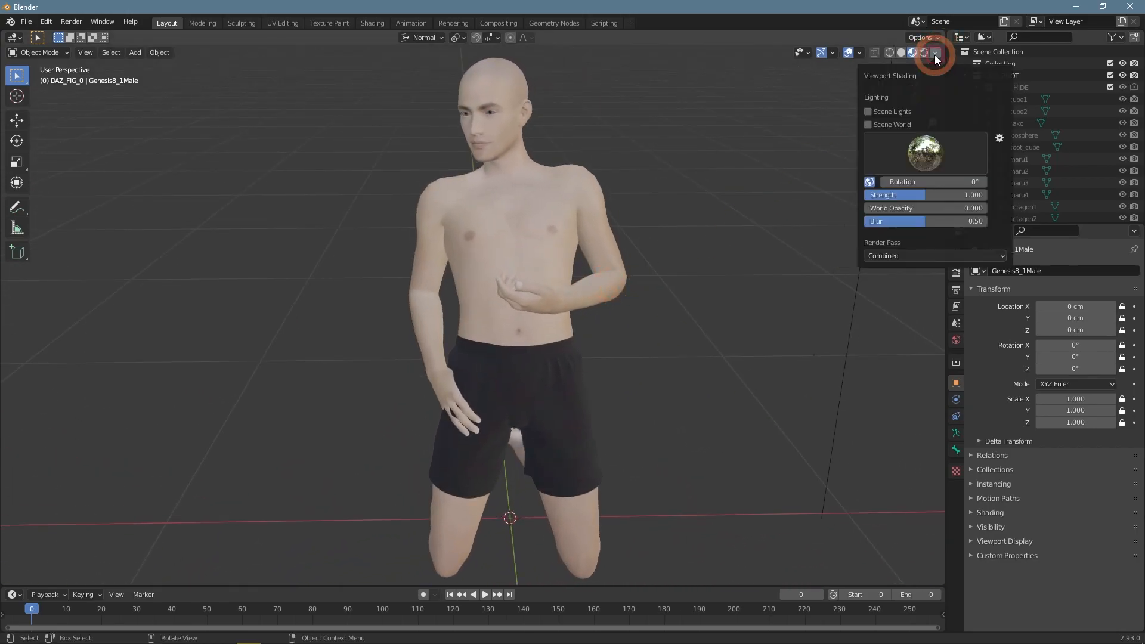
left_click(924, 152)
left_click(715, 195)
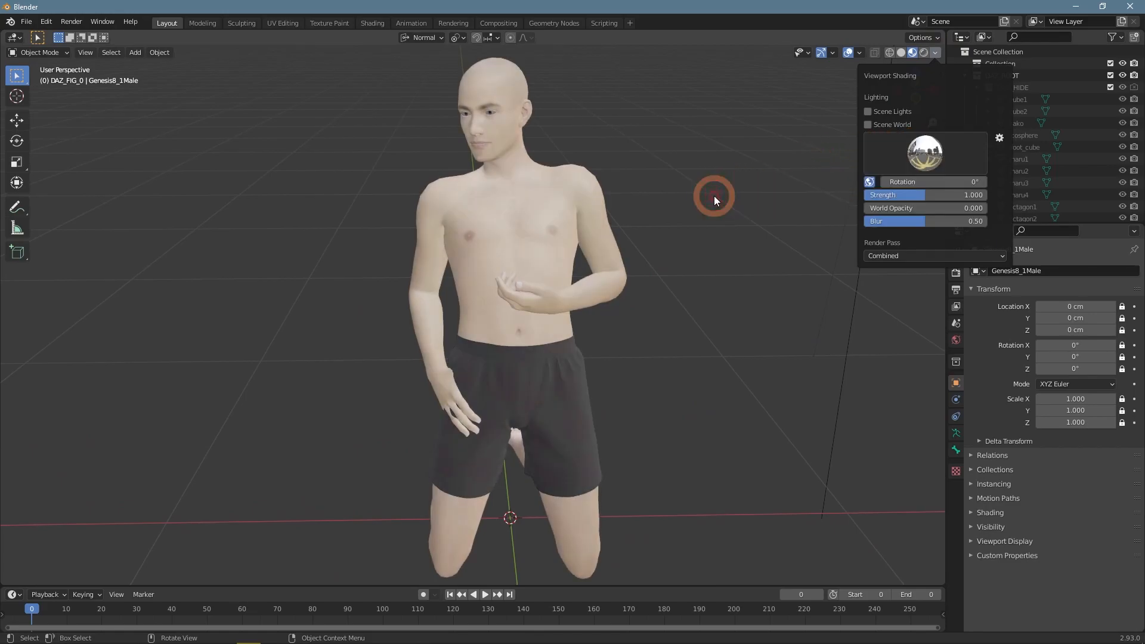
left_click(882, 152)
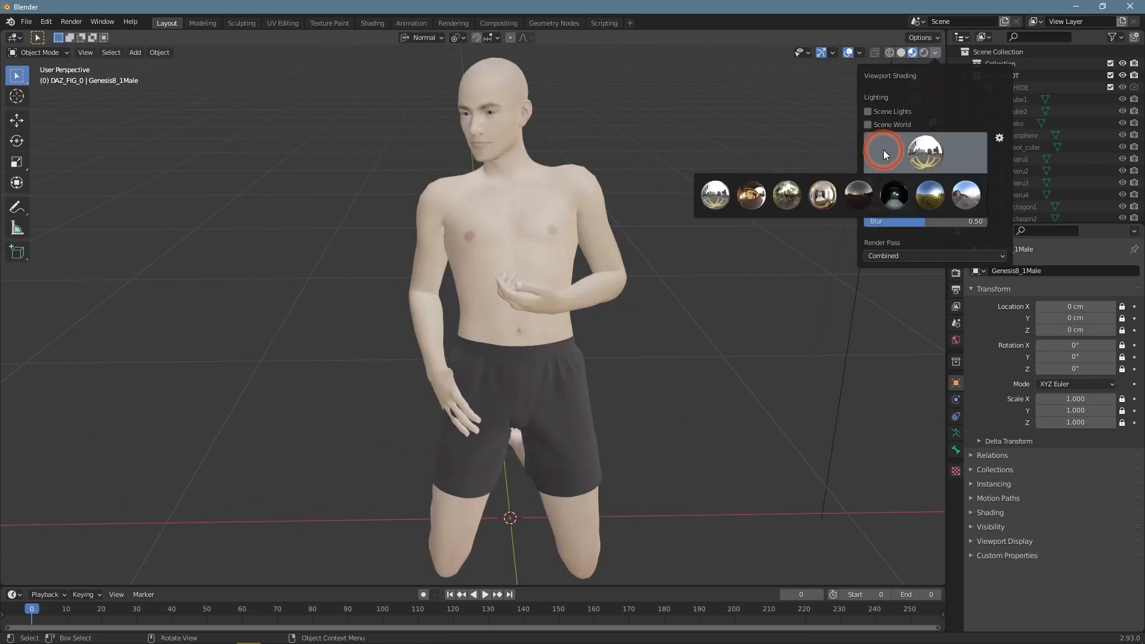
left_click(831, 194)
Step: Select the body mesh Genesis8_1Male.Shape and examine its list of material slots
middle_click_drag(722, 241, 519, 277)
left_click(537, 252)
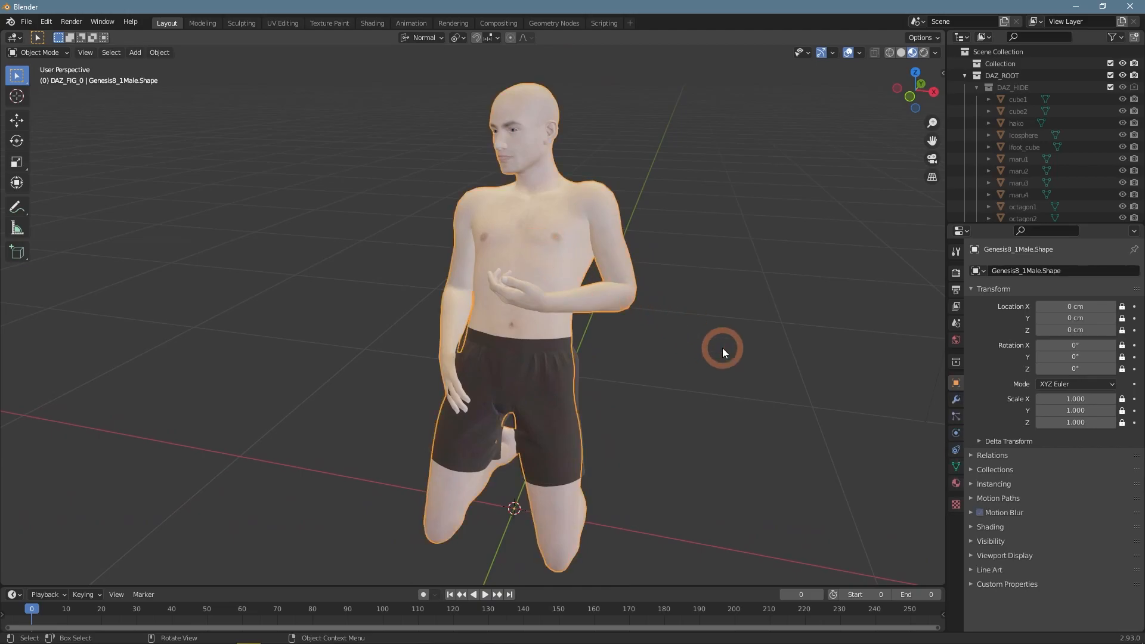
left_click(956, 483)
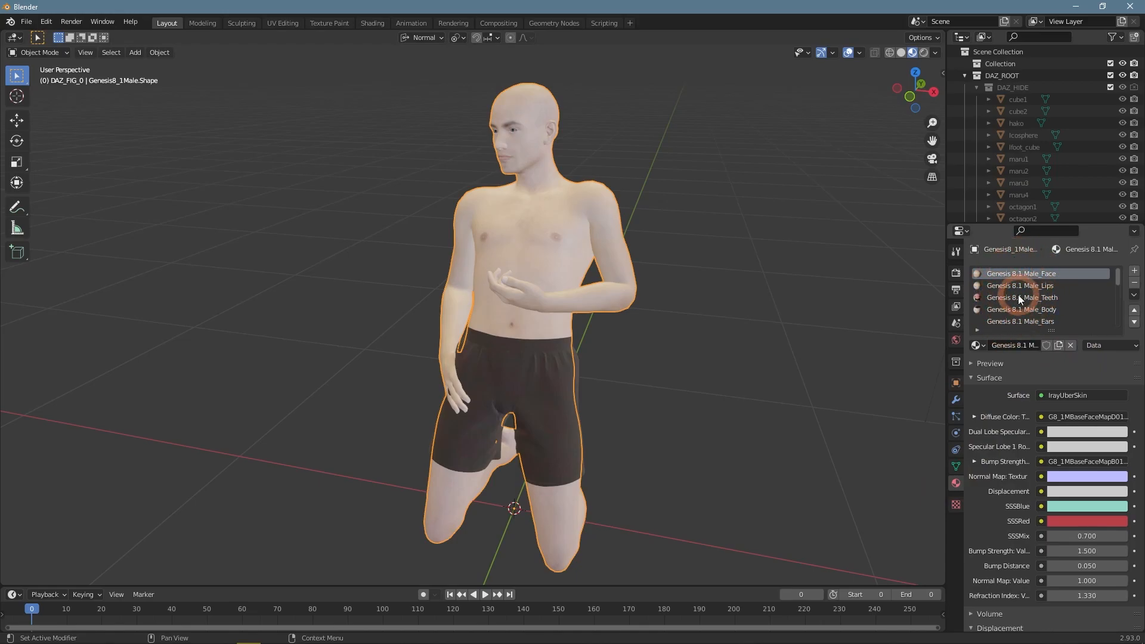
scroll(1017, 297, "down", 5)
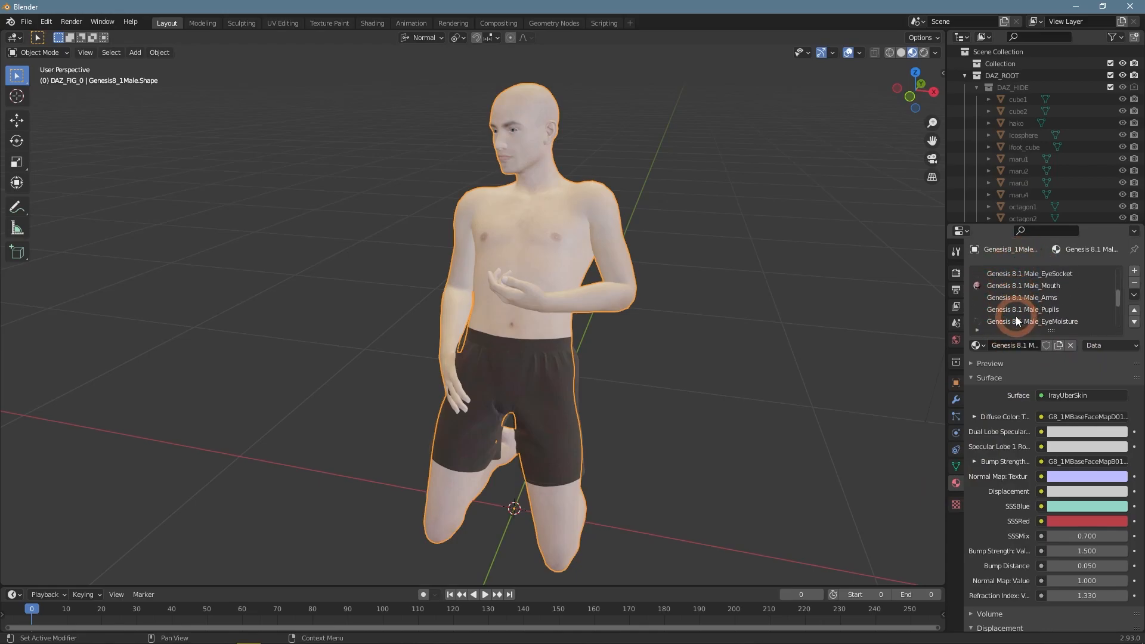
scroll(1015, 316, "up", 5)
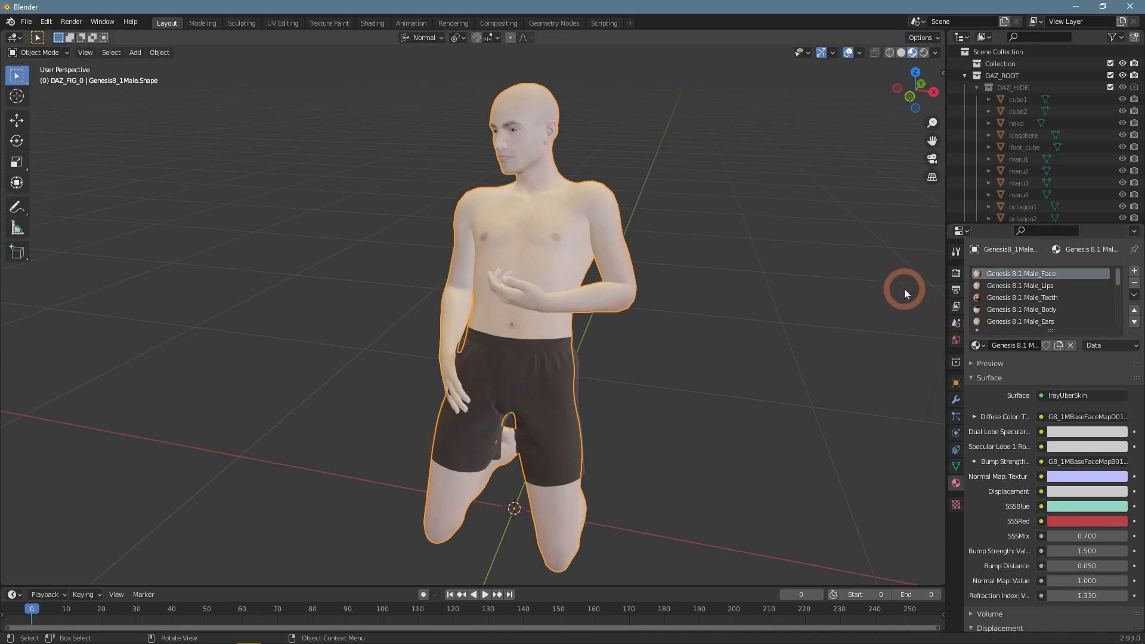
Step: Check the render engine settings, display the viewport in Rendered mode, and disable Scene World and Scene Lights
left_click(955, 274)
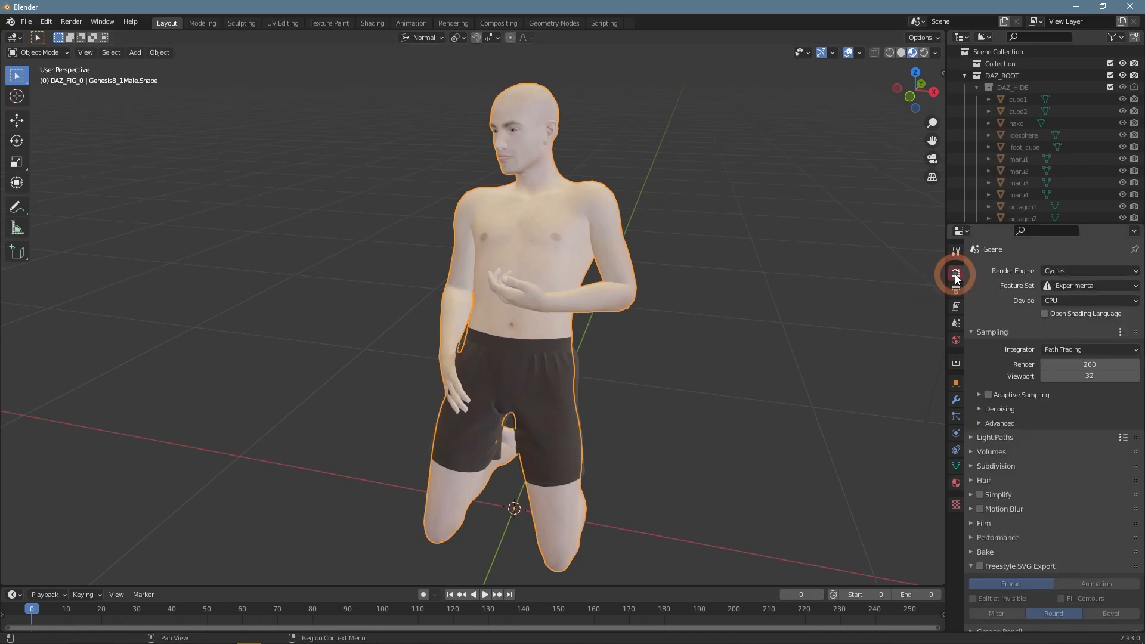
middle_click_drag(769, 284, 875, 116)
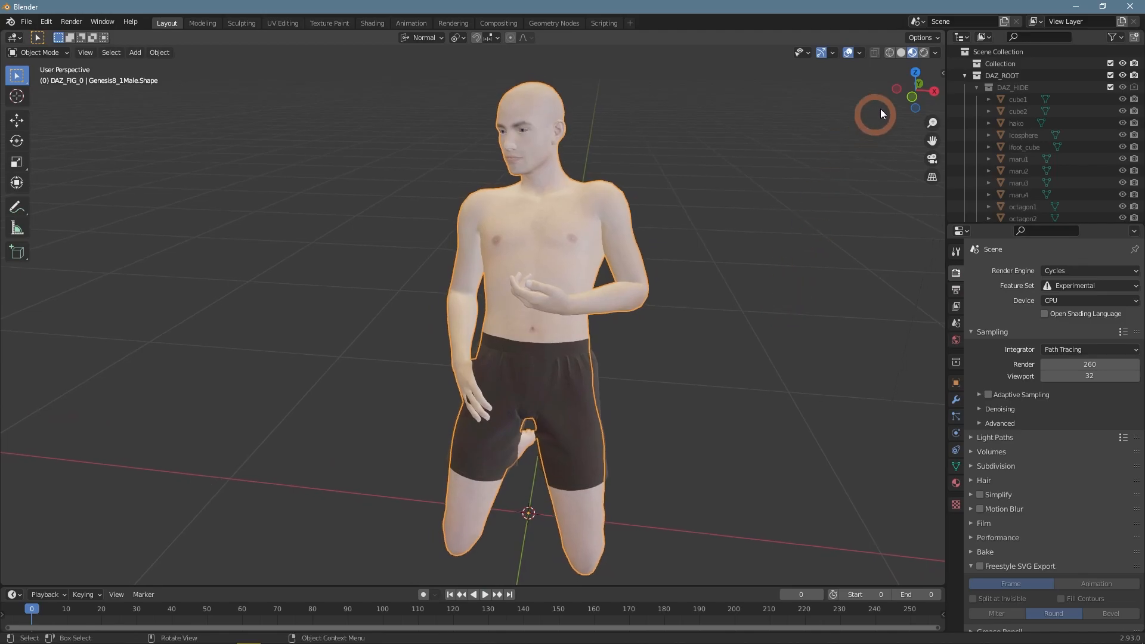
left_click(925, 55)
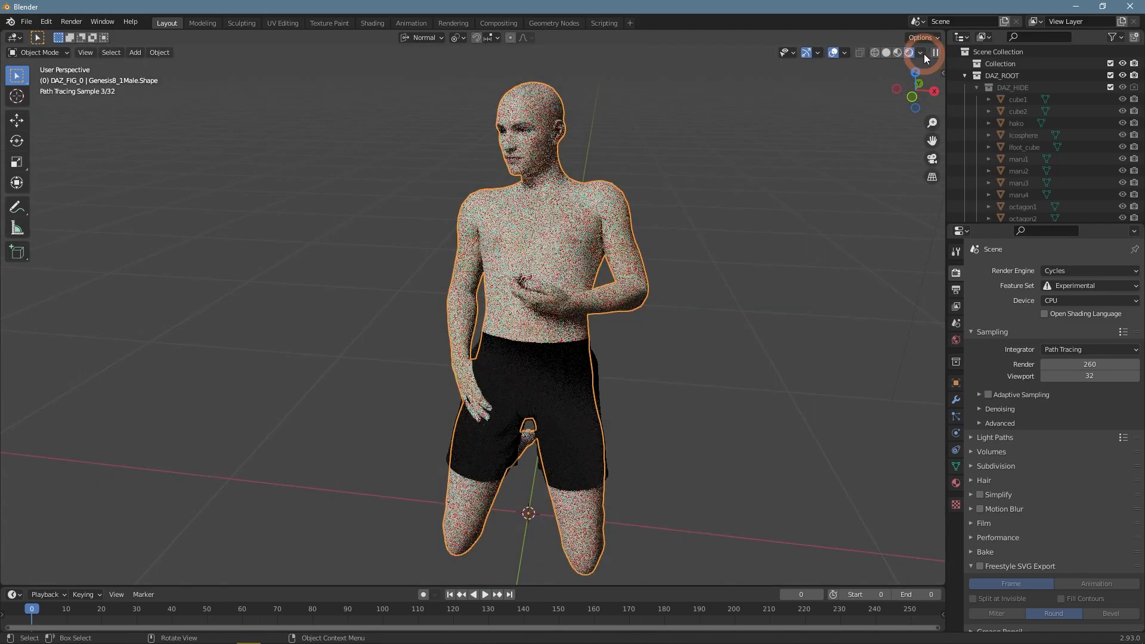
left_click(923, 54)
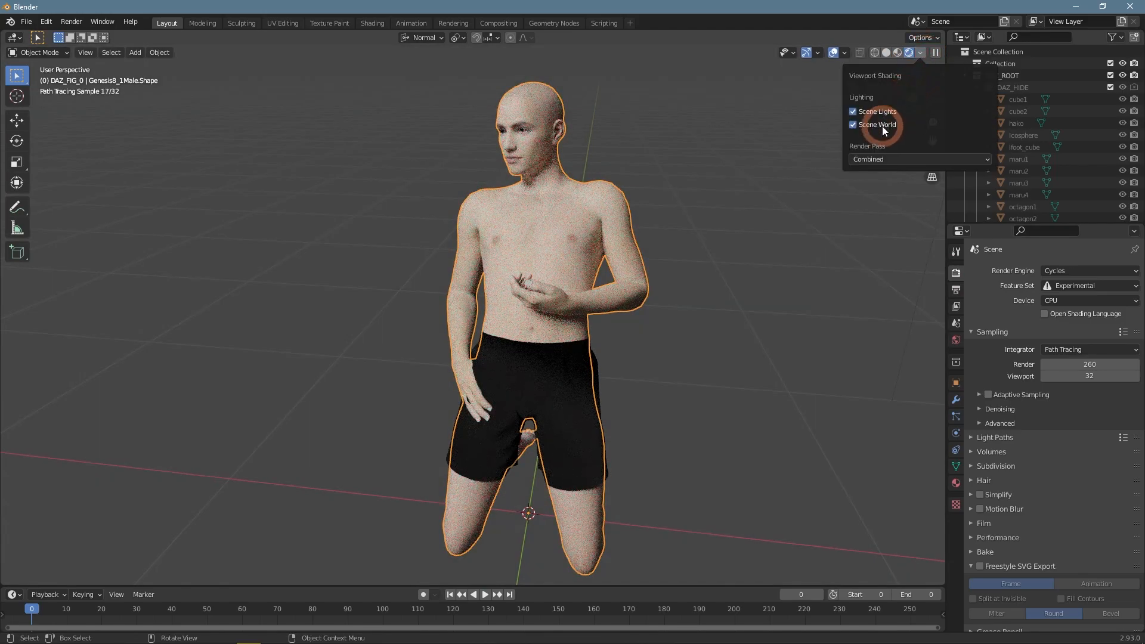
left_click(853, 125)
left_click(854, 111)
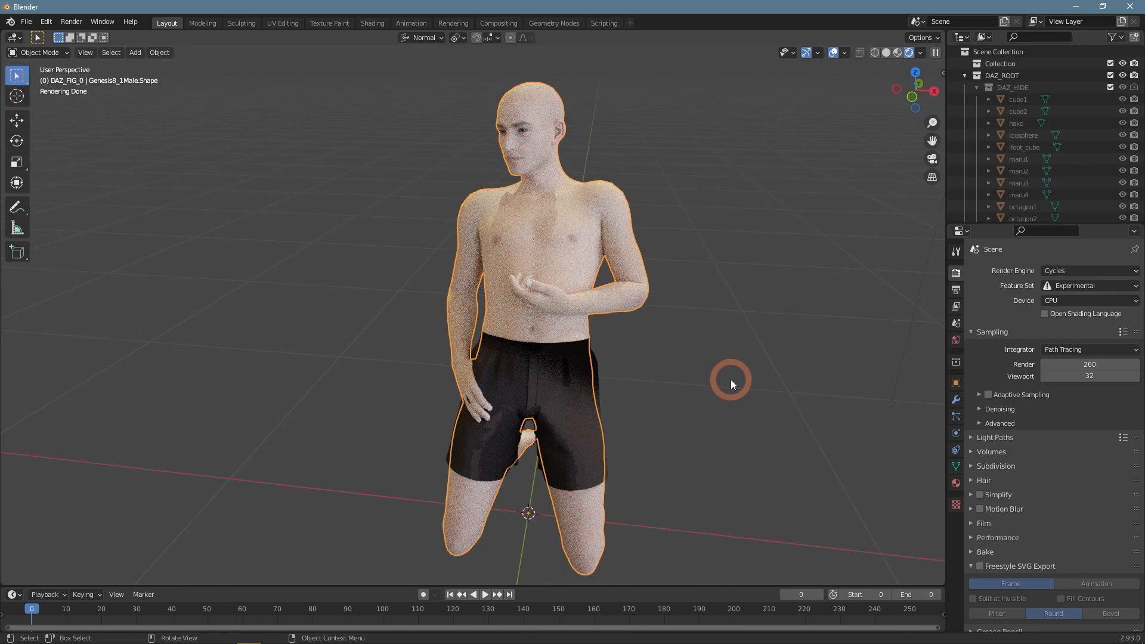
Step: Switch to DAZ Studio and apply the Genesis 8.1 Male Base MAT All Maps A skin material to the figure
key("alt+Tab")
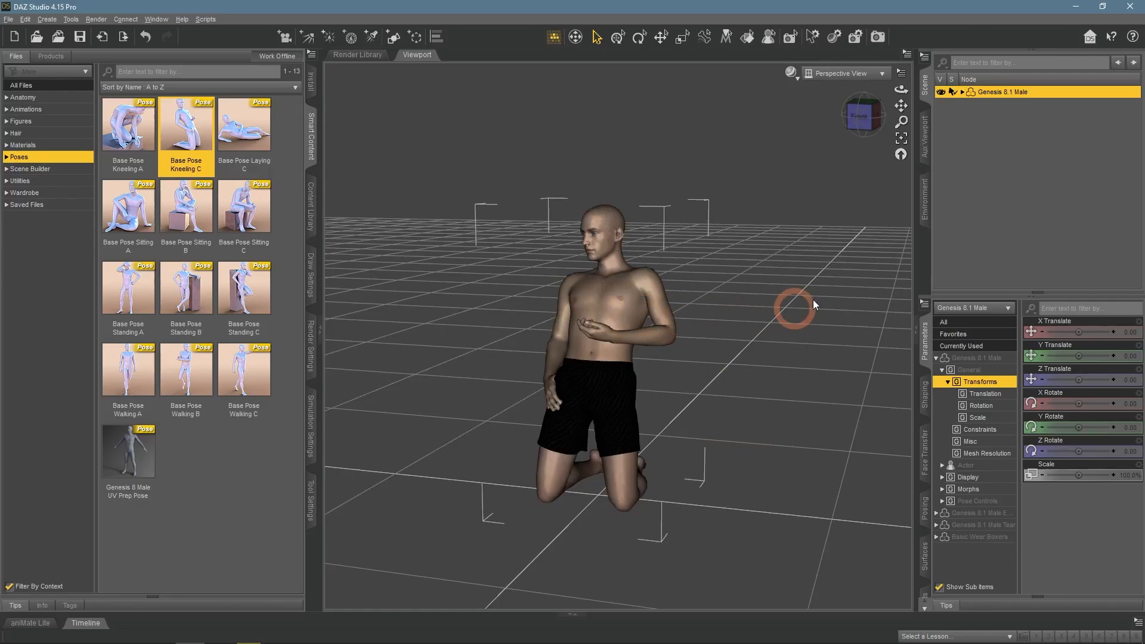
left_click(925, 557)
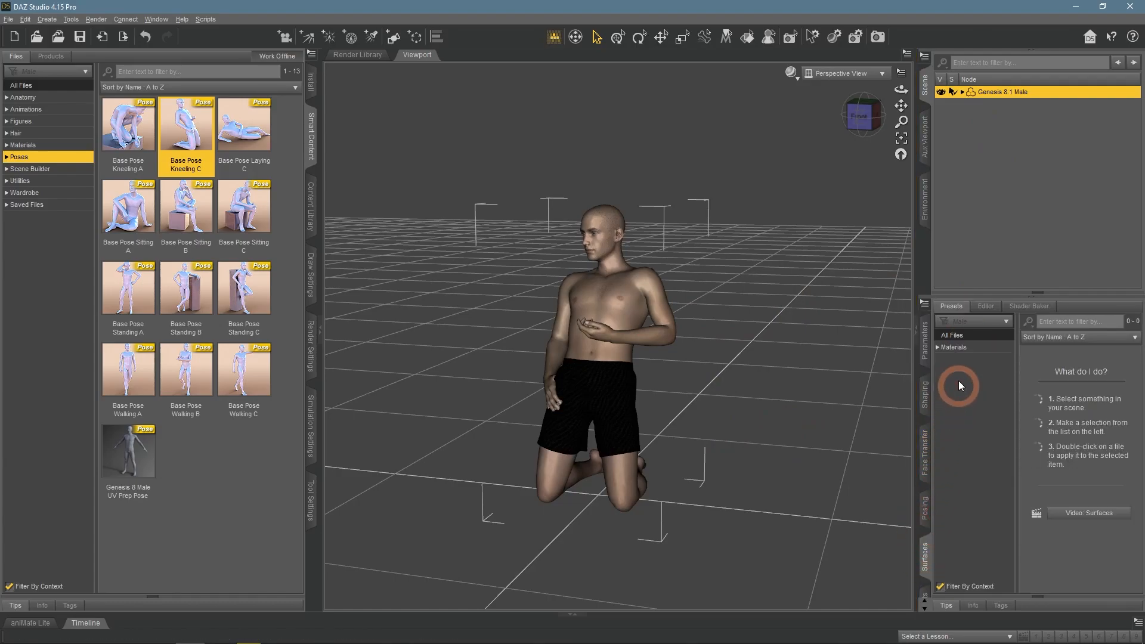
left_click(954, 347)
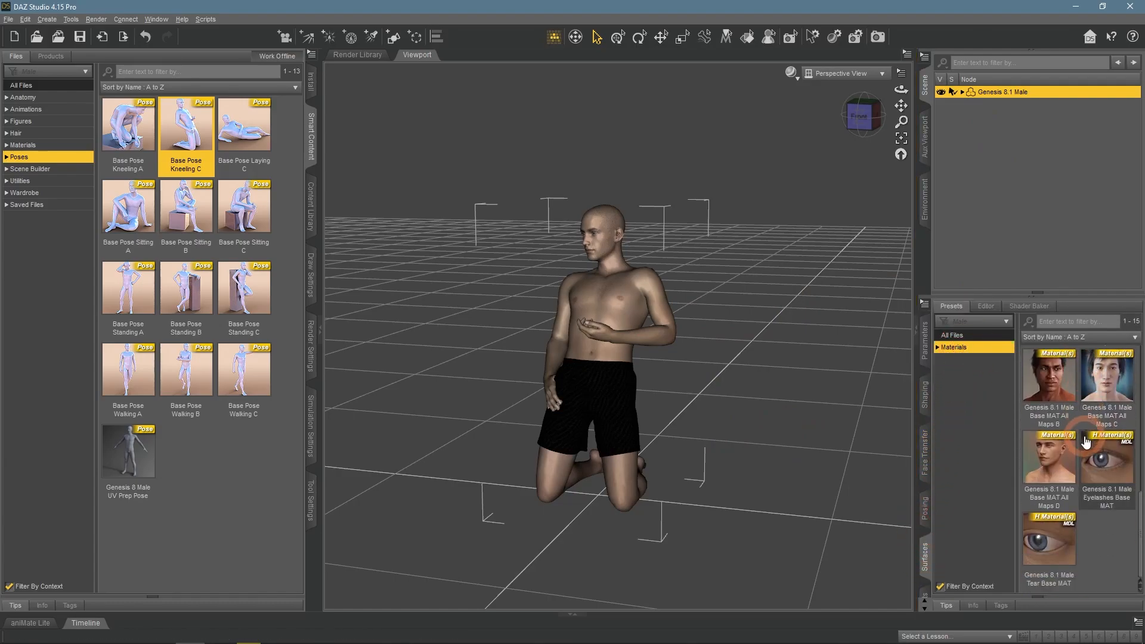
scroll(1122, 525, "up", 5)
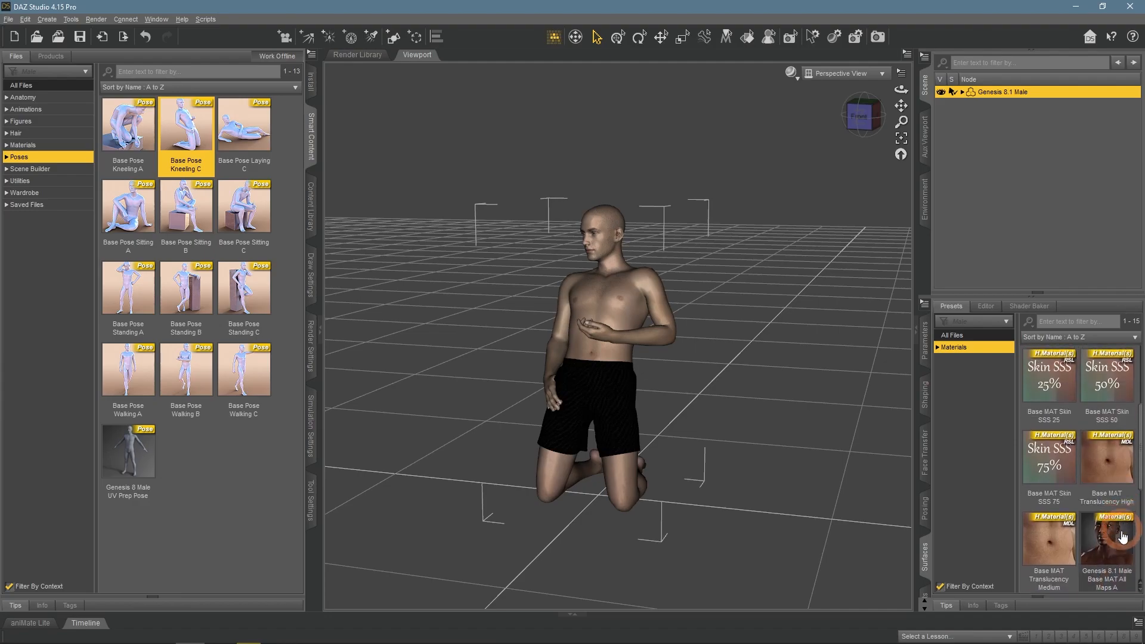
double_click(1120, 548)
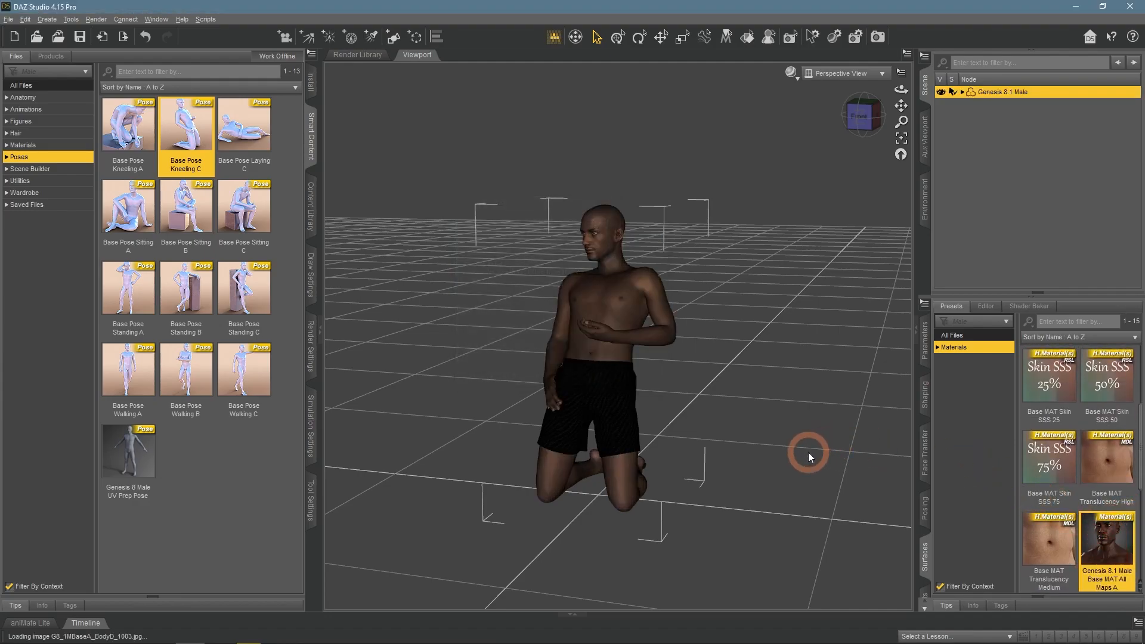
Step: Select Basic Wear Boxers in the scene and apply the Basic Wear Boxers Red Iray material
left_click(962, 92)
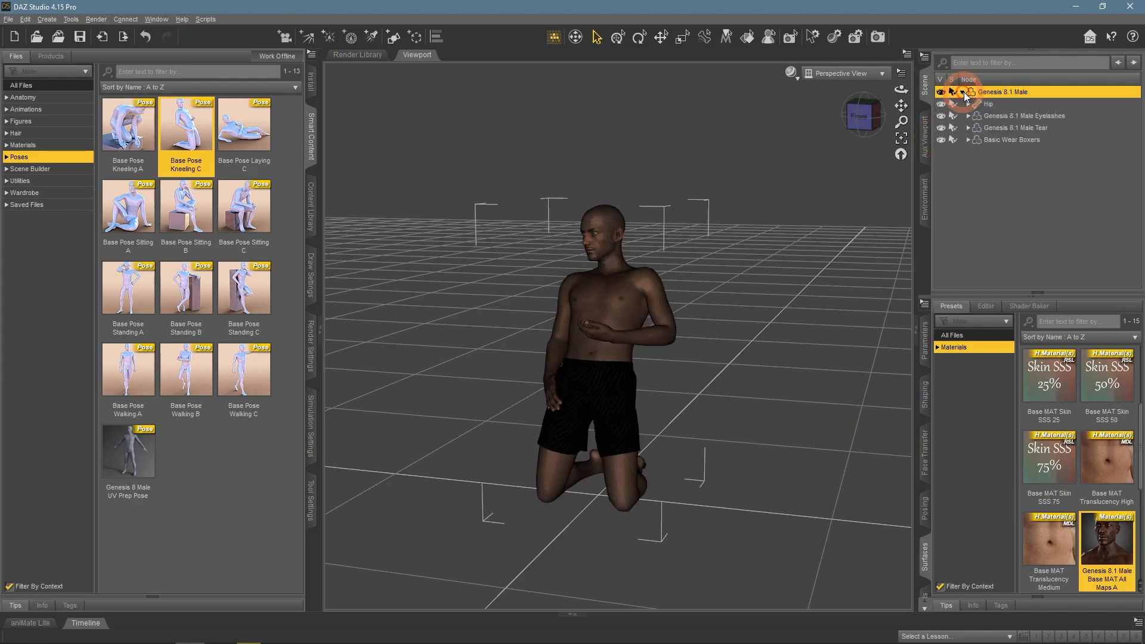
left_click(999, 140)
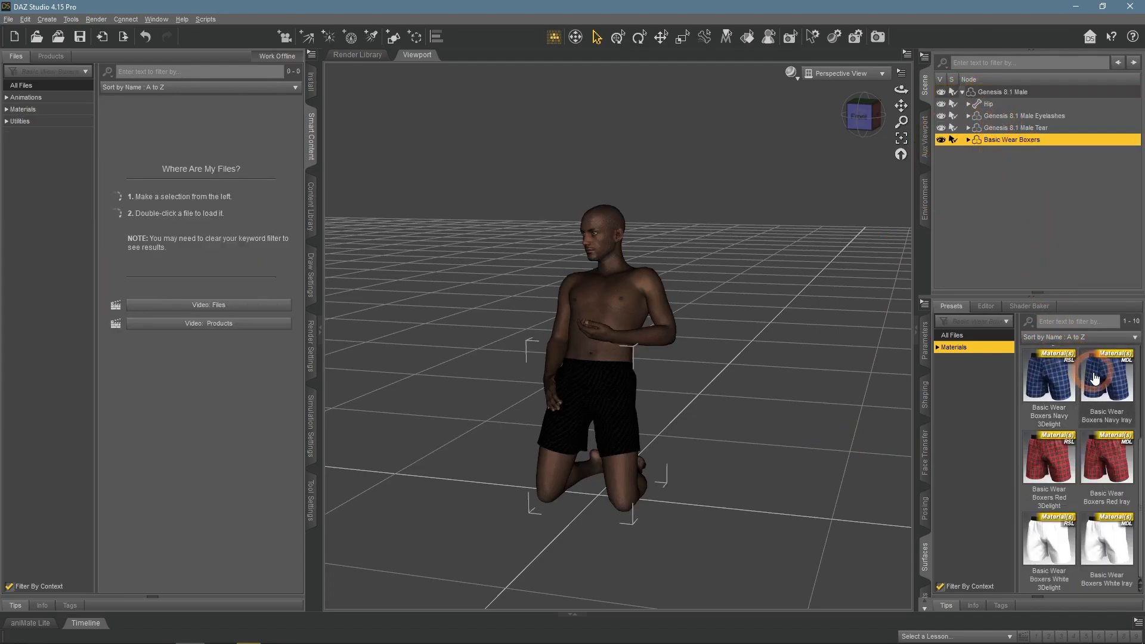
double_click(1087, 477)
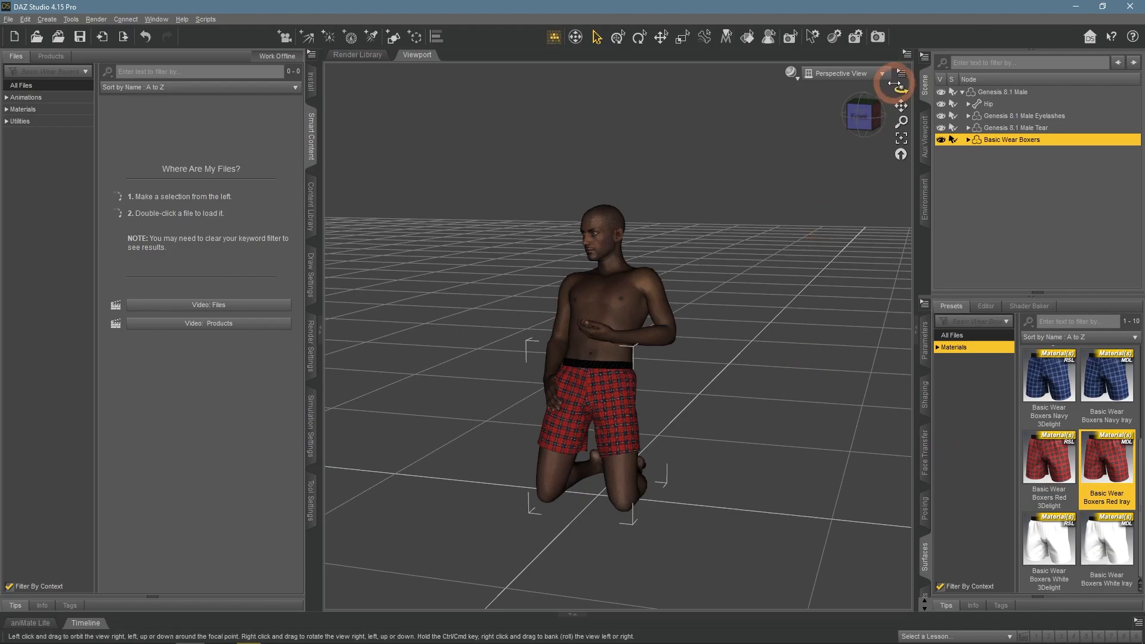
Step: Select the root Genesis 8.1 Male node and export it with the Daz to Blender bridge at subdivision Level 0
left_click_drag(897, 87, 899, 89)
left_click(968, 93)
left_click(962, 93)
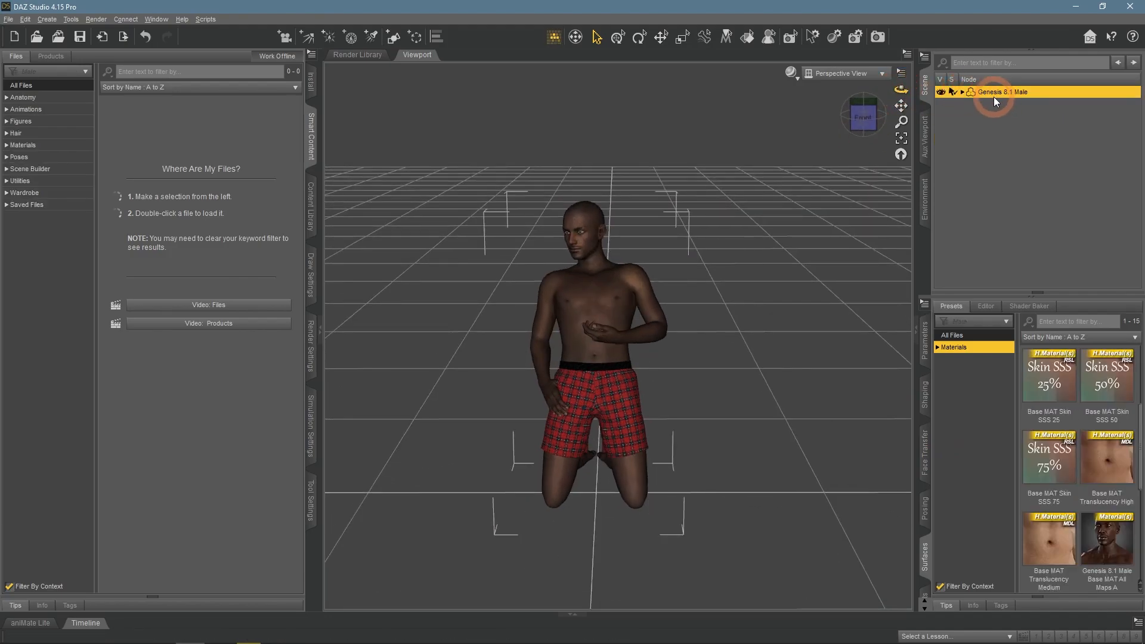
left_click(308, 40)
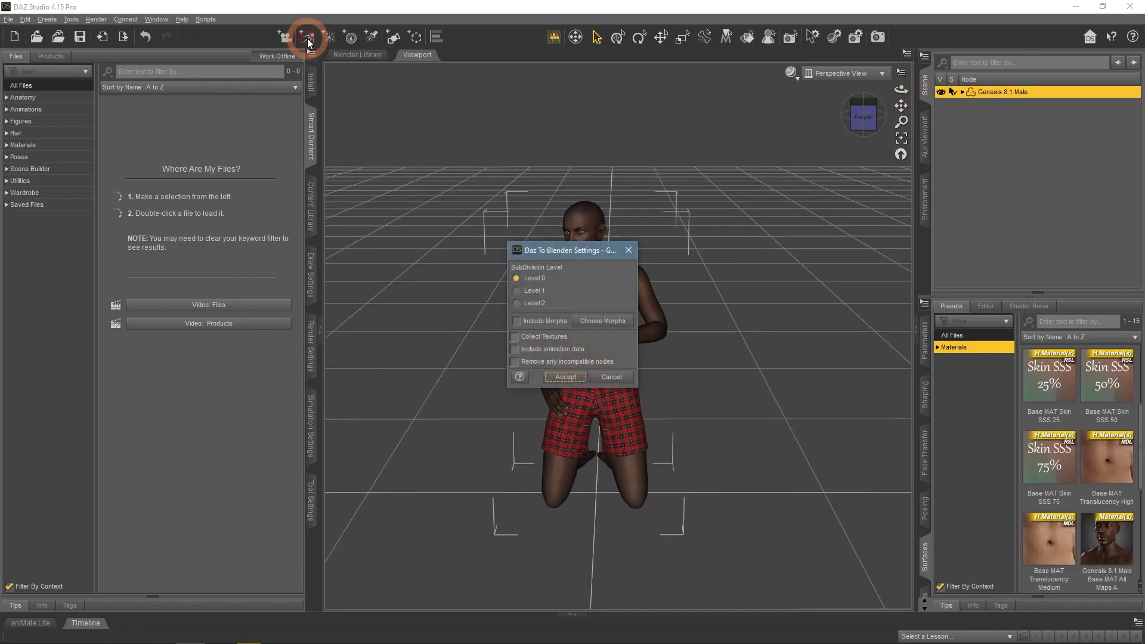
left_click(554, 377)
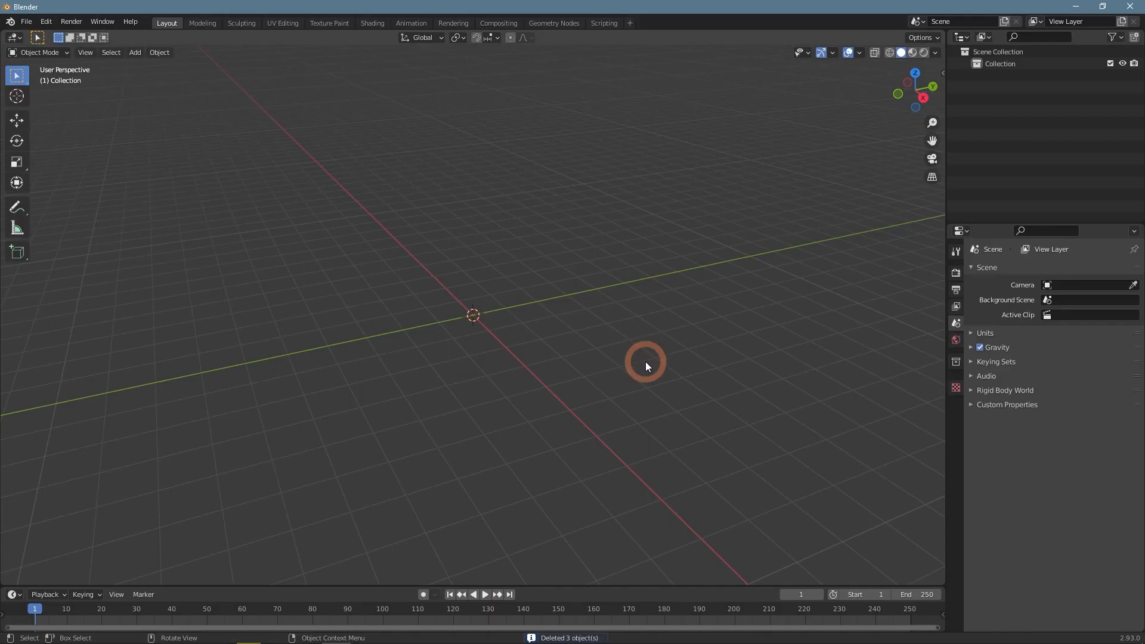
Step: Import the retextured figure into the empty Blender scene as a new Genesis figure
key("n")
left_click(935, 206)
left_click(884, 88)
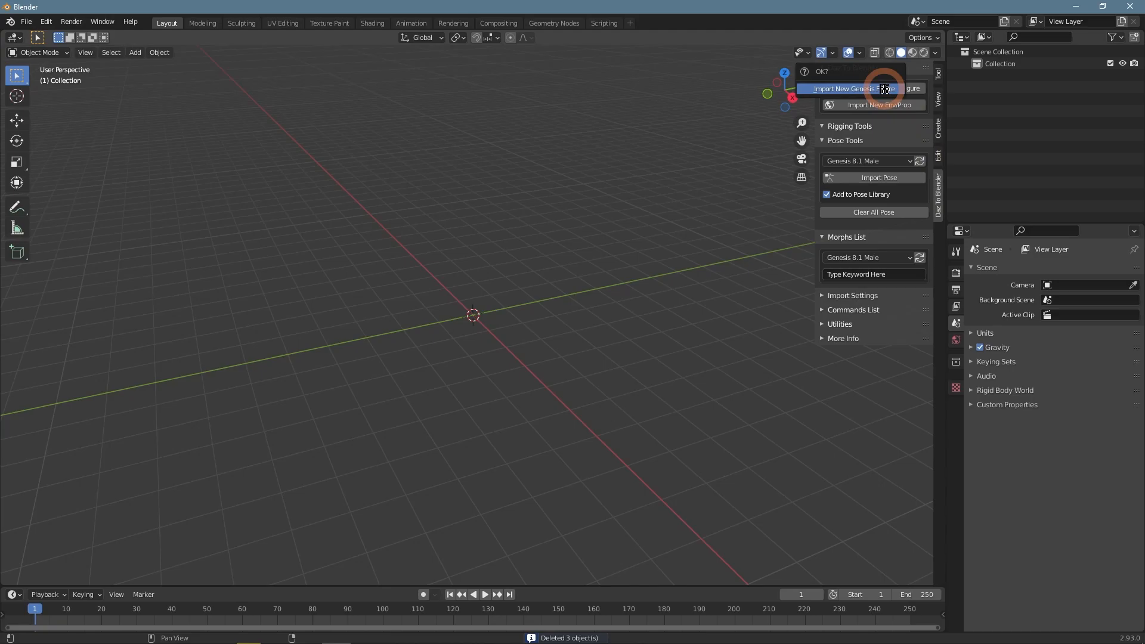
left_click(884, 88)
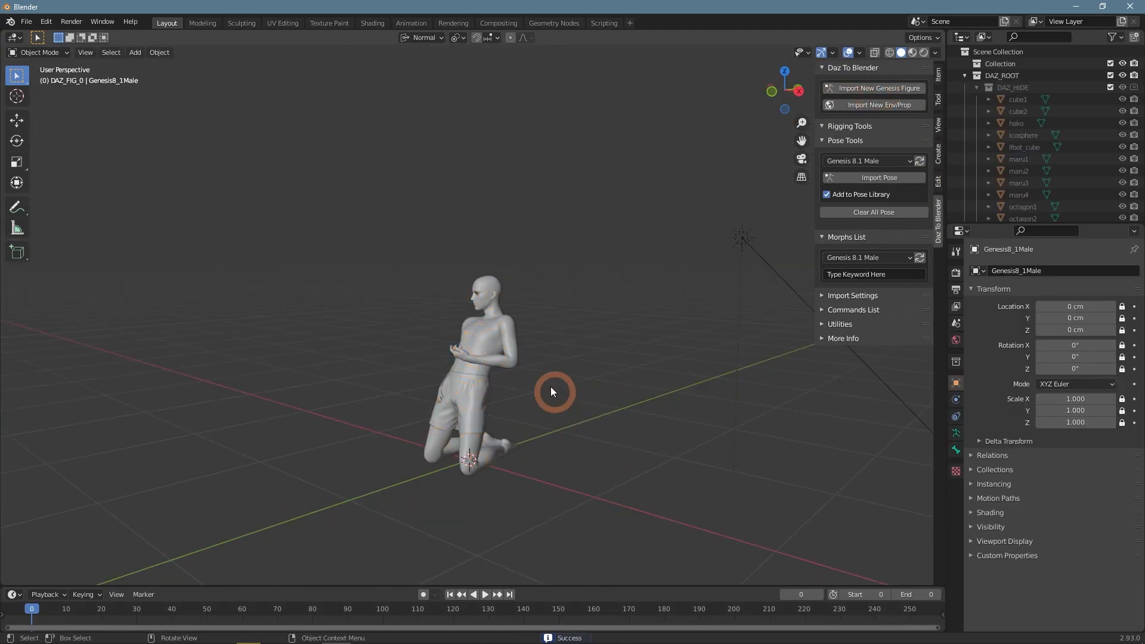
Step: Show the imported figure with its skin and red boxers textures in Material Preview shading and hide the sidebar
scroll(482, 334, "up", 4)
middle_click_drag(482, 333, 596, 361)
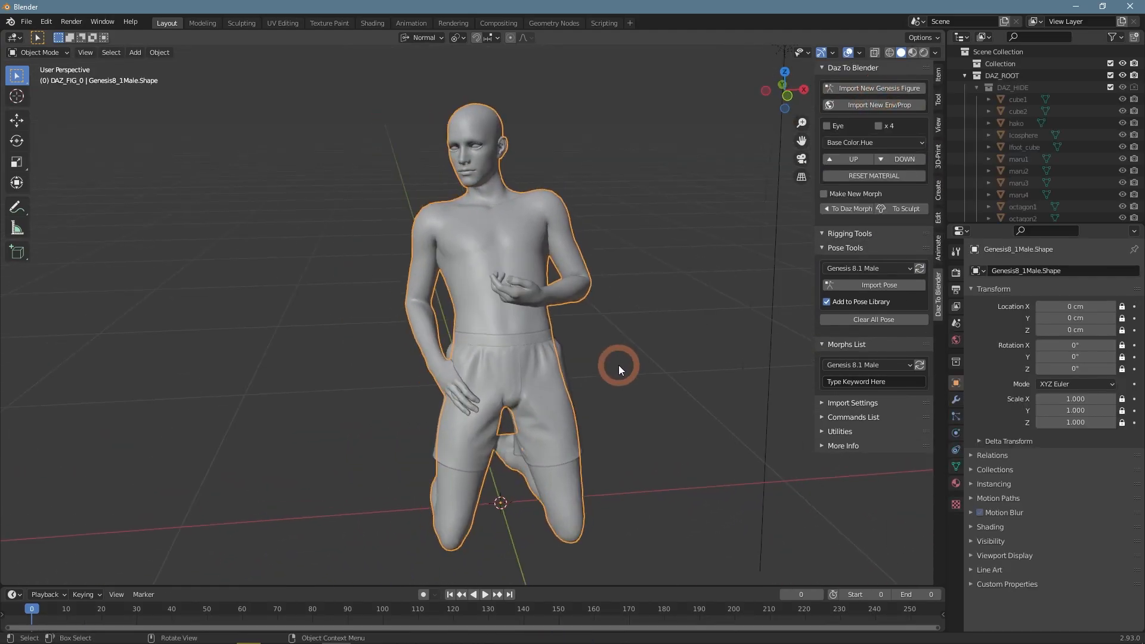
left_click(911, 53)
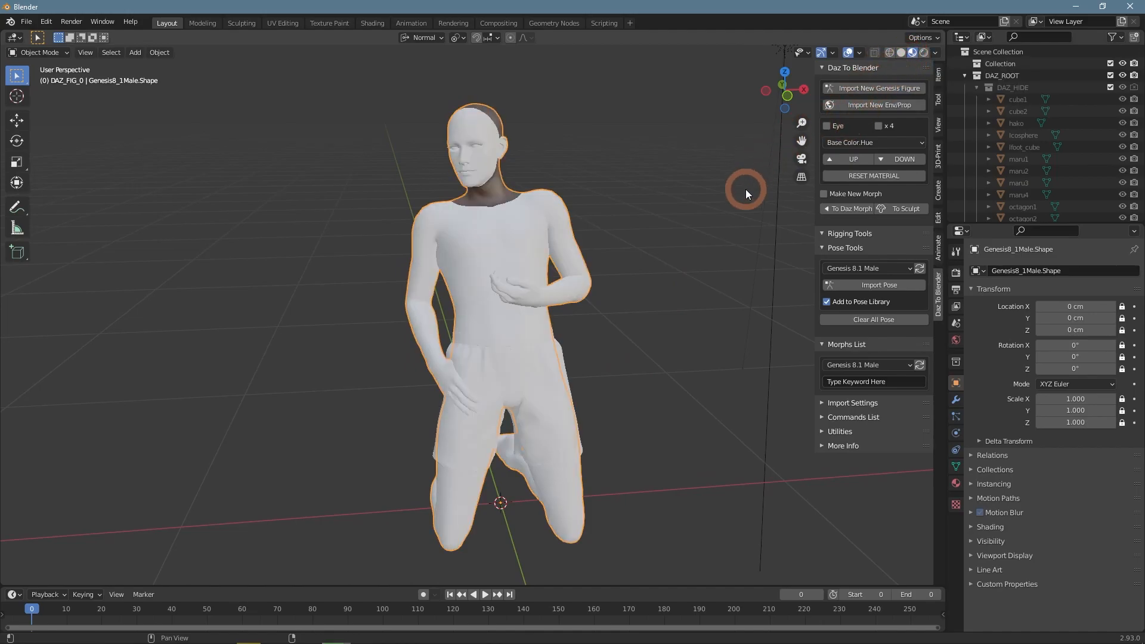
key("n")
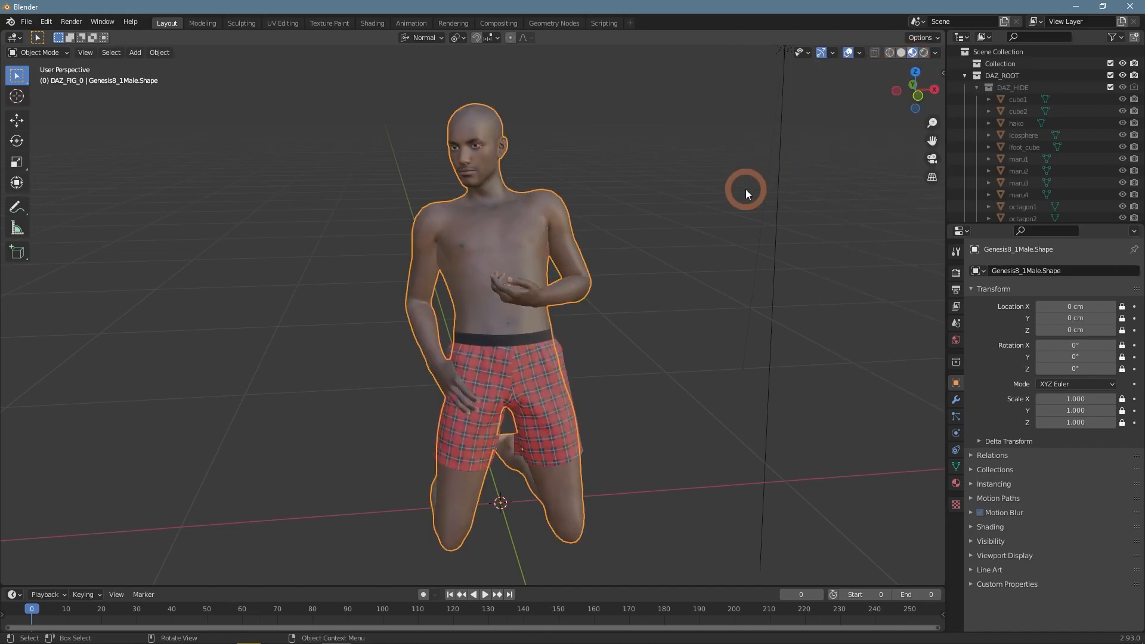
middle_click_drag(470, 258, 542, 380)
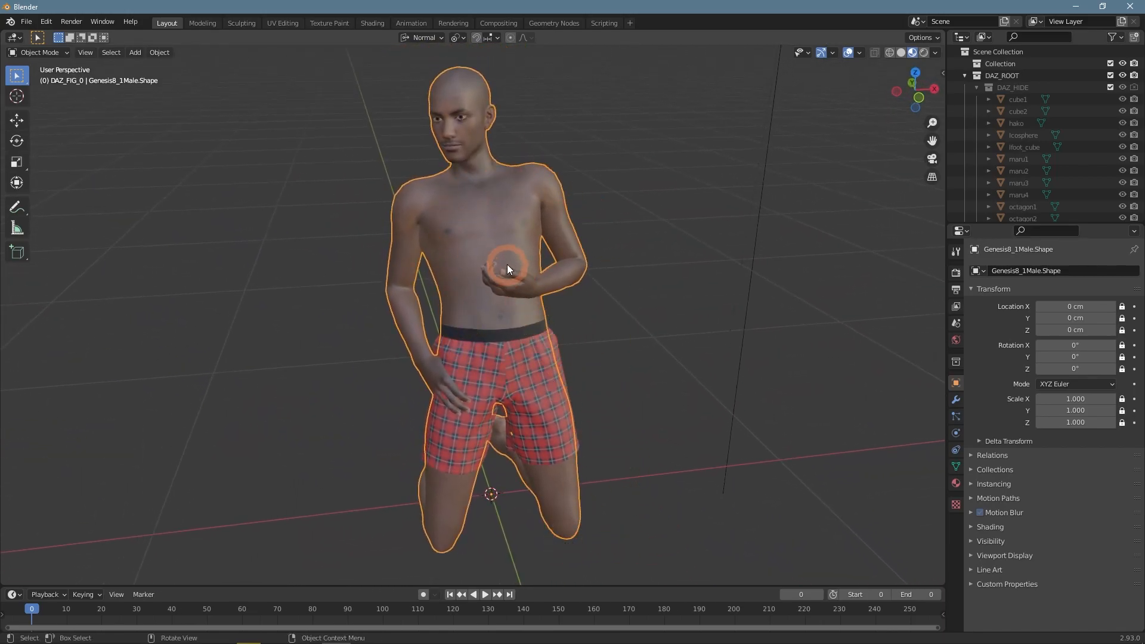
Step: Select the Genesis 8.1 Male_Body material and raise its Specular Lobe 1 Roughness colour to full brightness, value 1.000
left_click(956, 484)
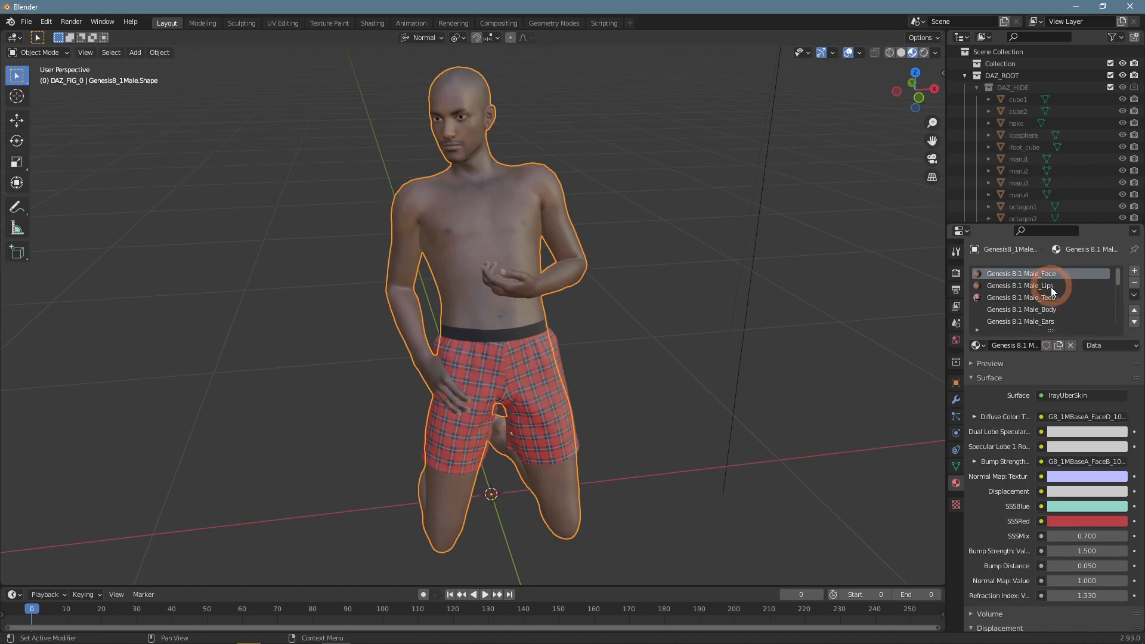
left_click(1054, 309)
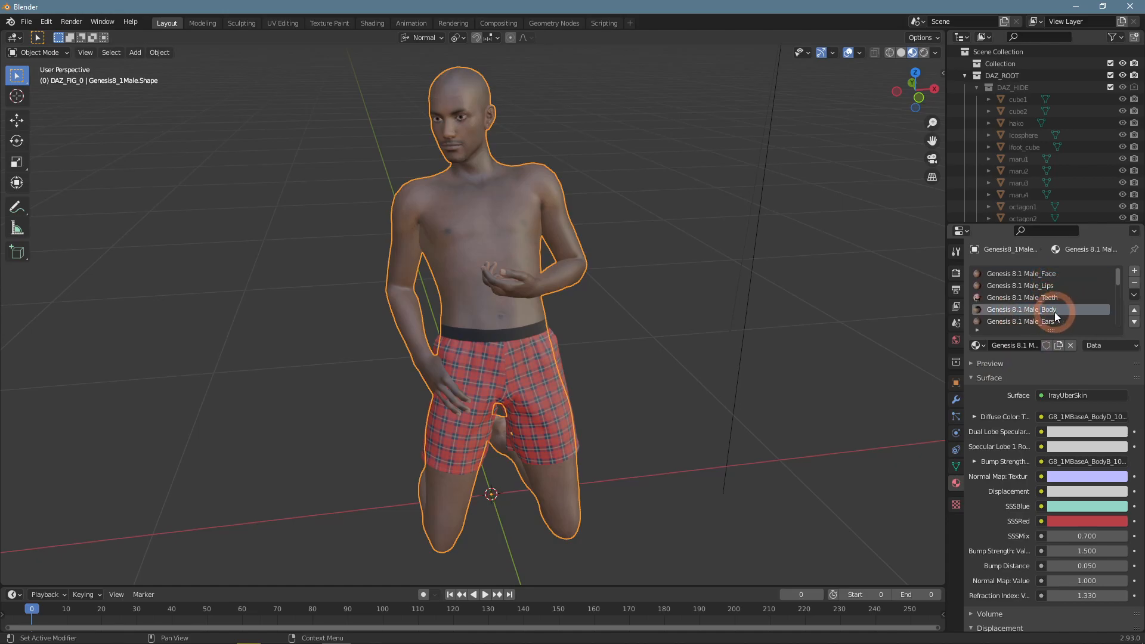
mouse_move(657, 296)
middle_mouse_down()
mouse_move(689, 273)
mouse_move(656, 293)
middle_mouse_up()
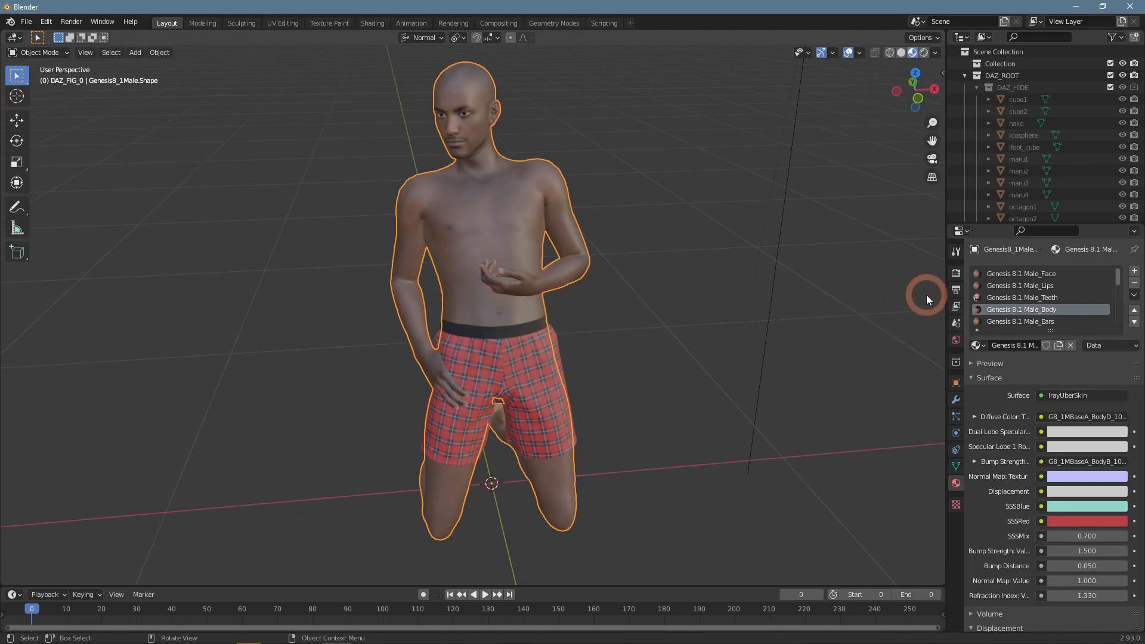
left_click(1076, 447)
left_click_drag(1118, 285, 1115, 246)
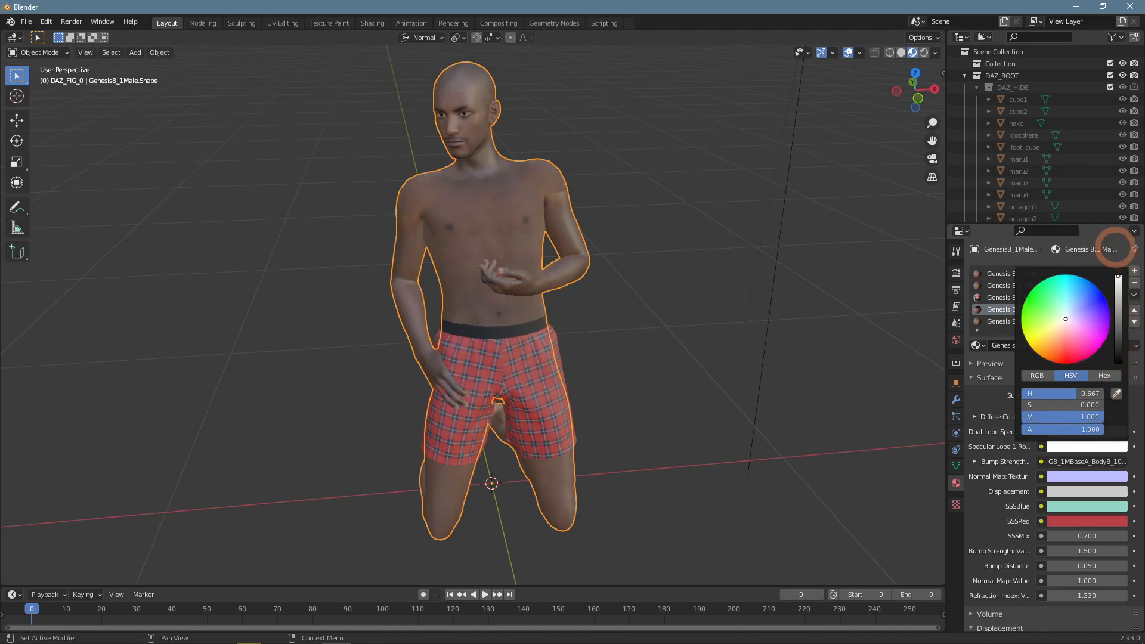
Step: Darken the Body material's Dual Lobe Specular colour to dark grey and lower its Specular Lobe 1 Roughness brightness to about 0.69
left_click(1073, 435)
left_click_drag(1118, 281, 1118, 317)
left_click(932, 534)
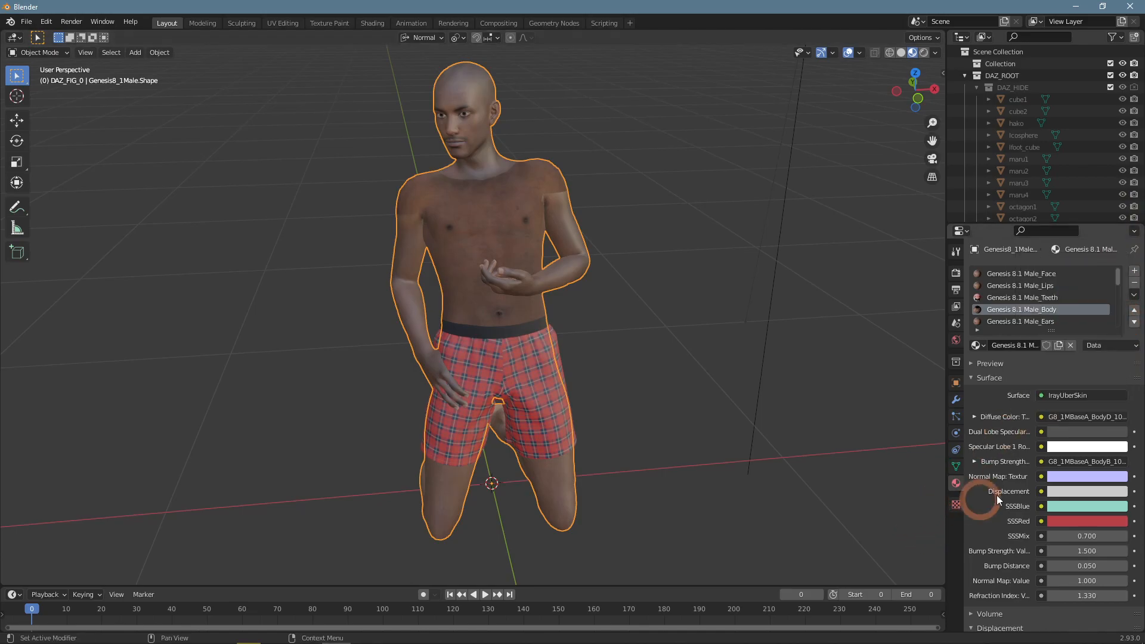
left_click(1094, 448)
left_click_drag(1117, 269, 1116, 286)
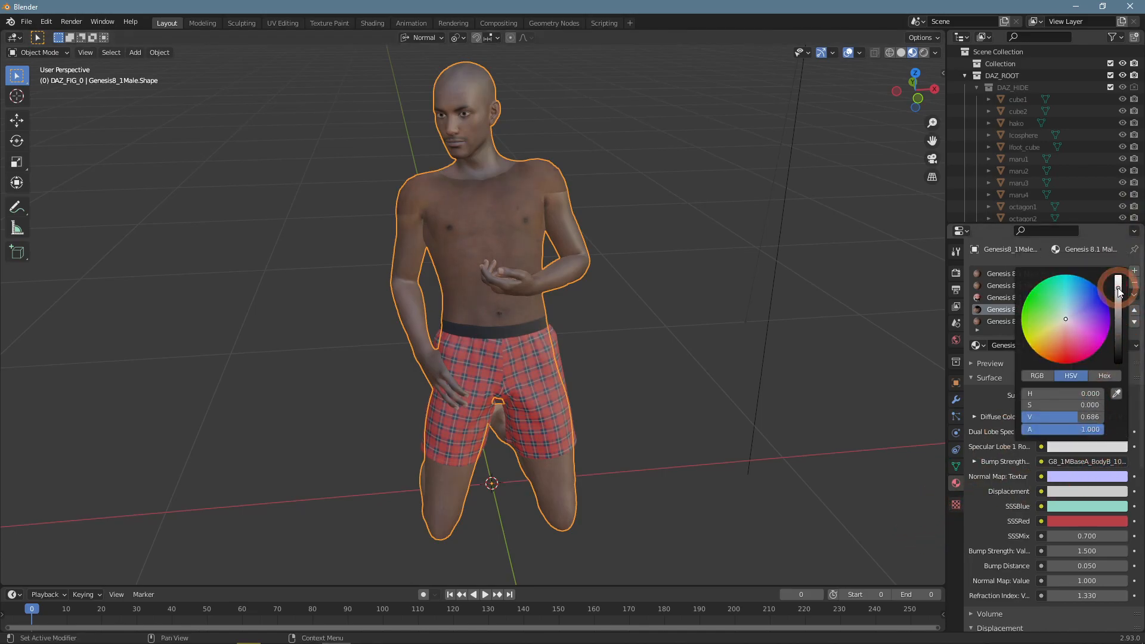
middle_click_drag(638, 323, 365, 245)
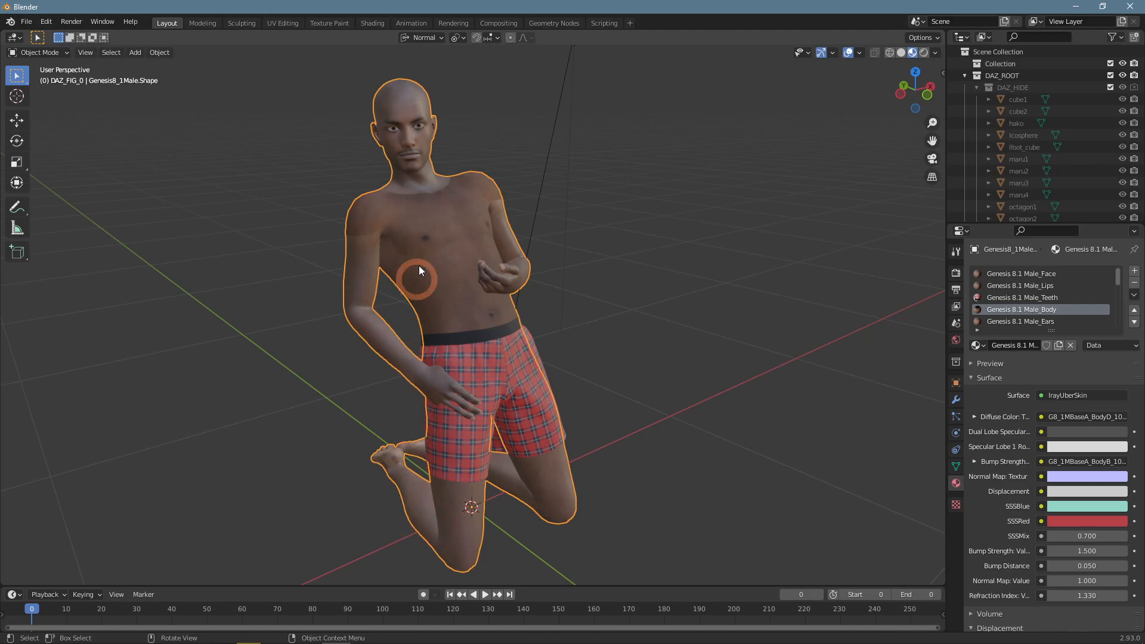
Step: Try adjusting the Specular Lobe 1 Roughness colour of the Face material, and open the same colour for the Lips material
left_click(1041, 274)
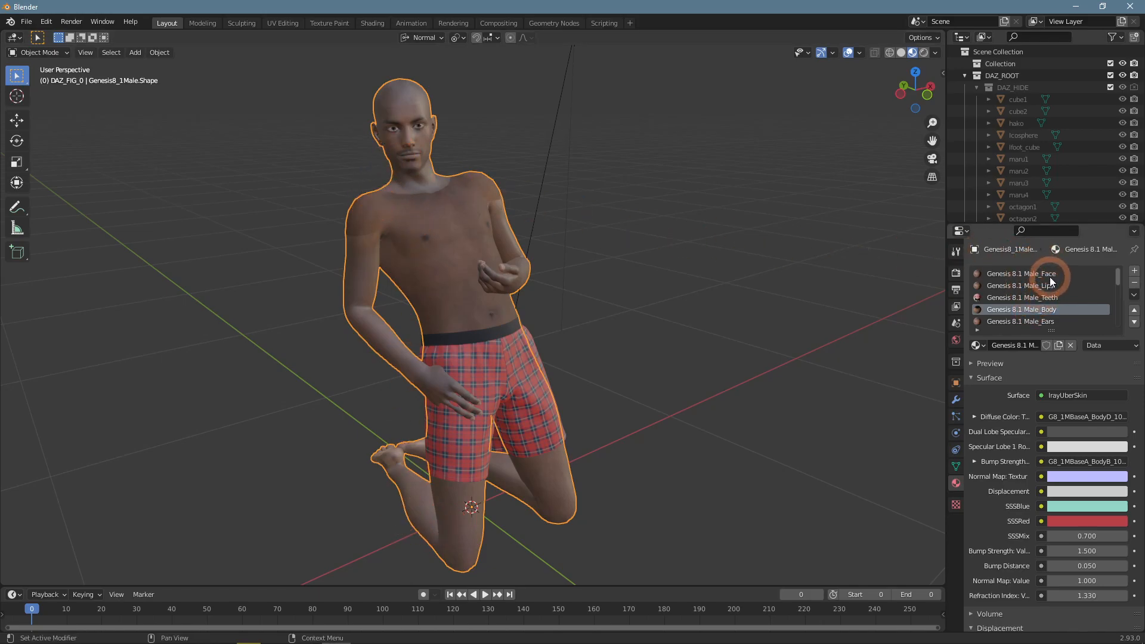
left_click(1075, 447)
left_click_drag(1119, 350, 1118, 284)
left_click(1001, 286)
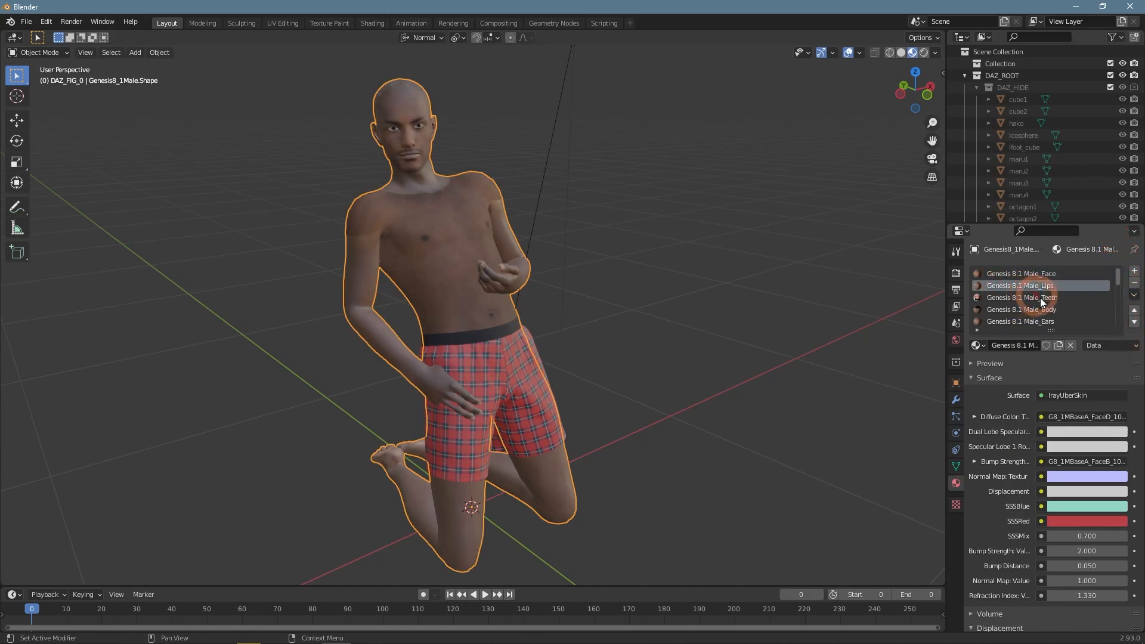
left_click(1085, 446)
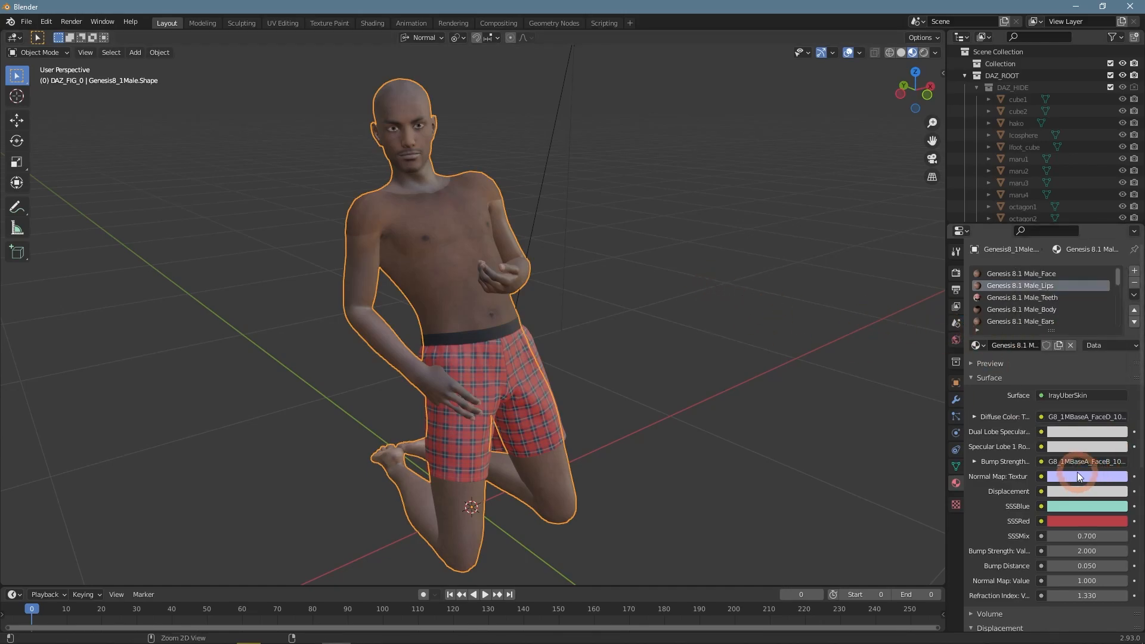
Step: Undo the specular and roughness colour edits made to the figure's skin materials
left_click(373, 268)
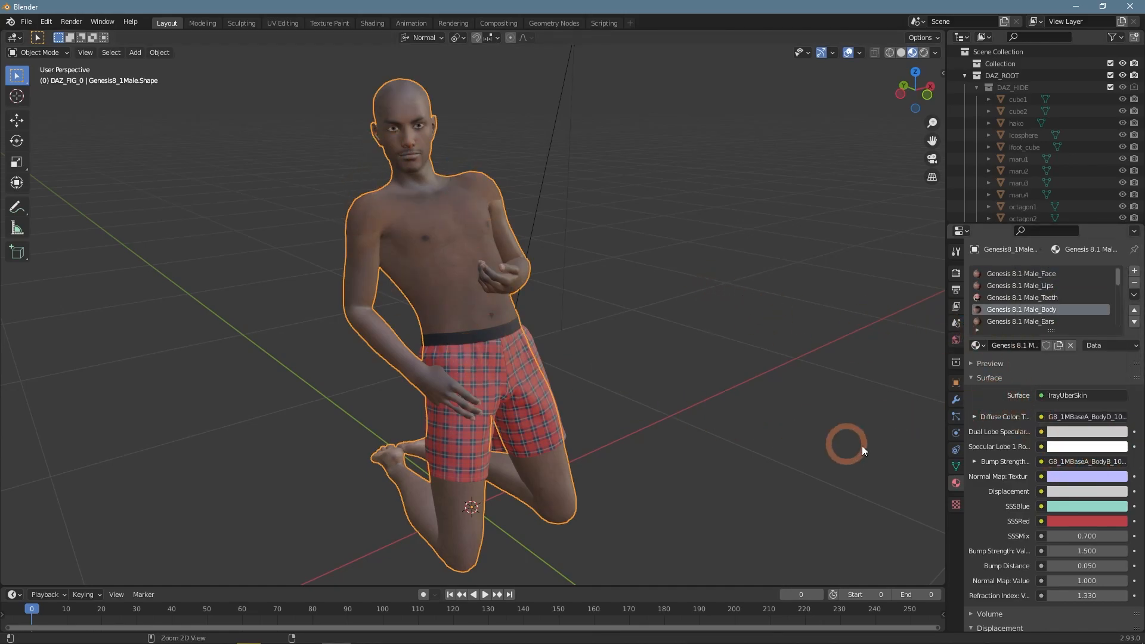
key("ctrl+z")
left_click(483, 289)
middle_click_drag(483, 289, 447, 292)
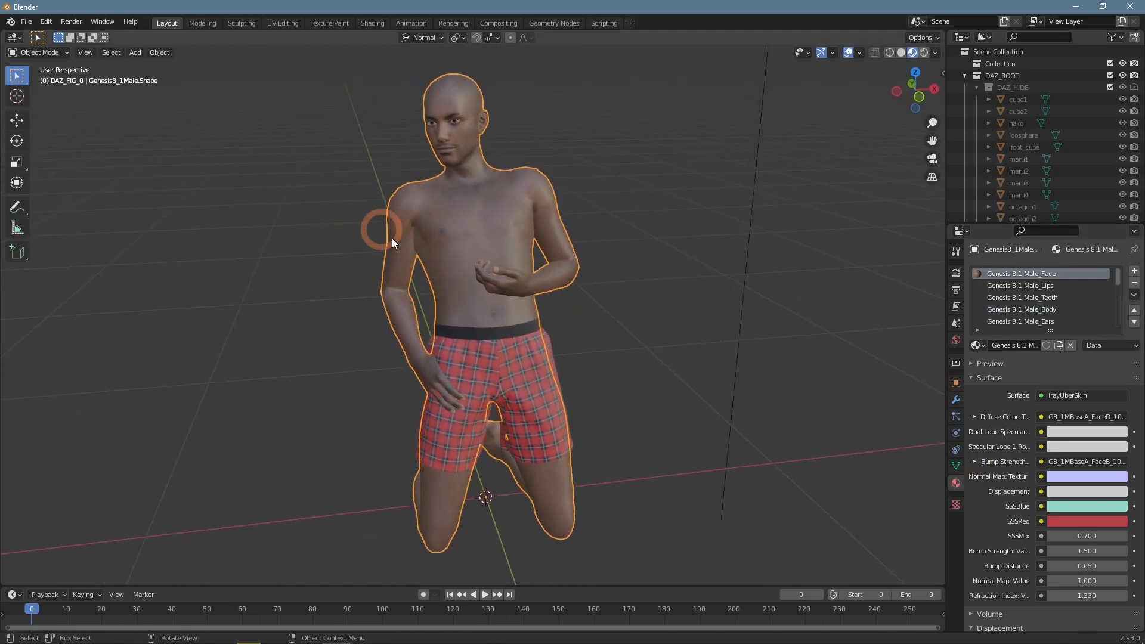
Step: Show the Daz To Blender tools and shift the figure's Base Color.Hue towards purple and back
left_click(942, 72)
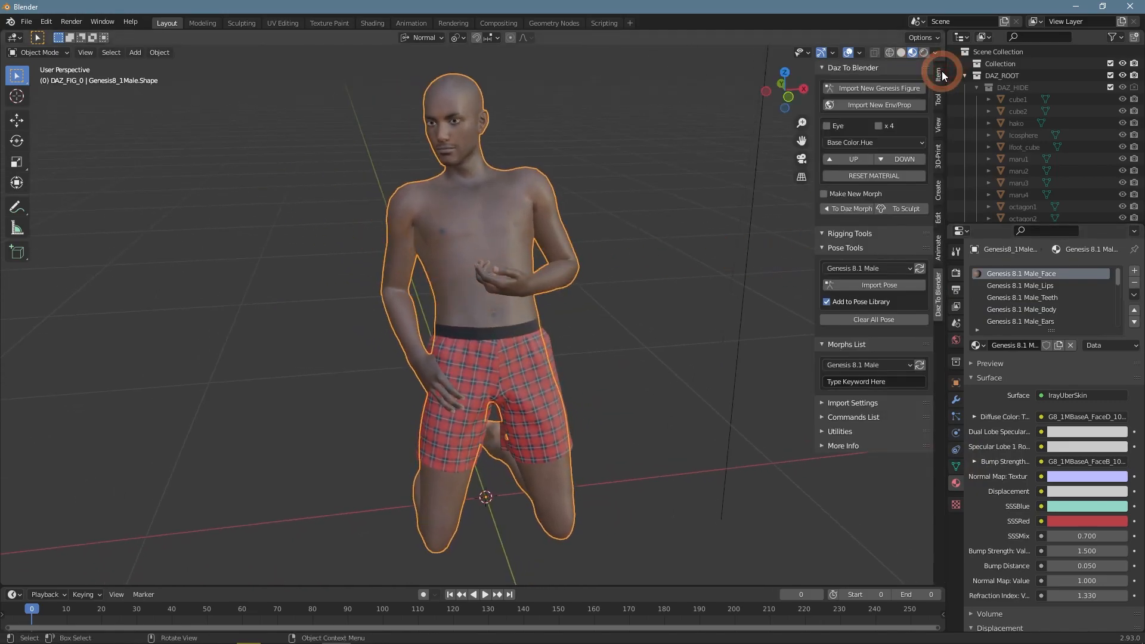
left_click(853, 161)
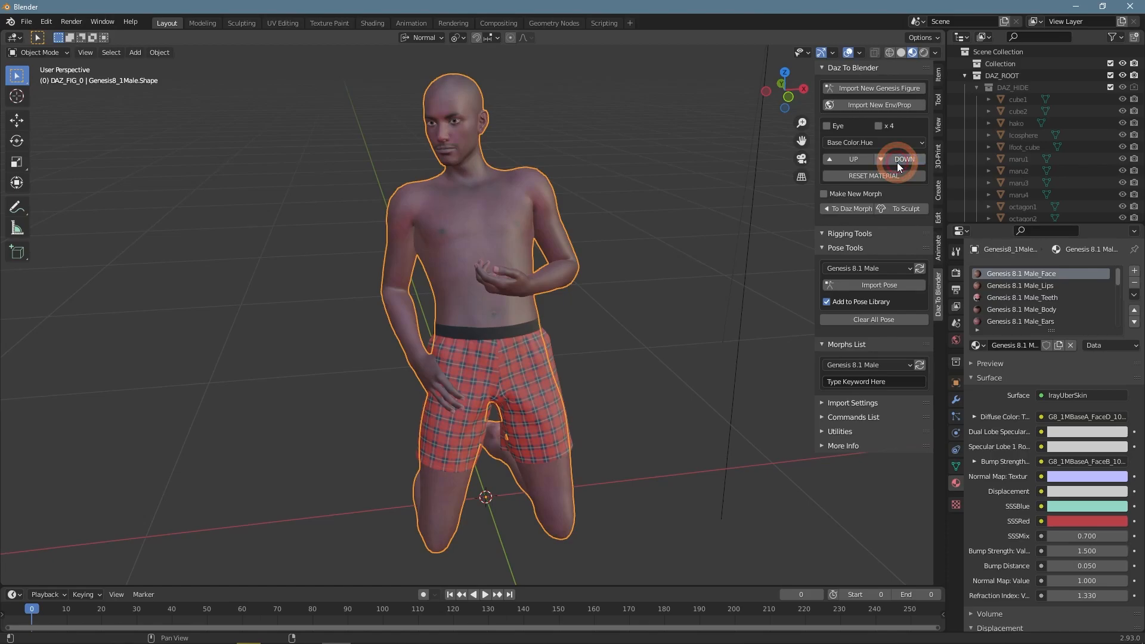
middle_click_drag(688, 166, 670, 213)
middle_click_drag(692, 181, 692, 190)
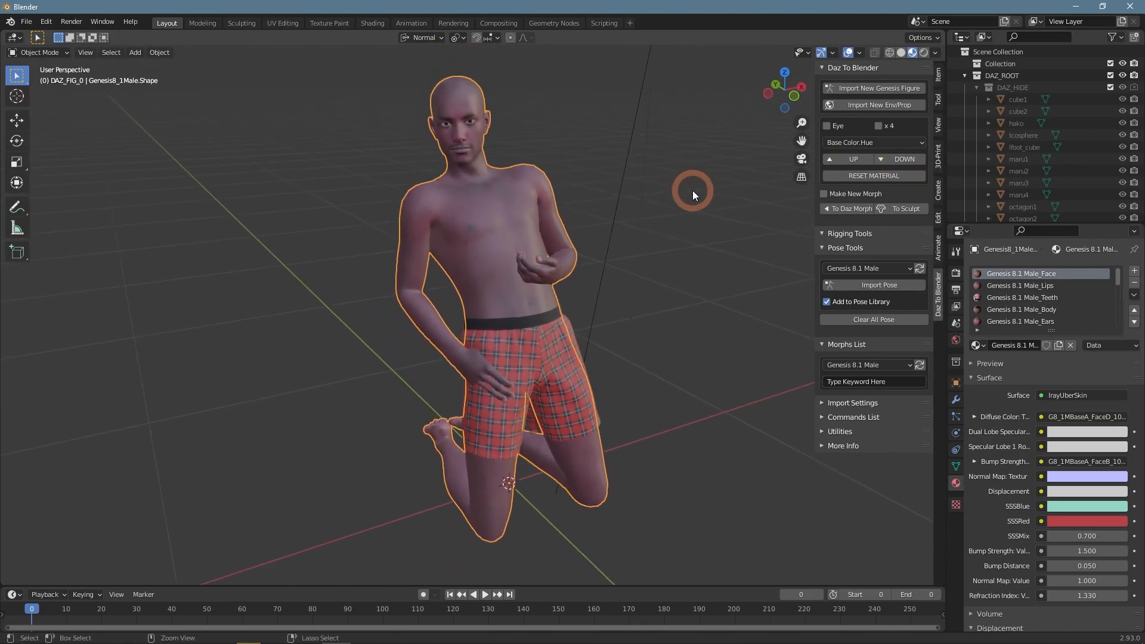
left_click(847, 162)
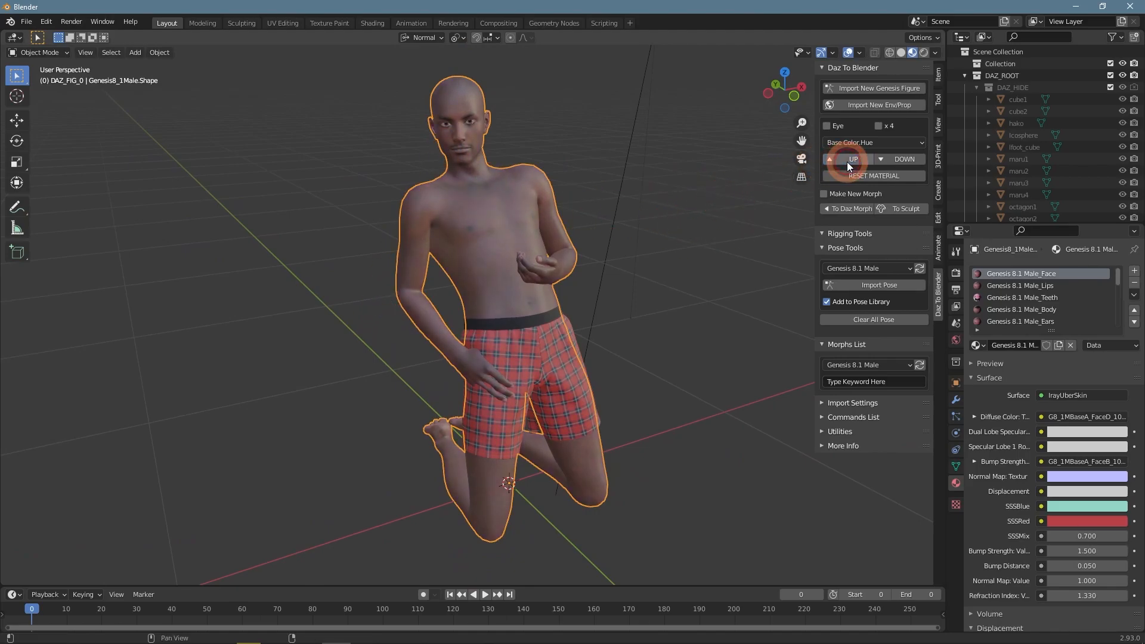
Step: Choose Roughness as the material property to adjust and try raising and lowering it on the figure's skin
left_click(882, 142)
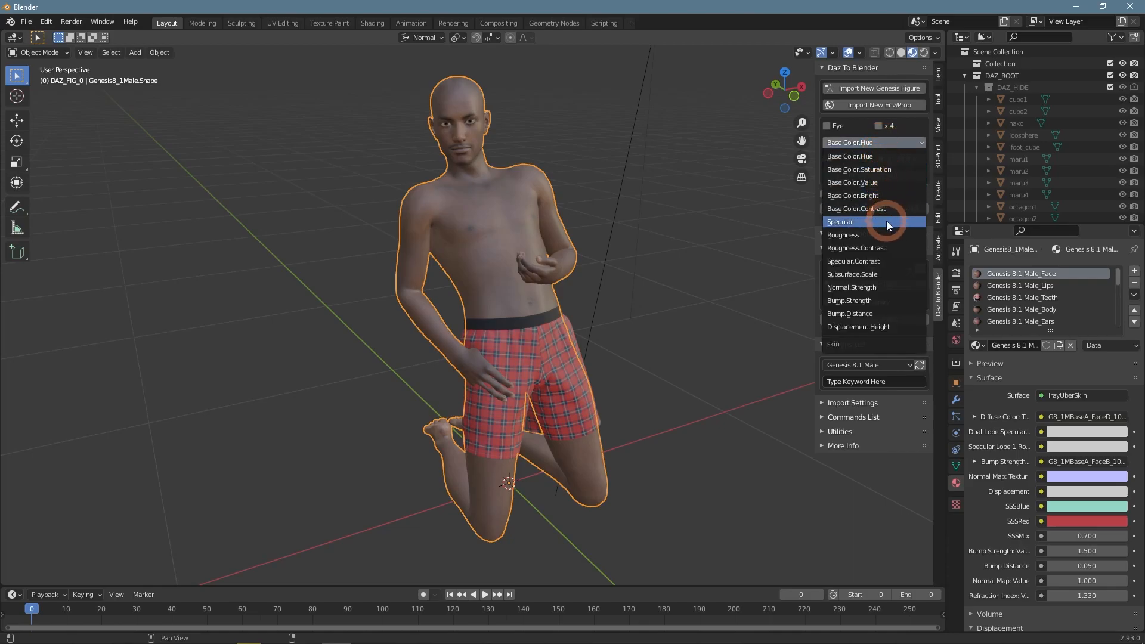
left_click(850, 235)
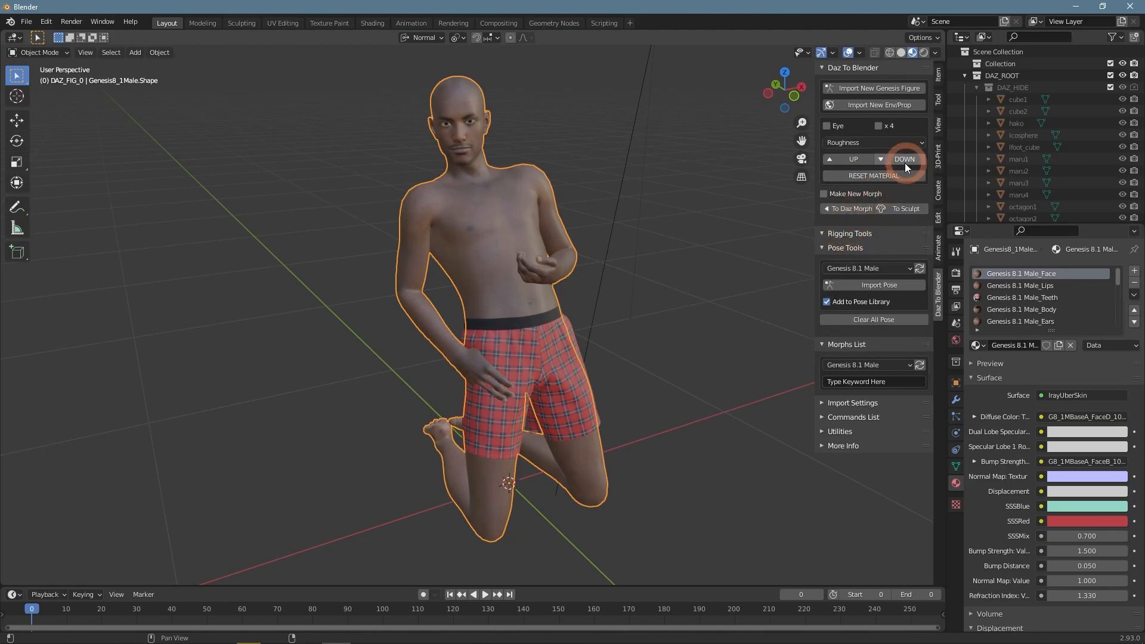
left_click(853, 158)
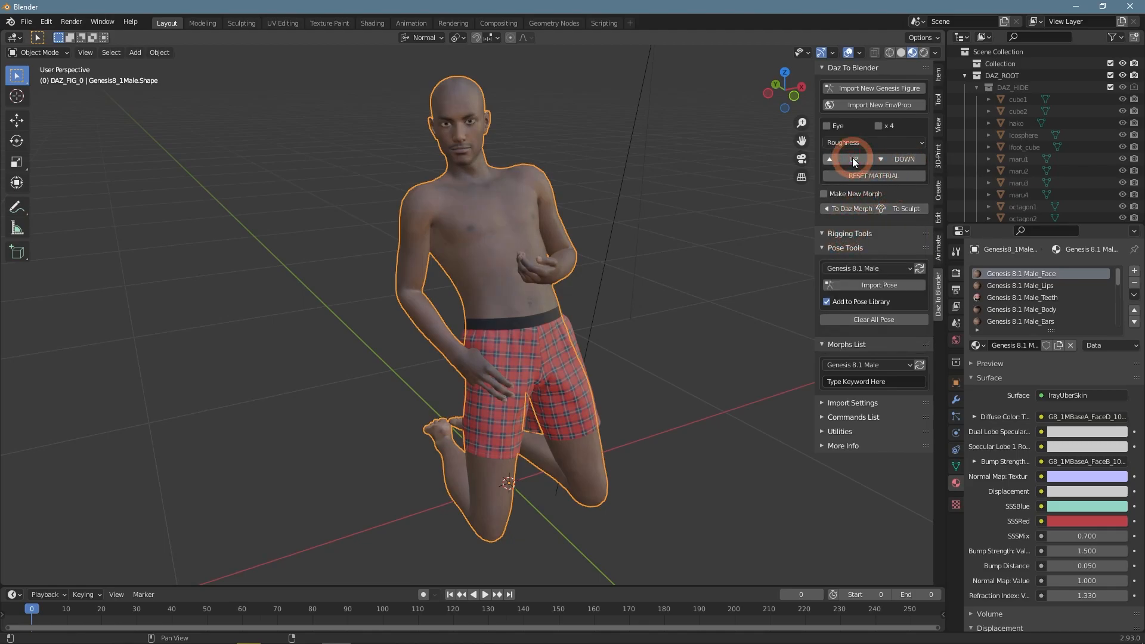
left_click(853, 158)
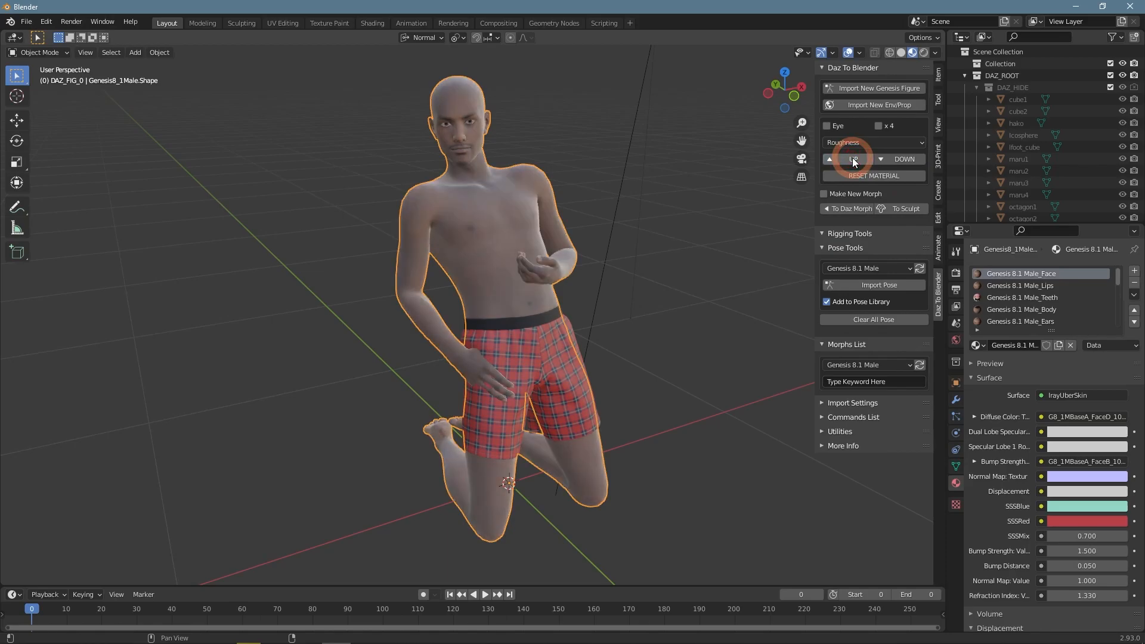
left_click(892, 159)
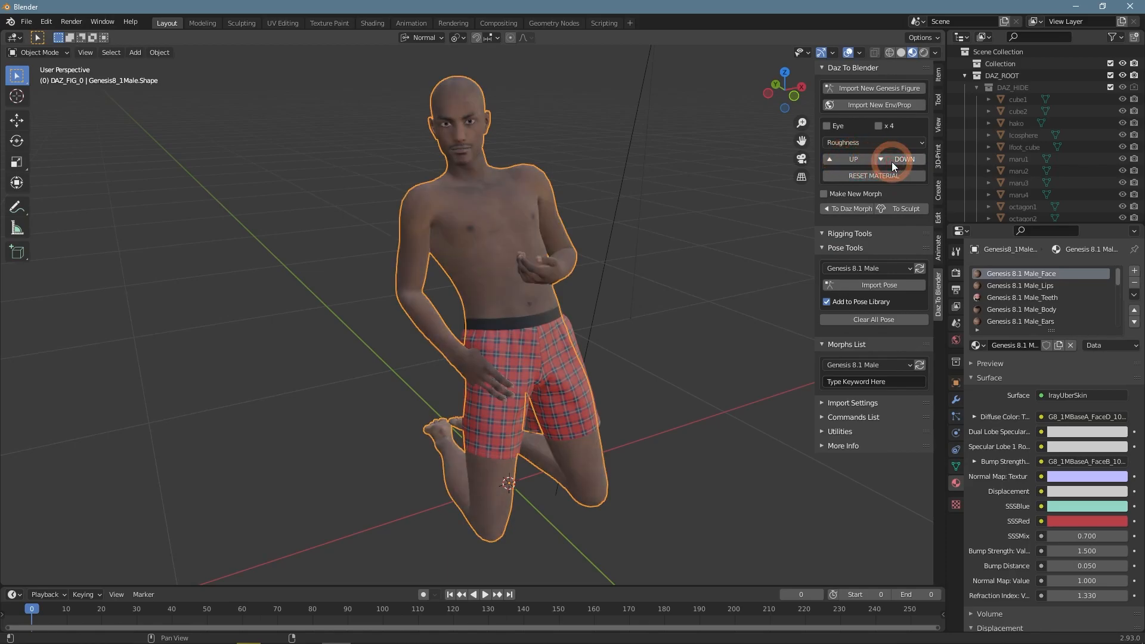
left_click(840, 160)
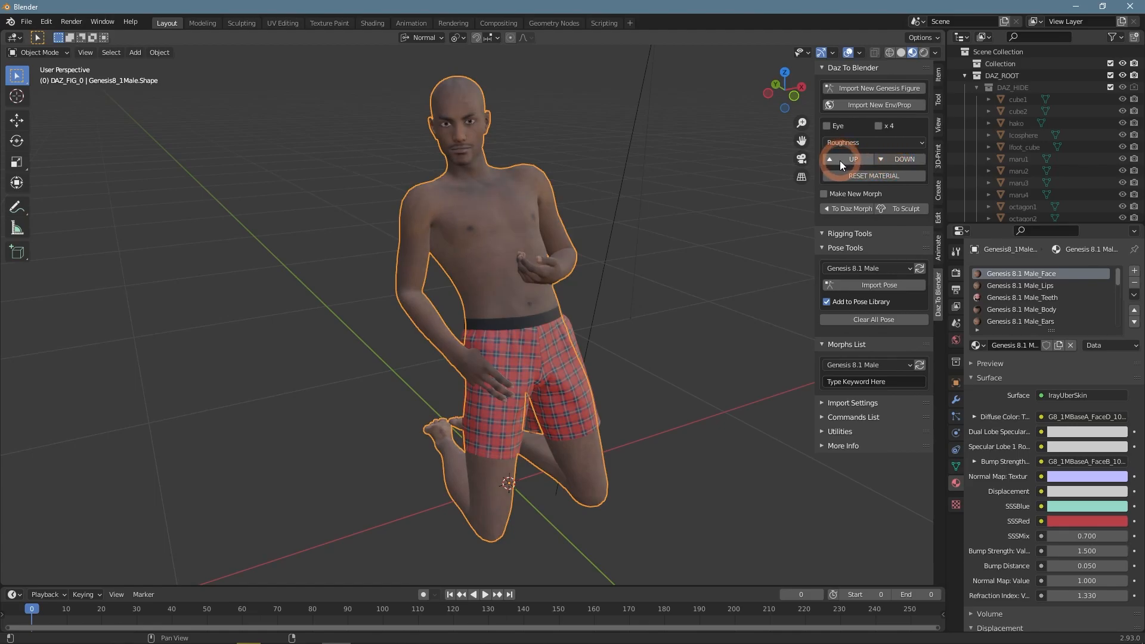
Step: Try raising and lowering the figure's Specular property, and choose Base Color.Saturation as the property to adjust
left_click(853, 144)
left_click(866, 195)
left_click(862, 159)
left_click(889, 161)
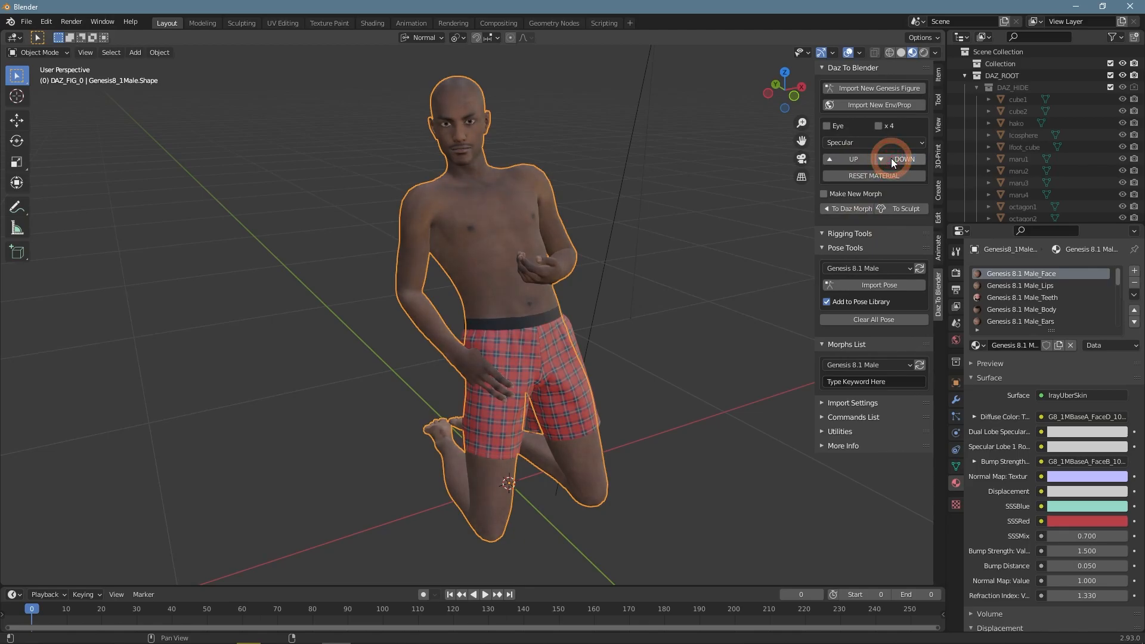
left_click(431, 154)
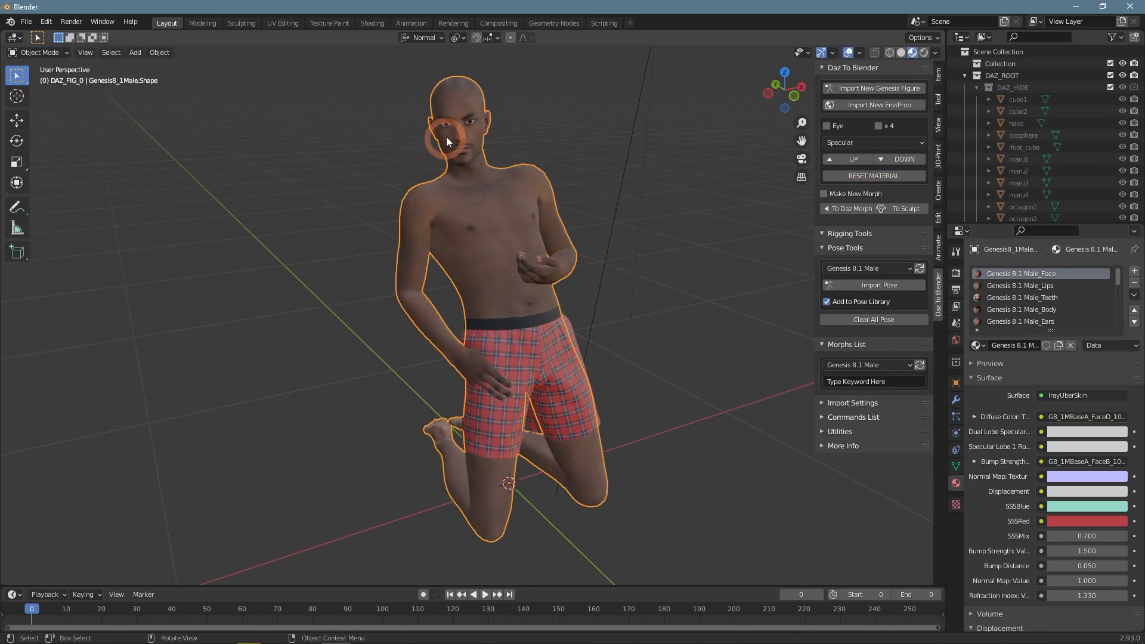
left_click(841, 142)
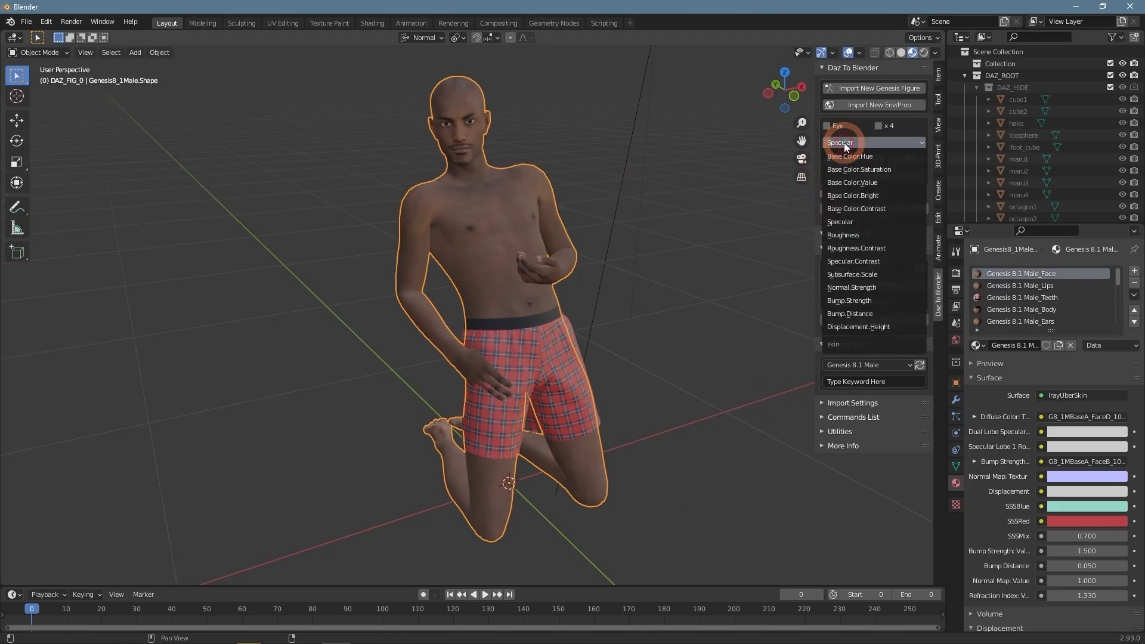
left_click(860, 168)
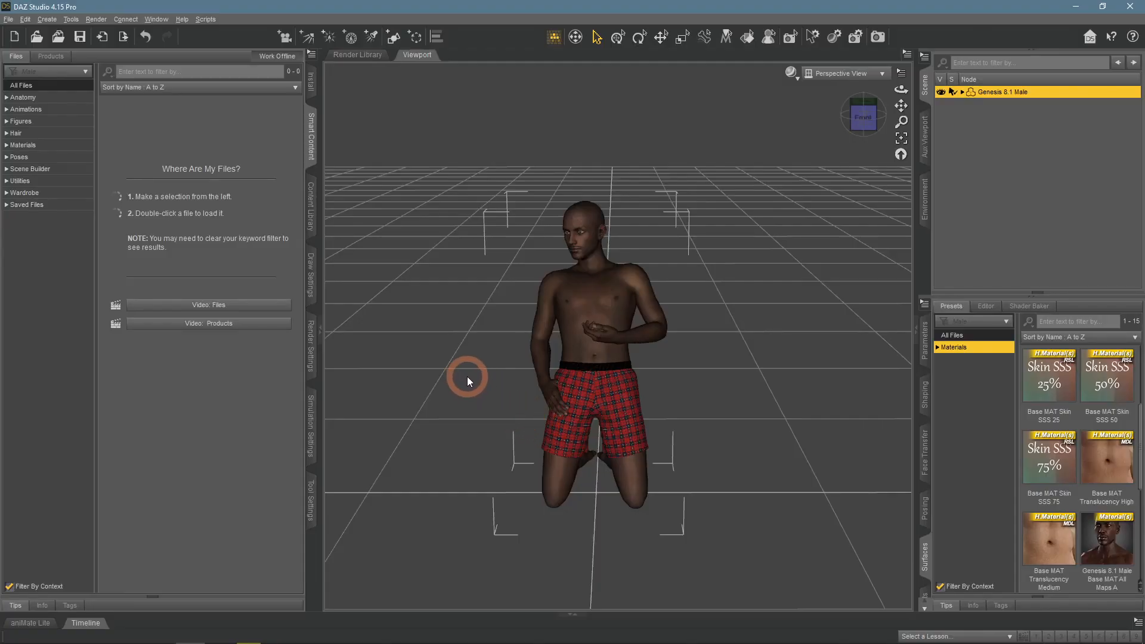
Step: Switch to DAZ Studio and start an Autodesk FBX export of the Genesis 8.1 Male, named genesis 8, in the Desktop Character folder
left_click(9, 20)
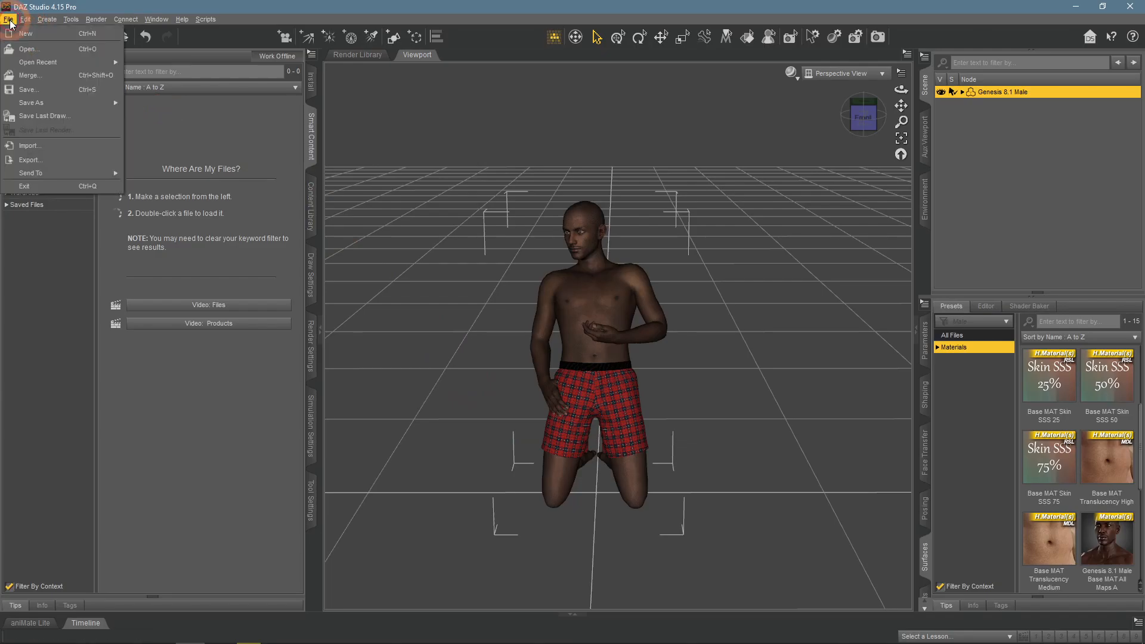
left_click(50, 160)
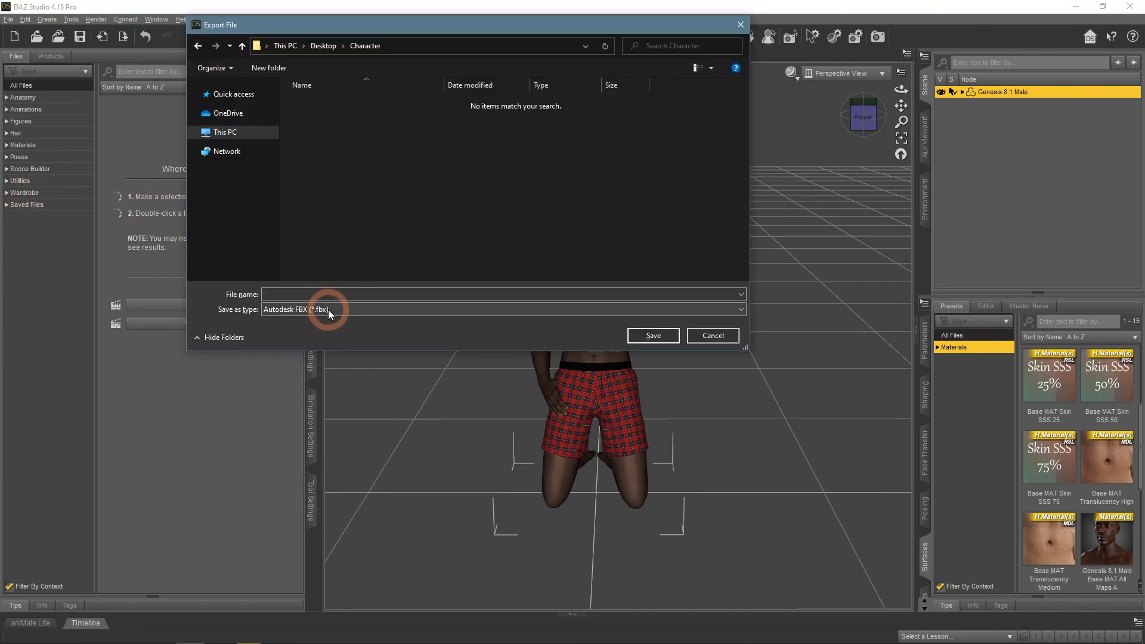
left_click(329, 309)
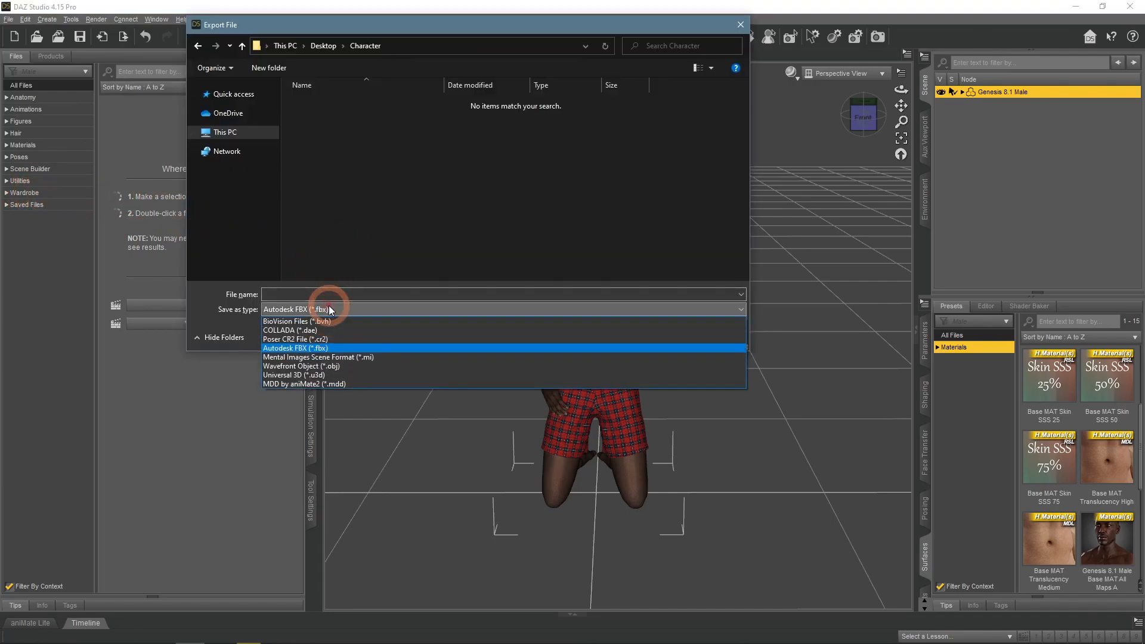
left_click(329, 350)
left_click(300, 295)
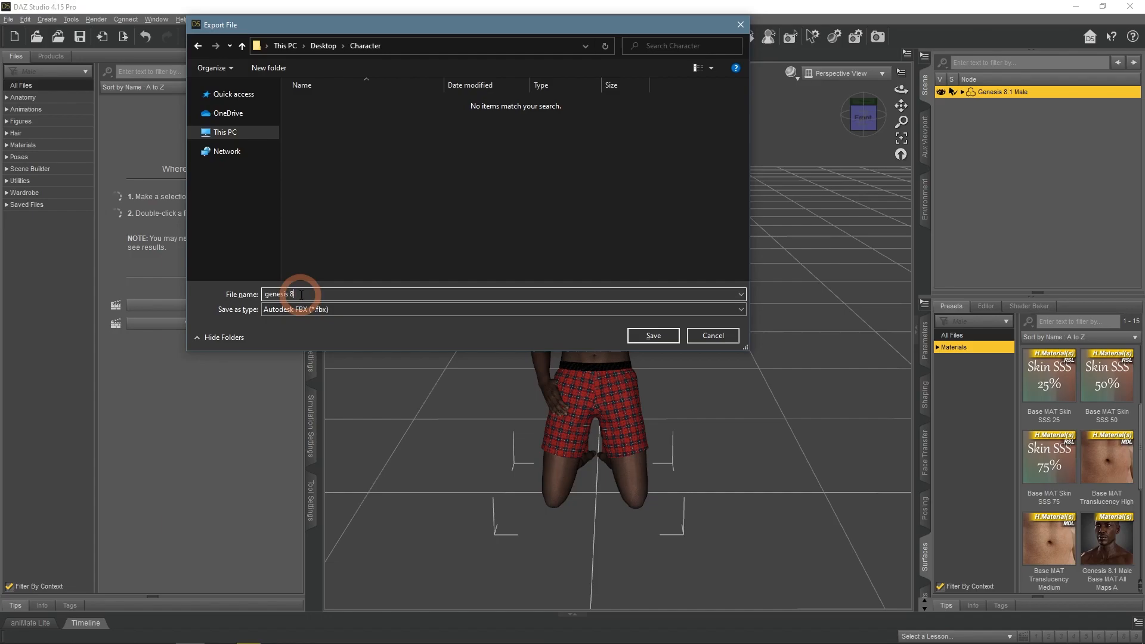
key("Return")
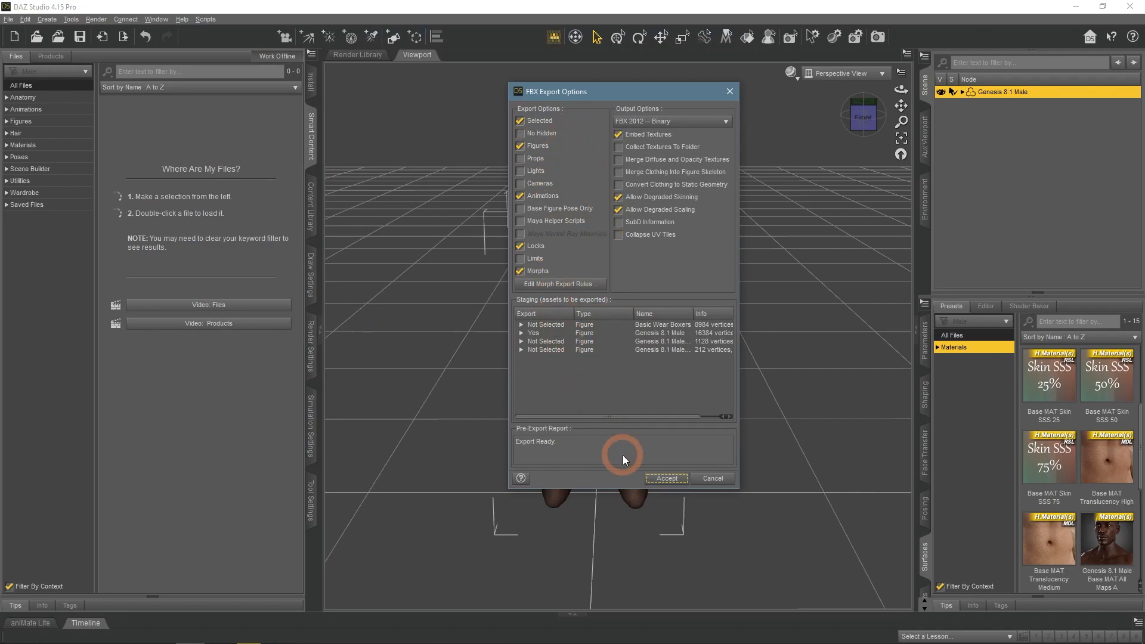
Step: Accept the FBX export options, switch to Blender and start a new General file without saving the current scene
left_click(663, 479)
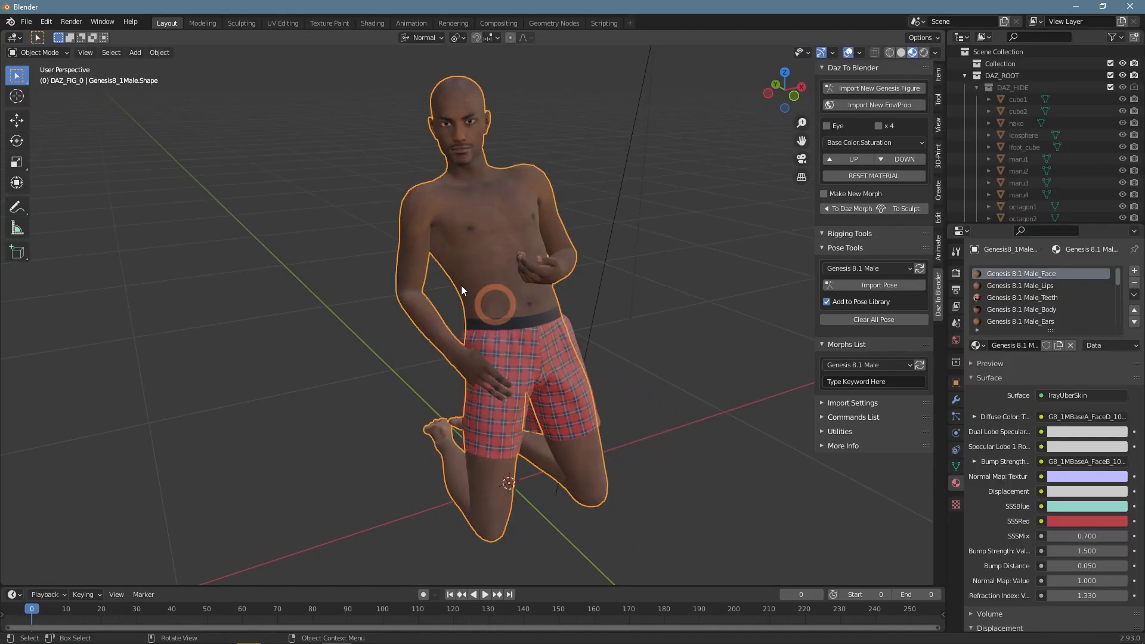
left_click(26, 22)
mouse_move(42, 35)
left_click(149, 36)
left_click(606, 353)
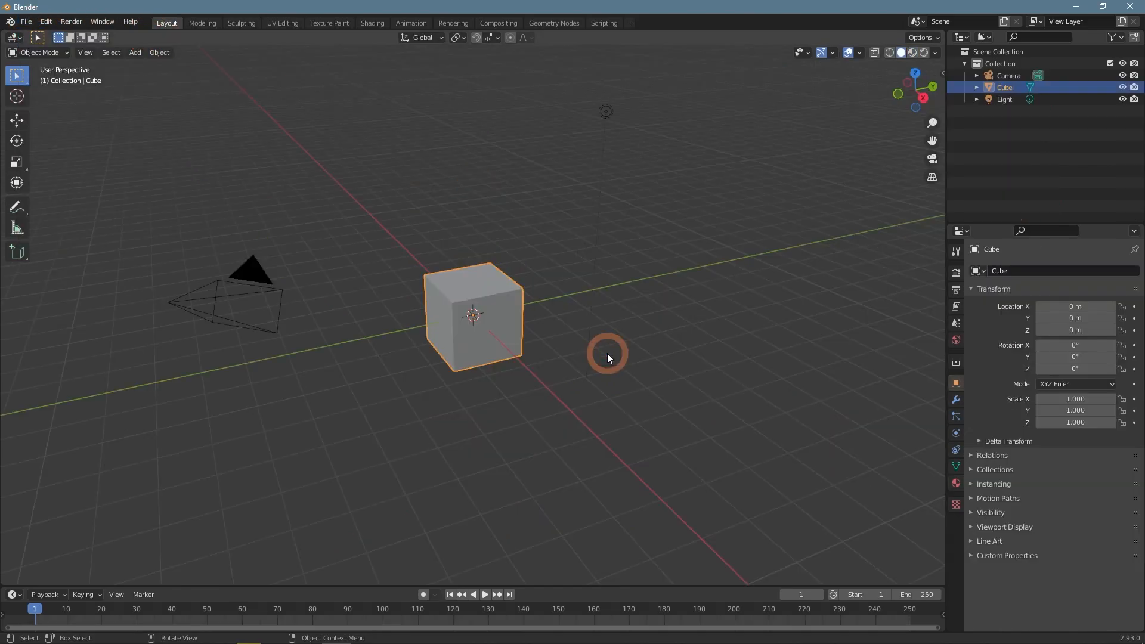
Step: Delete all default objects from the new scene and hide the sidebar
key("a")
key("Delete")
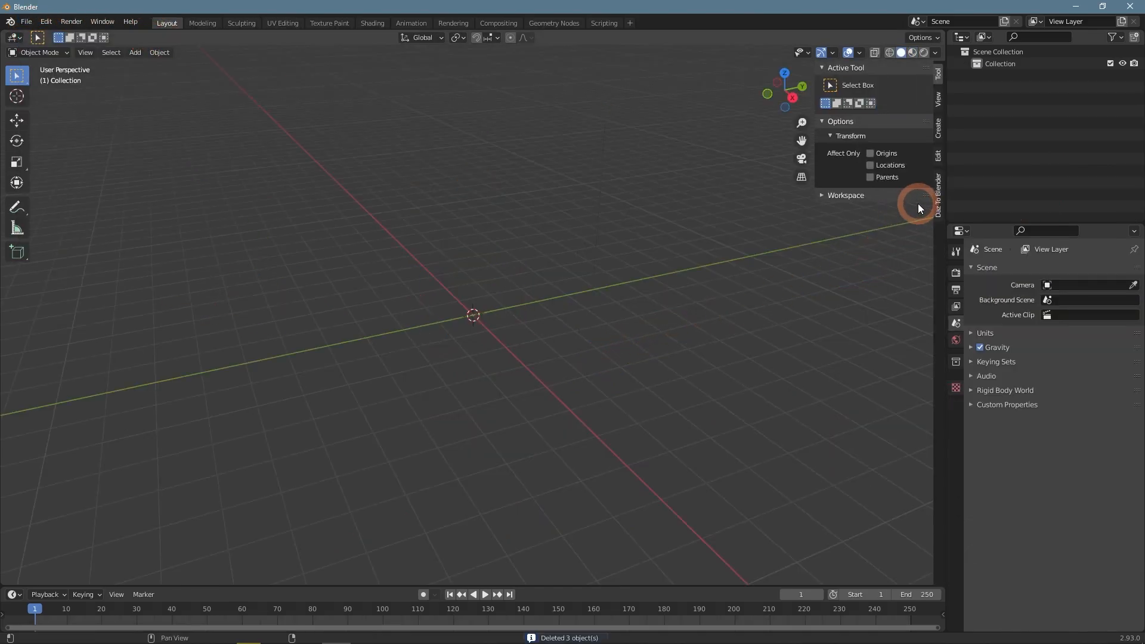
key("n")
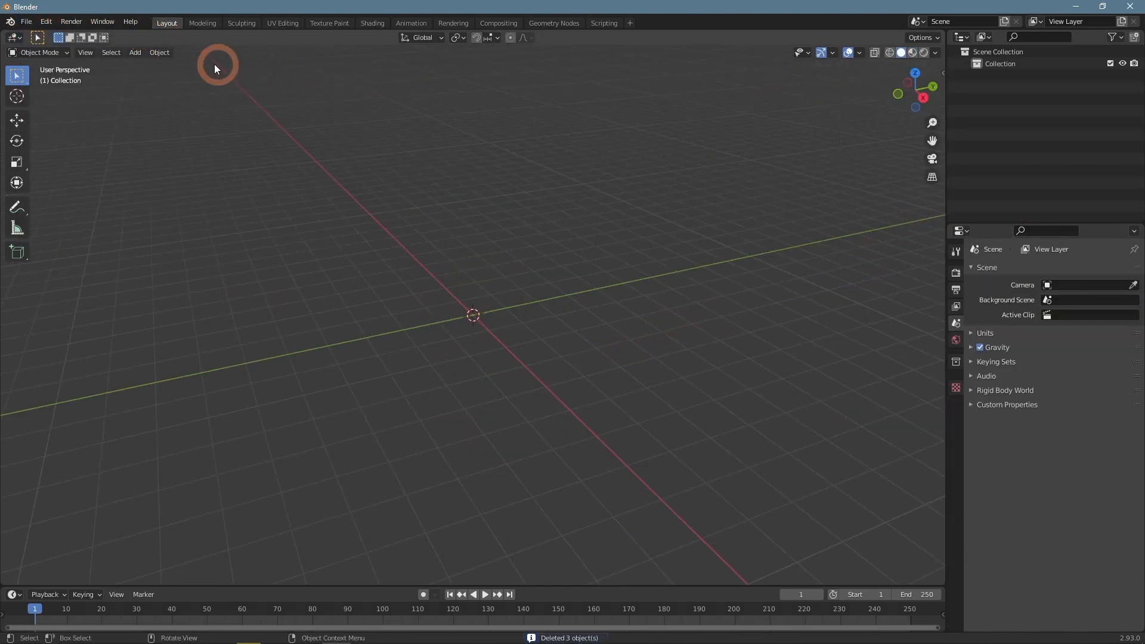
Step: Import genesis 8.1 male.fbx from the Character folder with the default FBX import settings
left_click(26, 22)
mouse_move(74, 178)
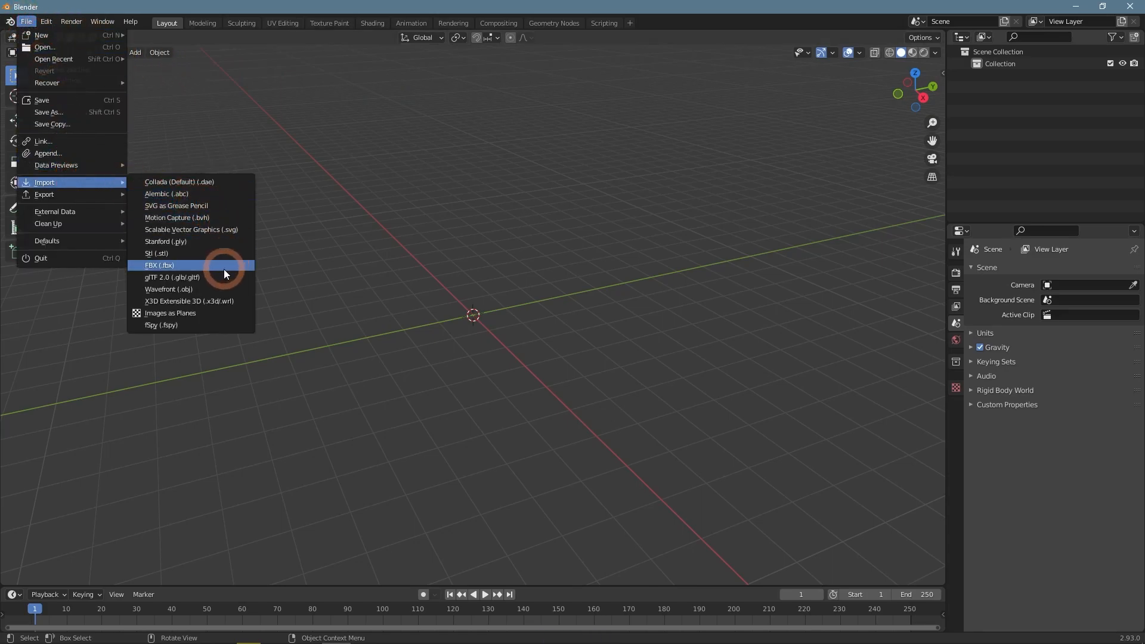
left_click(220, 264)
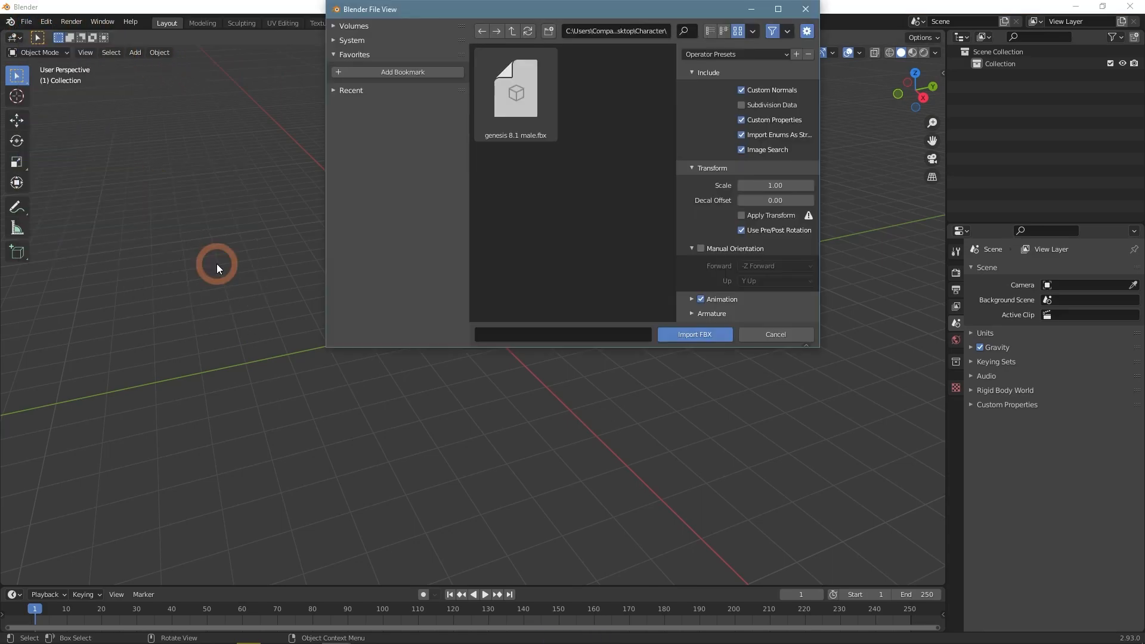
left_click(527, 109)
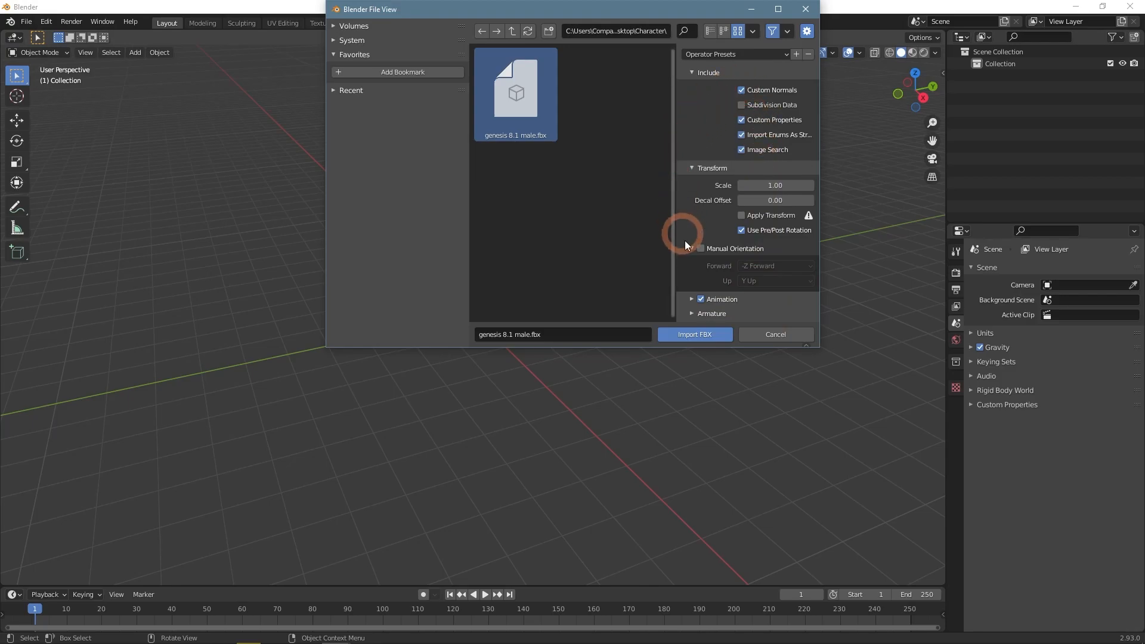
left_click(693, 335)
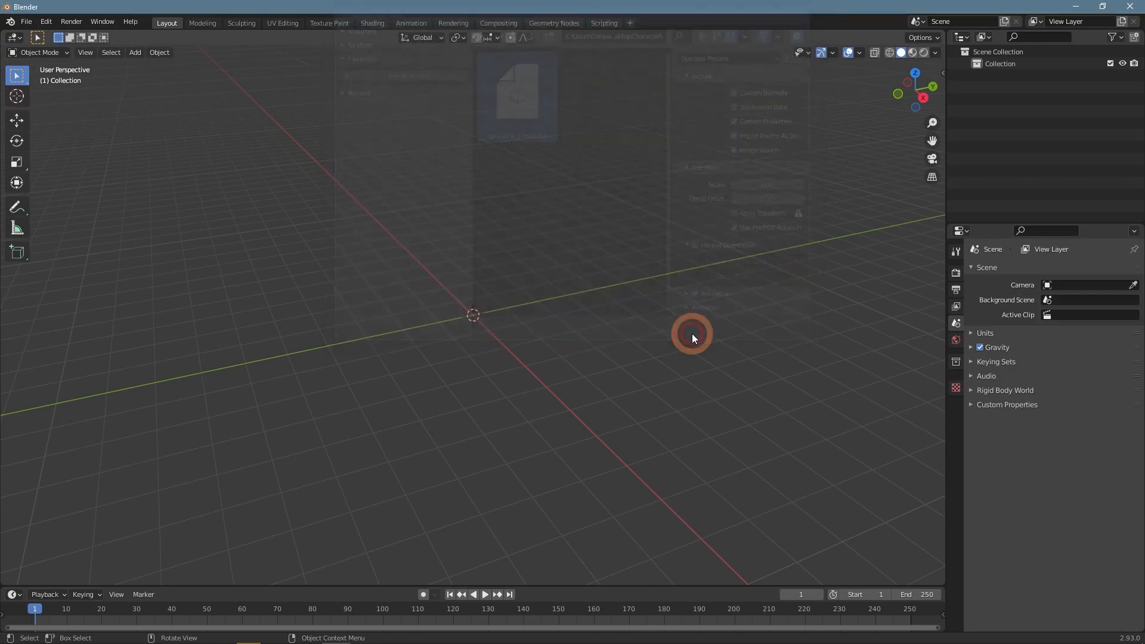
Step: Try moving parts of the imported figure, including its body mesh, and cancel each move
scroll(622, 345, "up", 5)
middle_click_drag(621, 345, 537, 367)
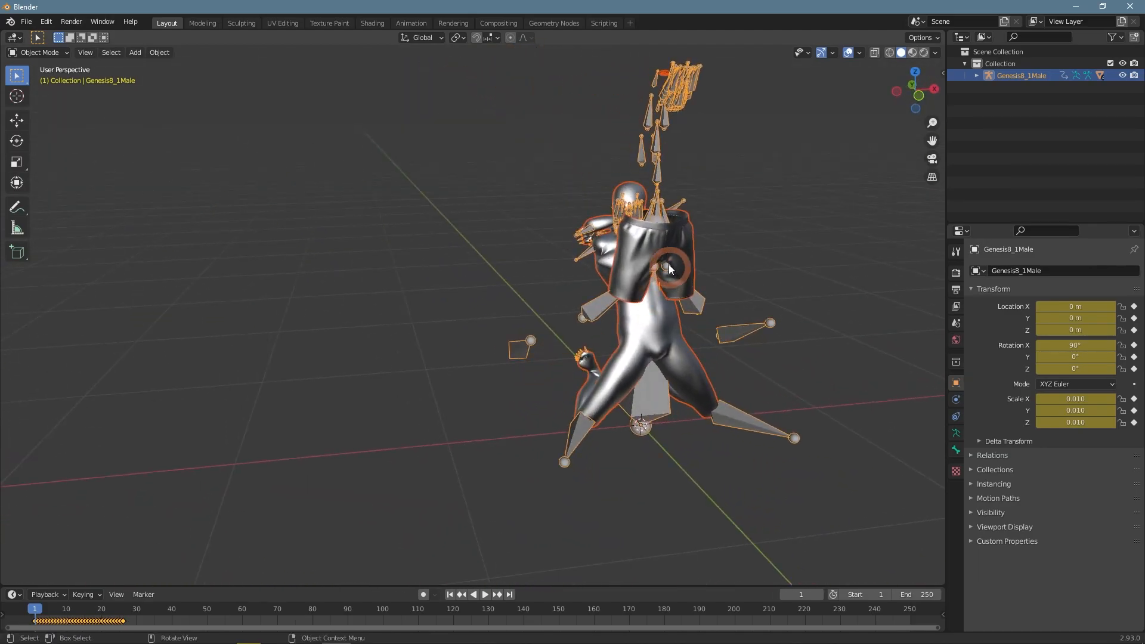
left_click(671, 261)
key("g")
right_click(759, 264)
left_click(656, 324)
key("g")
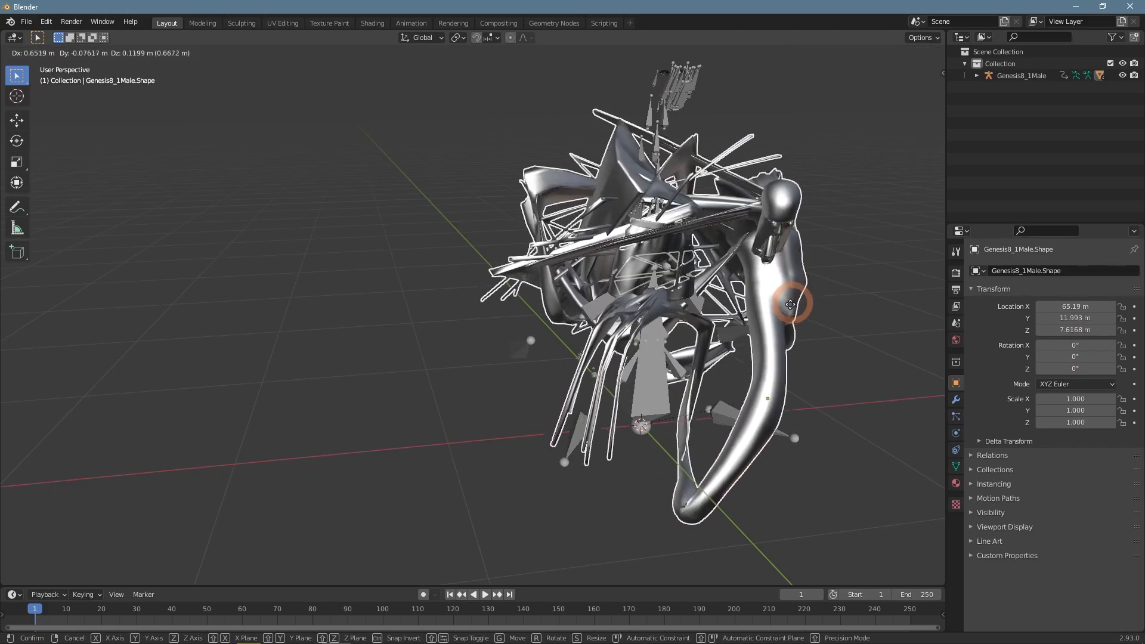
right_click(763, 316)
Step: Put the armature into Pose Mode and try rotating the bone beside the waist, cancelling the rotation
scroll(764, 316, "up", 1)
middle_click_drag(764, 316, 528, 336, "shift")
left_click(646, 299)
left_click(50, 56)
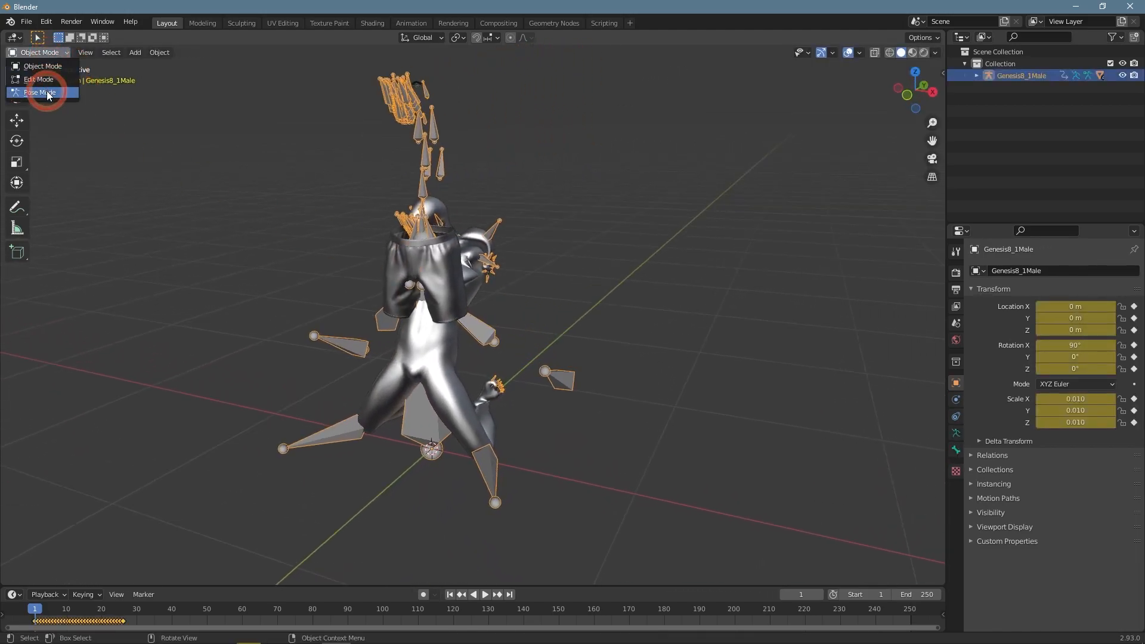
left_click(40, 92)
left_click(489, 331)
key("r")
right_click(432, 195)
Step: Try rotating the lower-leg bone, cancel the rotations and return the armature to Object Mode
left_click(486, 470)
key("r")
right_click(493, 473)
middle_click_drag(491, 476, 431, 502)
key("r")
right_click(463, 327)
left_click(462, 327)
middle_click_drag(473, 301, 320, 200)
left_click(59, 54)
left_click(42, 66)
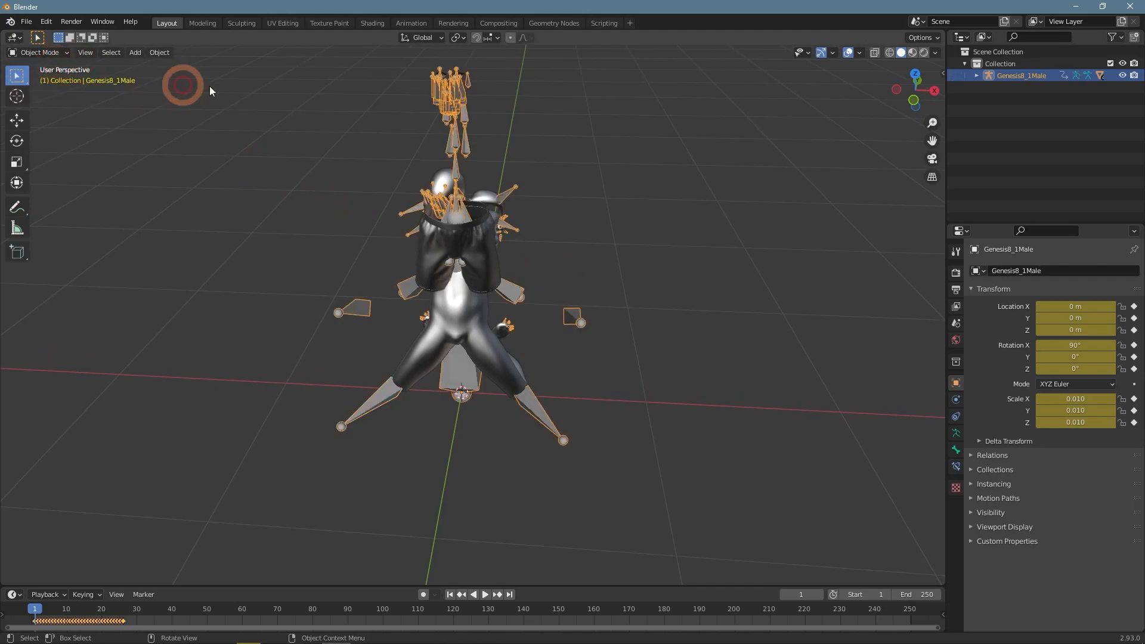
Step: Hide the imported armature and show the figure with its textures in Material Preview shading
left_click(706, 203)
middle_click_drag(706, 203, 553, 173)
left_click(486, 124)
key("h")
middle_click_drag(459, 90, 668, 240)
scroll(649, 190, "up", 5)
middle_click_drag(649, 191, 818, 105)
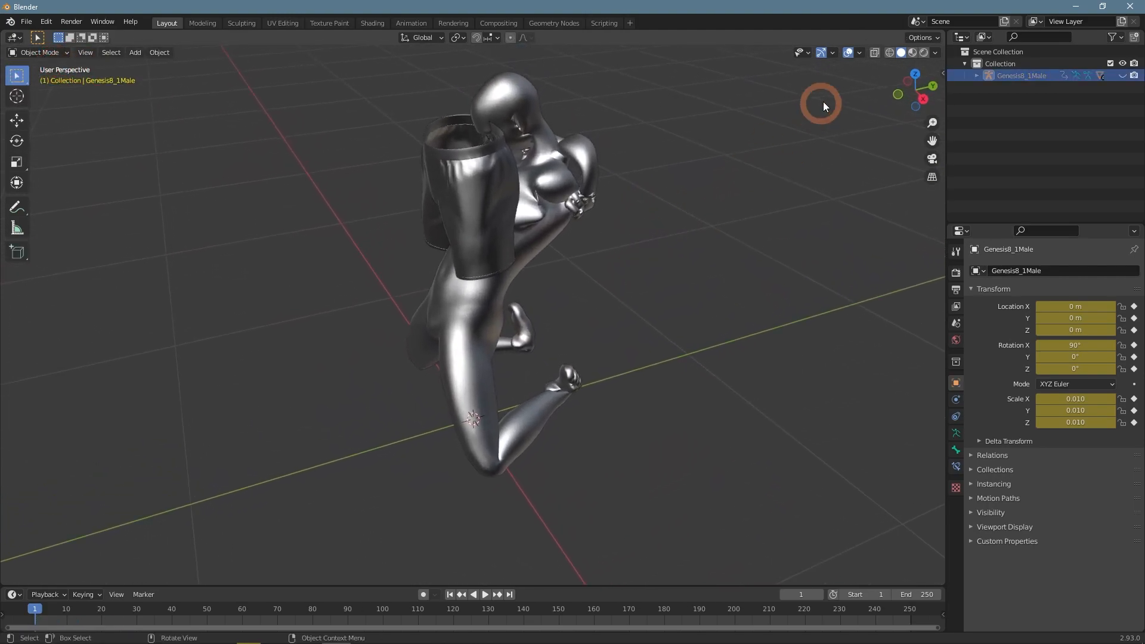
key("z")
key("KP_2")
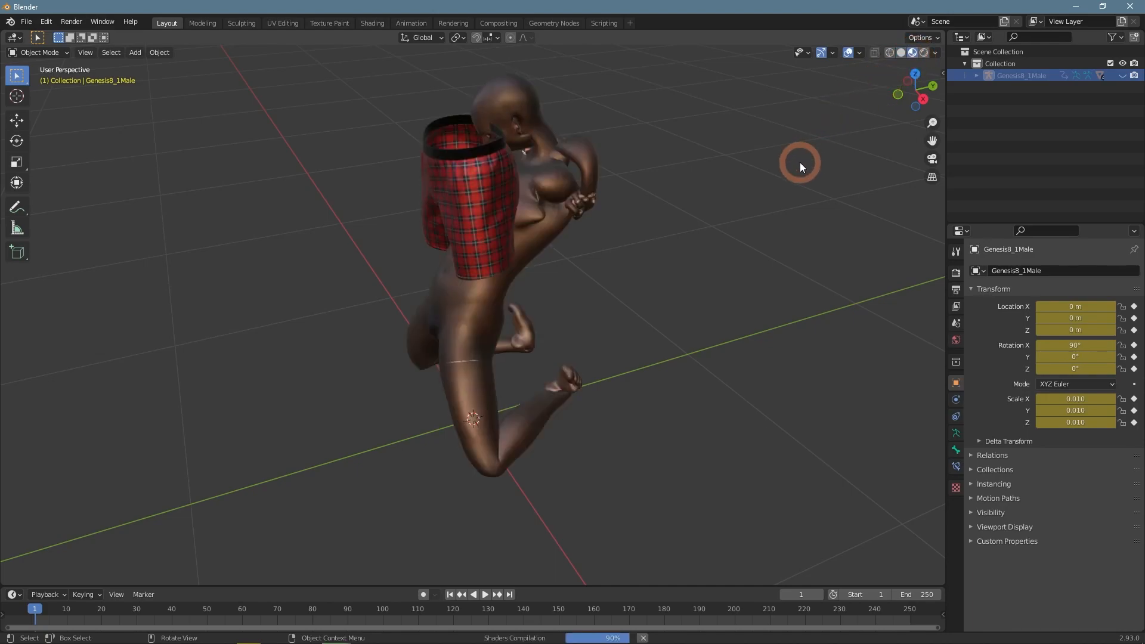
middle_click_drag(764, 192, 764, 233)
Step: On the body mesh's Face material, set Metallic to 0 and raise Roughness to about 0.869
left_click(480, 332)
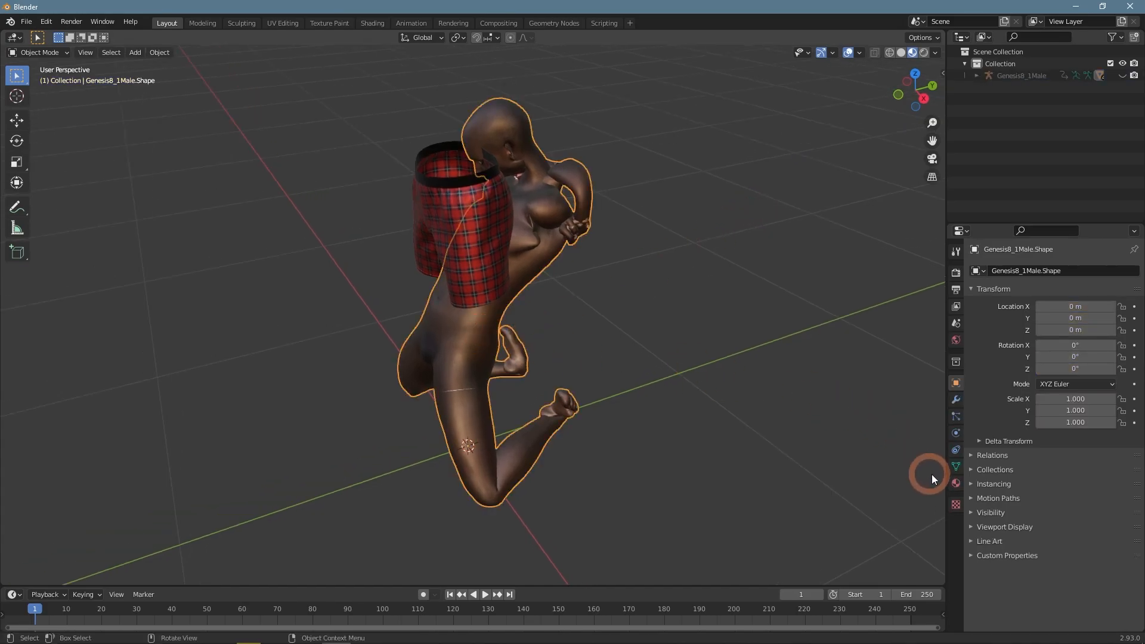
left_click(956, 483)
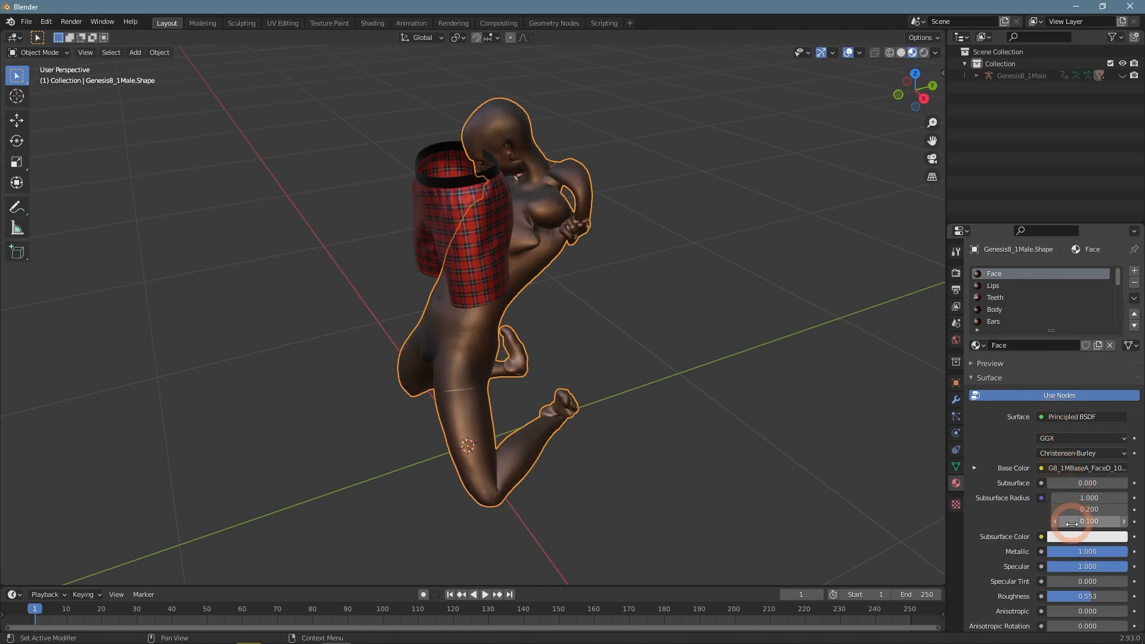
scroll(1071, 522, "down", 7)
left_click_drag(1078, 385, 1040, 385)
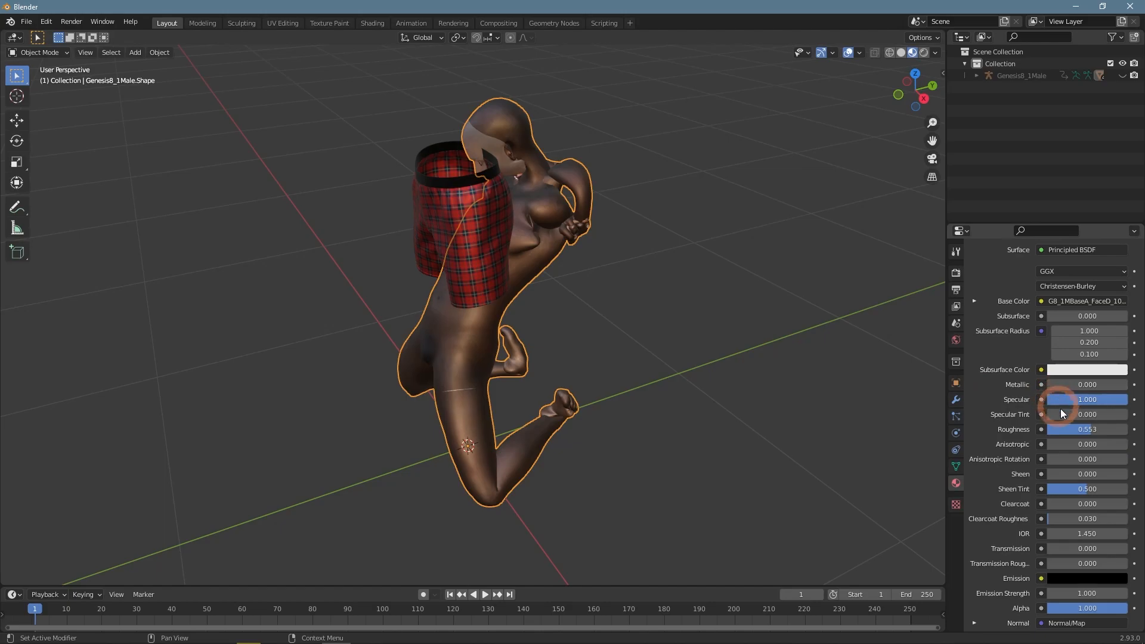
left_click_drag(1079, 428, 1105, 428)
middle_click_drag(665, 277, 849, 241)
scroll(1067, 325, "up", 5)
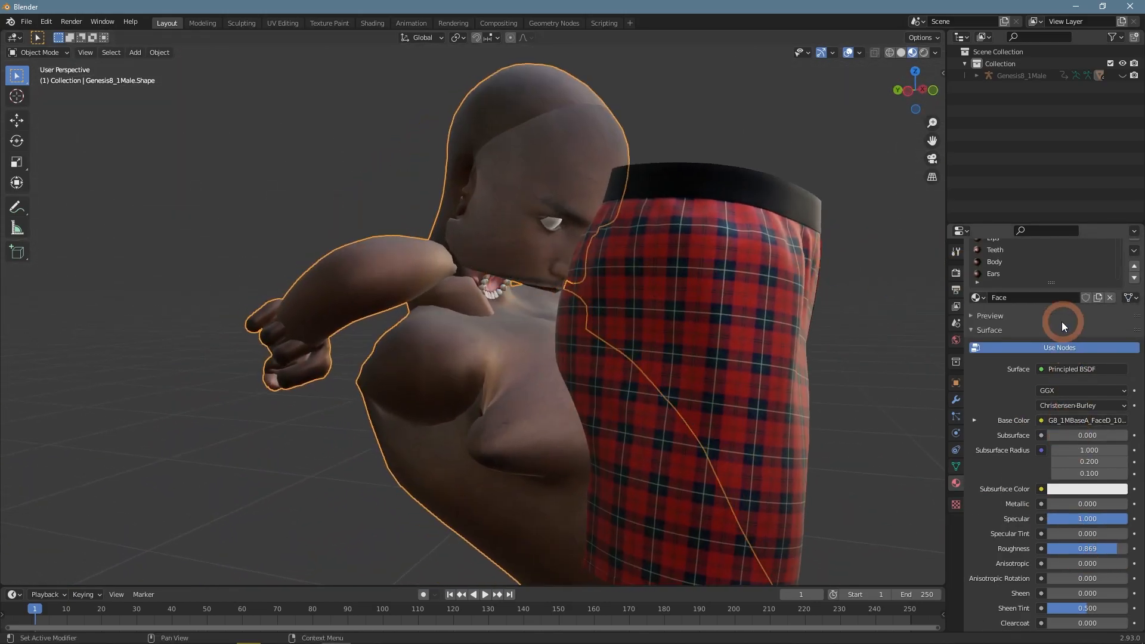
Step: Choose the body mesh's Body material for editing and hide the plaid boxers
left_click(1002, 265)
scroll(686, 314, "down", 3)
left_click(609, 323)
key("h")
left_click(570, 376)
middle_click_drag(756, 352, 694, 372)
Step: On the Body material, set Metallic to 0, raise Roughness and lower Specular
left_click_drag(1097, 507, 1018, 506)
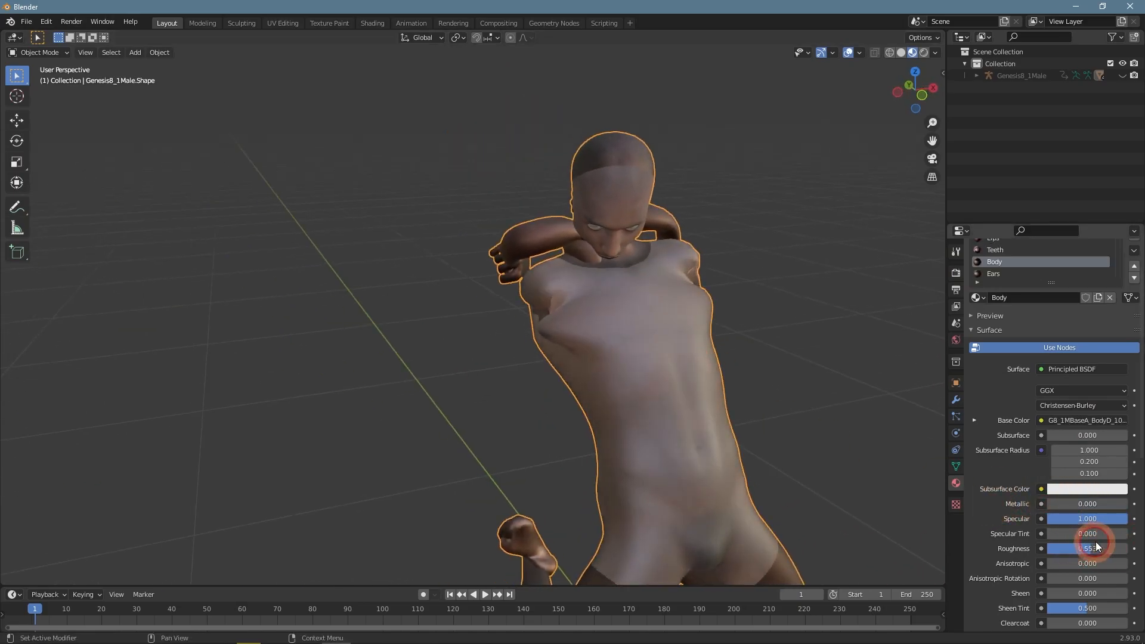
left_click_drag(1095, 553, 1132, 550)
middle_click_drag(872, 534, 644, 445)
left_click_drag(1097, 519, 986, 480)
middle_click_drag(906, 453, 537, 325)
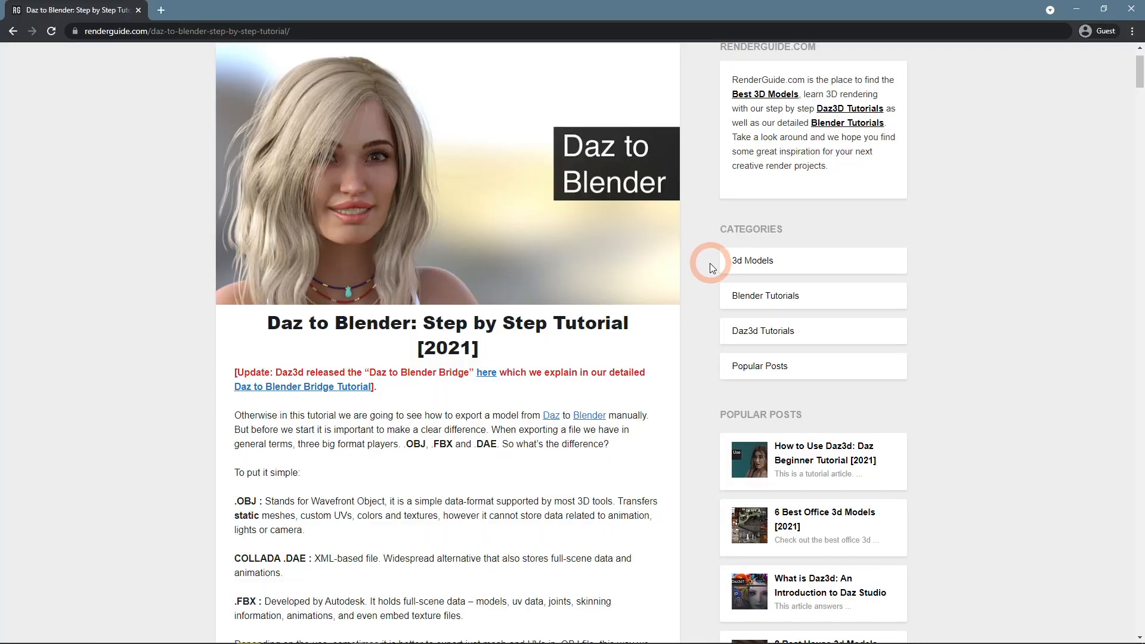
Step: Examine the RenderGuide Daz to Blender article in the browser, down to its section on exporting animation via .FBX and .DAE
scroll(704, 269, "down", 10)
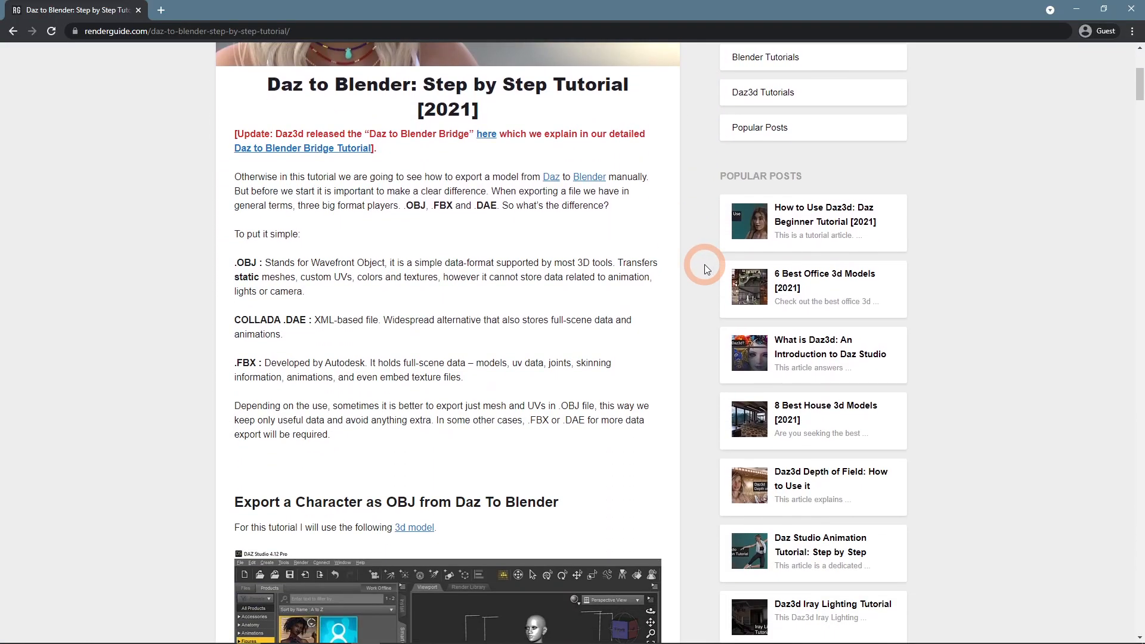
scroll(613, 250, "down", 20)
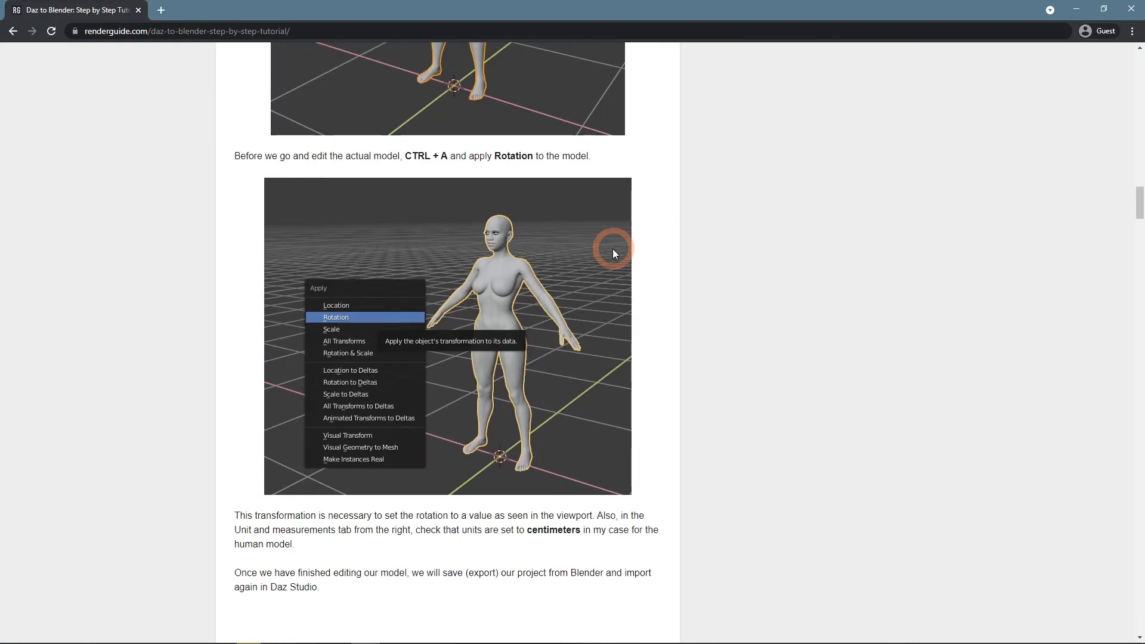
scroll(609, 248, "down", 15)
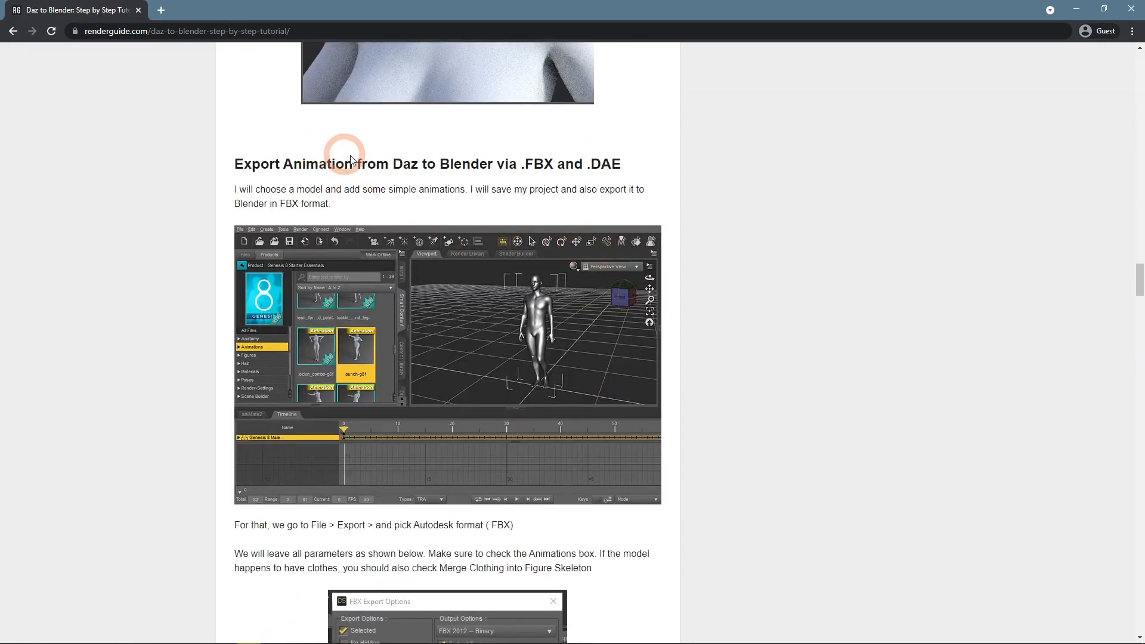
left_click_drag(520, 163, 551, 164)
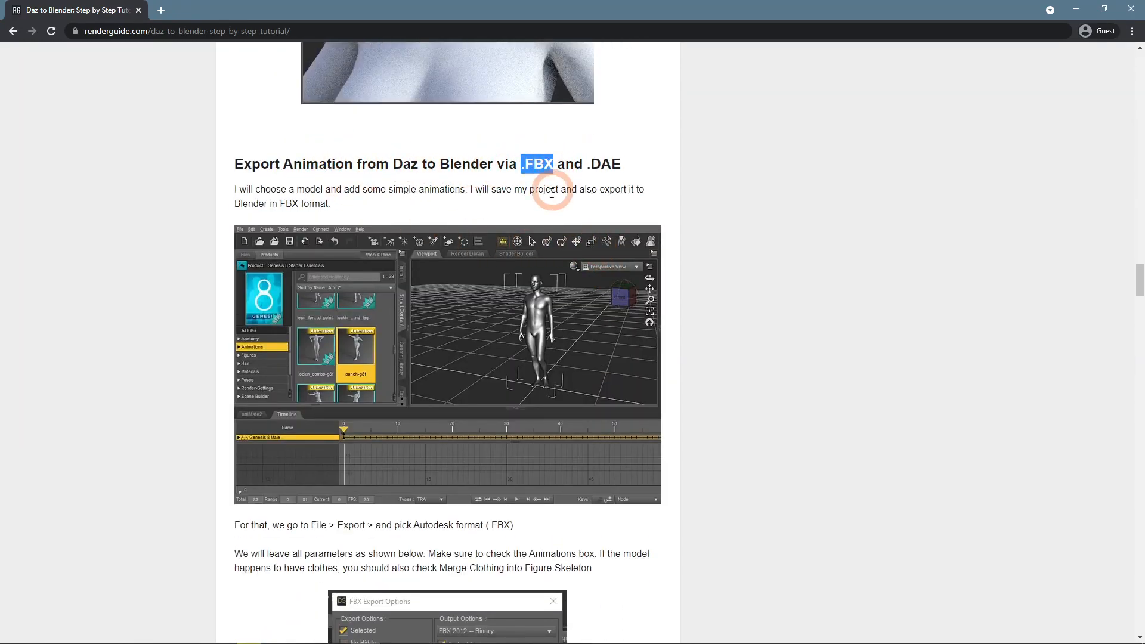
left_click(756, 241)
scroll(754, 242, "down", 4)
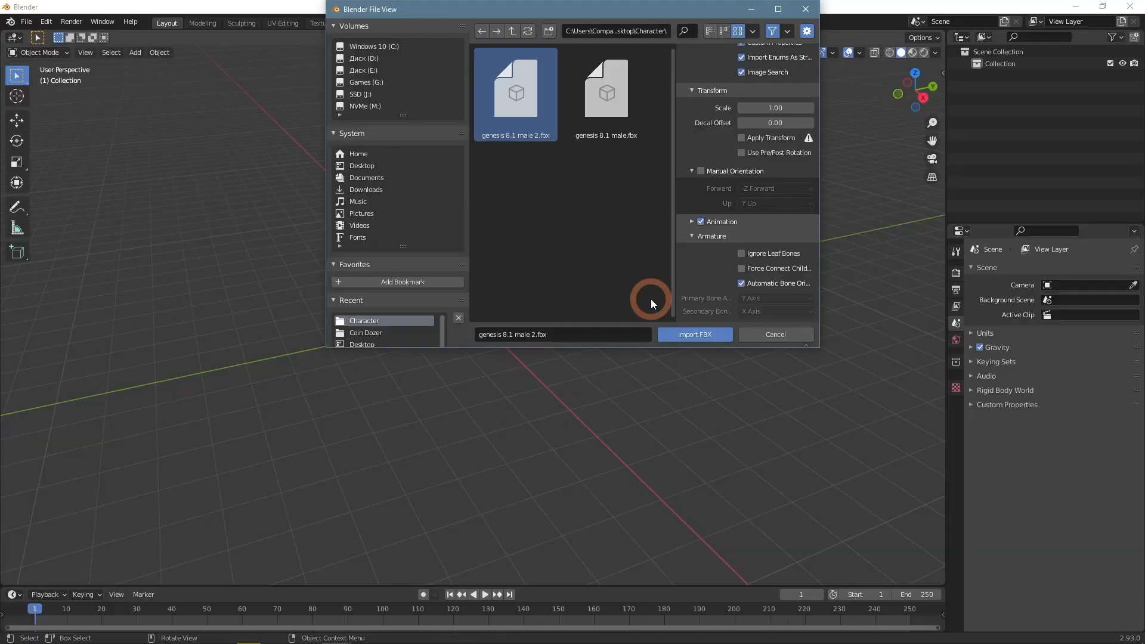
Step: Switch to Blender, review the FBX import options and import genesis 8.1 male 2.fbx
scroll(766, 284, "up", 3)
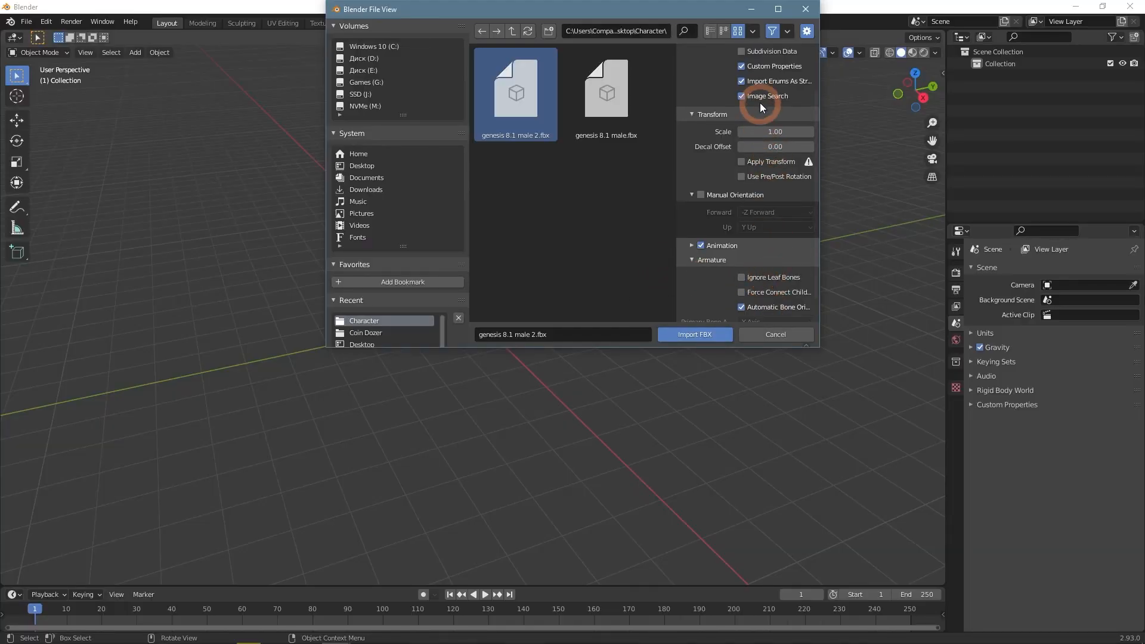
scroll(739, 85, "up", 2)
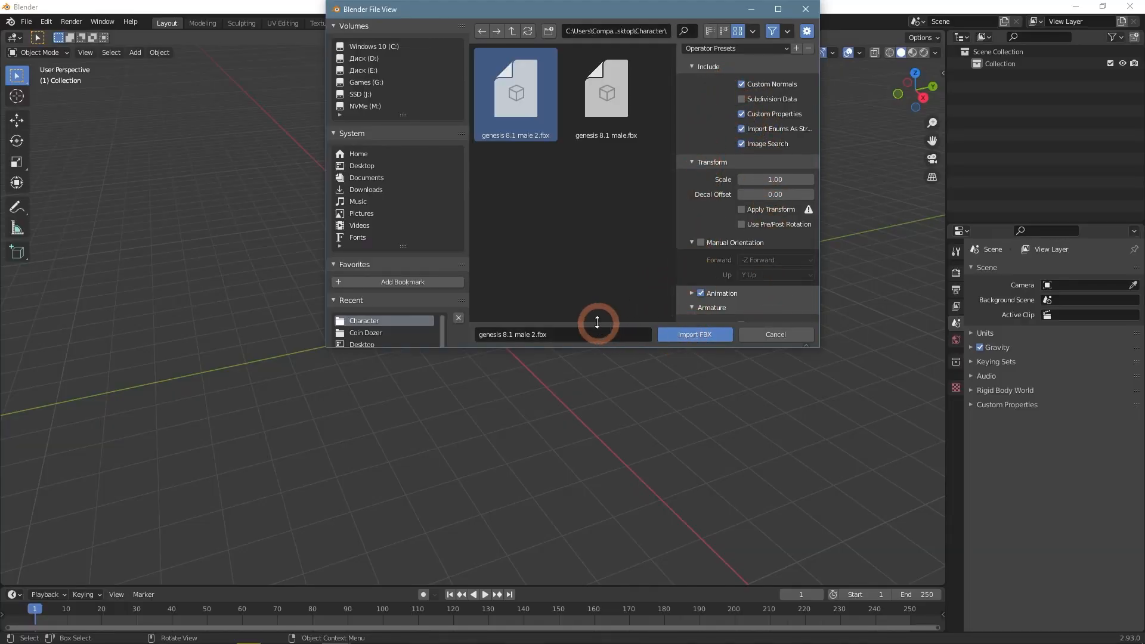
left_click(703, 335)
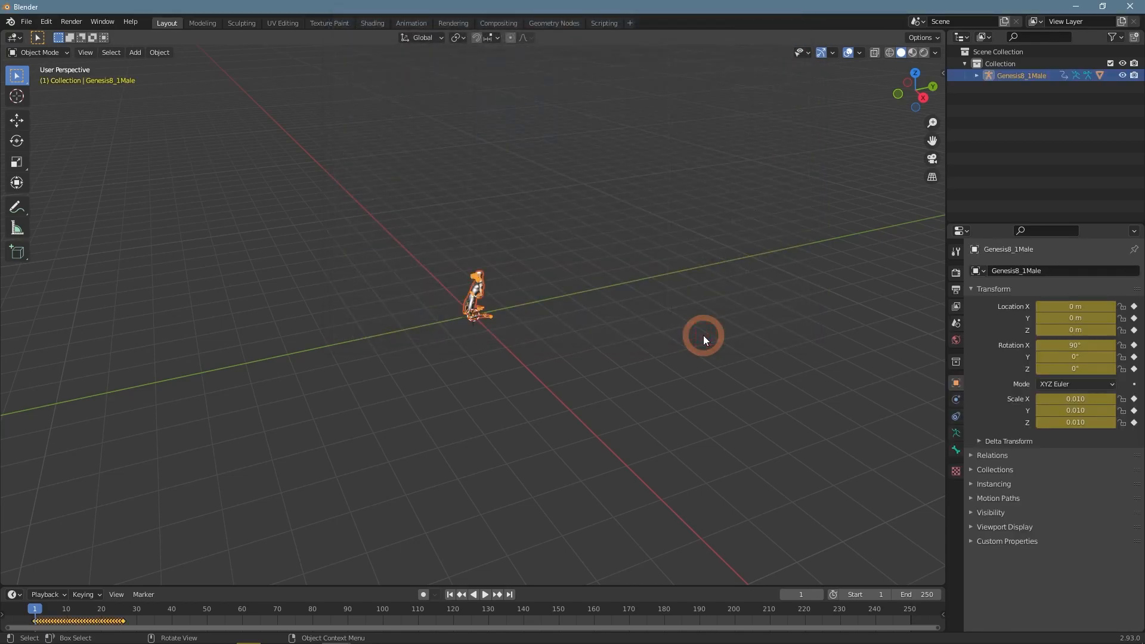
Step: Inspect the newly imported figure up close and put its armature into Pose Mode
key("KP_Decimal")
left_click(602, 328)
middle_click_drag(602, 329, 485, 291)
middle_click_drag(474, 373, 624, 299)
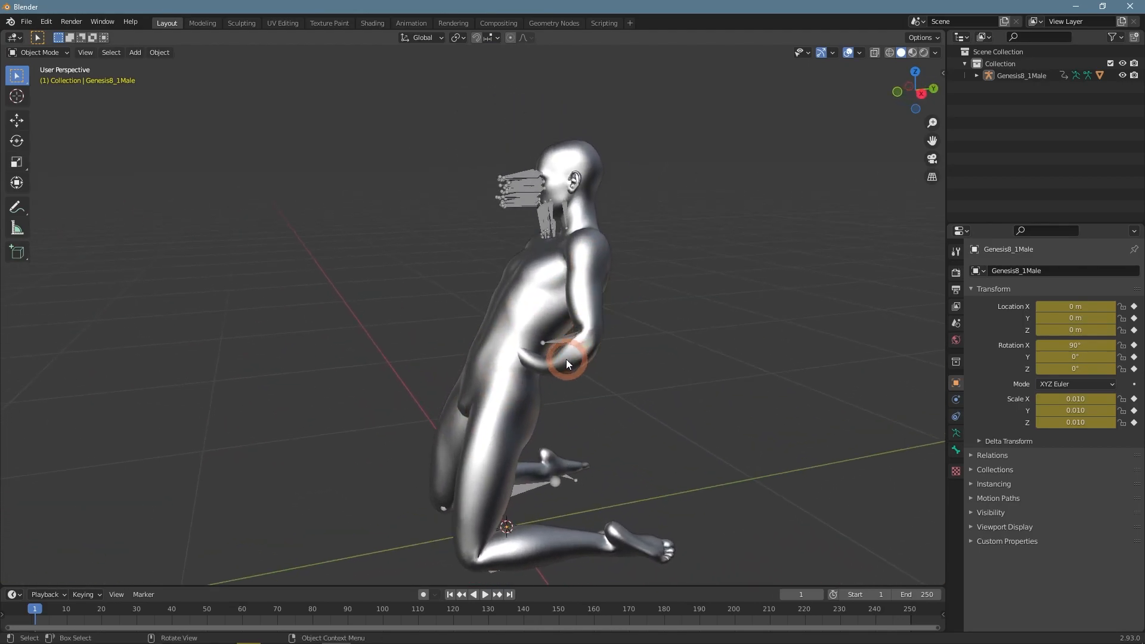
left_click(552, 343)
left_click(39, 53)
left_click(36, 92)
Step: Rotate the figure's left forearm twist bone freehand twice, checking how the arm deforms from different sides
left_click(559, 338)
key("r")
left_click(632, 389)
middle_click_drag(632, 389, 670, 322)
key("r")
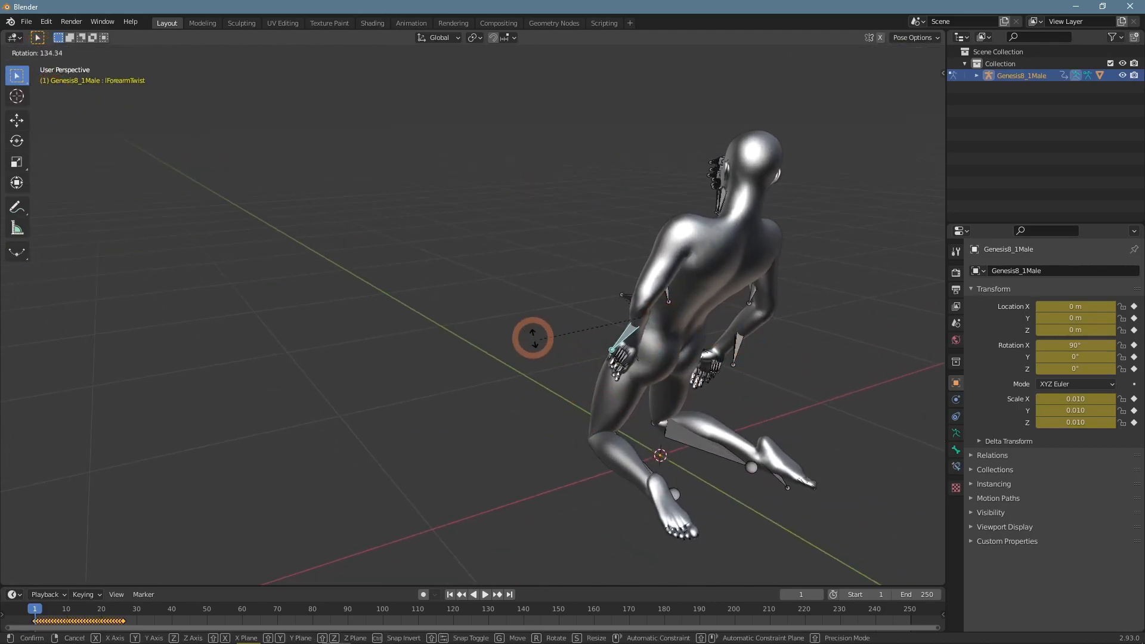
left_click(519, 263)
middle_click_drag(519, 263, 792, 325)
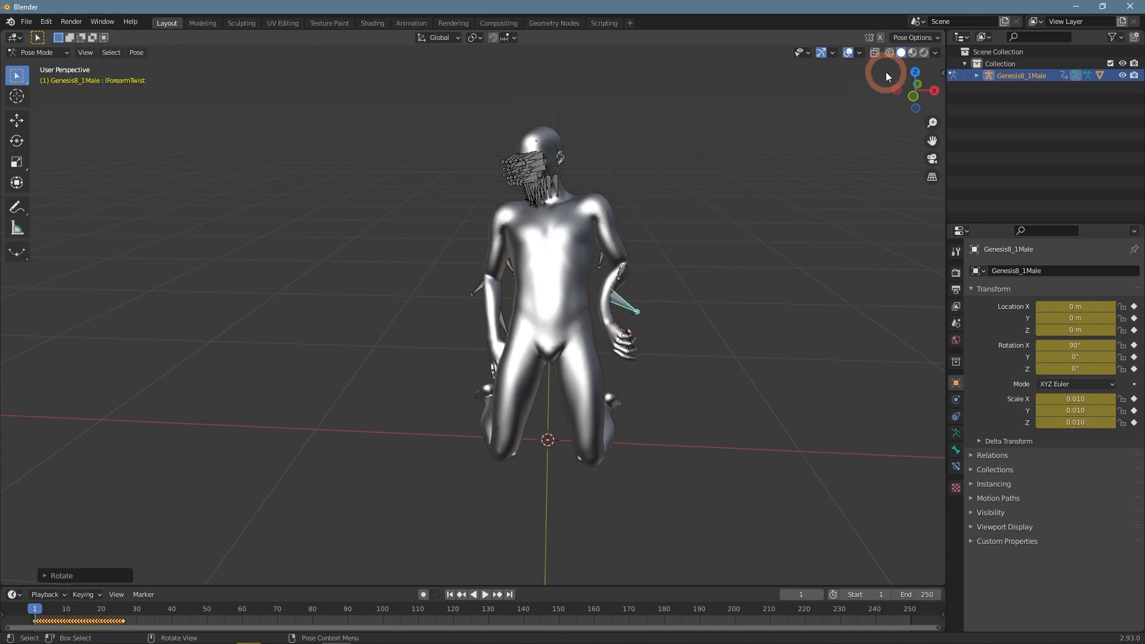
Step: Show the posed figure in Material Preview shading and deselect the forearm bone
left_click(911, 53)
middle_click_drag(780, 179, 575, 303)
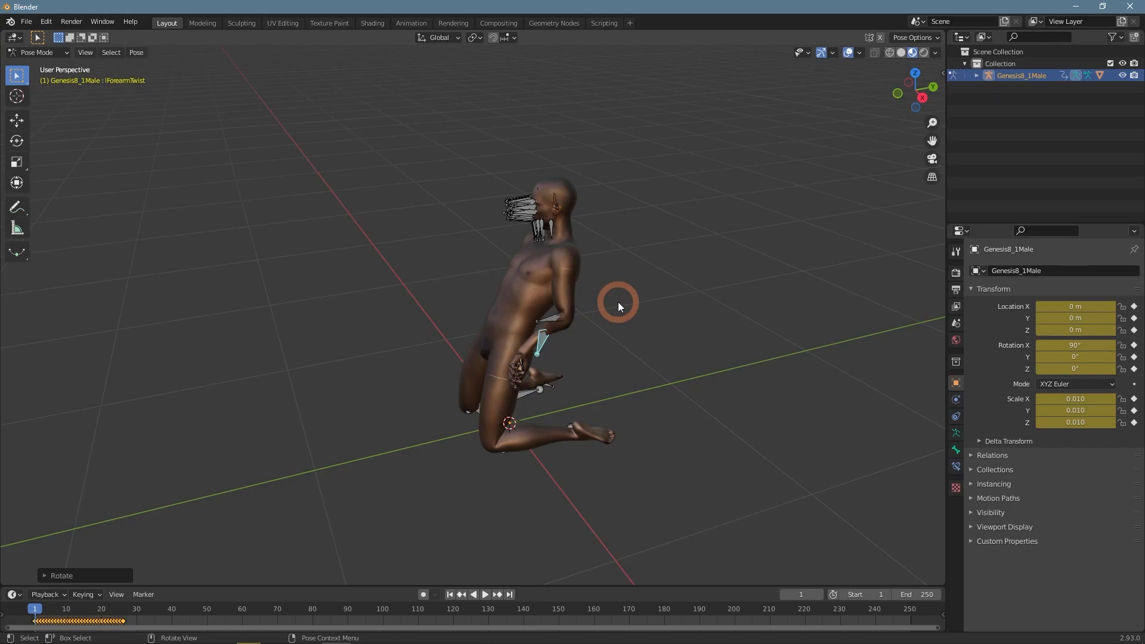
left_click(720, 327)
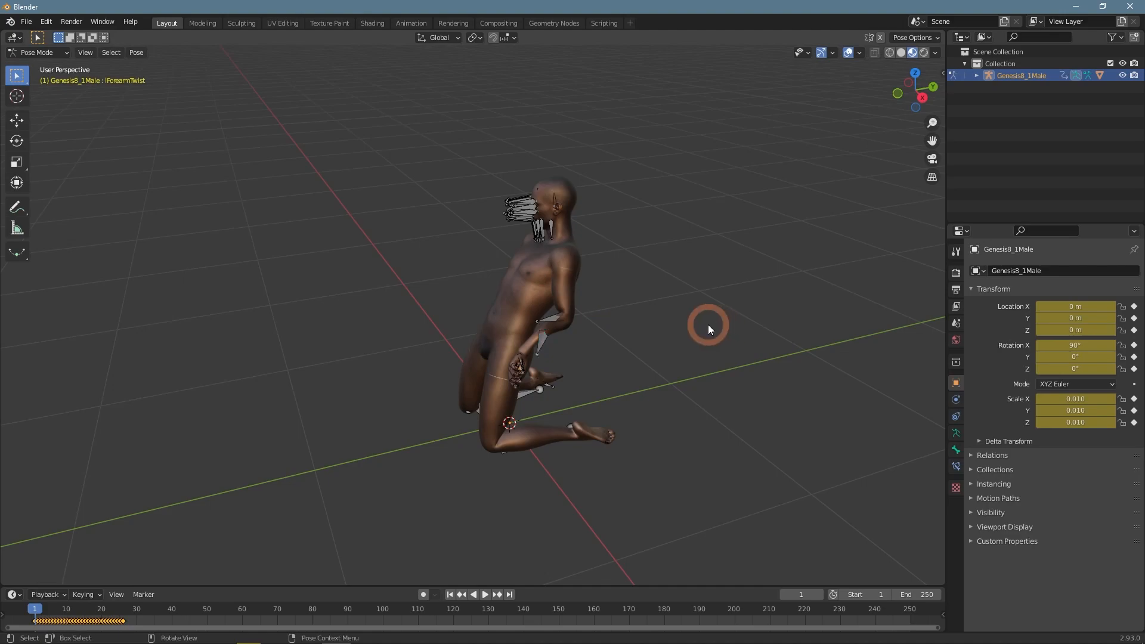
Step: Start a new general file without saving the current one and delete the default camera, cube and light
left_click(29, 26)
mouse_move(35, 42)
left_click(154, 35)
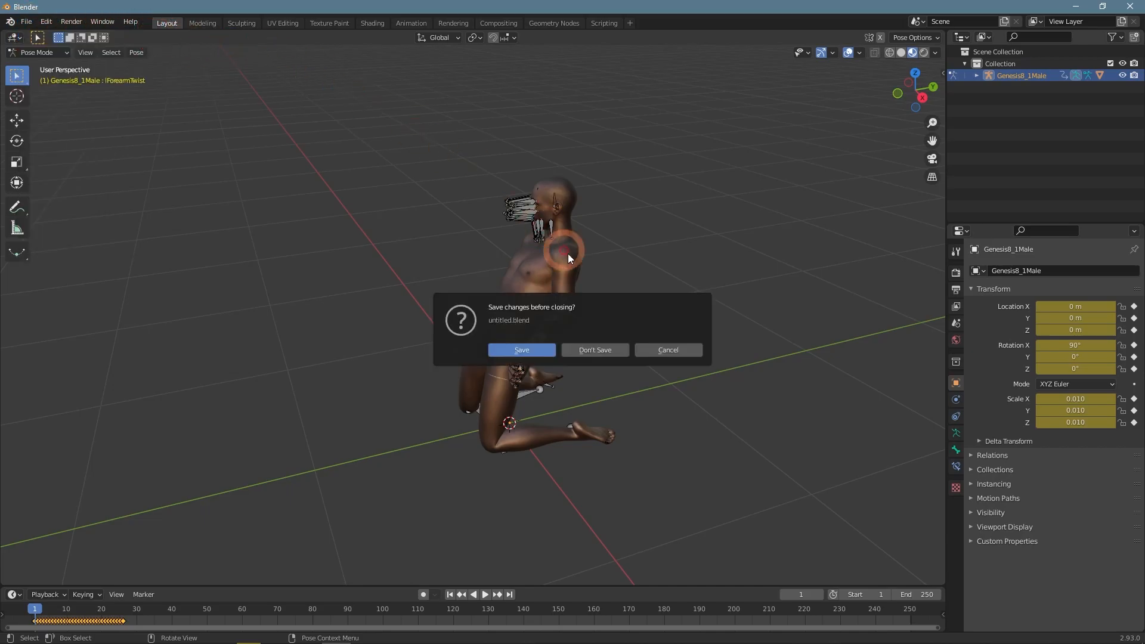
left_click(600, 350)
key("a")
key("x")
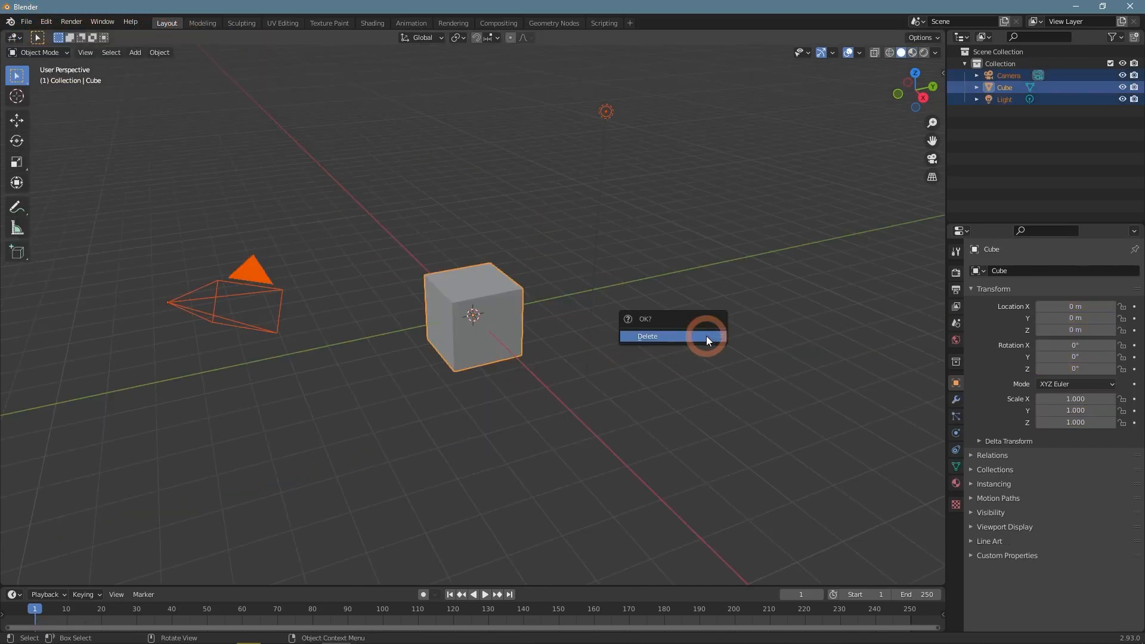
left_click(706, 335)
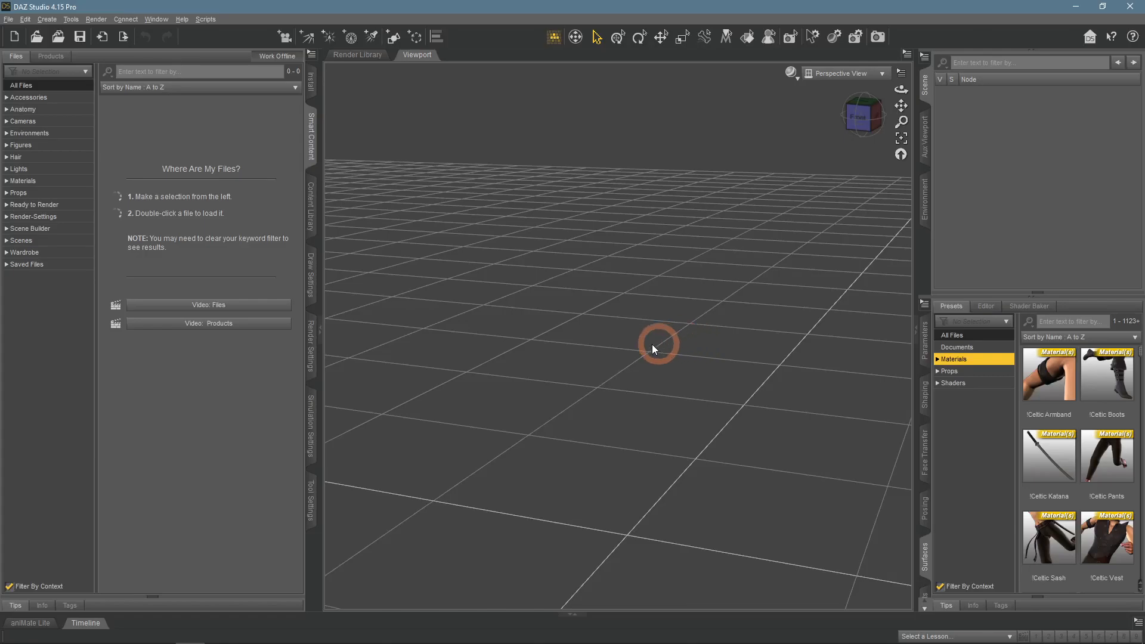
Step: Switch to DAZ Studio, load the Genesis 8.1 Basic Male figure and give it the Armani hair
left_click(28, 146)
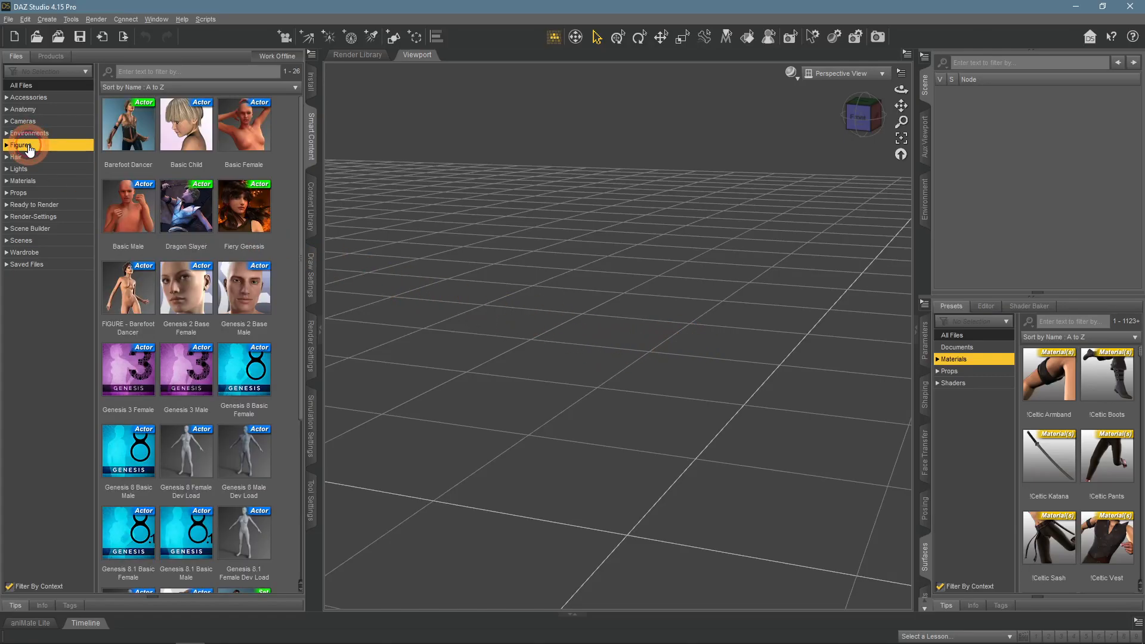
scroll(183, 303, "down", 3)
left_click(183, 302)
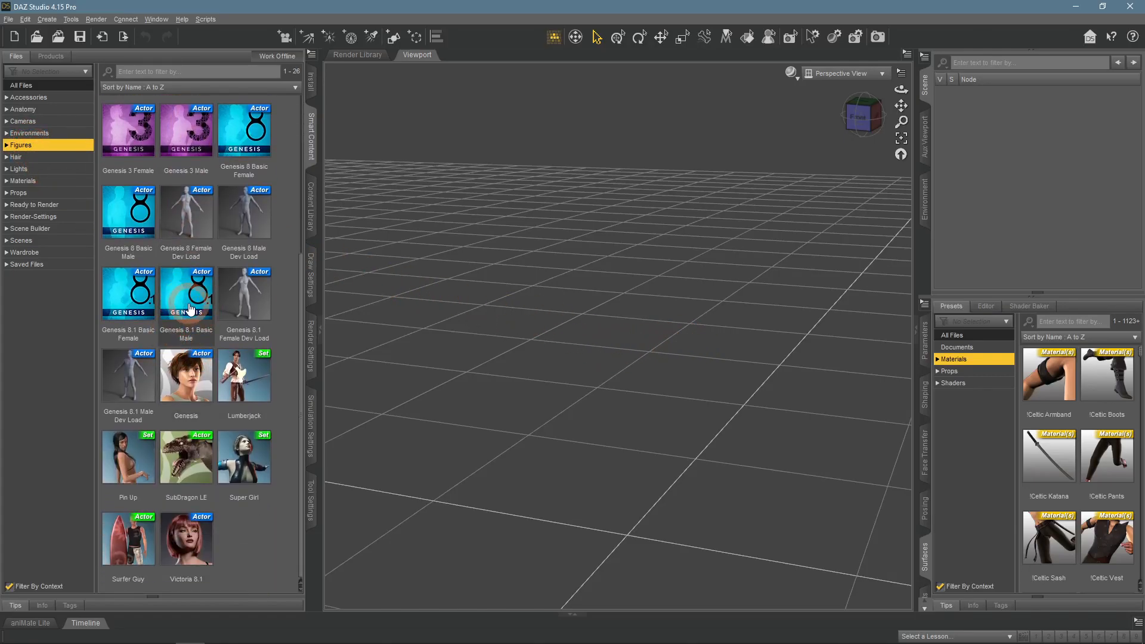
double_click(189, 309)
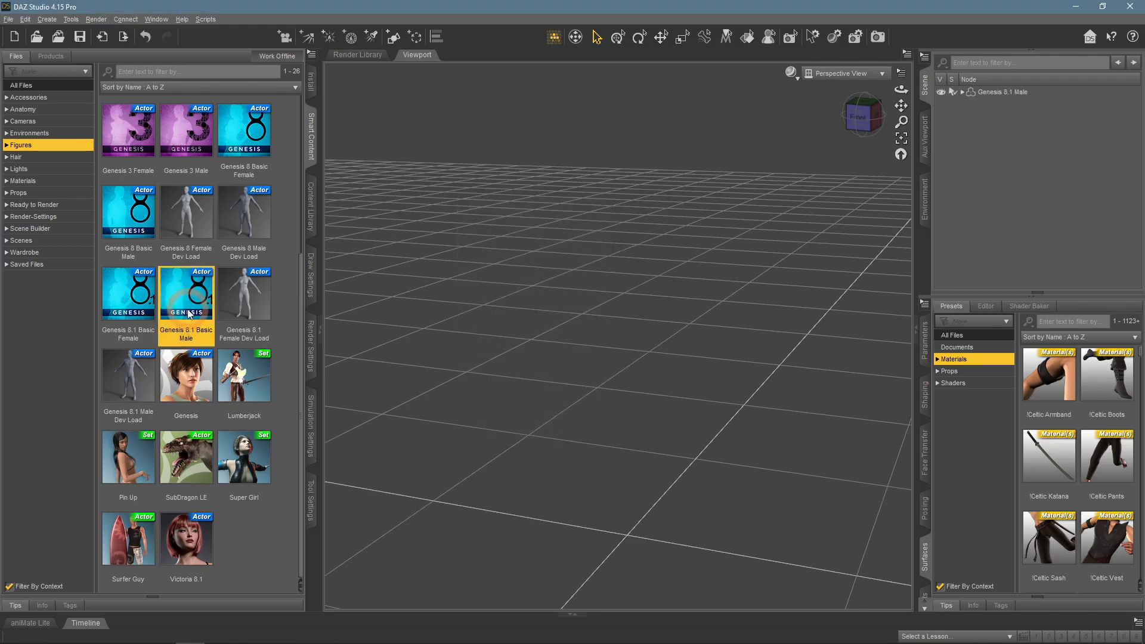
left_click(31, 135)
double_click(144, 138)
left_click(45, 140)
Step: Browse the full wardrobe without context filtering and auto-fit the Newport_Pants to the Genesis 8.1 Male
left_click(26, 194)
left_click(11, 586)
left_click(231, 368)
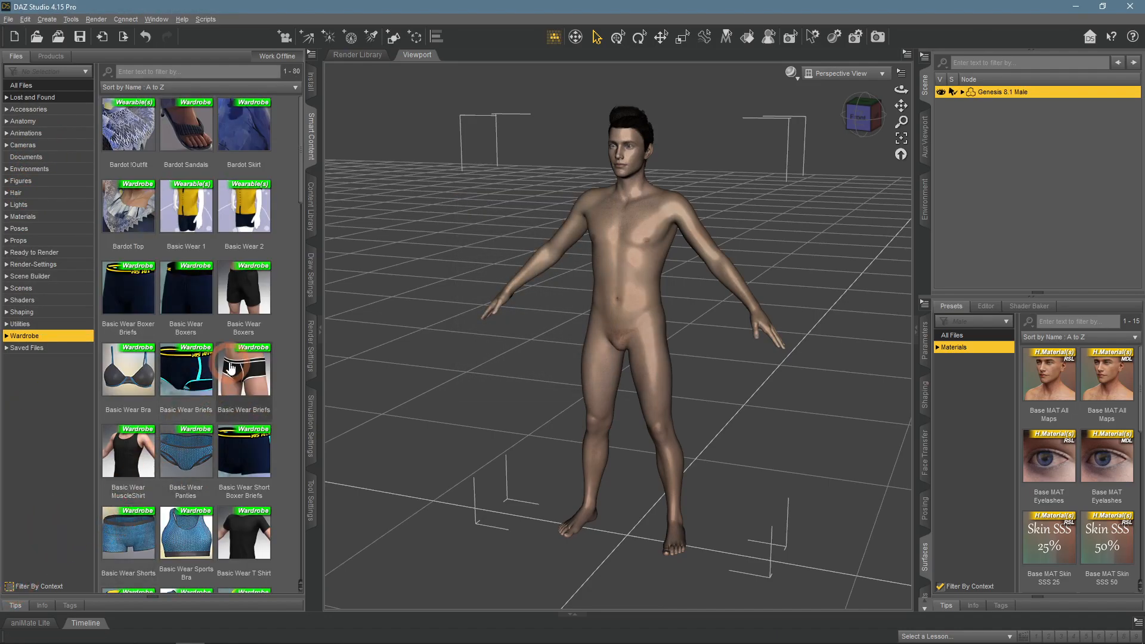
scroll(231, 368, "down", 3)
scroll(232, 368, "down", 12)
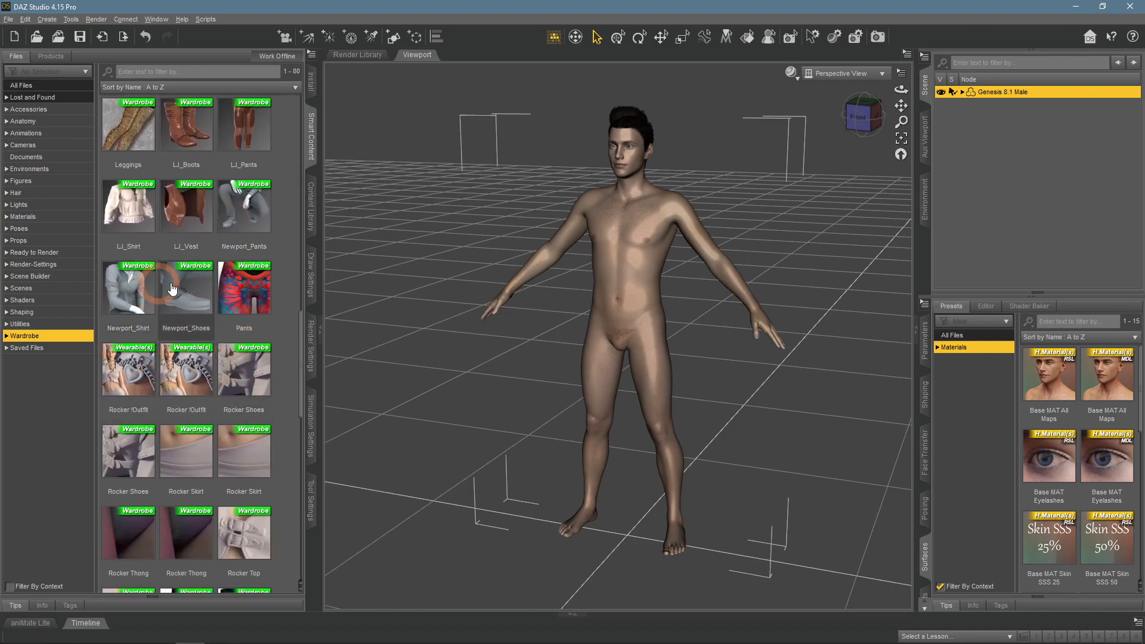
double_click(250, 223)
left_click(546, 316)
left_click(539, 368)
left_click(527, 339)
left_click(516, 359)
left_click(582, 357)
Step: Dress the figure in the Newport_Shirt and Newport_Shoes, auto-fitting both items to it
double_click(144, 295)
left_click(529, 316)
left_click(544, 368)
left_click(580, 357)
double_click(200, 297)
left_click(529, 316)
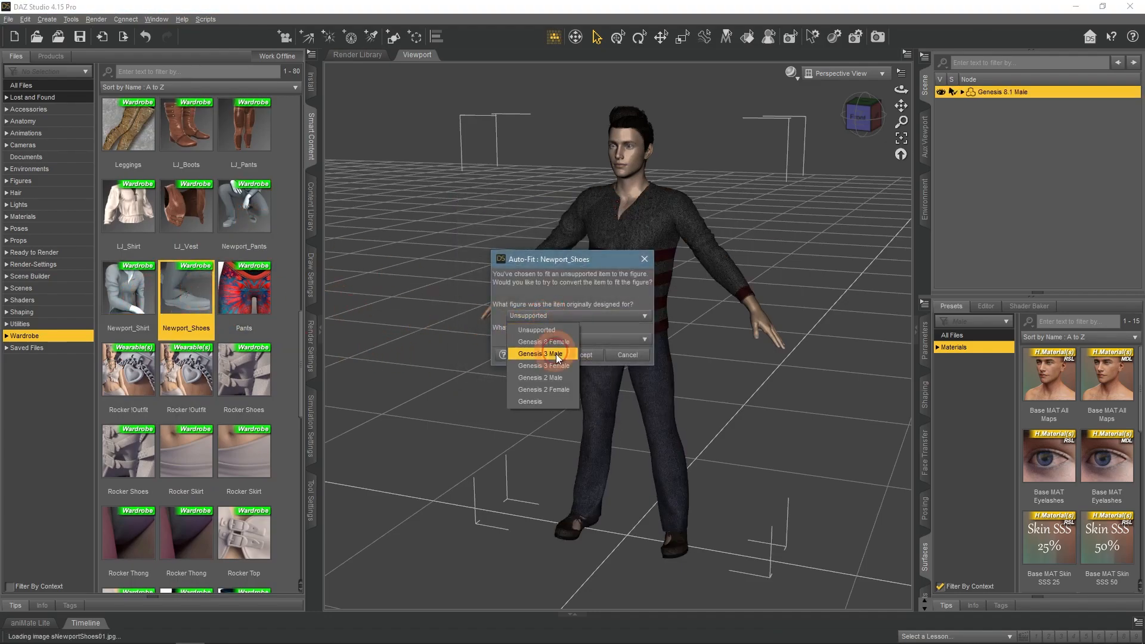
left_click(544, 335)
left_click(578, 358)
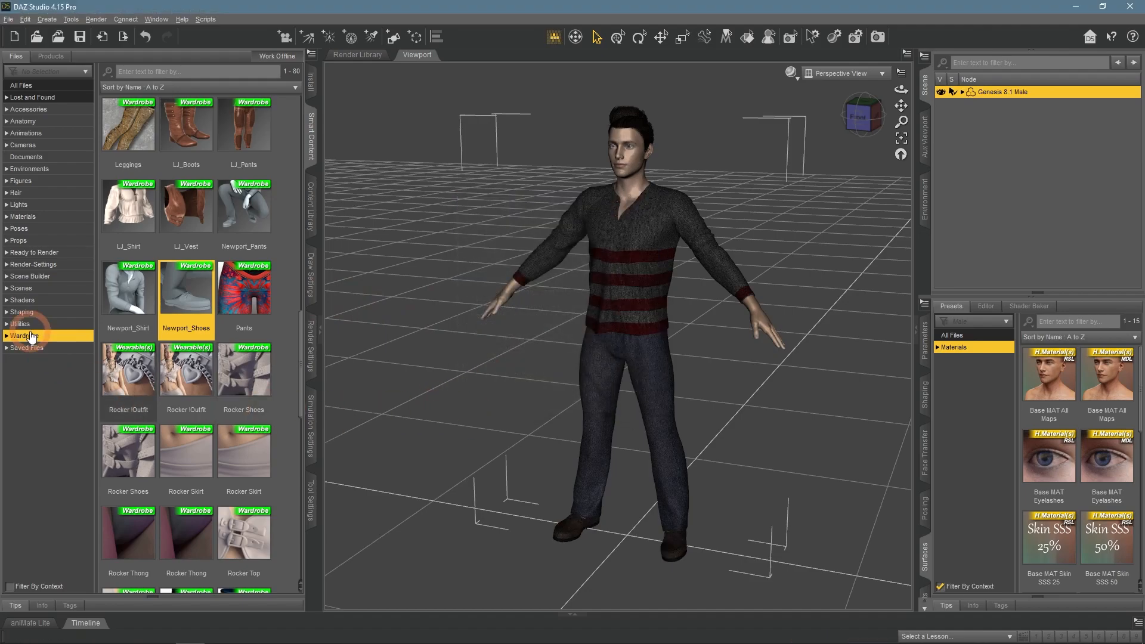
Step: Add the Dark Fantasy Long Blade Hand Left prop to the figure's left hand
left_click(28, 229)
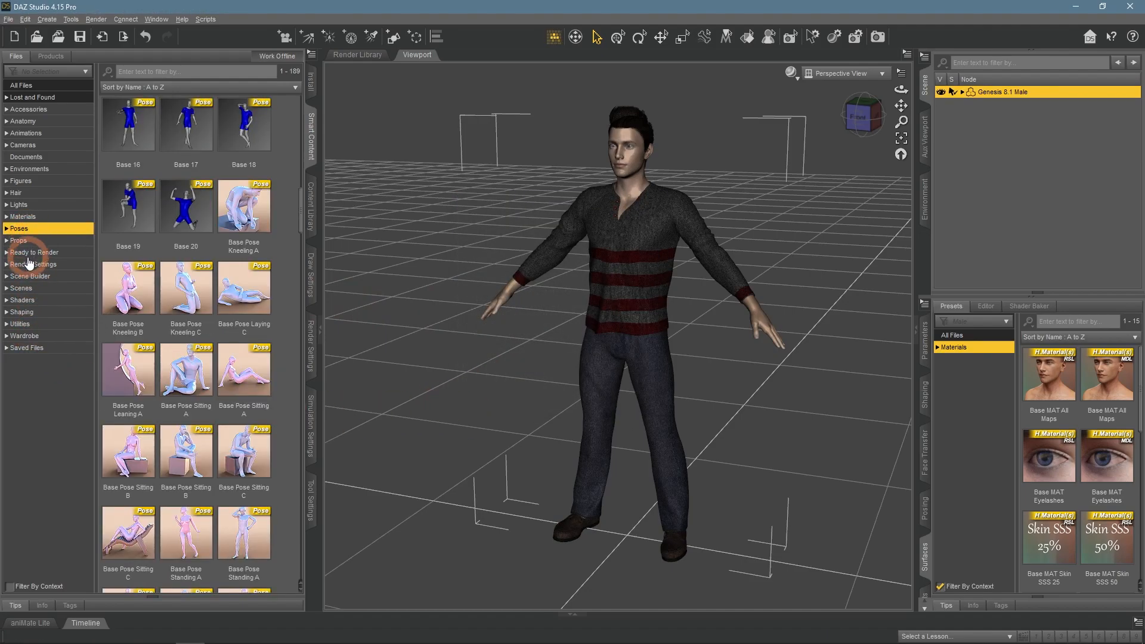
left_click(20, 241)
left_click(240, 237)
double_click(251, 220)
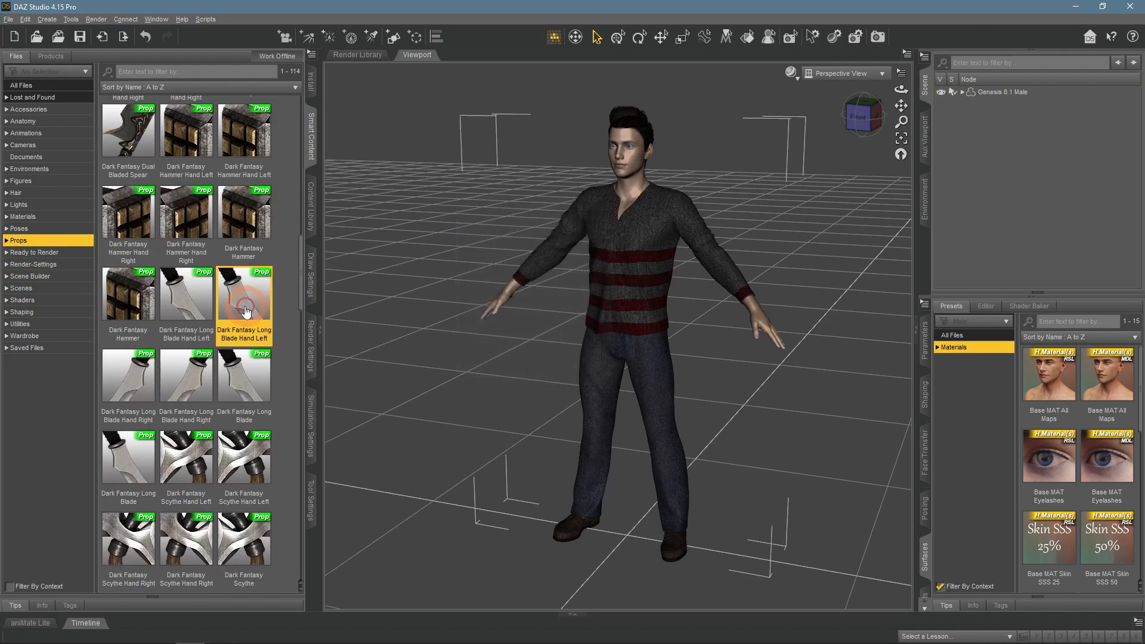
double_click(190, 318)
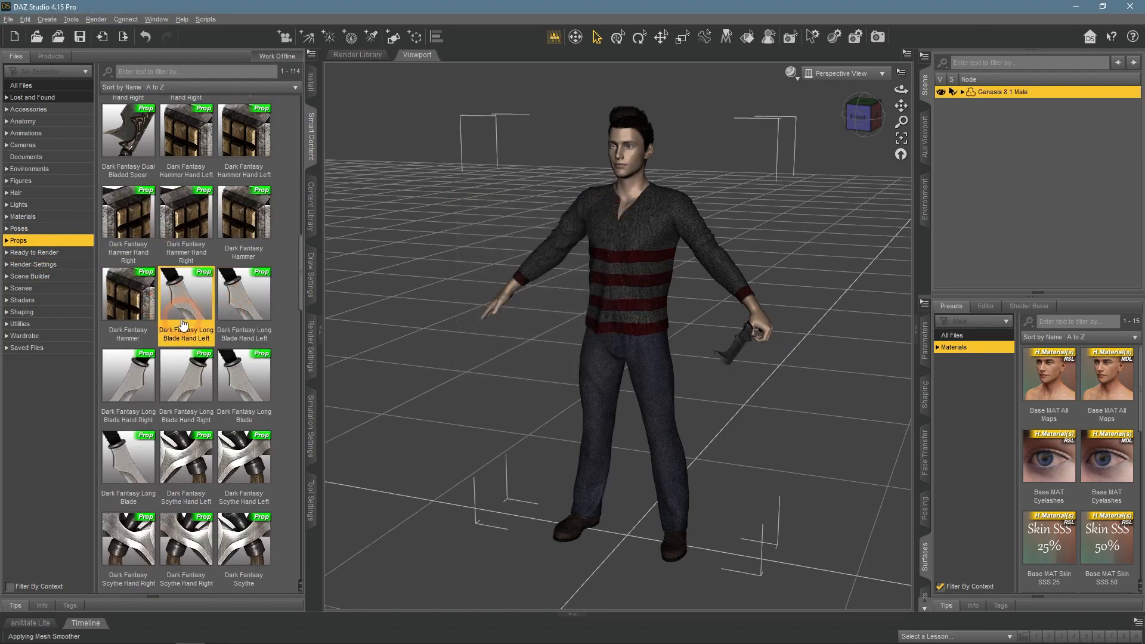
Step: Filter the poses by context again and apply Base Pose Kneeling A to the figure
left_click(27, 229)
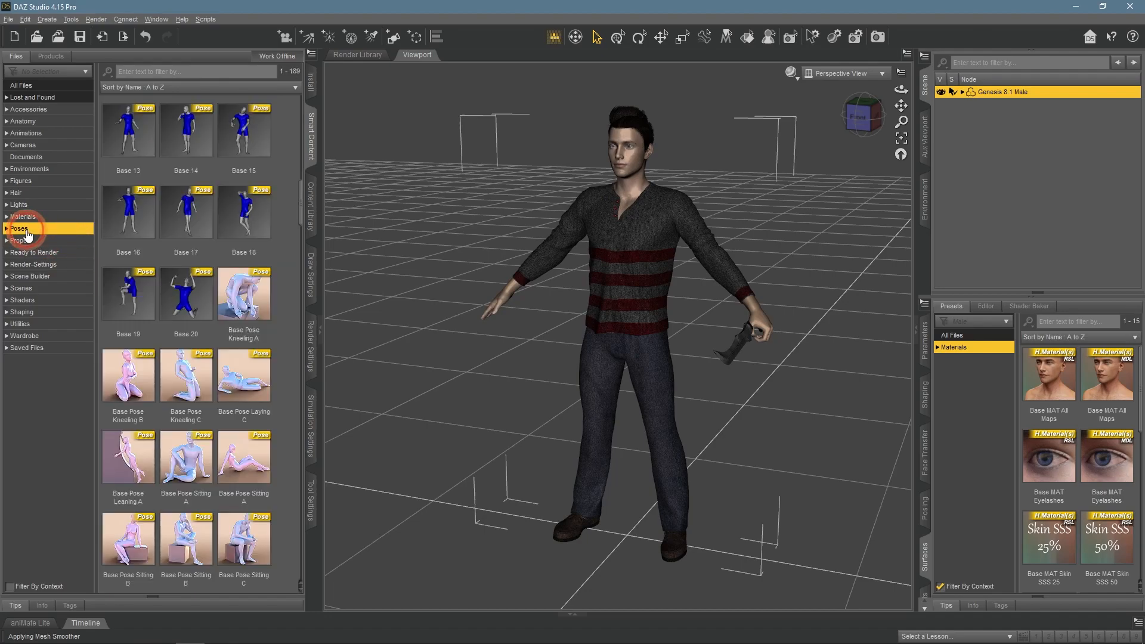
left_click(9, 586)
left_click(141, 145)
double_click(136, 130)
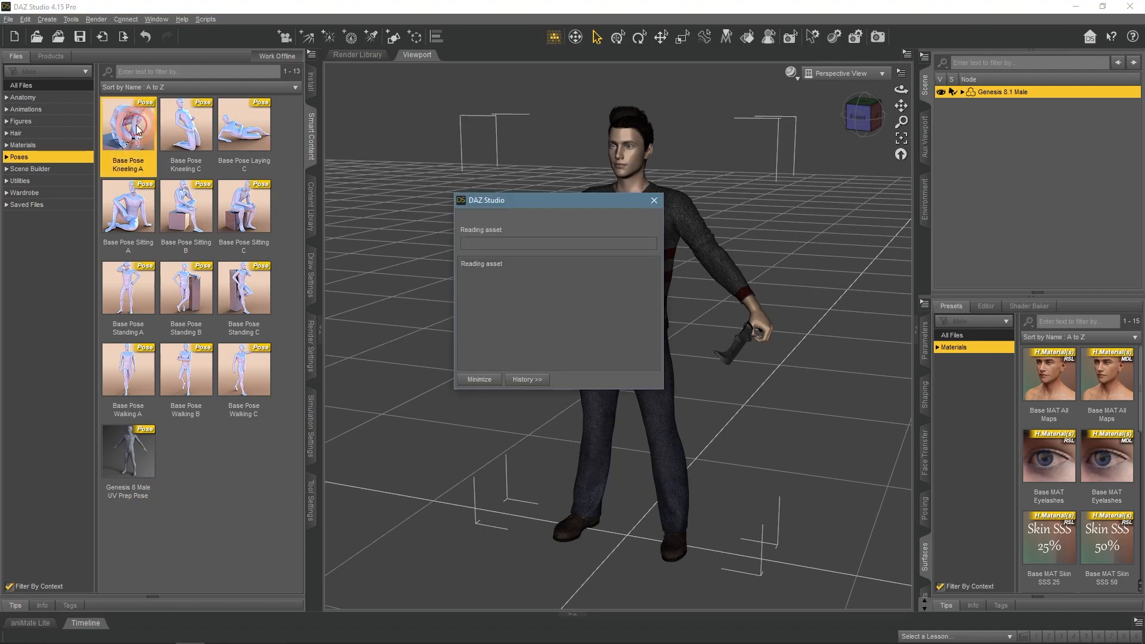
left_click_drag(907, 101, 725, 357)
scroll(725, 267, "up", 4)
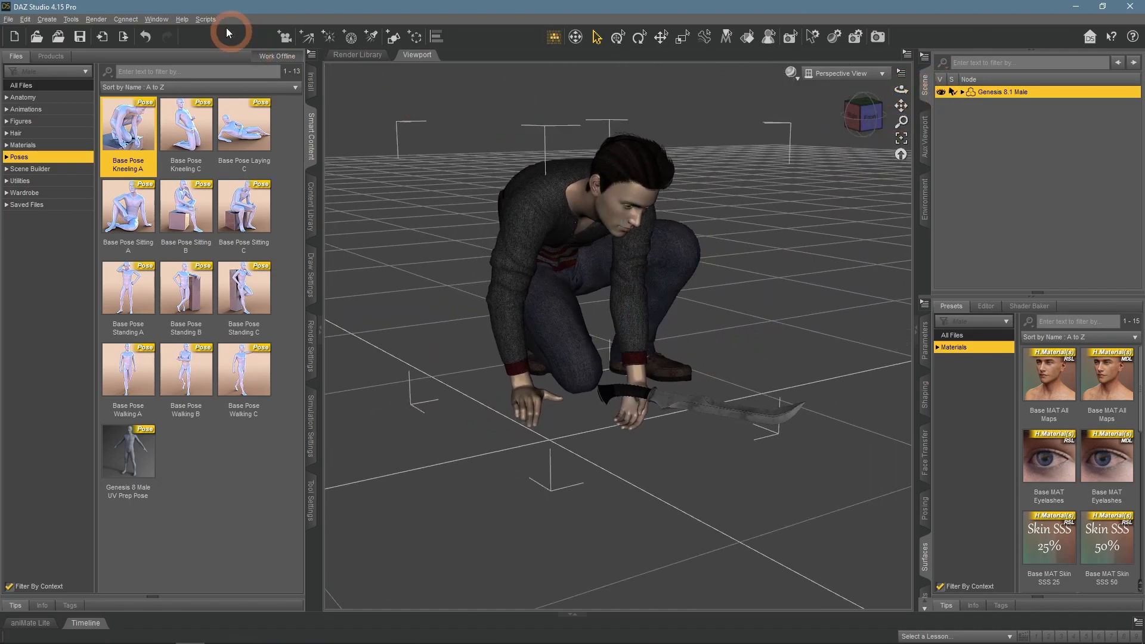
Step: Send the dressed, kneeling figure to Blender with the Daz to Blender bridge script
left_click(206, 19)
left_click(307, 34)
left_click(574, 377)
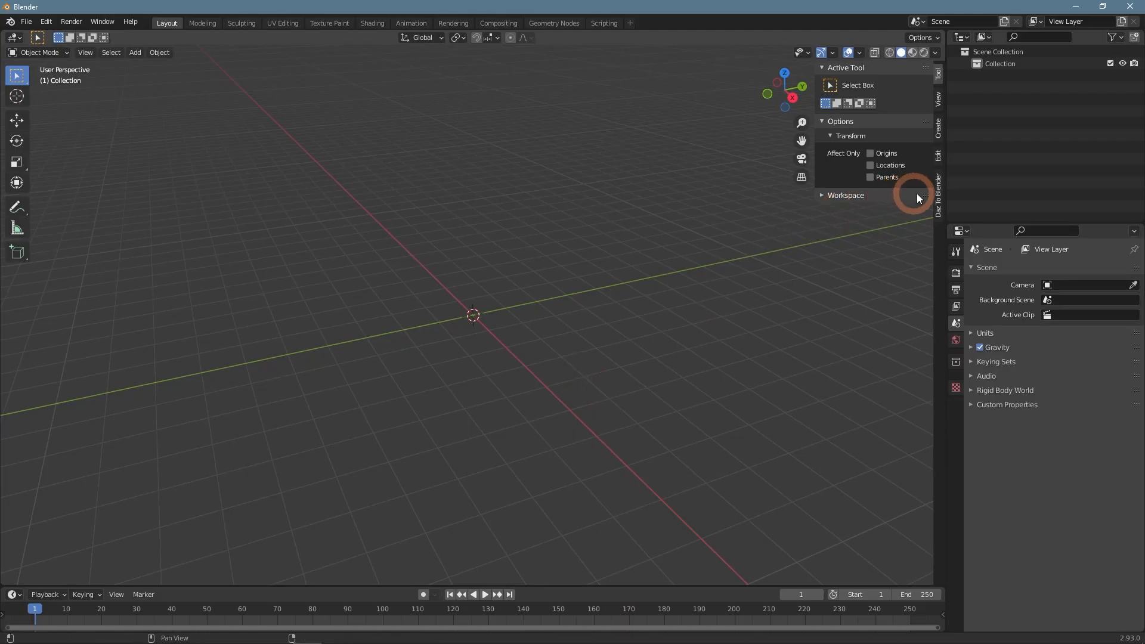
Step: Switch to Blender and import the new Genesis figure through the Daz To Blender add-on
left_click(935, 197)
left_click(891, 89)
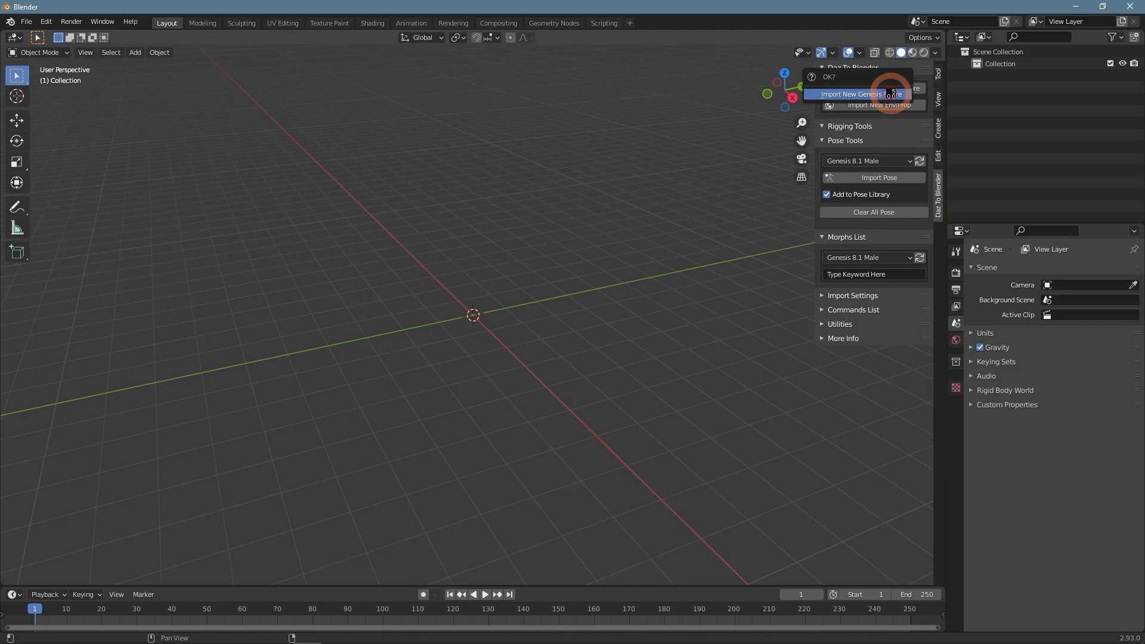
left_click(890, 93)
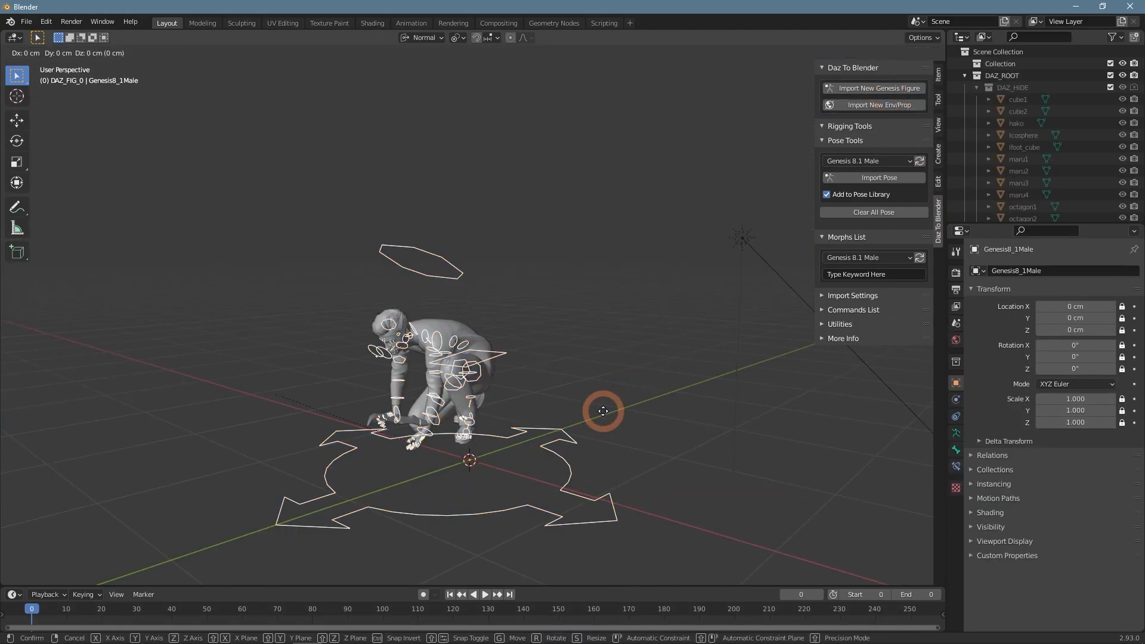
middle_click_drag(603, 410, 649, 384)
scroll(665, 412, "up", 6)
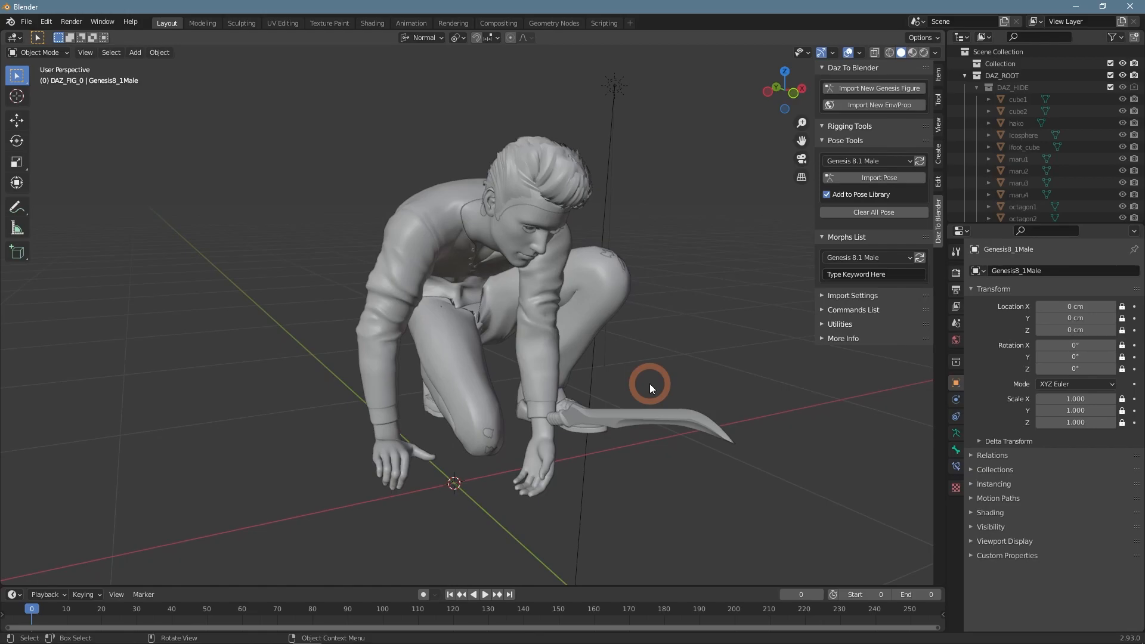
Step: Hide the sidebar, show the figure in Material Preview shading and examine its hair and clothing up close
key("n")
left_click(912, 53)
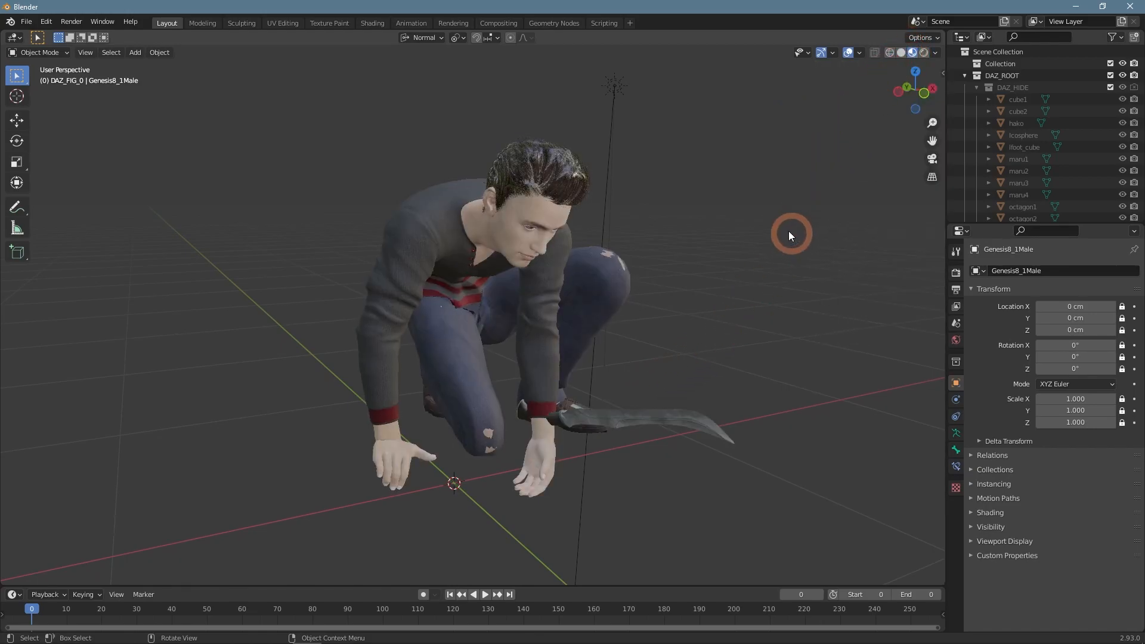
left_click(573, 174)
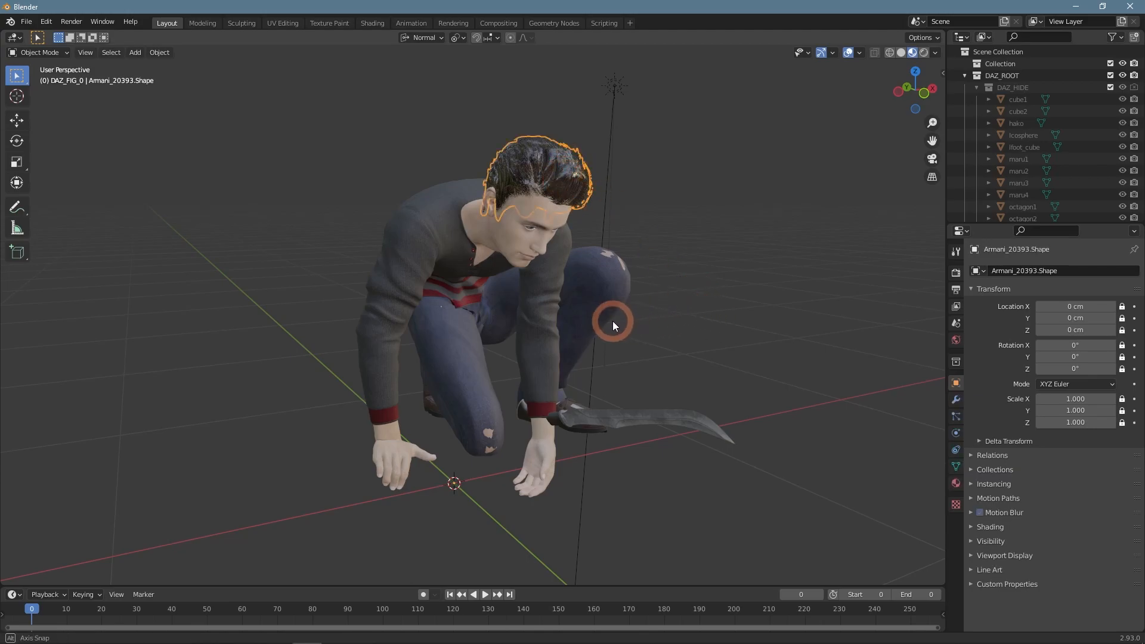
middle_click_drag(613, 321, 609, 323)
scroll(608, 323, "down", 4)
mouse_move(542, 309)
middle_mouse_down("shift")
mouse_move(661, 396)
mouse_move(746, 383)
mouse_move(766, 367)
mouse_move(697, 367)
mouse_move(607, 465)
mouse_move(388, 468)
mouse_move(534, 438)
mouse_move(560, 353)
mouse_move(592, 386)
mouse_move(529, 320)
middle_mouse_up("shift")
scroll(661, 396, "up", 4)
Step: Select the figure's Newport pants and put their mesh into Edit Mode
left_click(528, 320)
middle_click_drag(528, 373, 510, 333)
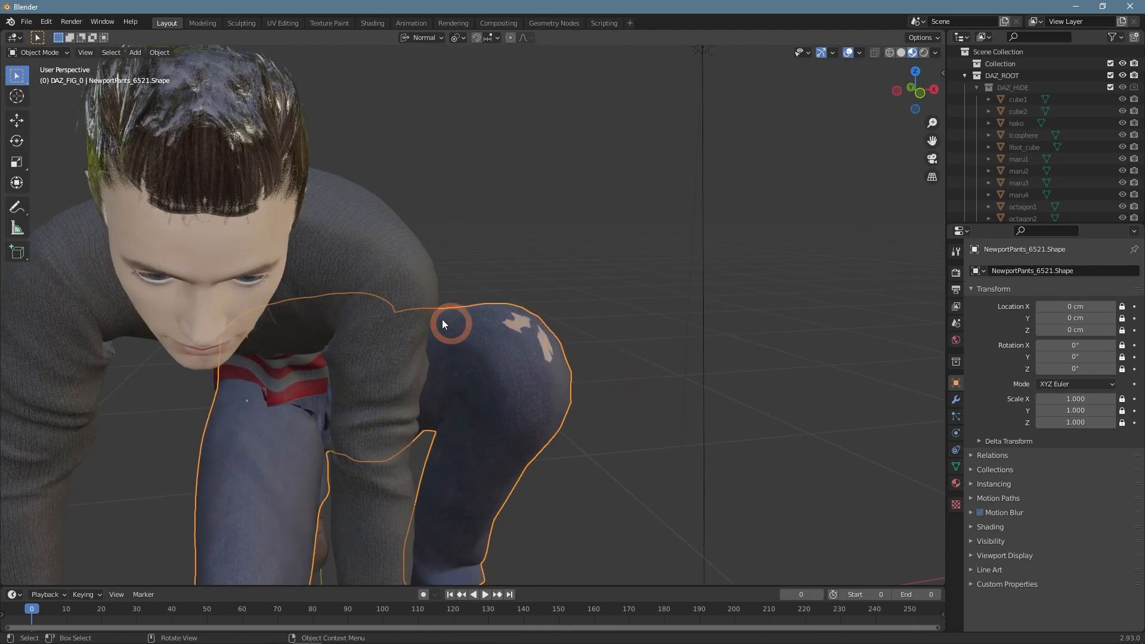
left_click(45, 56)
left_click(49, 71)
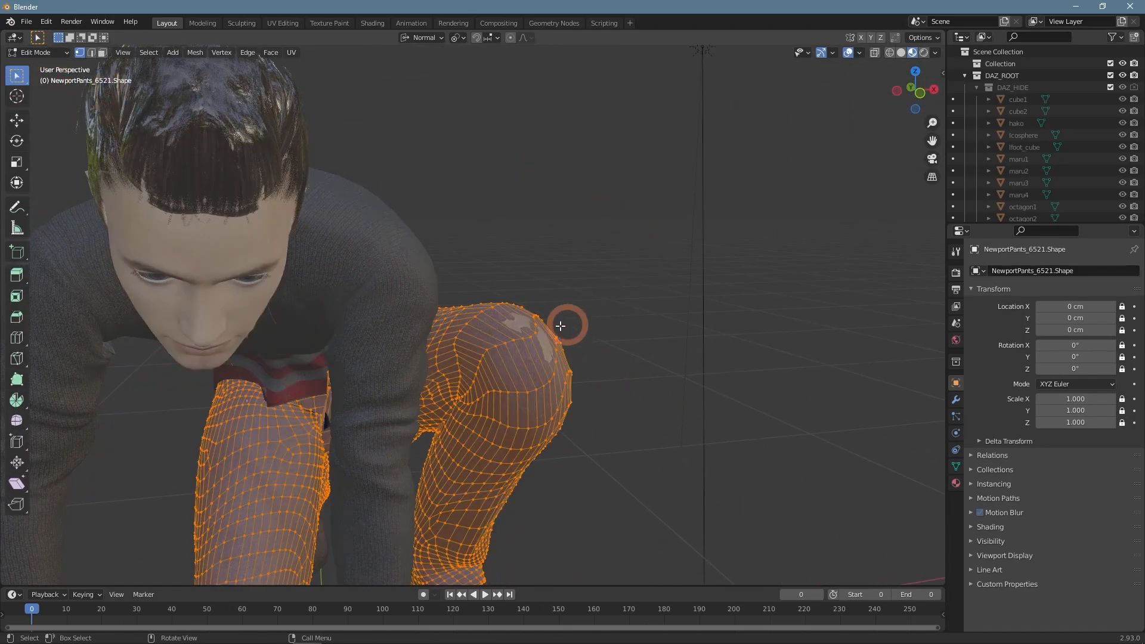
Step: Pull a vertex on the pants' left knee outward along its normal Y axis, using proportional editing with a size of about 0.15
left_click(535, 333)
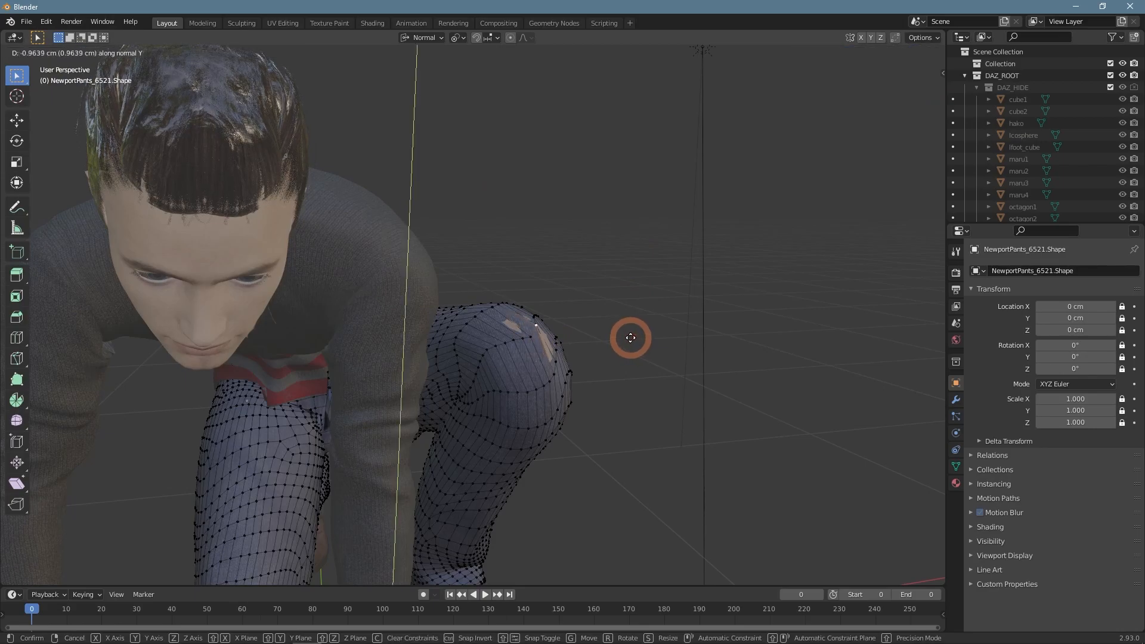
left_click(511, 38)
key("g")
key("y")
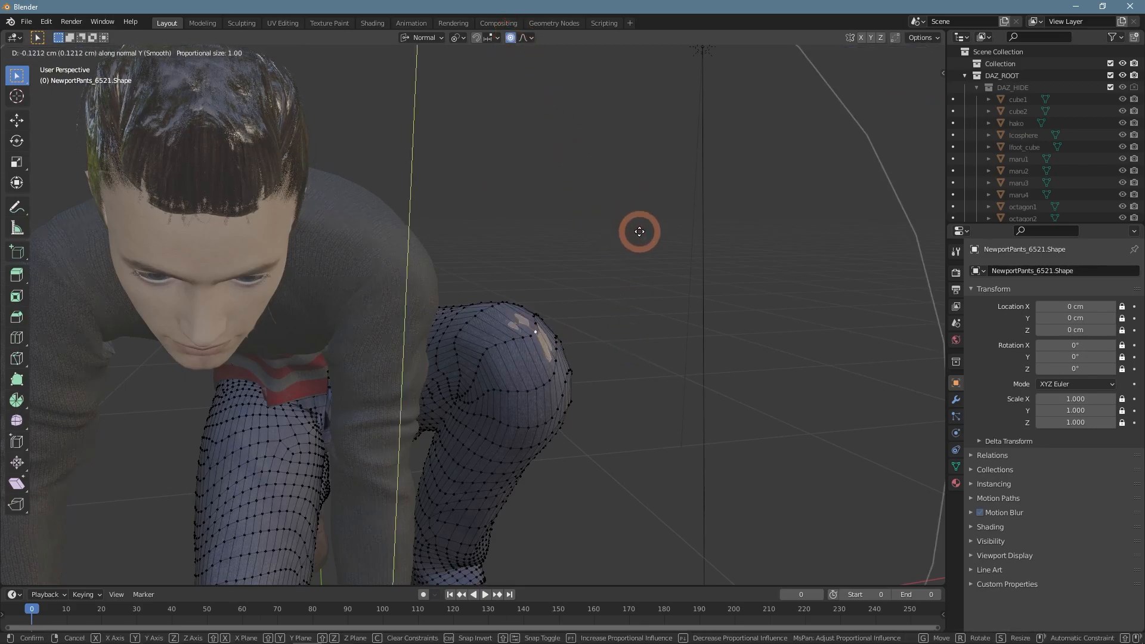
scroll(640, 230, "up", 20)
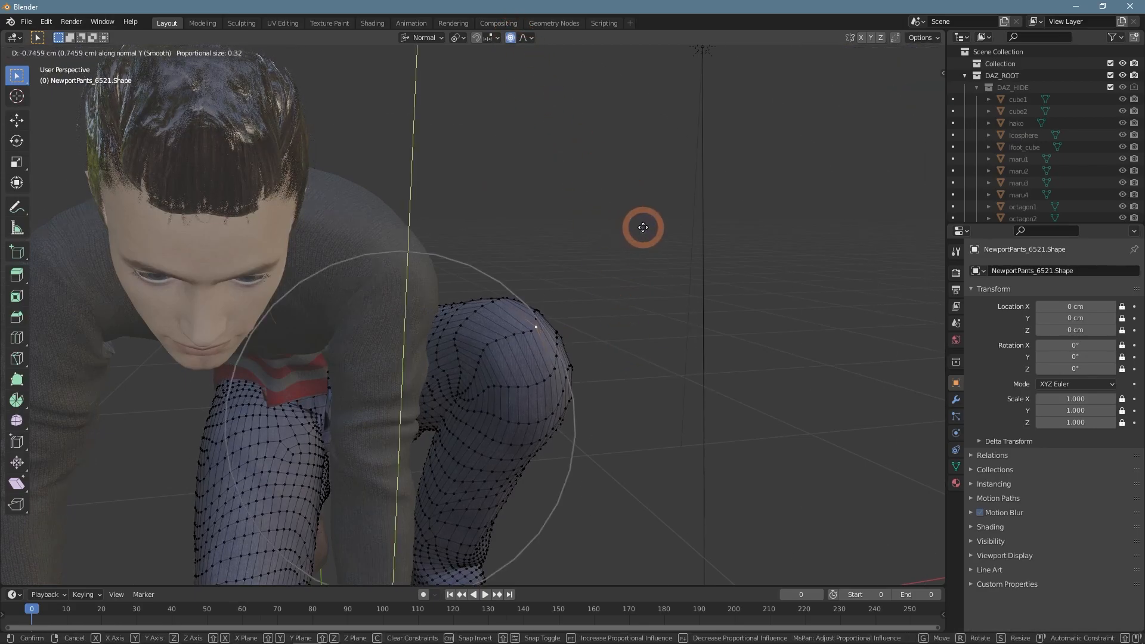
key("c")
key("y")
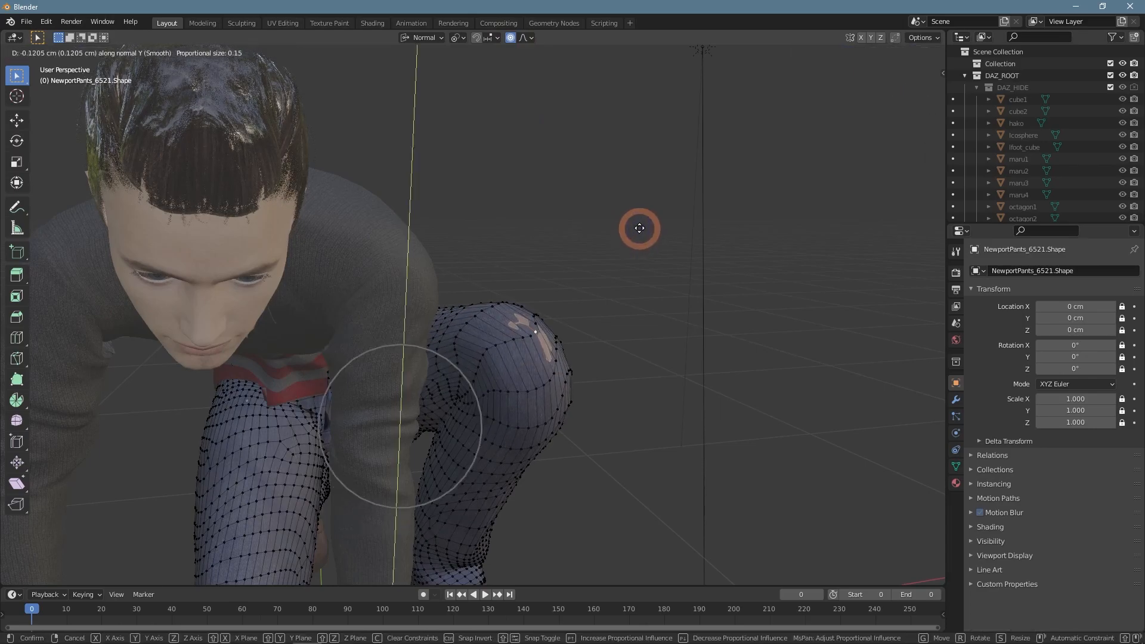
left_click(644, 206)
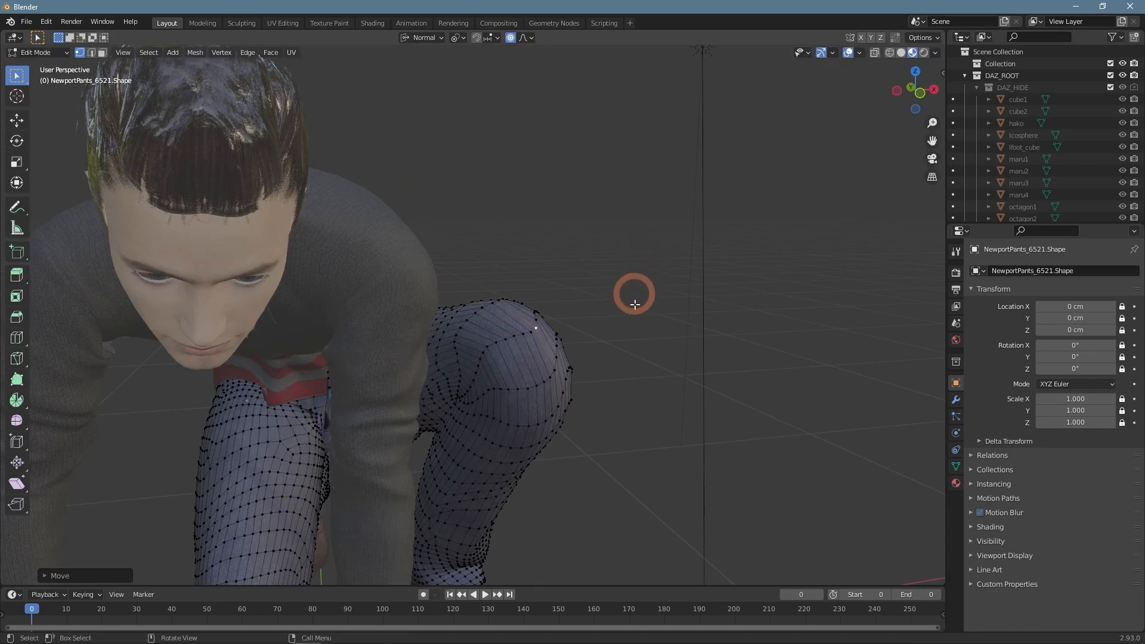
Step: Return the pants to Object Mode and check the corrected knee from other angles
left_click(60, 57)
left_click(36, 62)
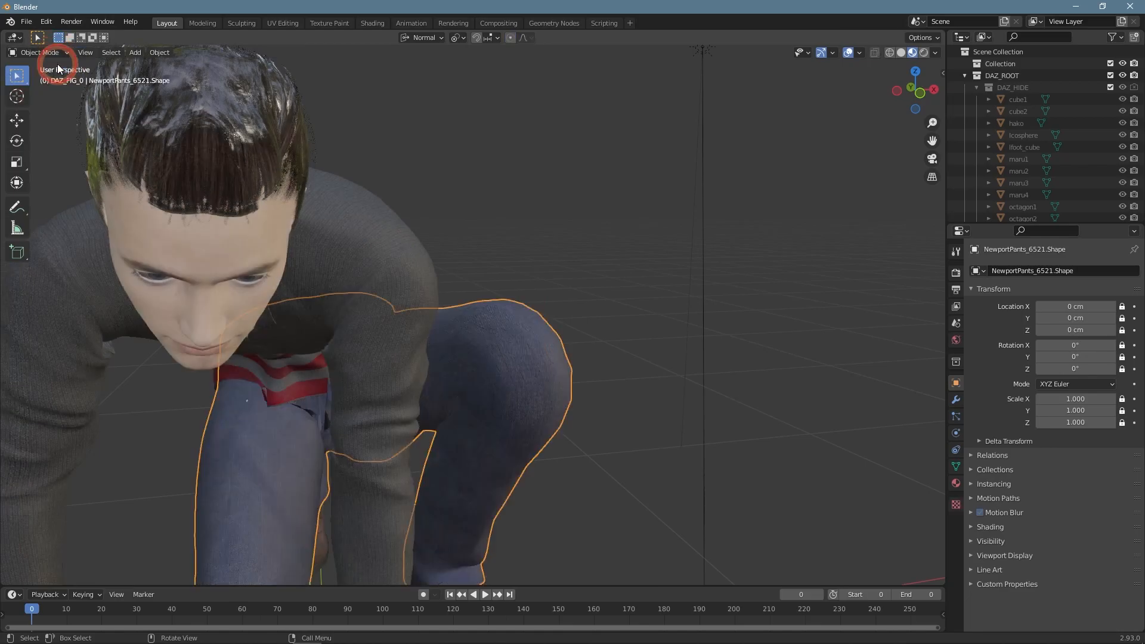
middle_click_drag(613, 310, 686, 497)
middle_click_drag(645, 425, 654, 343)
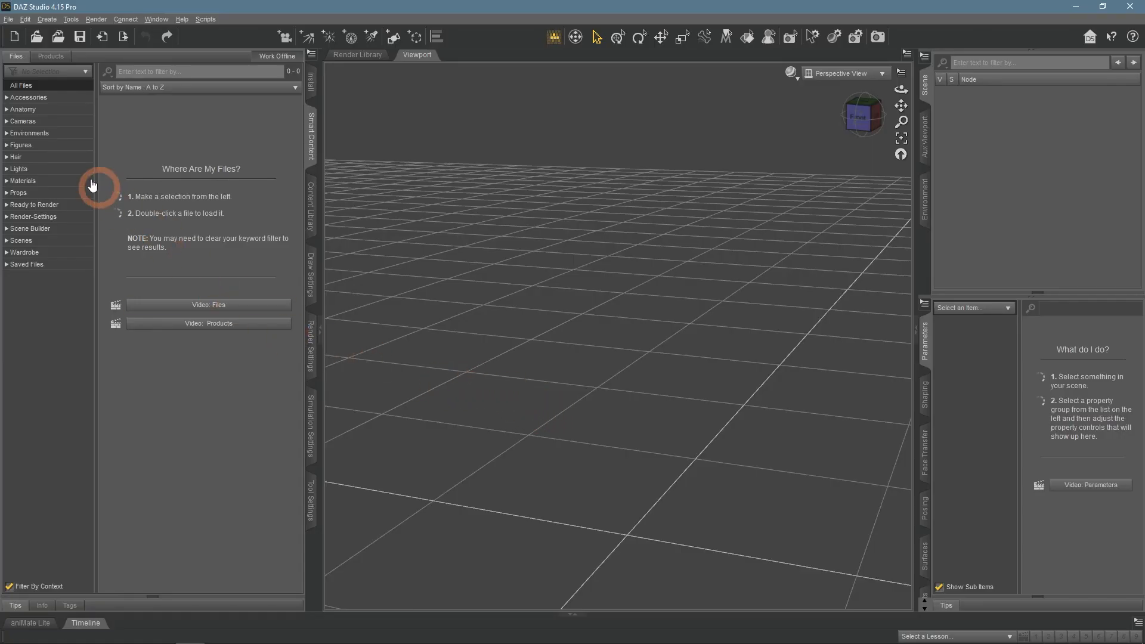
Step: Switch to DAZ Studio, load the Level 19 environment set into the empty scene and frame the whole building
left_click(36, 134)
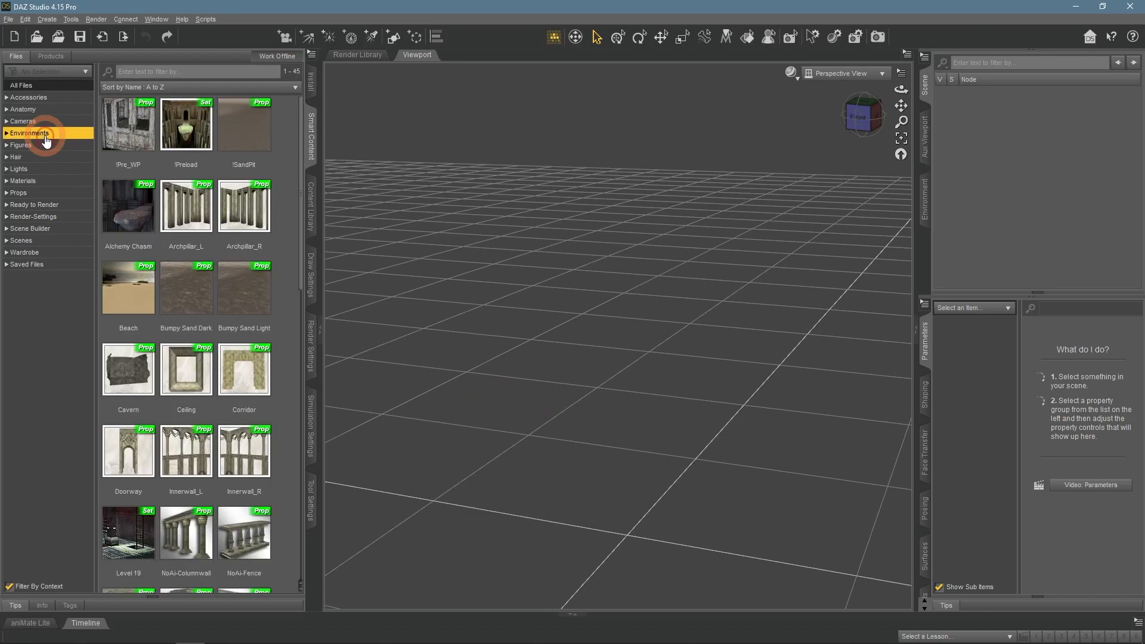
left_click(119, 520)
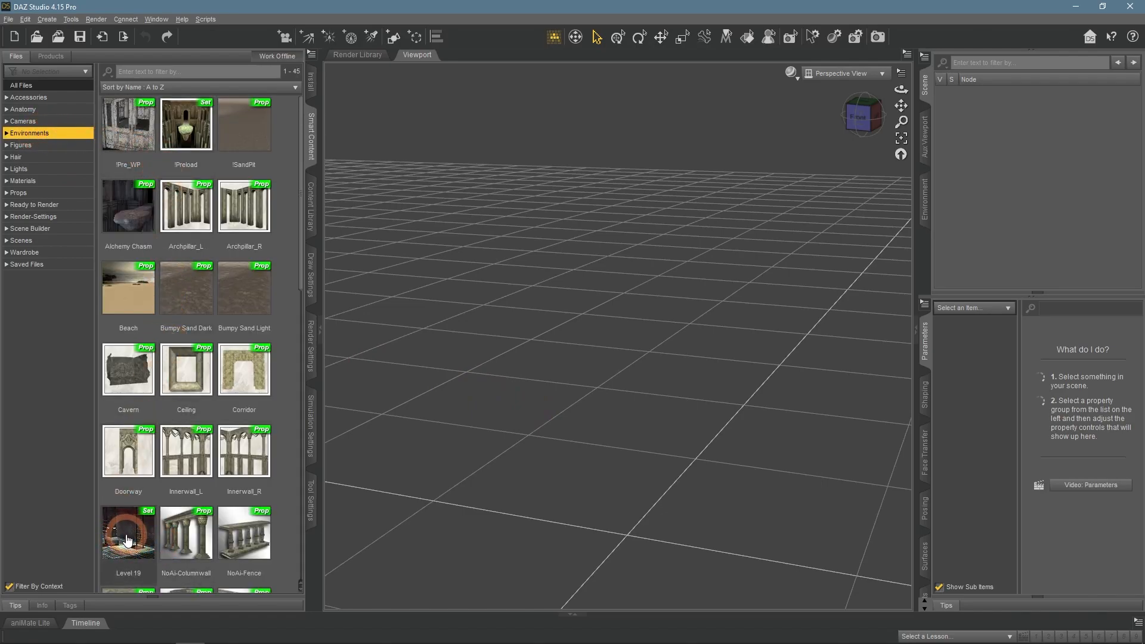
left_click(724, 380)
left_click_drag(901, 89, 811, 98)
left_click_drag(901, 121, 907, 0)
left_click_drag(900, 90, 867, 96)
left_click_drag(901, 106, 888, 132)
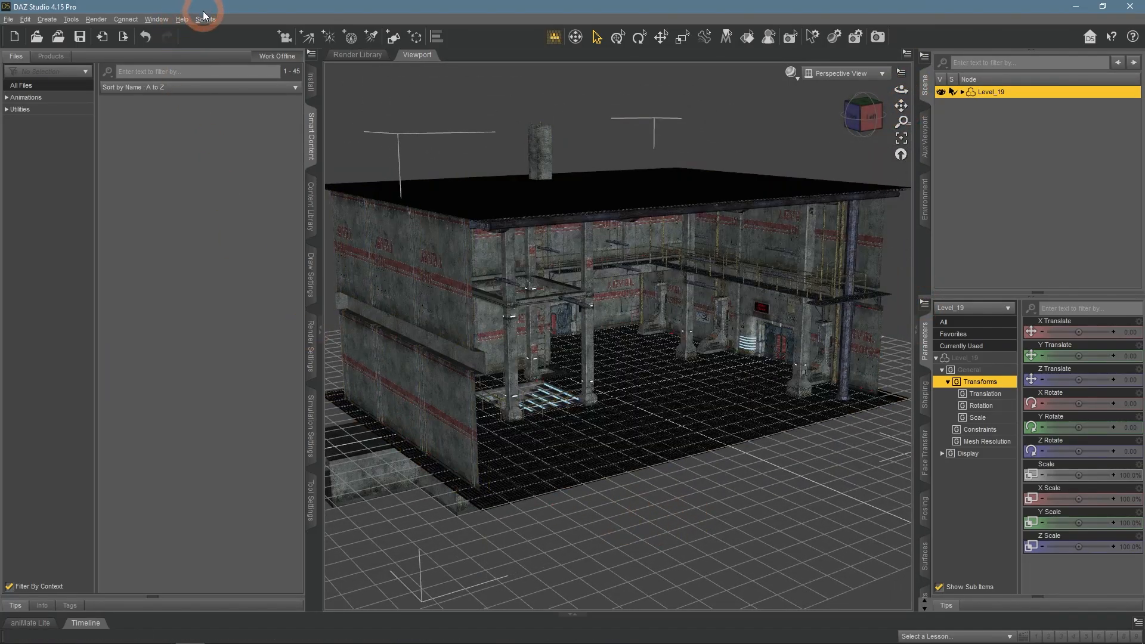
Step: Export the loaded Level 19 environment with the Daz to Blender bridge script
mouse_move(218, 32)
mouse_move(268, 33)
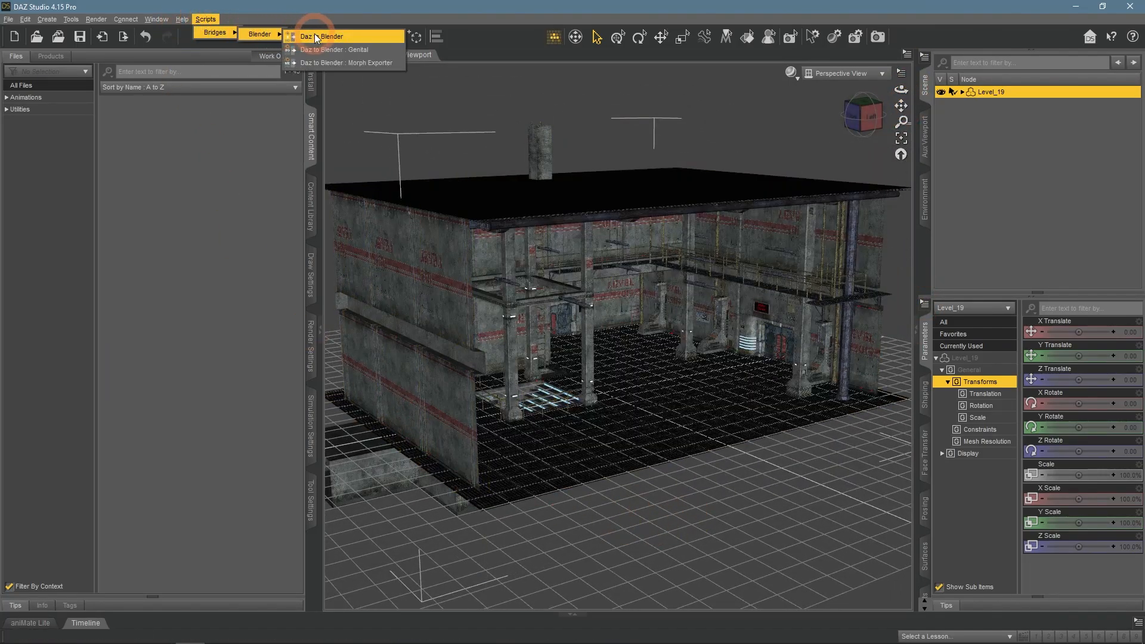
left_click(314, 37)
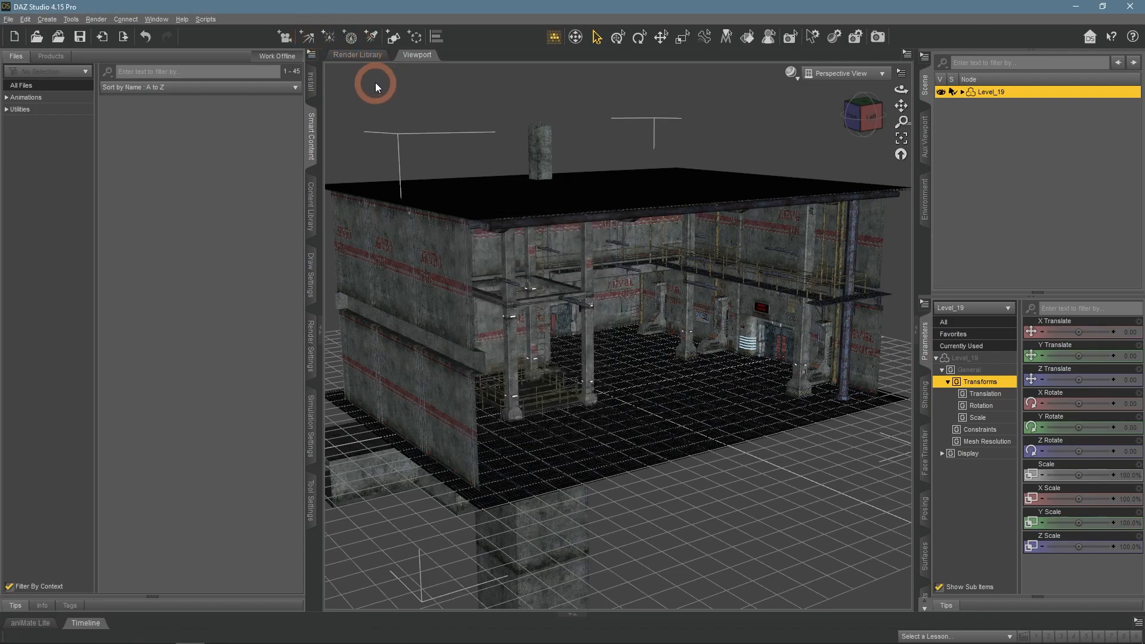
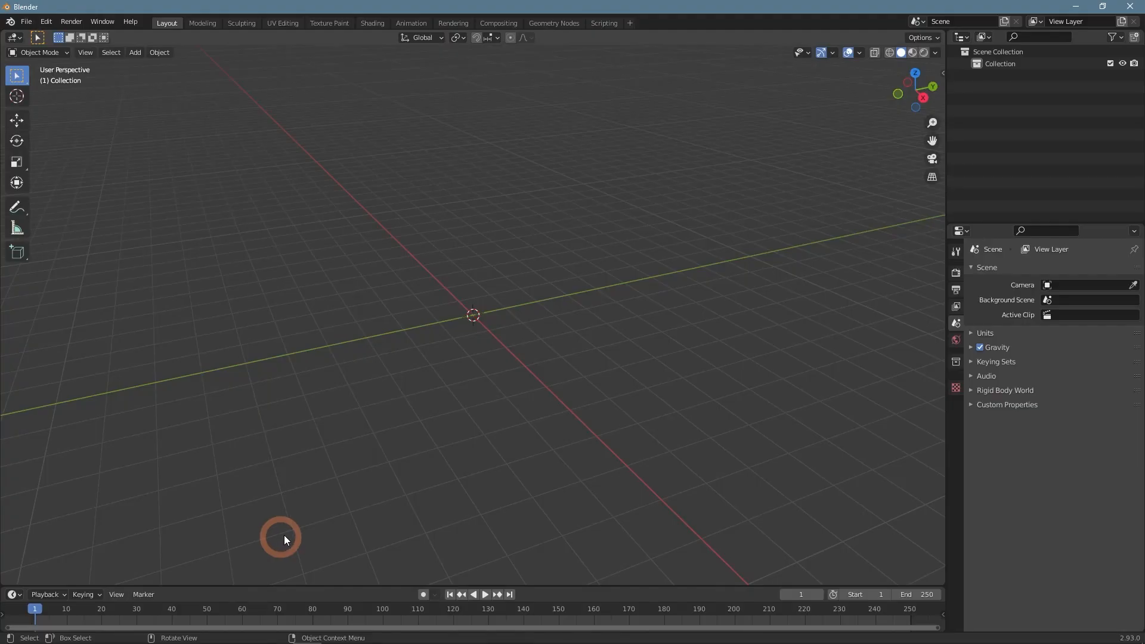
Step: Switch to Blender, import the exported set as a new environment/prop through the Daz To Blender add-on and bring the whole building into view
key("n")
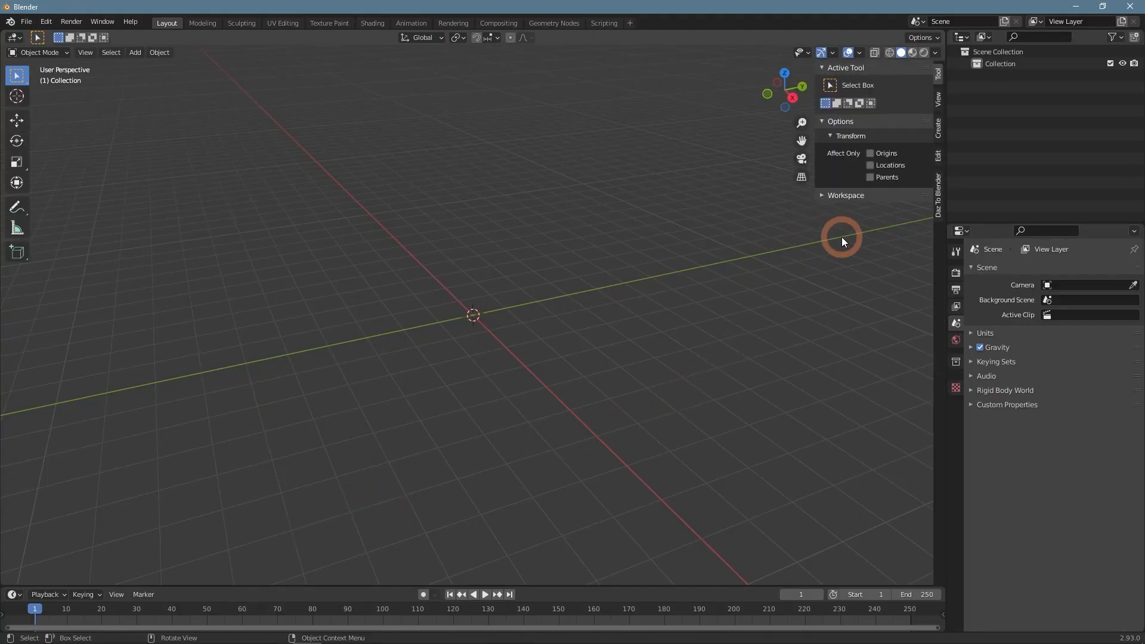
left_click(939, 213)
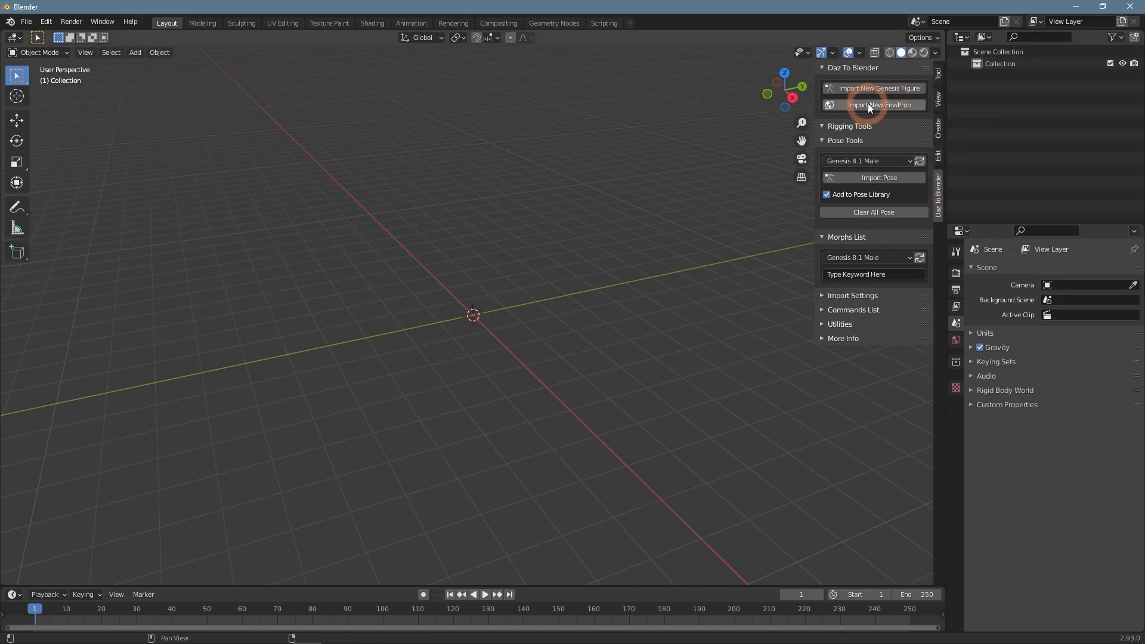
left_click(907, 106)
left_click(891, 110)
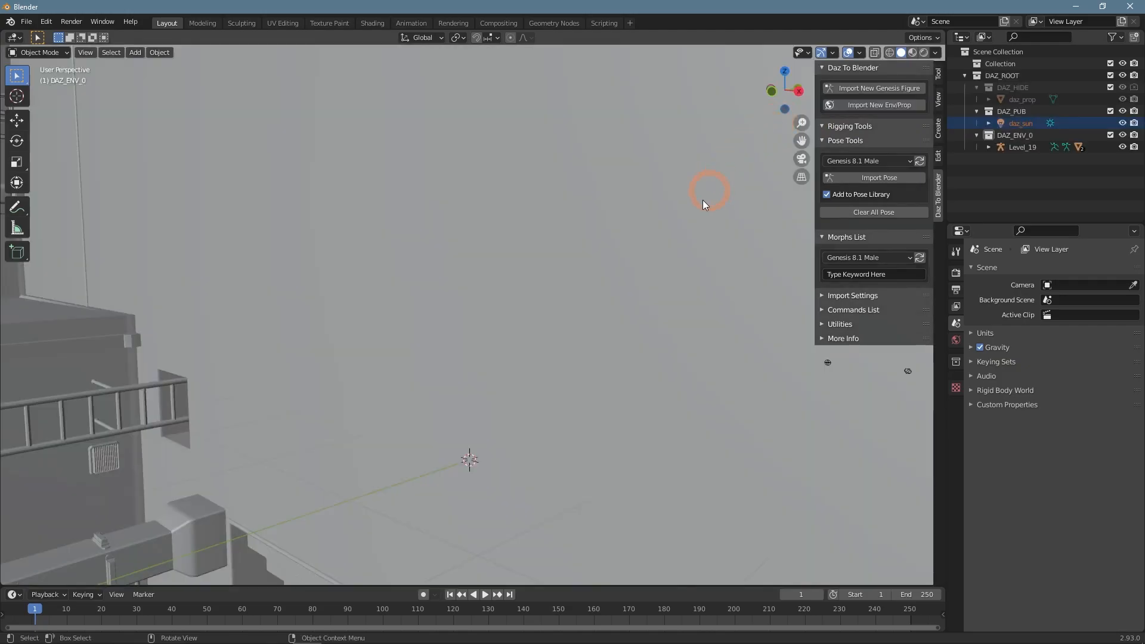
scroll(670, 259, "down", 10)
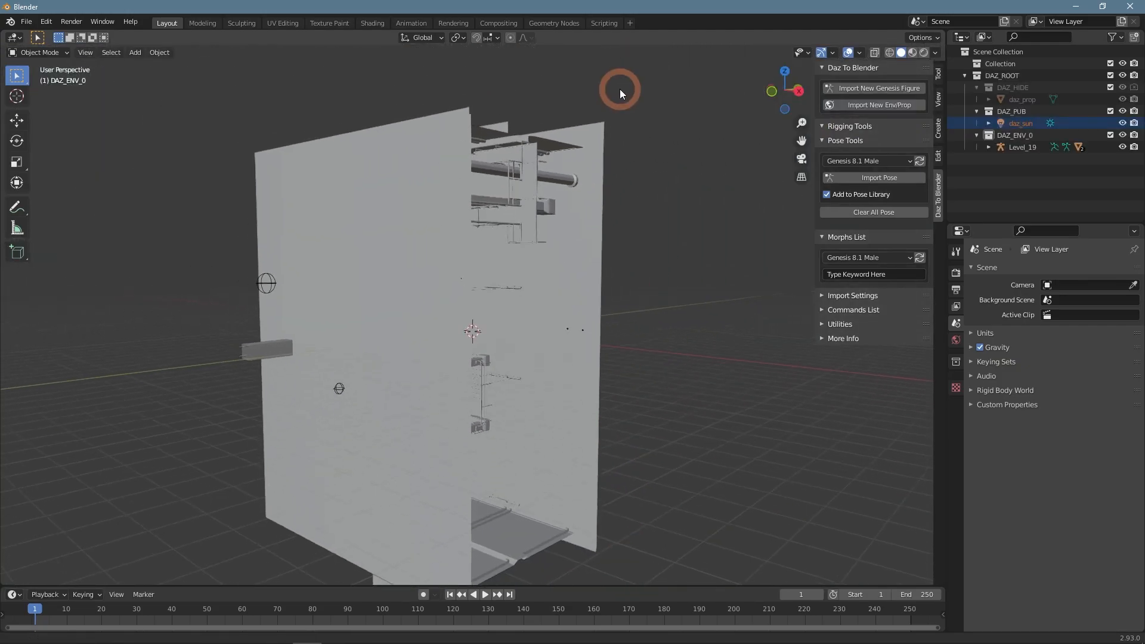
middle_click_drag(616, 150, 529, 359)
left_click(562, 265)
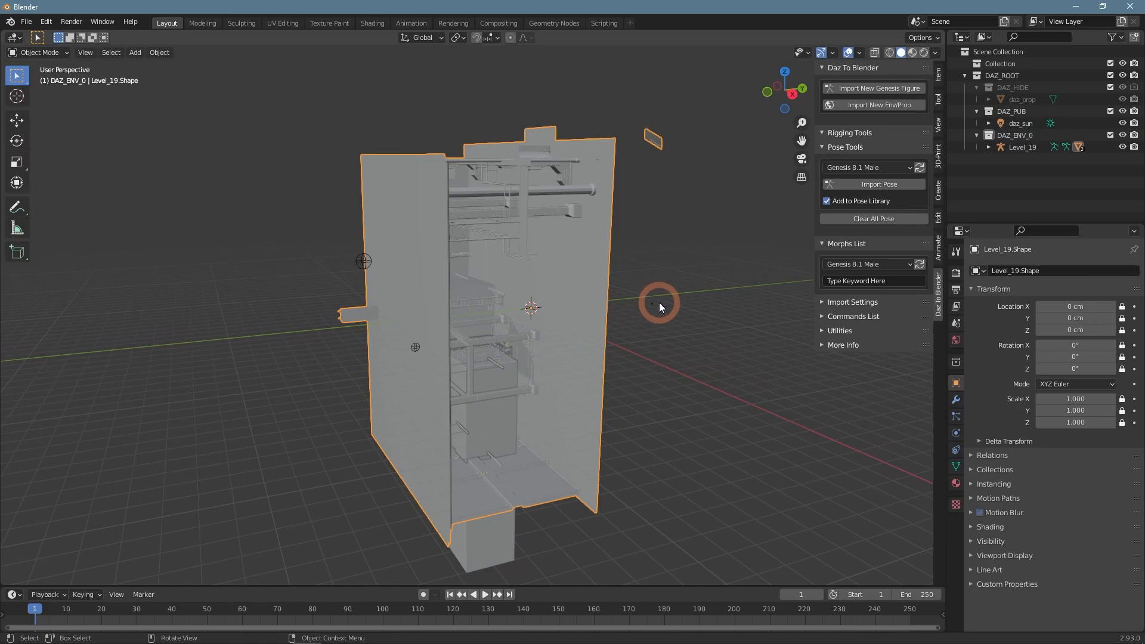
key("n")
key("r")
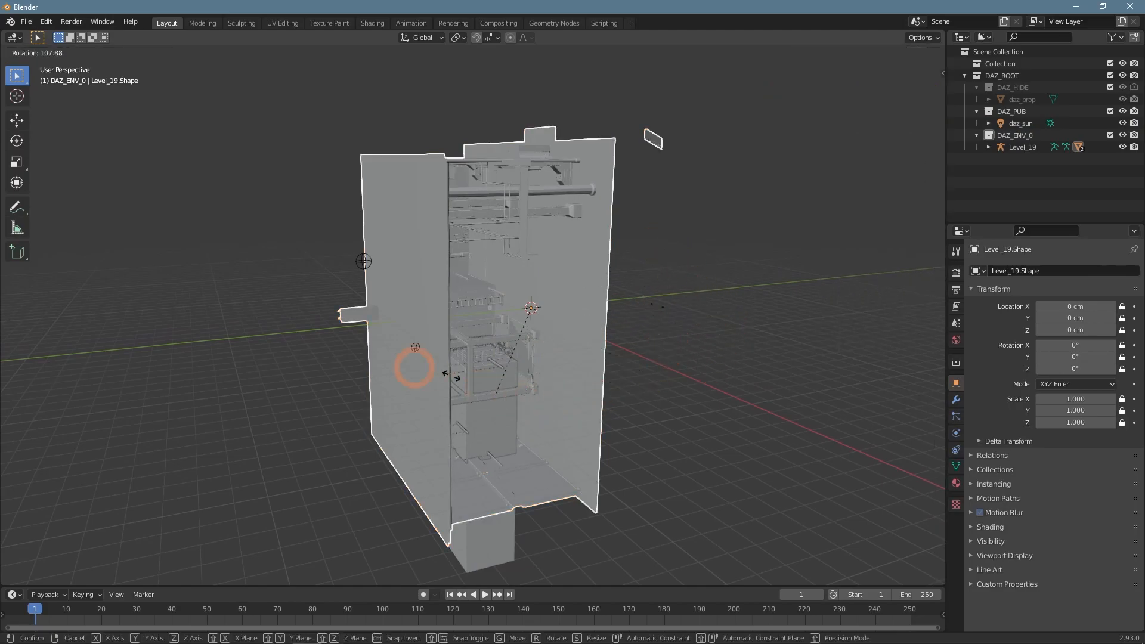
right_click(354, 273)
Step: Select the Level_19 armature and rotate it 90° about the global X axis so the building stands upright
left_click(362, 264)
key("r")
right_click(308, 262)
key("r")
type("x")
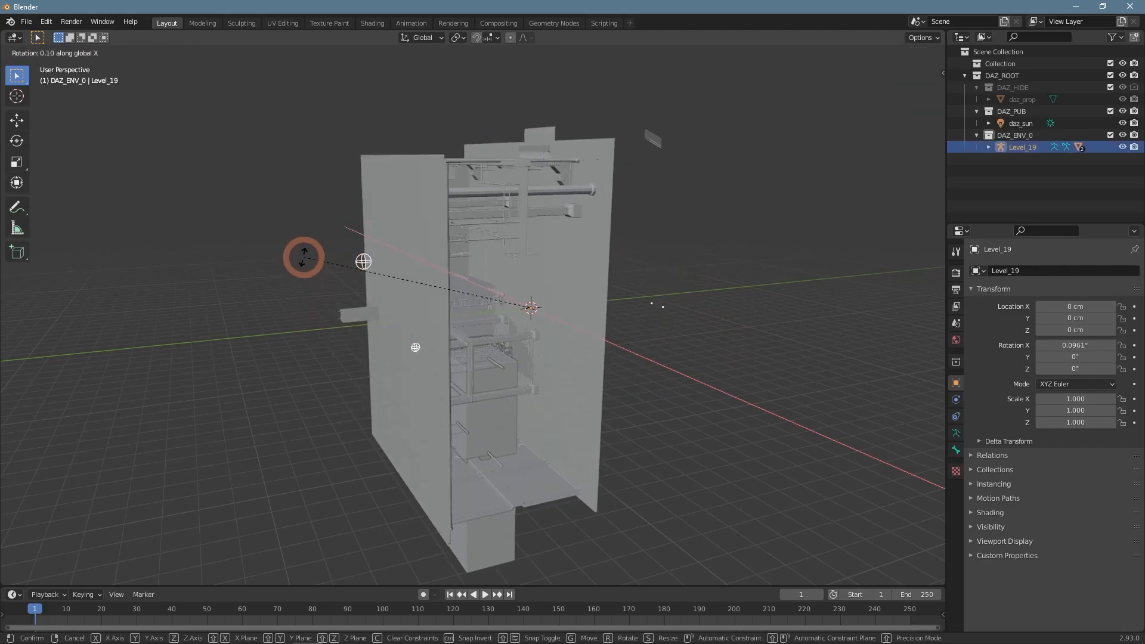
type("90")
key("minus")
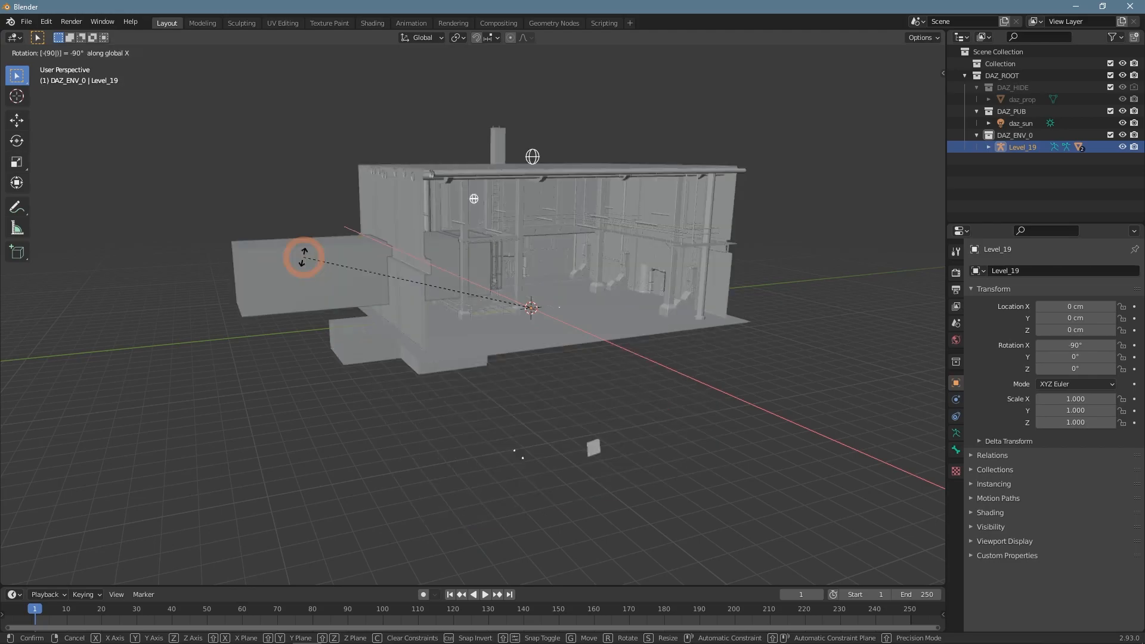
key("Return")
middle_click_drag(599, 336, 371, 143)
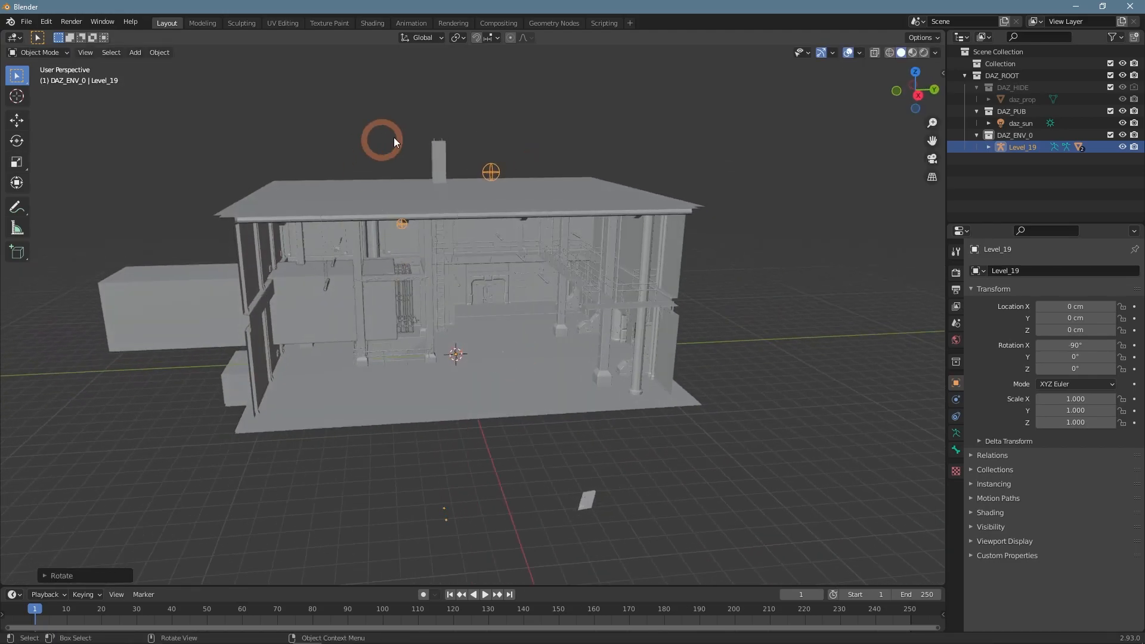
left_click(750, 377)
middle_click_drag(577, 400, 610, 395)
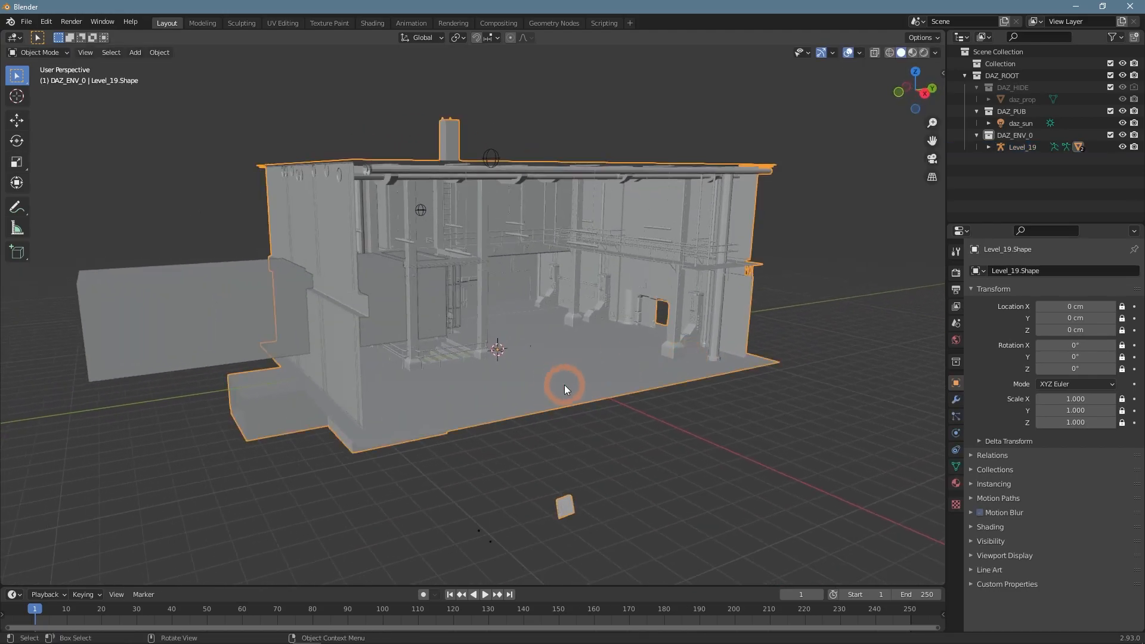
key("Tab")
key("r")
key("Escape")
key("Tab")
Step: Rotate the elevator shaft's mesh 90° about the global X axis in Edit Mode, then return to Object Mode
left_click(230, 328)
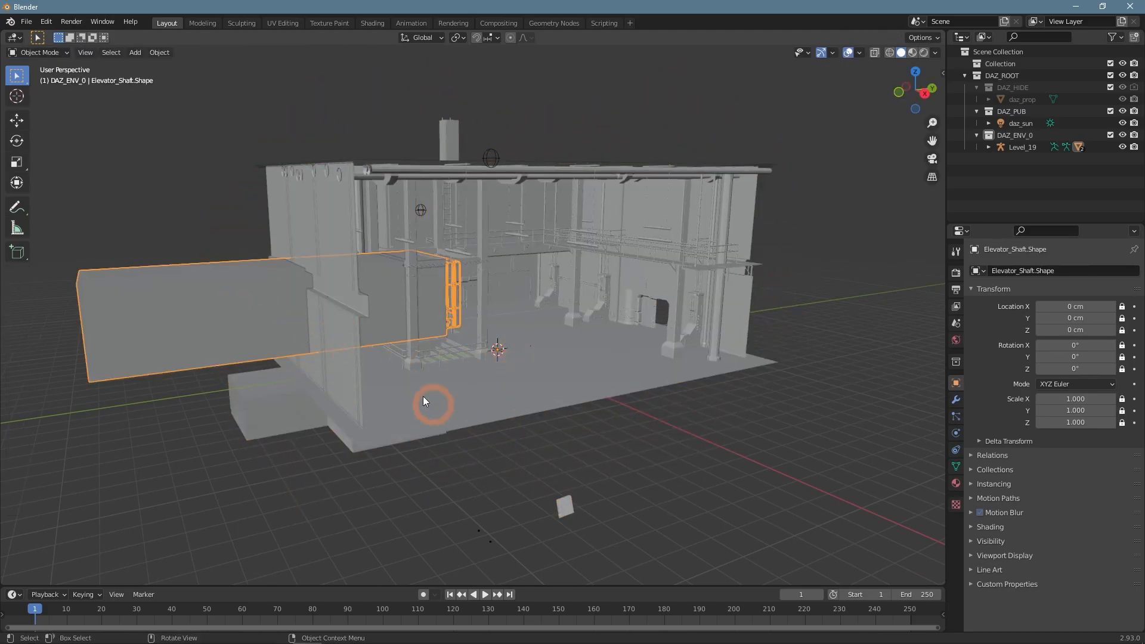
key("Tab")
type("rx")
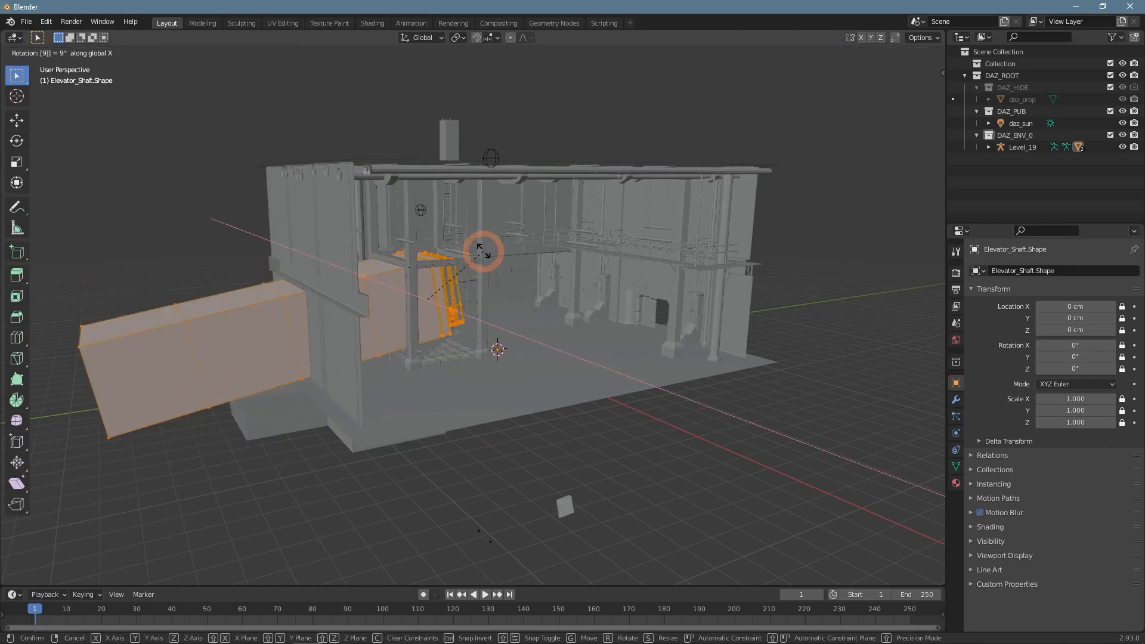
type("90")
key("Return")
middle_click_drag(524, 331, 486, 341)
scroll(507, 313, "up", 5)
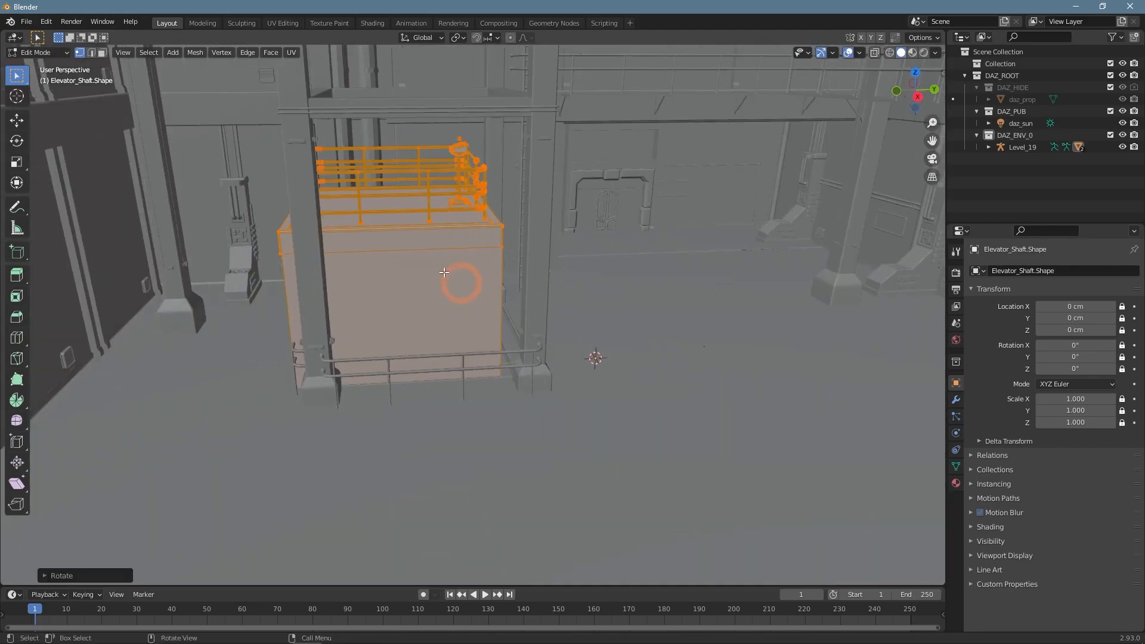
key("Tab")
Step: Move the elevator shaft's mesh along the Y axis in Edit Mode so it sits beneath the railed floor opening
scroll(443, 276, "down", 4)
key("g")
right_click(470, 293)
scroll(477, 304, "down", 2)
middle_click_drag(622, 416, 609, 411, "shift")
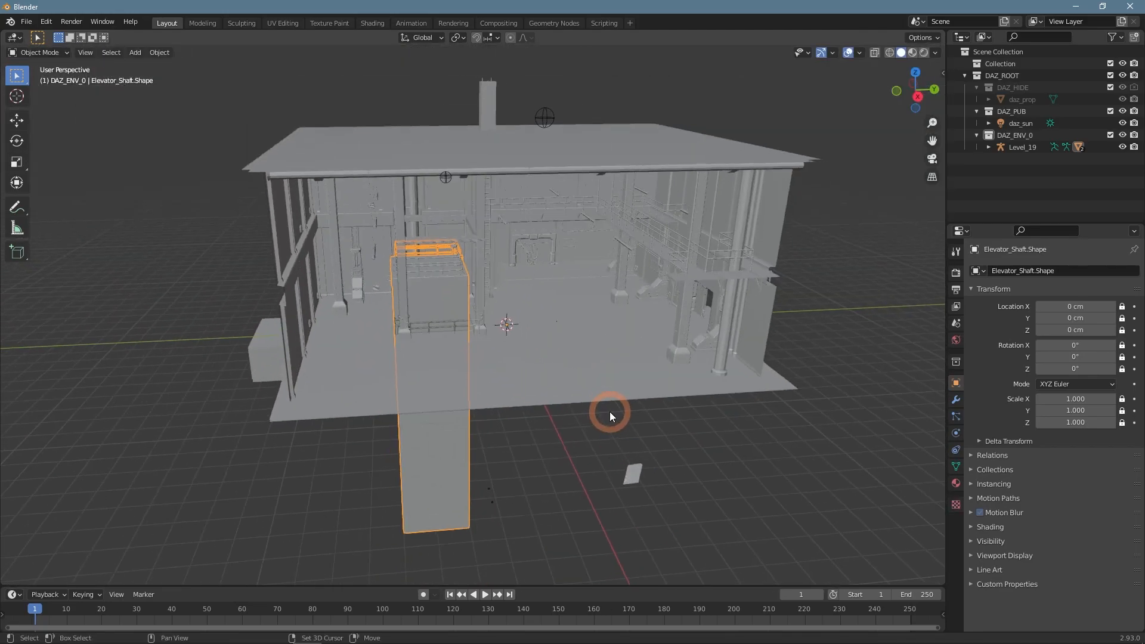
key("Tab")
key("g")
key("y")
left_click(452, 355)
key("Tab")
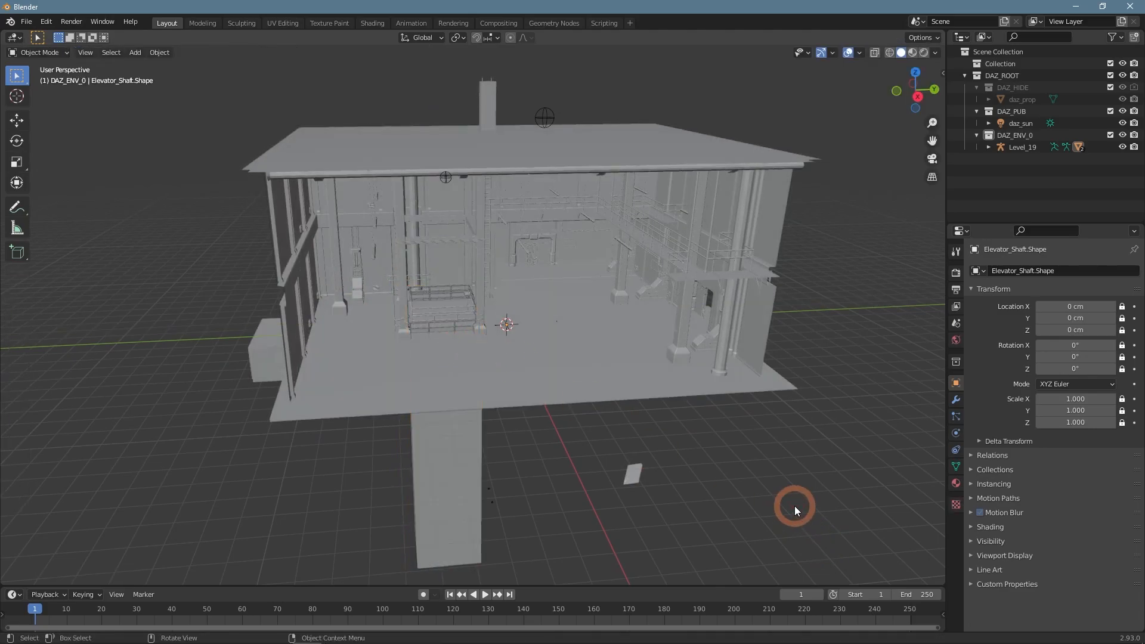
Step: Show the environment in Material Preview shading and inspect its textures from another angle
middle_click_drag(794, 505, 663, 455)
left_click(911, 53)
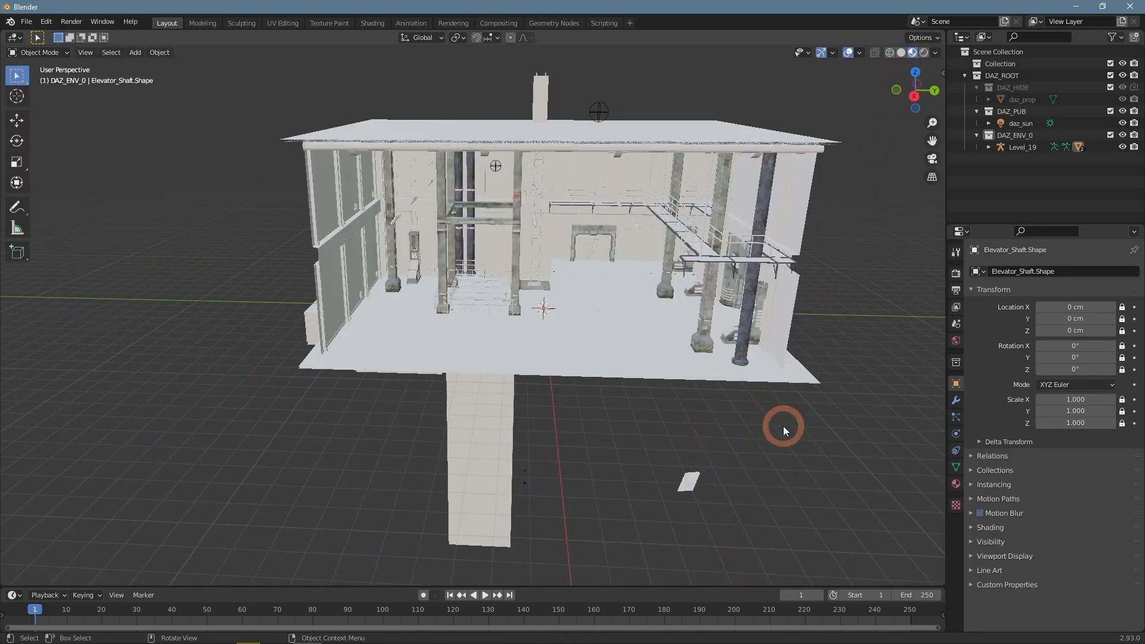
middle_click_drag(782, 426, 663, 413)
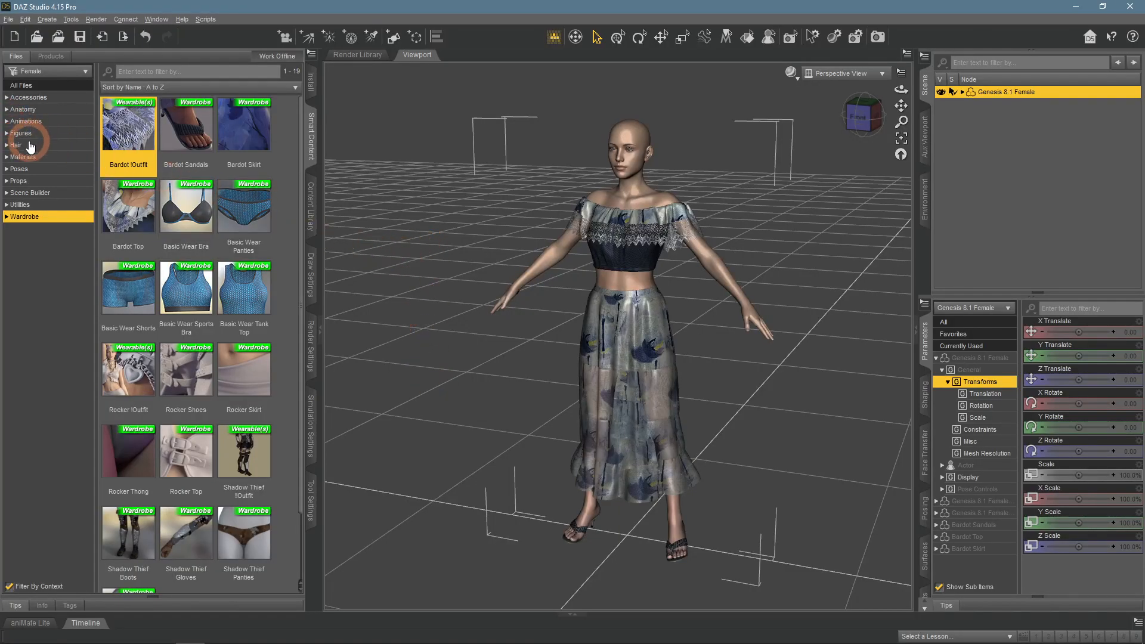
Step: Switch to DAZ Studio and apply the jump-g8f animation to the dressed Genesis 8.1 Female
left_click(27, 121)
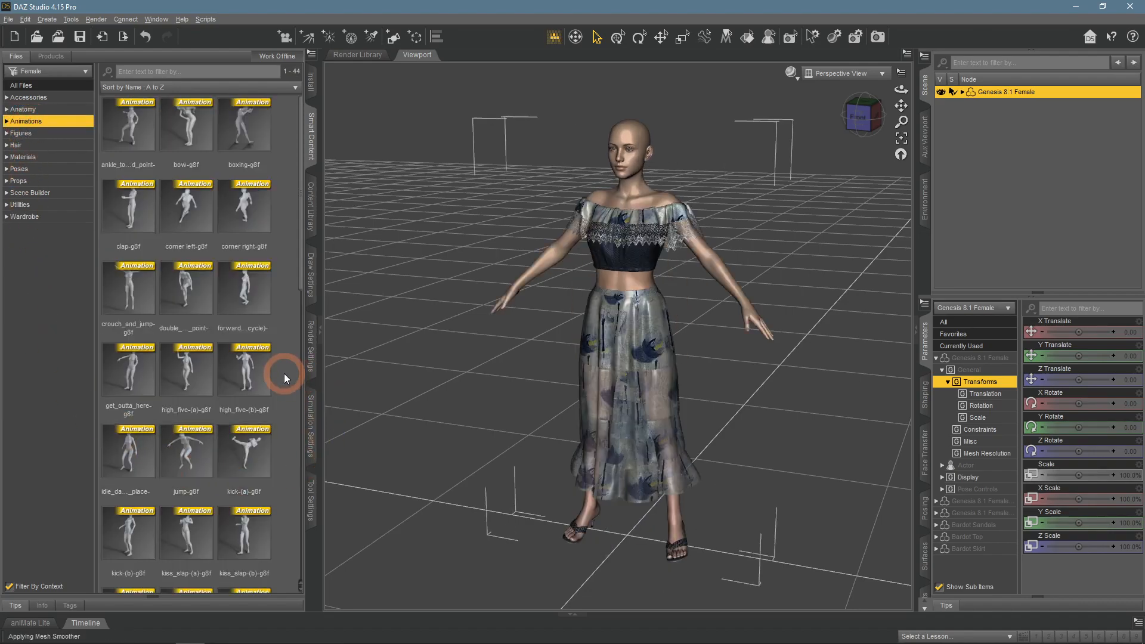
double_click(190, 462)
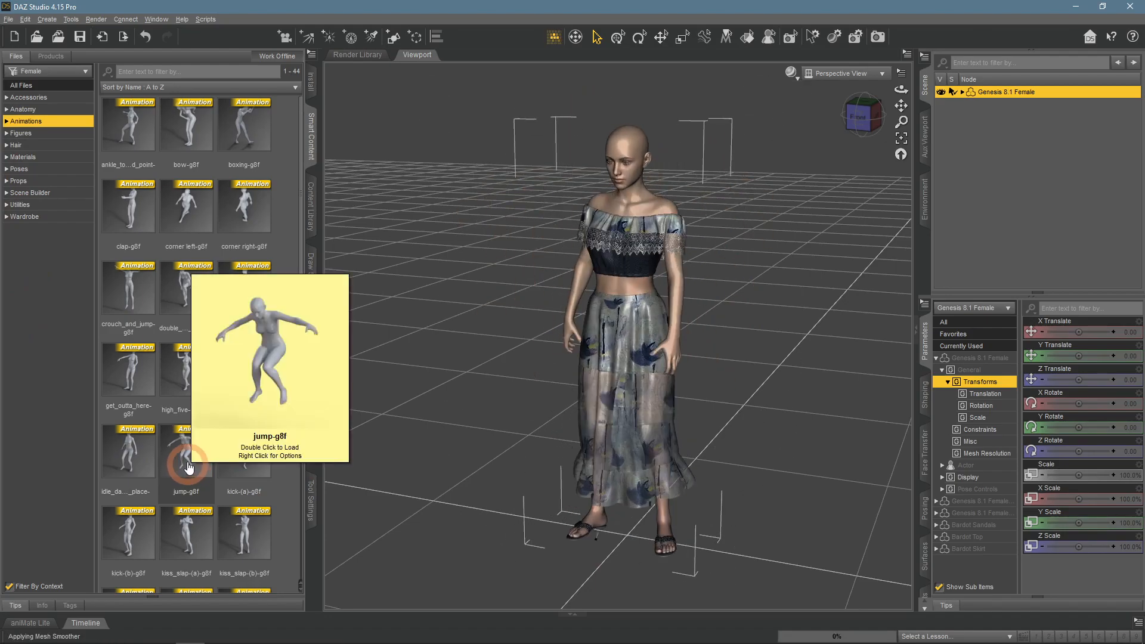
double_click(189, 465)
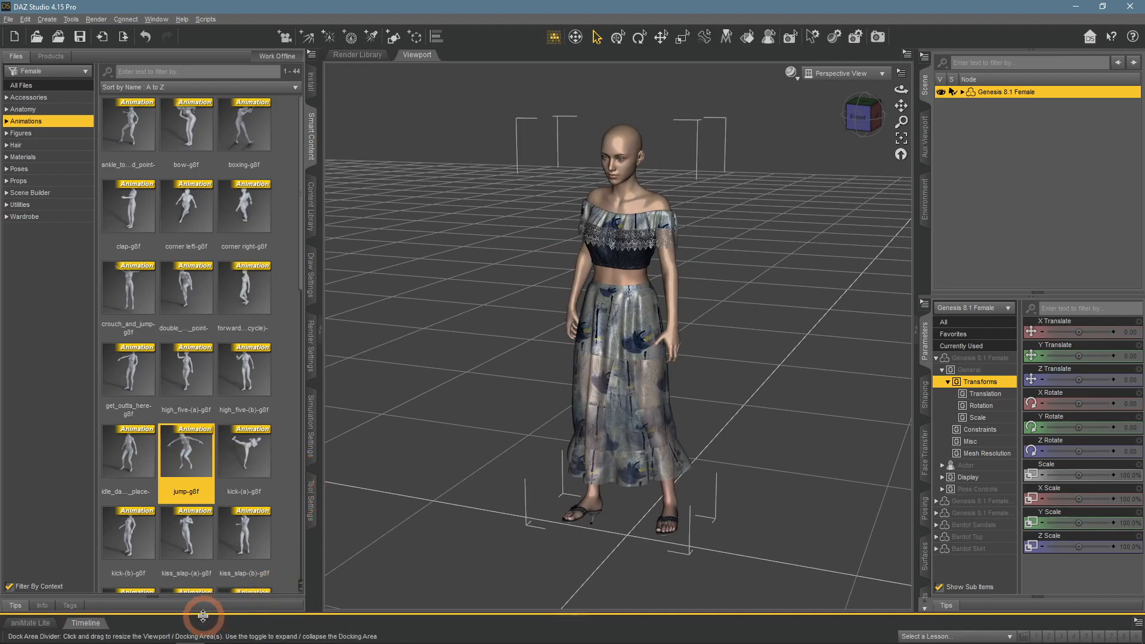
Step: Play the jump animation in aniMate Lite, then return the playhead to the first frame
left_click(30, 622)
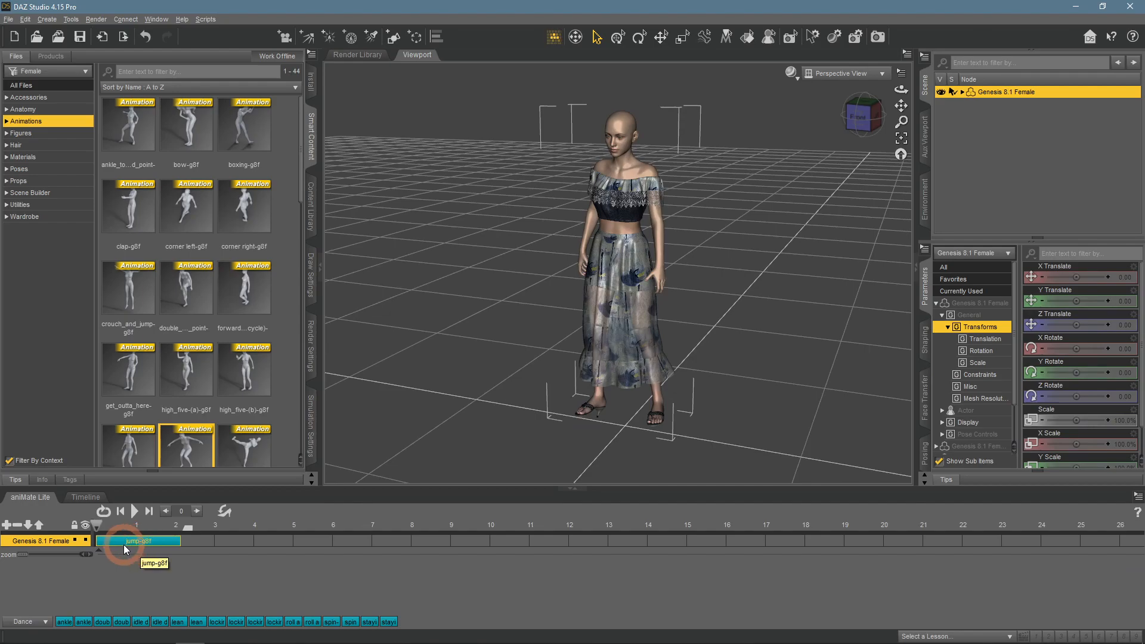
left_click(136, 513)
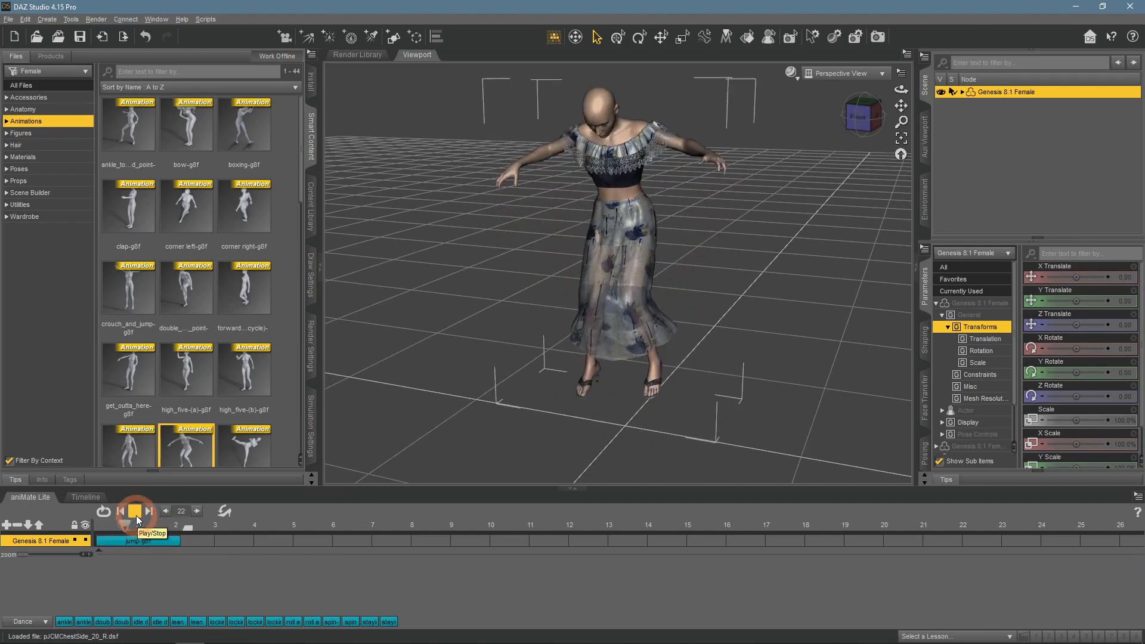
left_click(154, 528)
left_click_drag(153, 528, 96, 528)
left_click(204, 20)
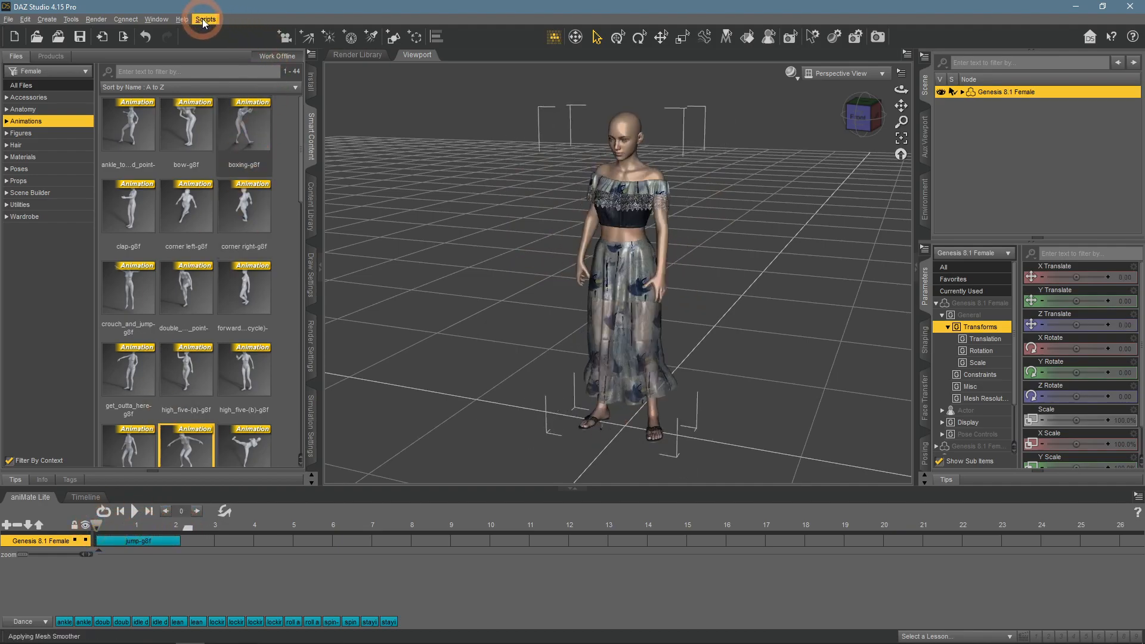
left_click(227, 37)
mouse_move(259, 34)
left_click(327, 38)
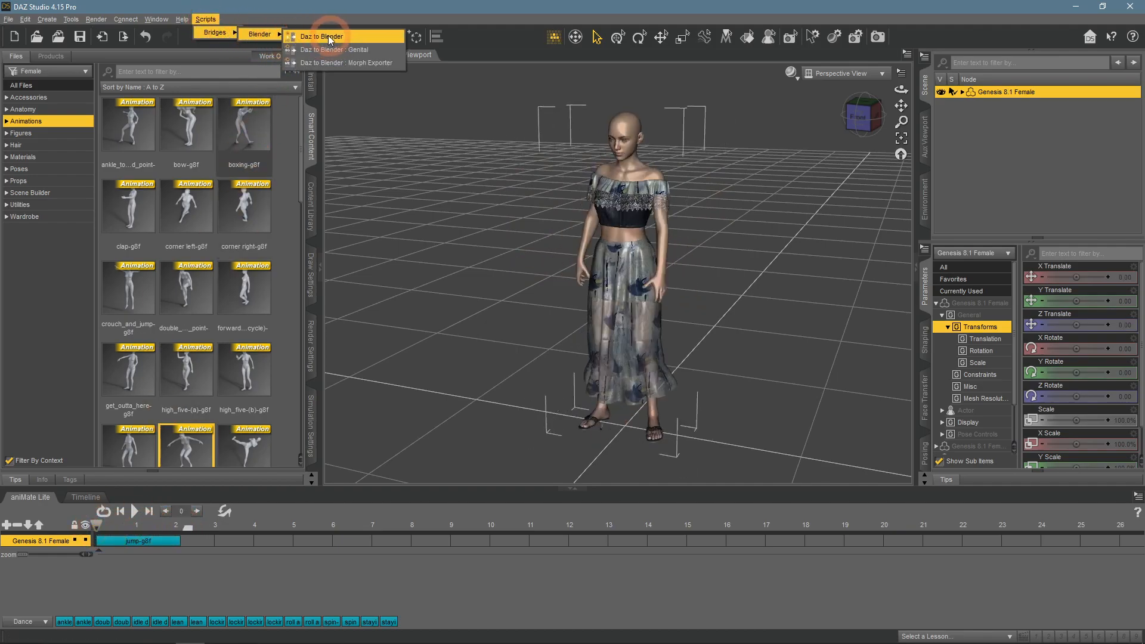
left_click(234, 17)
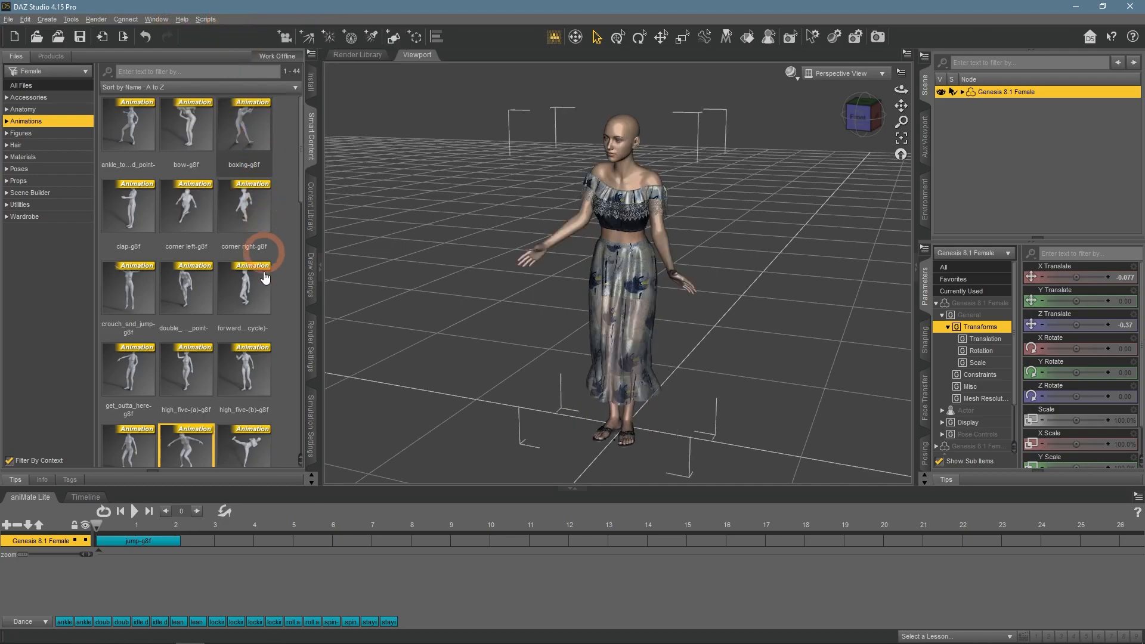
Step: Compare the figure's jump block in aniMate Lite with its keyframes in the Timeline
left_click(176, 542)
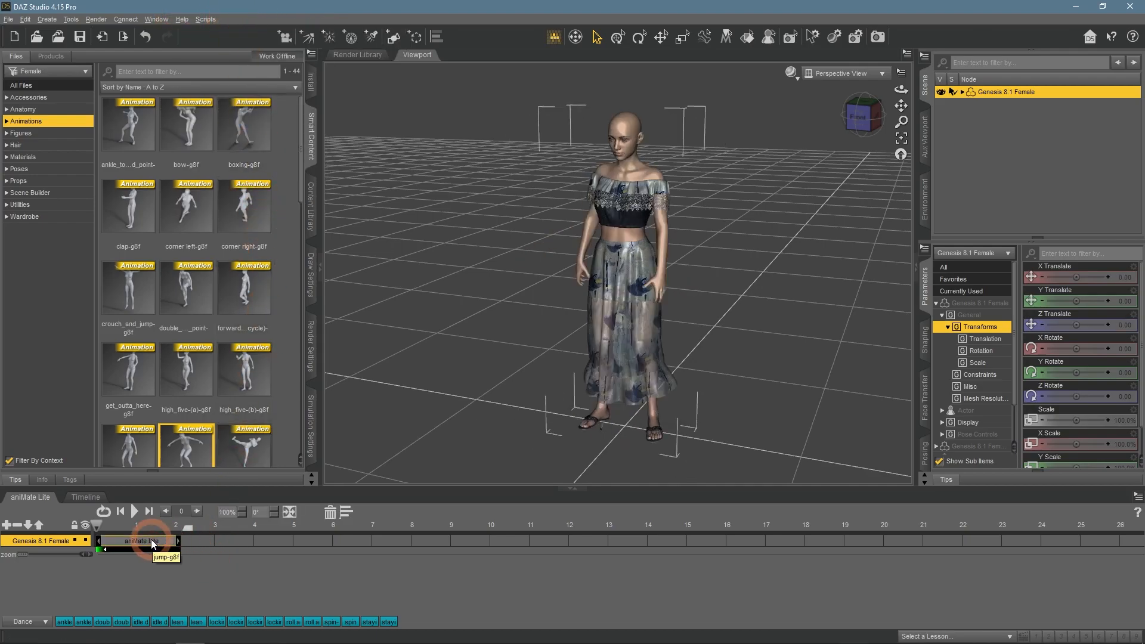
left_click(85, 496)
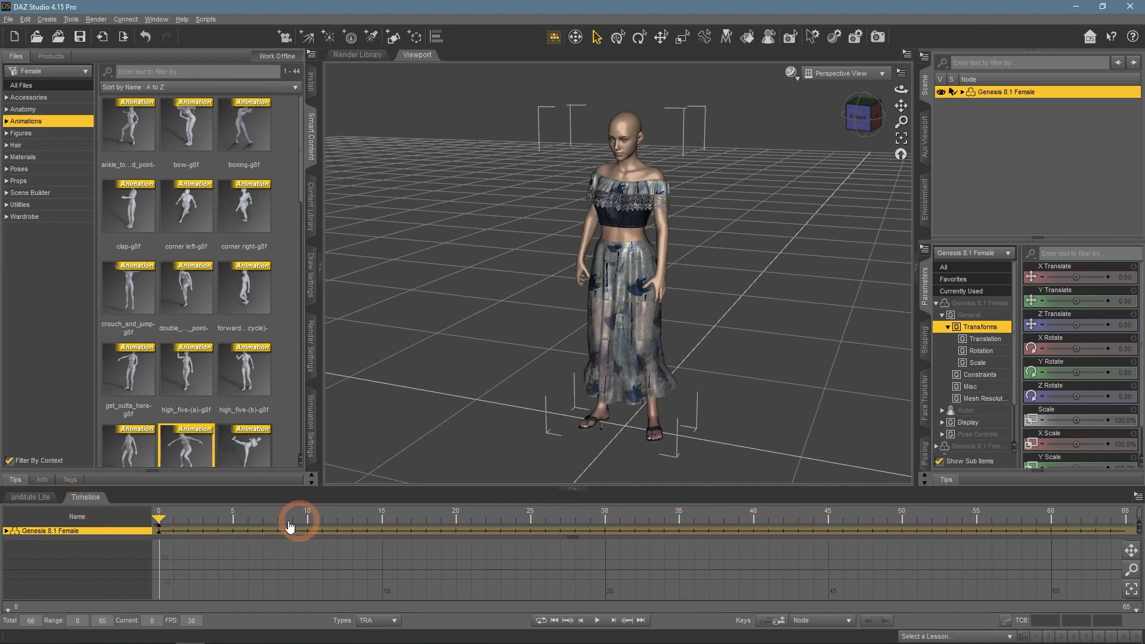
left_click(30, 496)
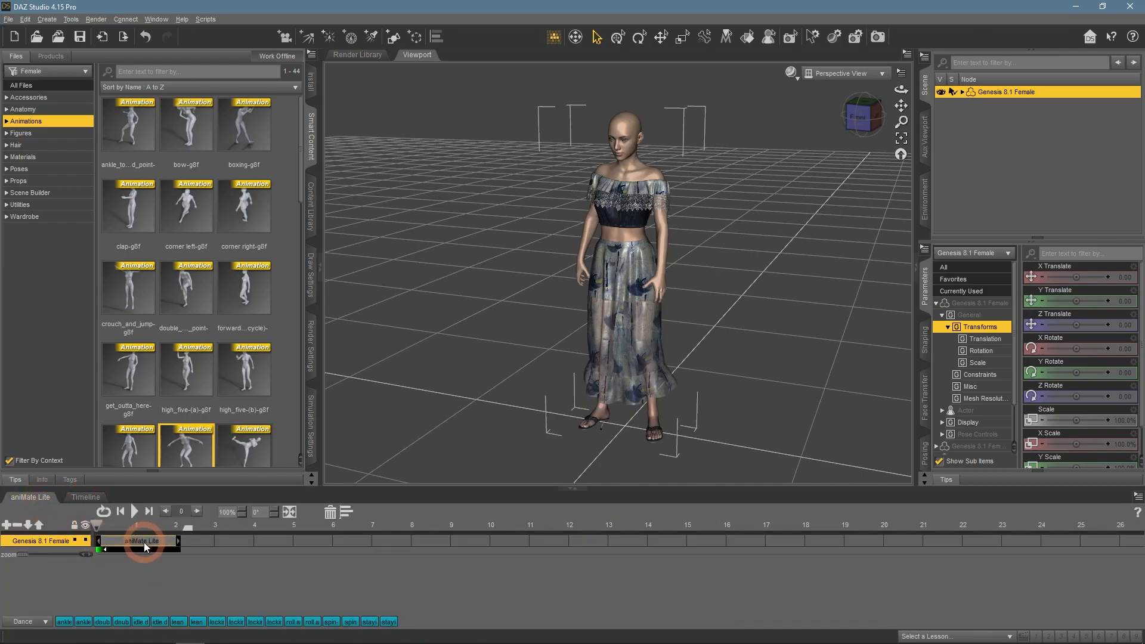
Step: Bake the aniMate jump animation to studio keyframes and display the baked keys in the Timeline
right_click(193, 560)
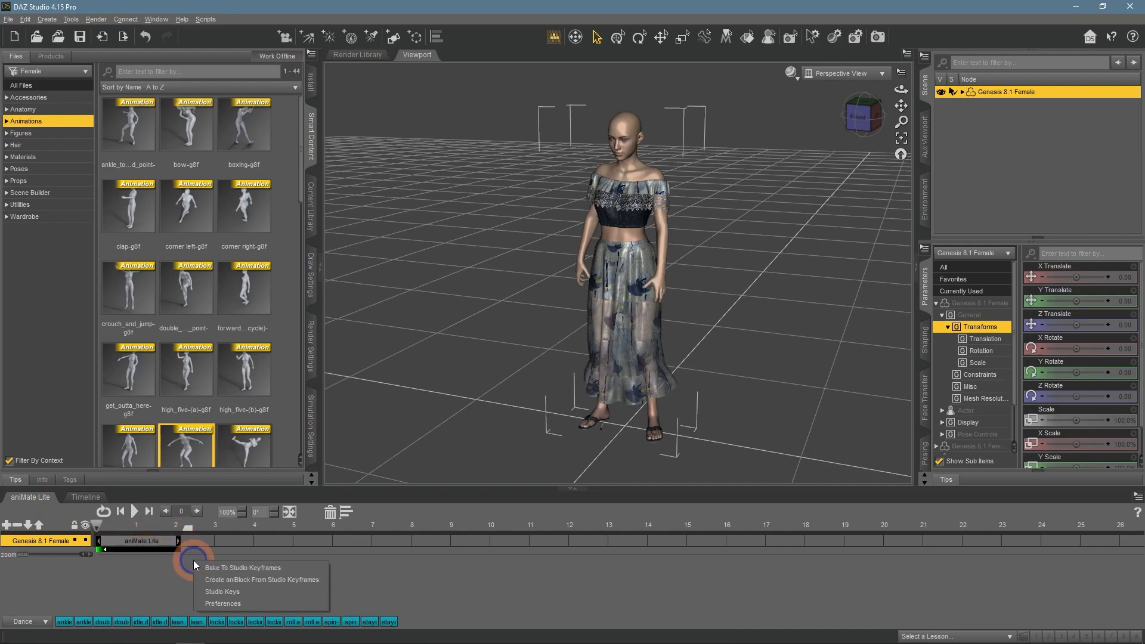
left_click(265, 567)
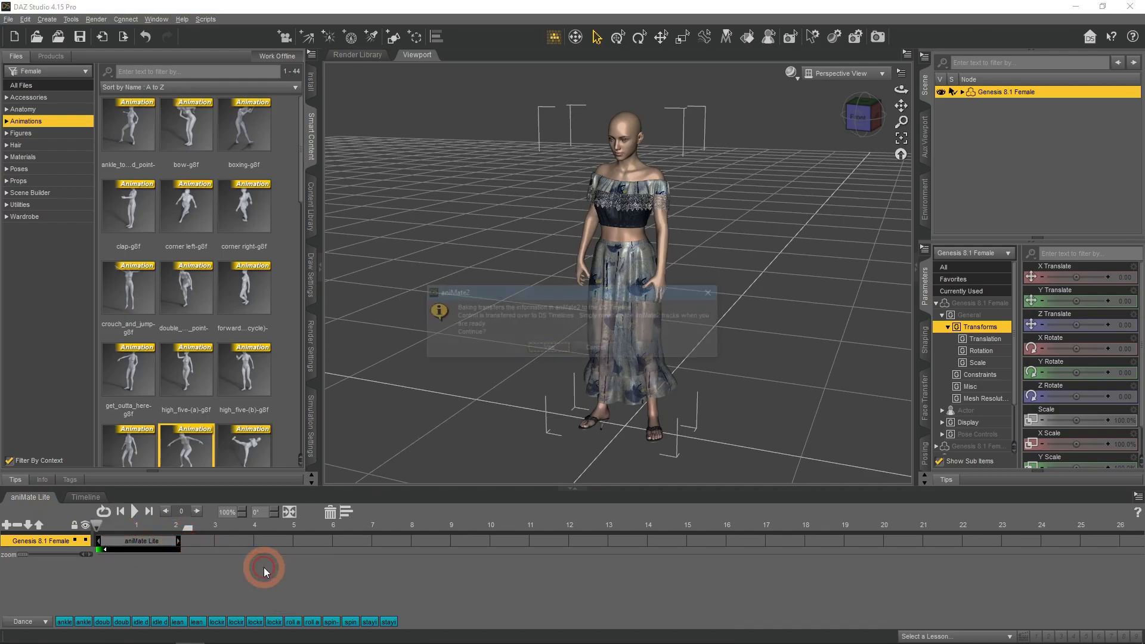
left_click(549, 348)
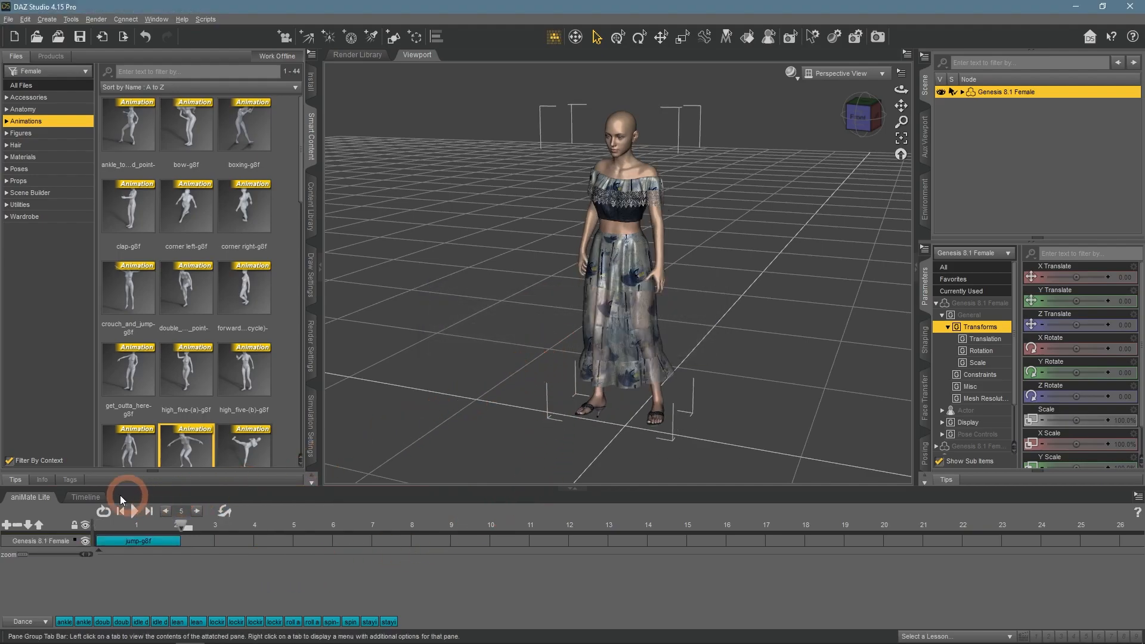
left_click(87, 498)
left_click(166, 533)
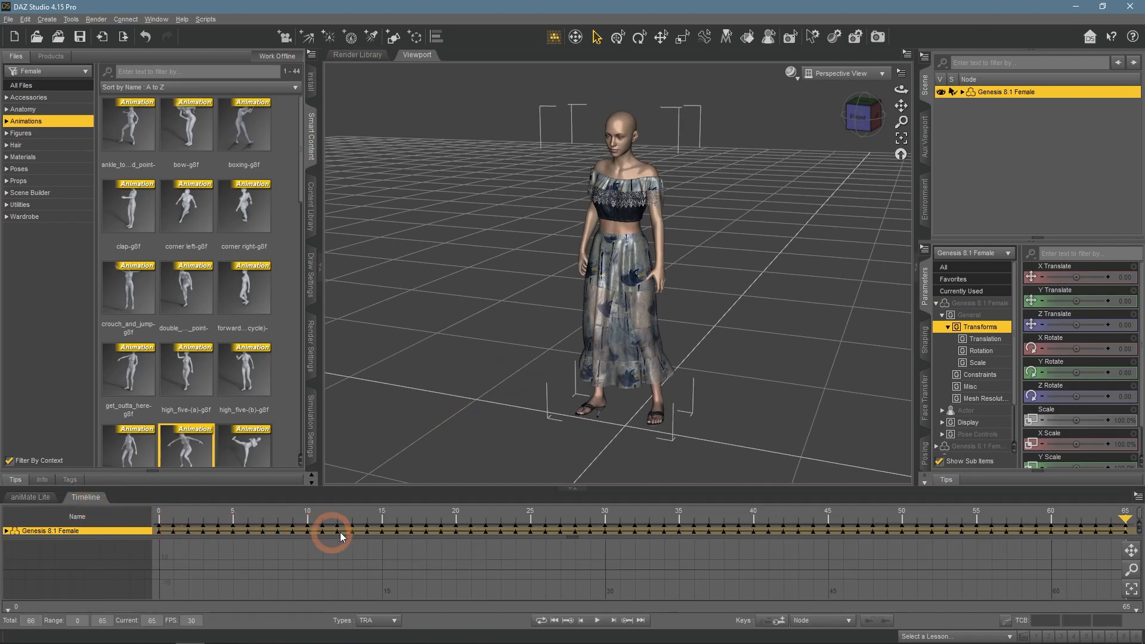
Step: Preview the baked jump animation from the first frame and export the figure with Daz To Blender, including animation data
left_click(597, 621)
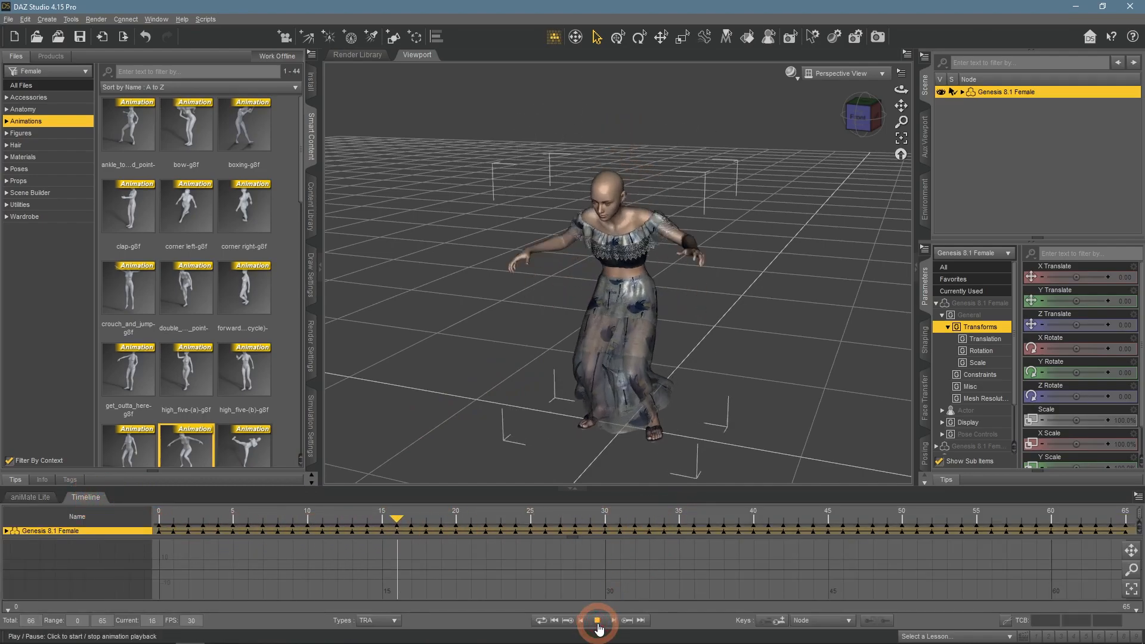
left_click_drag(736, 516, 134, 528)
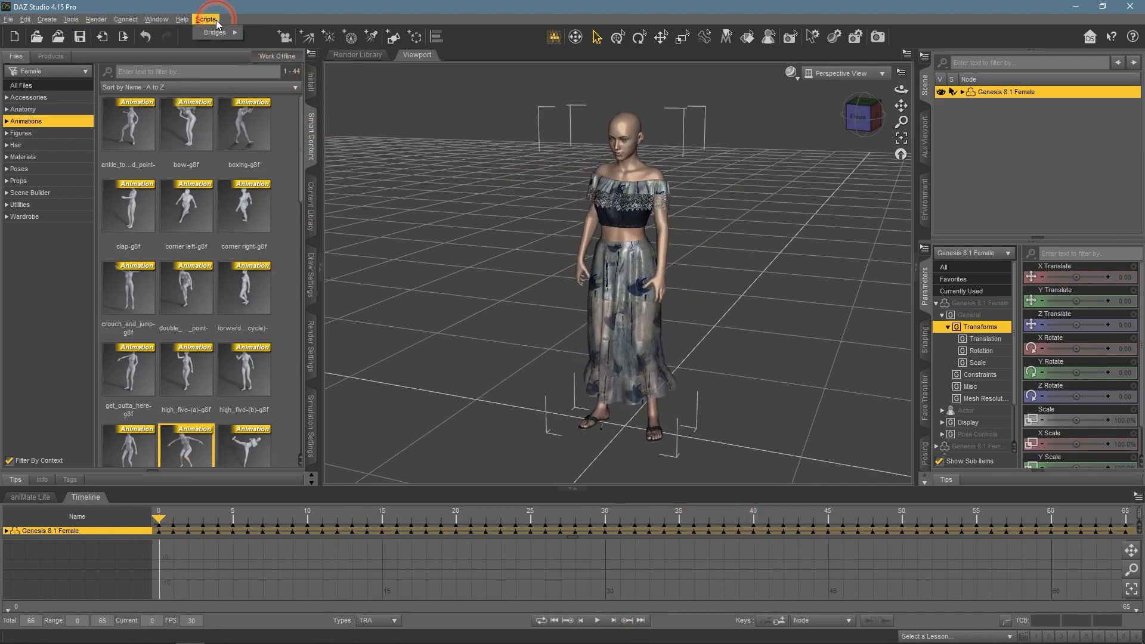
mouse_move(269, 34)
left_click(321, 37)
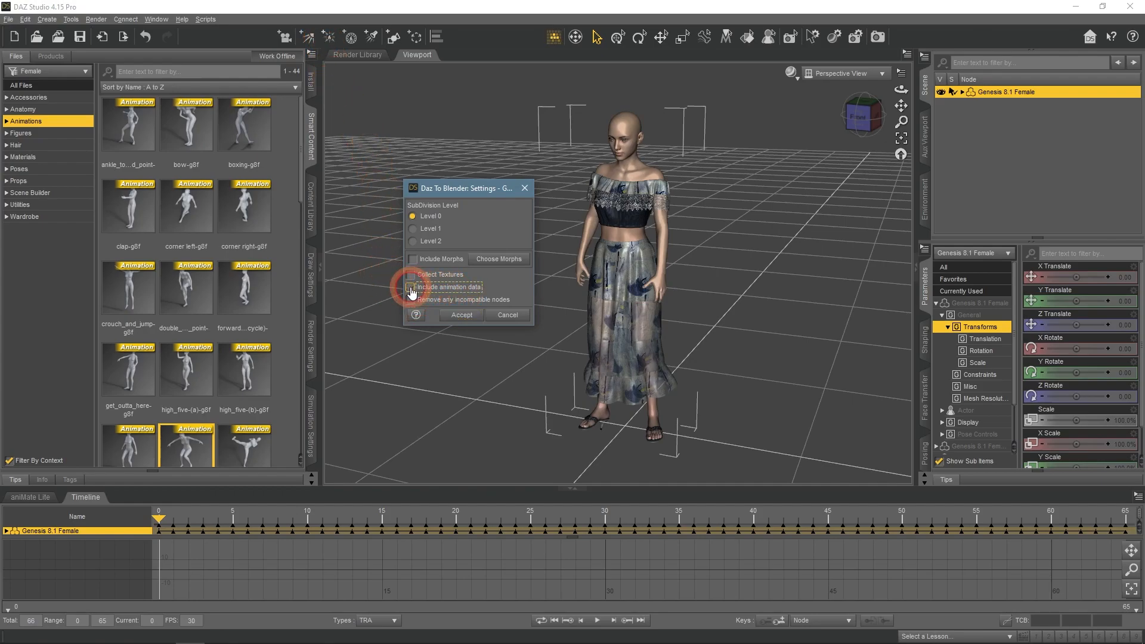
left_click(461, 316)
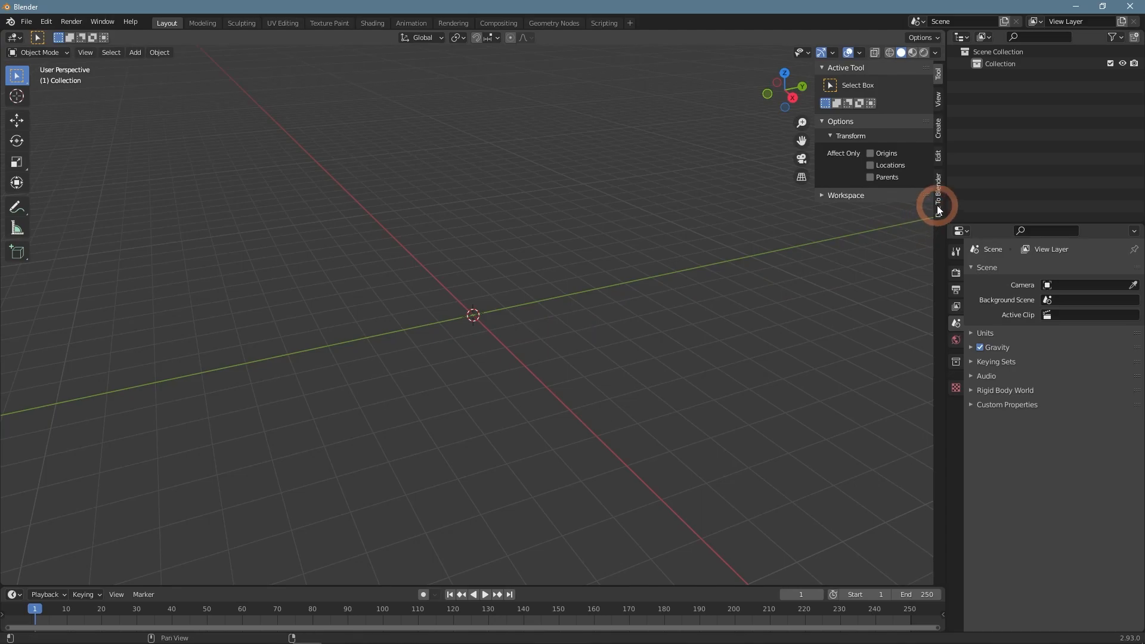
Step: Switch to Blender and import the exported female with Daz To Blender as a new Genesis figure
left_click(938, 207)
left_click(895, 87)
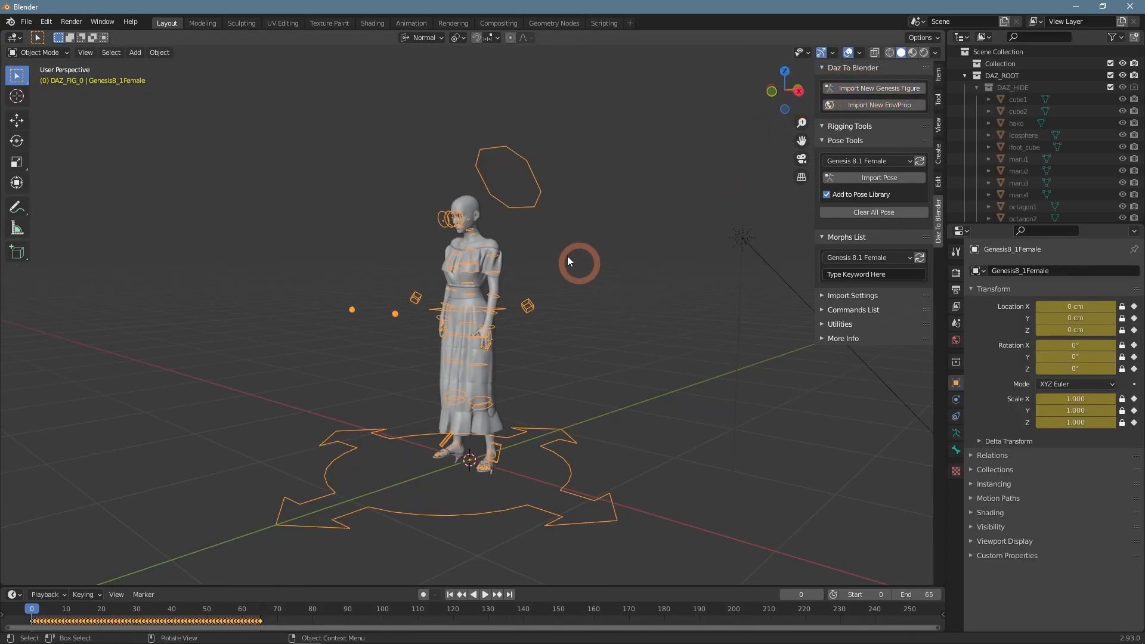
Step: Review the imported keyframes and play the Genesis 8.1 Female's jump animation from frame 0
left_click(34, 609)
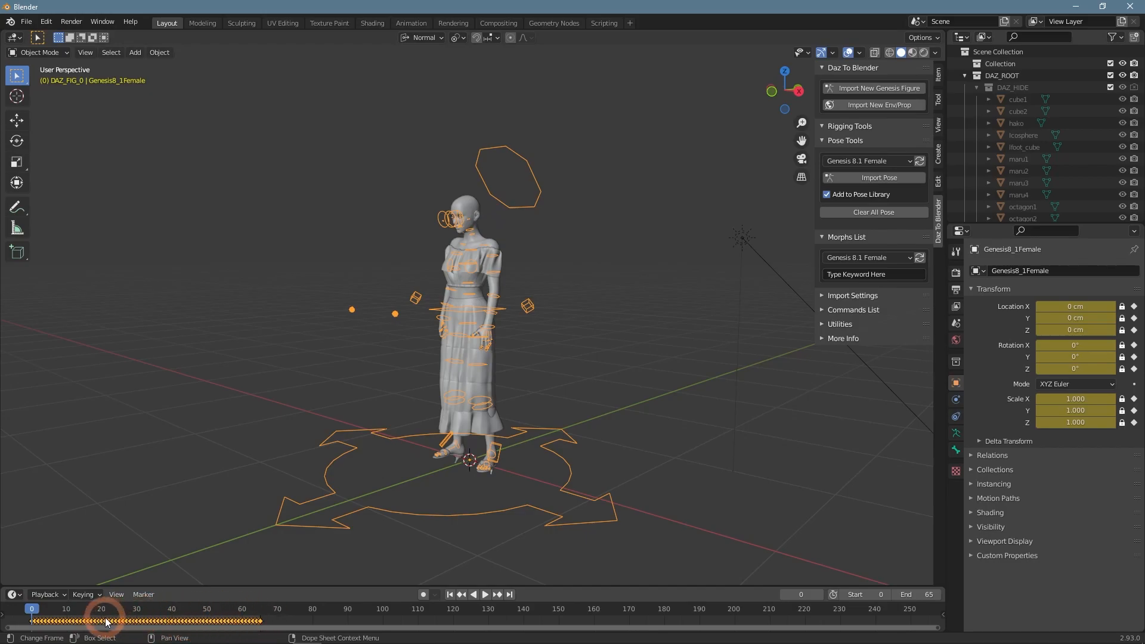
middle_click_drag(385, 467, 369, 532)
left_click(45, 613)
mouse_move(34, 614)
left_mouse_down()
mouse_move(89, 614)
mouse_move(32, 620)
left_mouse_up()
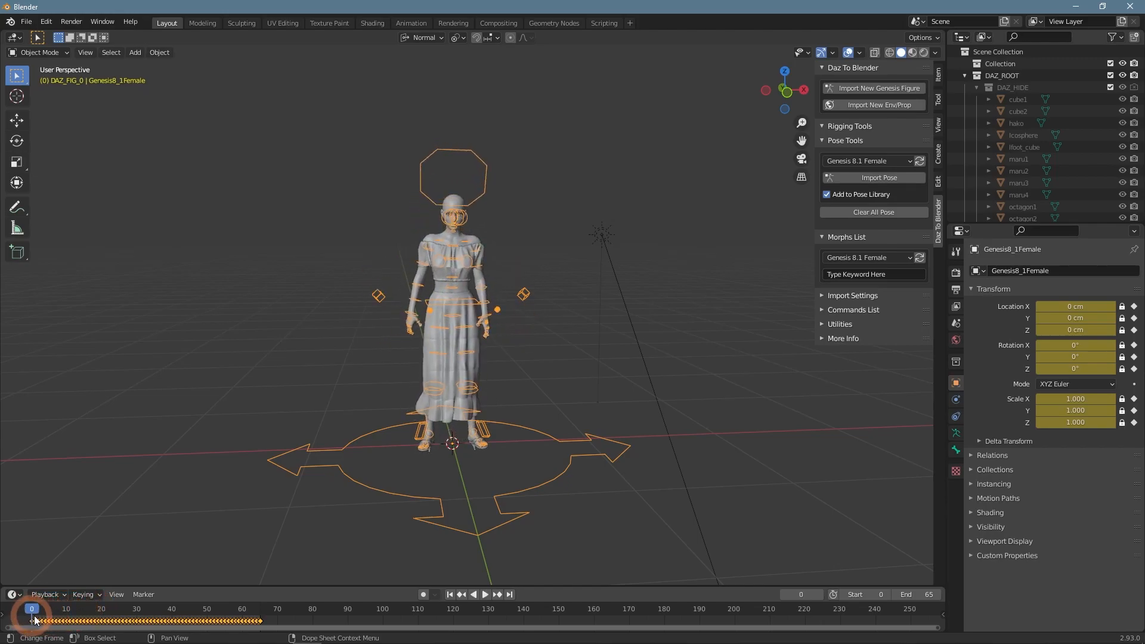
left_click(485, 594)
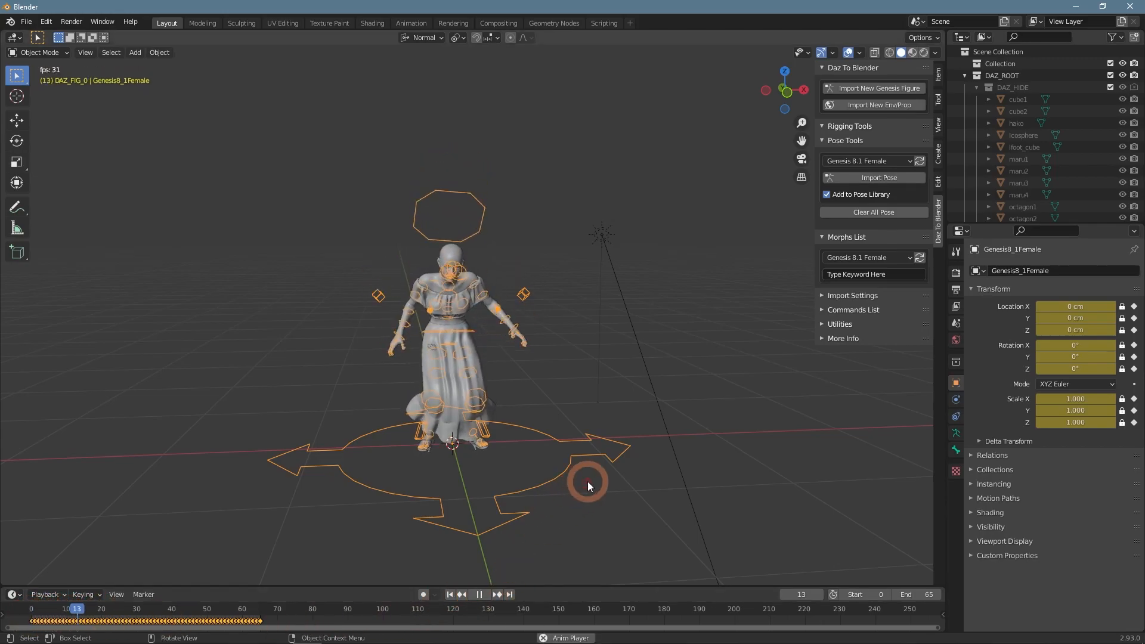
Step: Watch the jump animation with the rig controls hidden, and return the playhead to frame 0
mouse_move(578, 488)
middle_mouse_down()
mouse_move(574, 503)
mouse_move(595, 491)
middle_mouse_up()
left_click(595, 491)
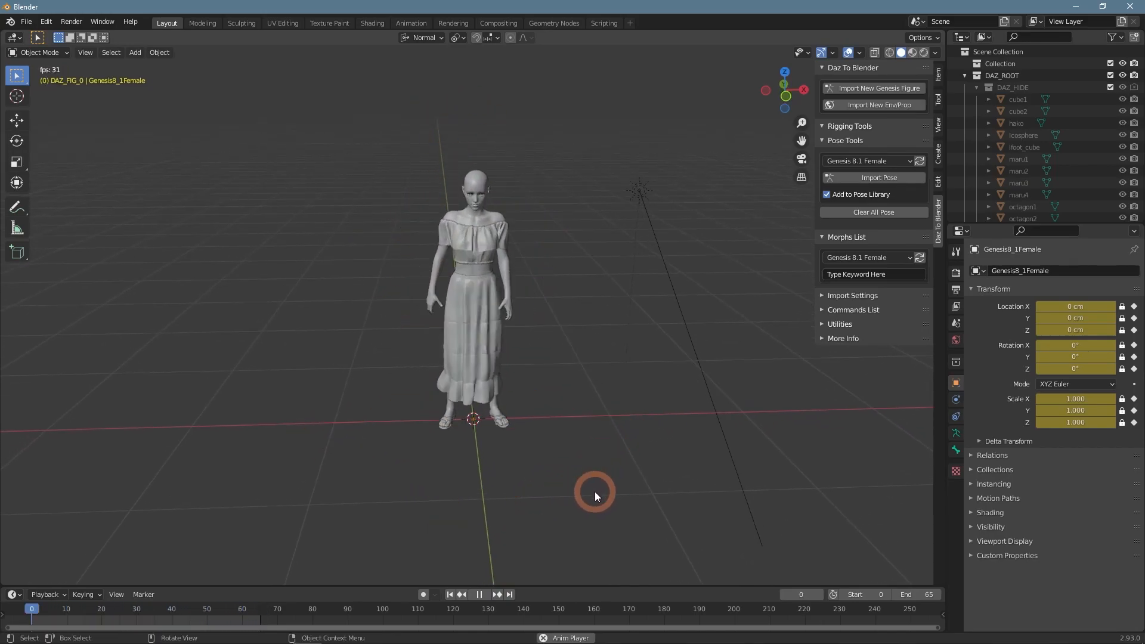
key("space")
left_click_drag(59, 609, 18, 614)
key("space")
left_click(628, 341)
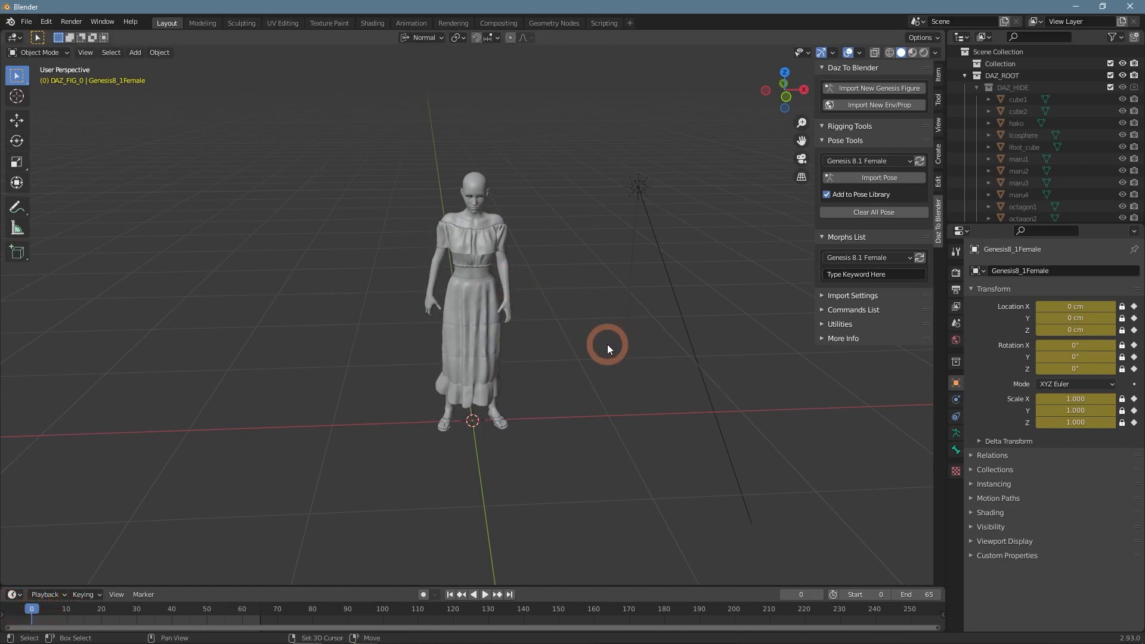
Step: Reveal the rig controls and isolate the Genesis8_1Female.Shape body mesh in local view
middle_click_drag(607, 345, 608, 371, "shift")
key("alt+h")
left_click(577, 332)
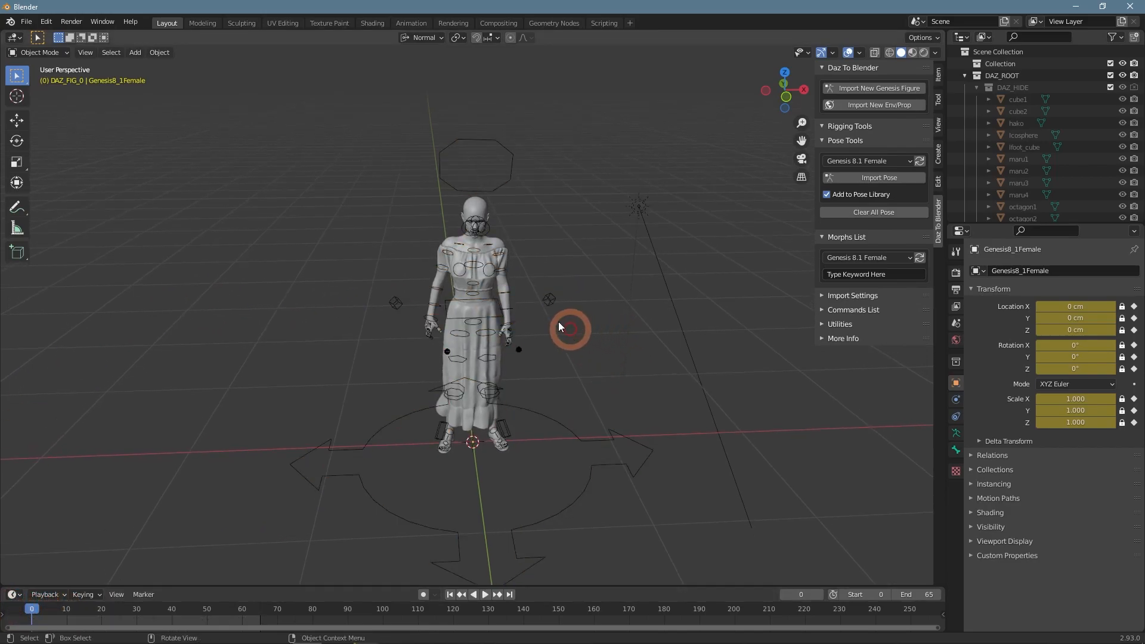
left_click(487, 297)
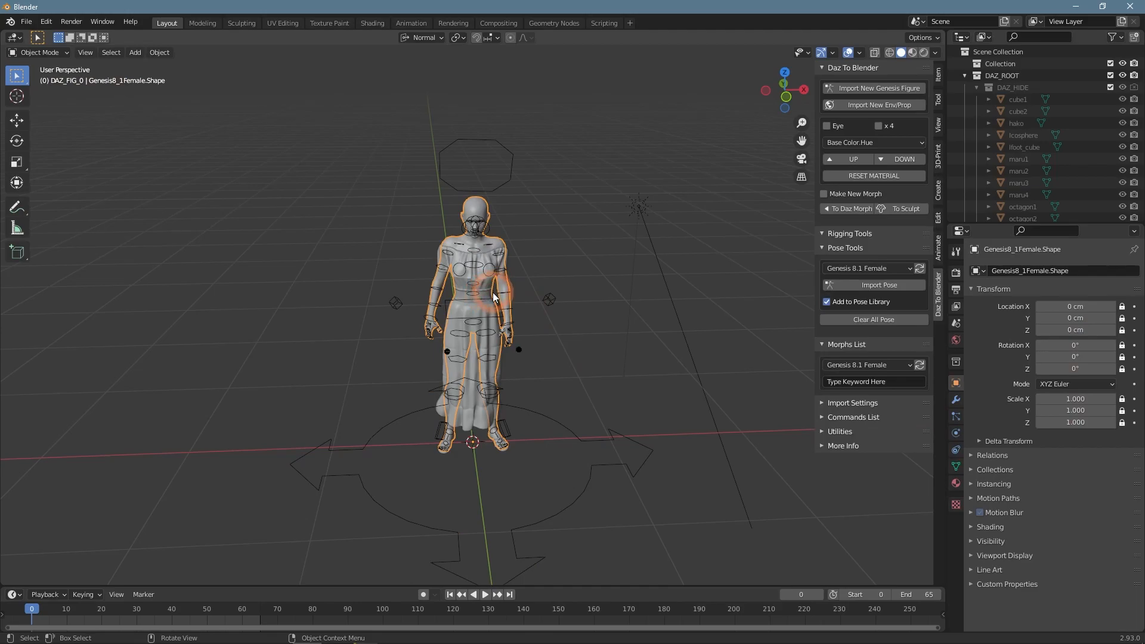
key("KP_Divide")
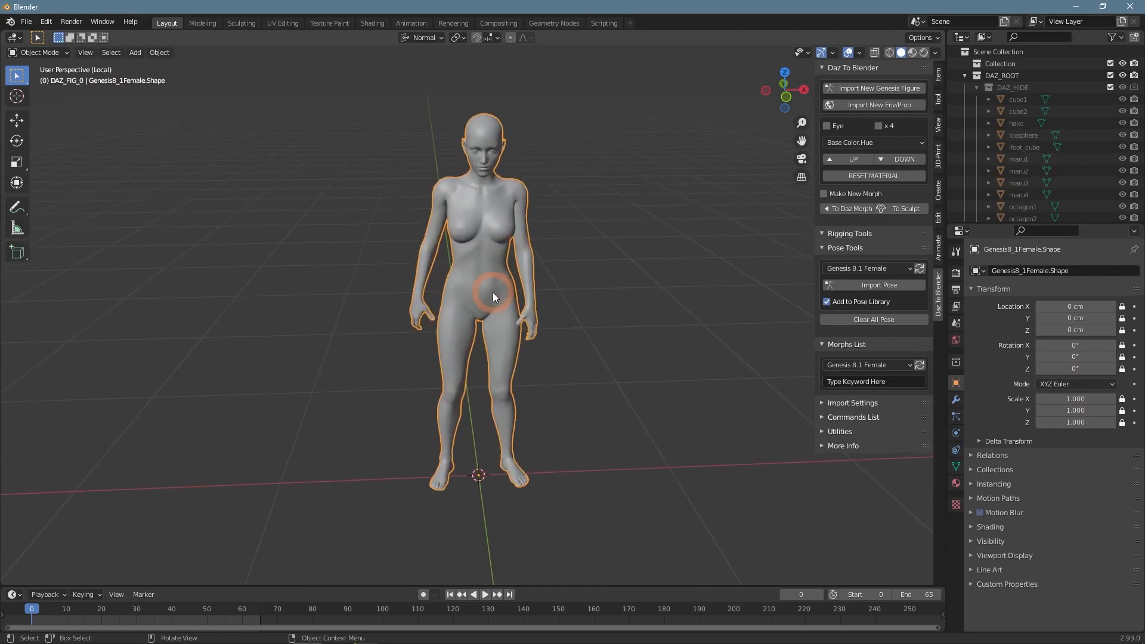
Step: Enter Edit Mode on the body mesh and narrow the waist by scaling its edge loop with proportional editing
left_click(39, 52)
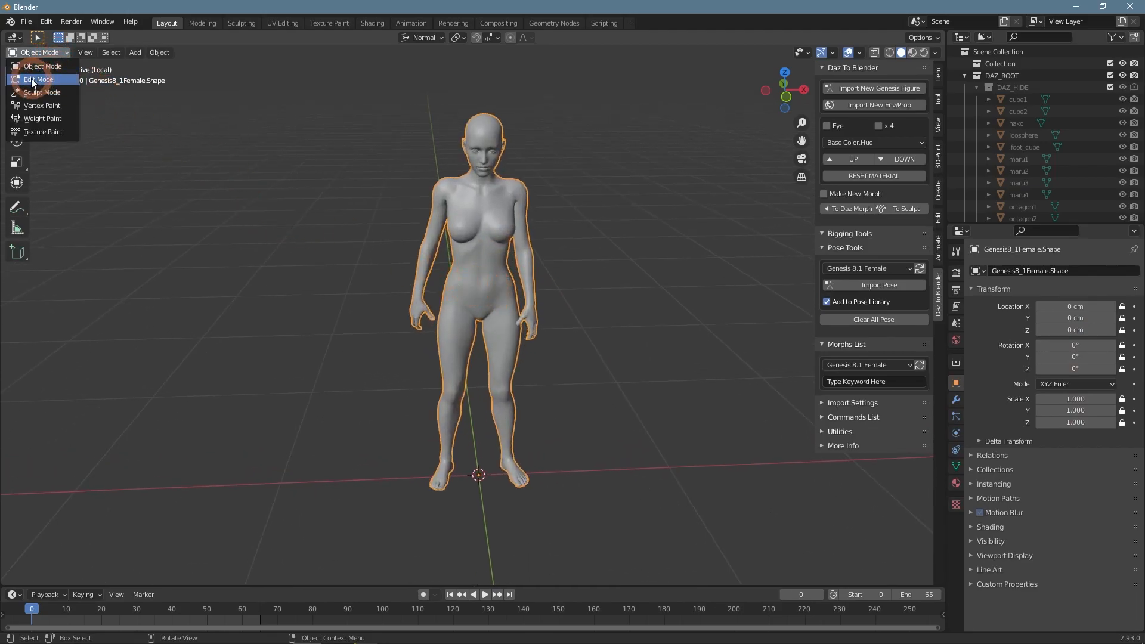
left_click(41, 80)
middle_click_drag(254, 169, 387, 323)
scroll(388, 324, "up", 4)
key("2")
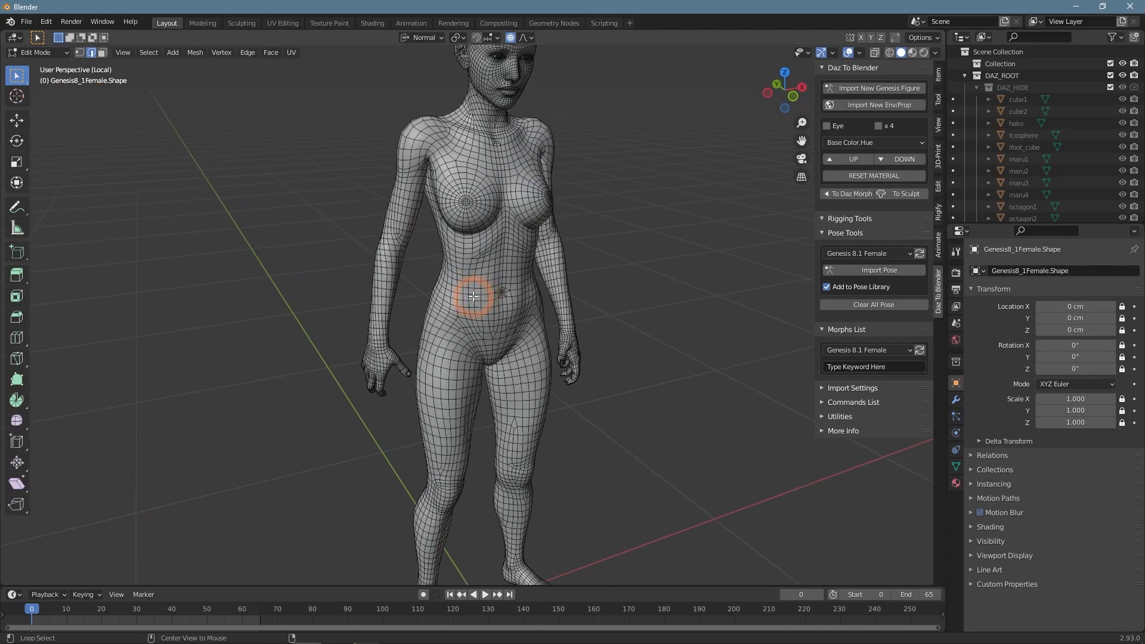
middle_click_drag(465, 48, 573, 204)
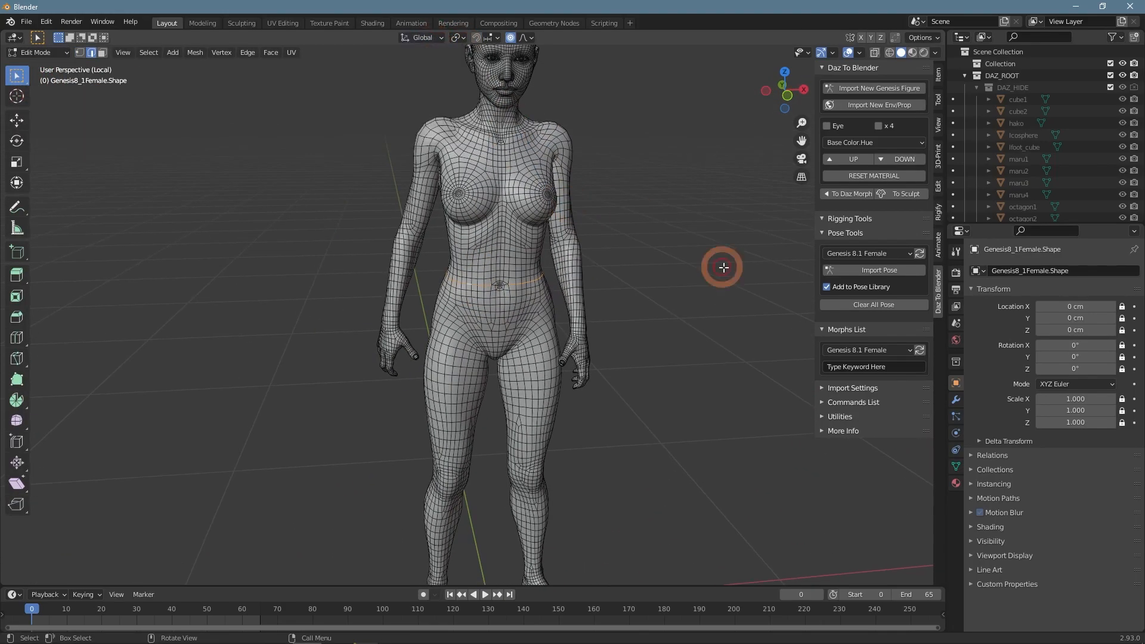
key("s")
key("z")
left_click(619, 290)
Step: Select an edge loop at the upper arm and scale it with X mirroring and proportional editing
middle_click_drag(621, 290, 572, 269)
left_click(416, 212, "alt")
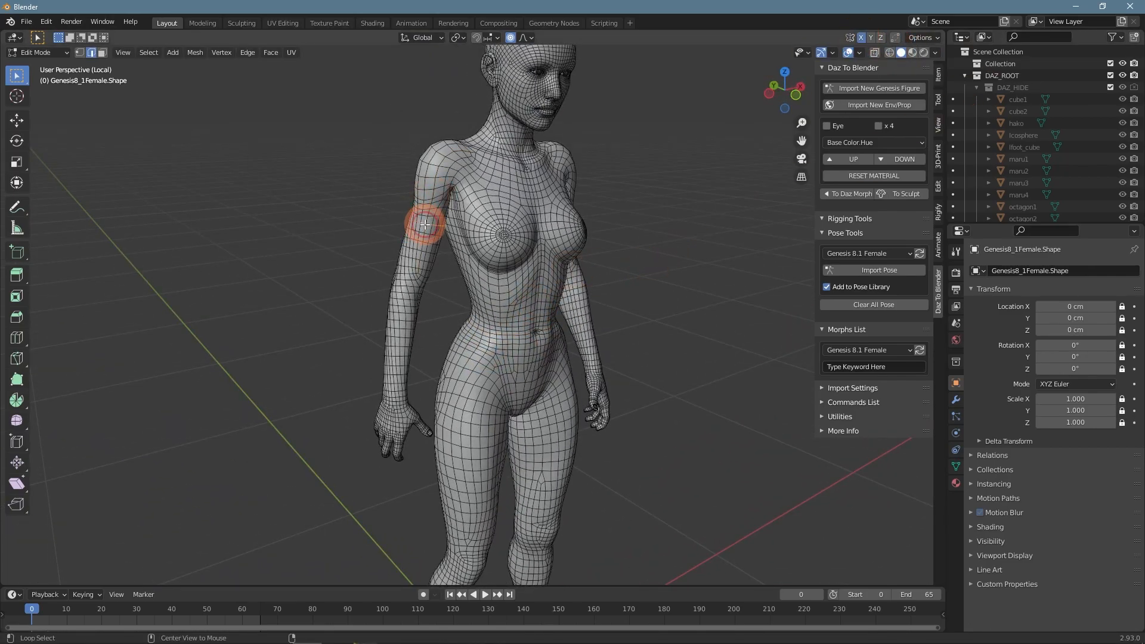
middle_click_drag(423, 222, 673, 266)
key("s")
left_click(739, 274)
Step: Raise the shoulders along Z with mirrored proportional editing, and return the body mesh to Object Mode
left_click(484, 127)
key("g")
key("z")
middle_click_drag(485, 128, 568, 165)
left_click(593, 179)
key("ctrl+z")
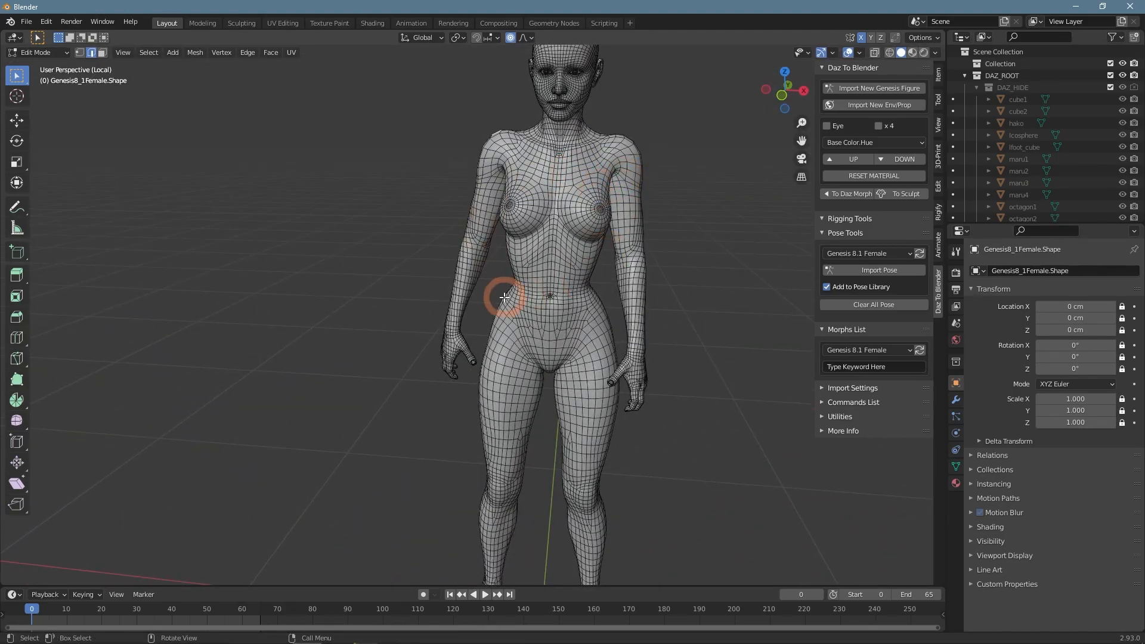
key("ctrl+shift+z")
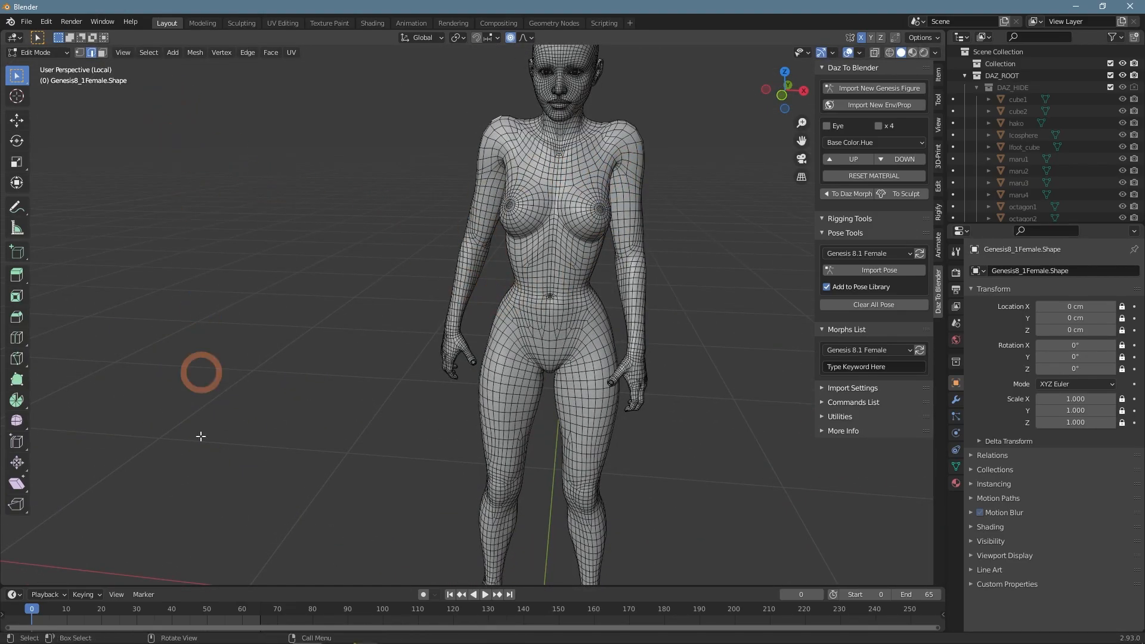
left_click(37, 52)
left_click(50, 68)
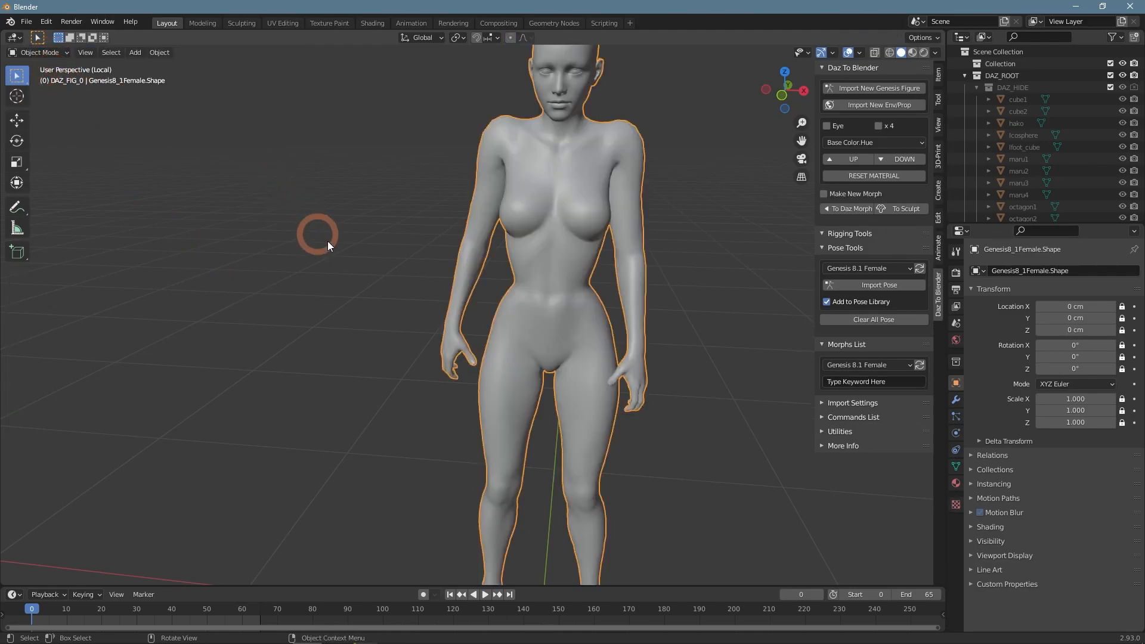
Step: Open the Sculpting workspace and isolate the Genesis 8.1 Female body mesh in local view
scroll(315, 229, "down", 2)
middle_click_drag(315, 229, 369, 248)
left_click(234, 28)
middle_click_drag(250, 118, 358, 203)
middle_click_drag(425, 307, 364, 368)
key("KP_Divide")
Step: Sculpt a stroke down the hip area of the body with the Draw brush
scroll(417, 412, "up", 1)
mouse_move(430, 439)
middle_mouse_down("shift")
mouse_move(434, 385)
mouse_move(468, 386)
mouse_move(483, 356)
middle_mouse_up("shift")
scroll(467, 386, "up", 2)
left_click(17, 78)
mouse_move(468, 194)
left_mouse_down()
mouse_move(507, 133)
mouse_move(477, 277)
left_mouse_up()
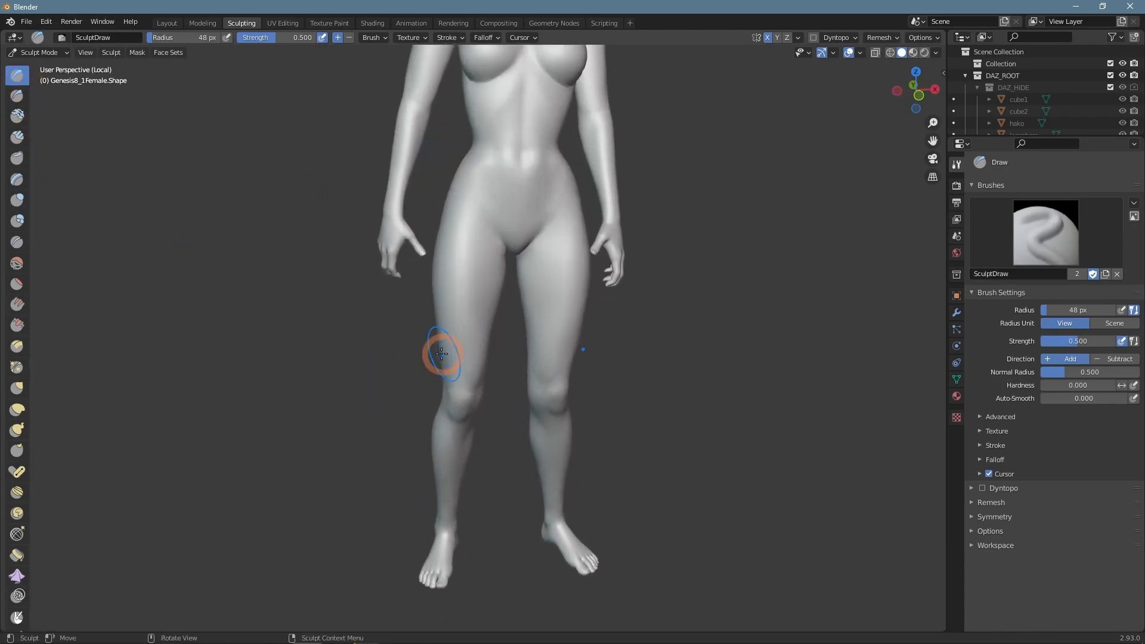
Step: Thicken the thighs and calves with symmetrical Inflate brush strokes around the legs
left_click(17, 200)
left_click_drag(449, 340, 465, 425)
middle_click_drag(427, 459, 527, 463)
left_click_drag(446, 346, 394, 511)
middle_click_drag(393, 511, 506, 507)
left_click_drag(401, 312, 443, 557)
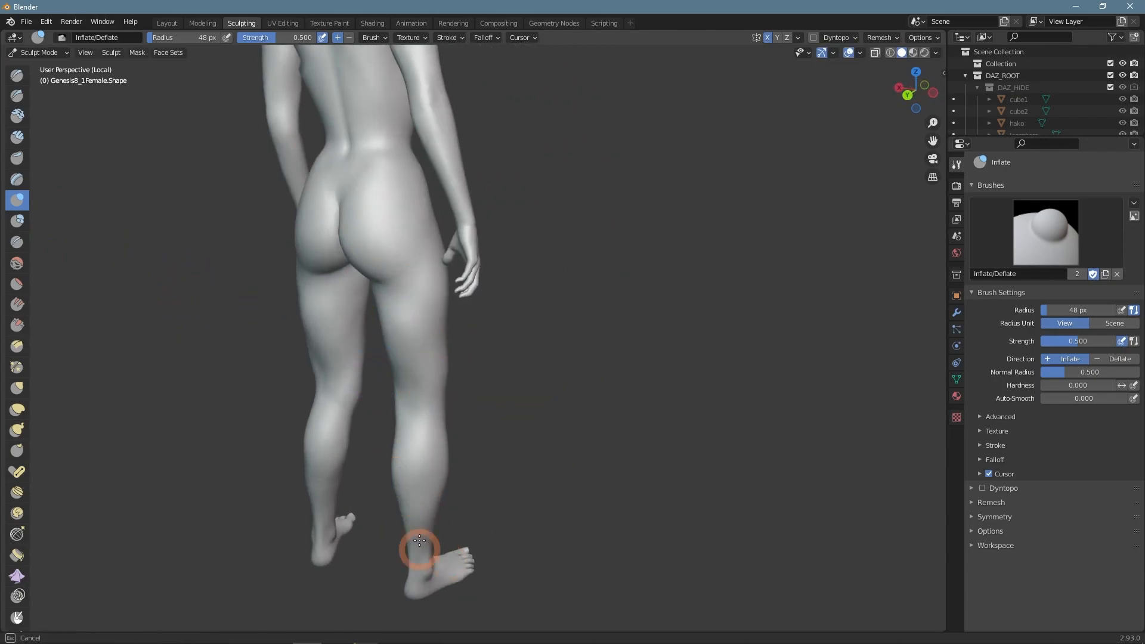
middle_click_drag(443, 557, 376, 551)
left_click_drag(440, 337, 452, 516)
middle_click_drag(471, 298, 292, 297)
middle_click_drag(561, 426, 529, 429)
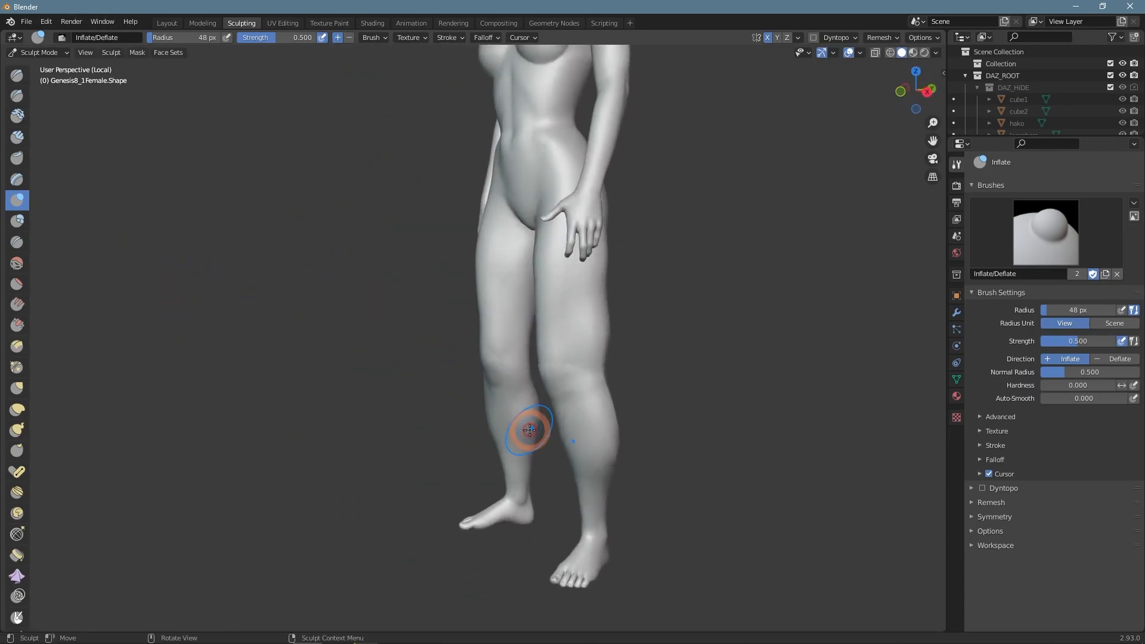
Step: Return to the Layout workspace, leave local view and select the Genesis8_1Female rig
scroll(619, 455, "down", 5)
scroll(664, 306, "up", 2)
left_click(167, 23)
left_click(59, 53)
middle_click_drag(590, 241, 586, 239)
key("KP_Divide")
middle_click_drag(570, 360, 569, 276)
left_click(548, 255)
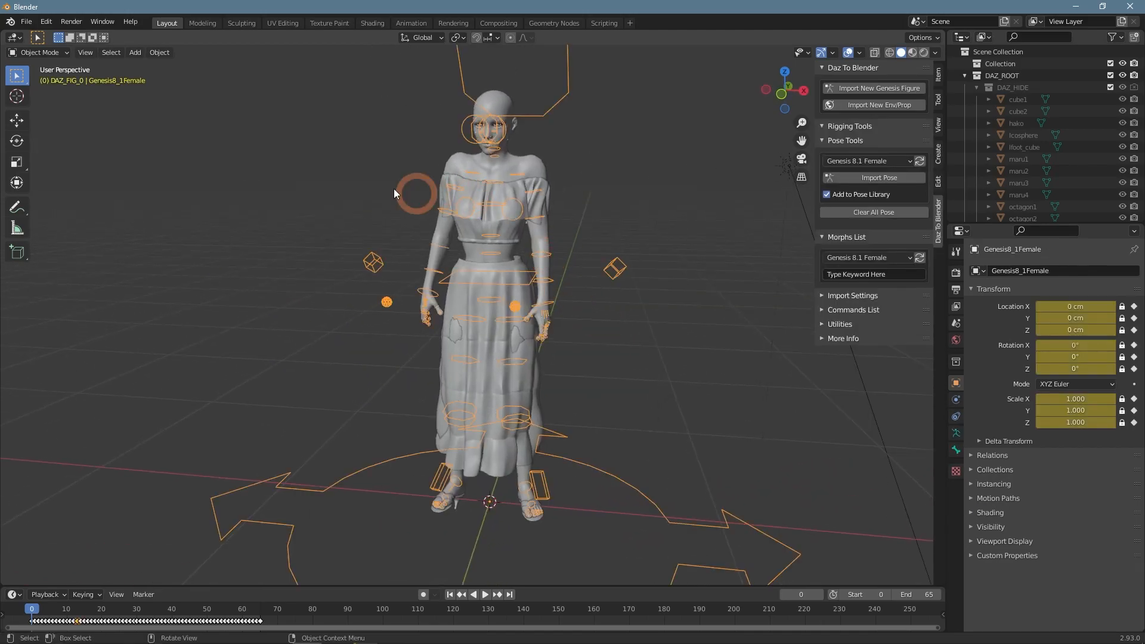
Step: Enter Pose Mode and raise the right upper arm by rotating its bone about X
left_click(48, 53)
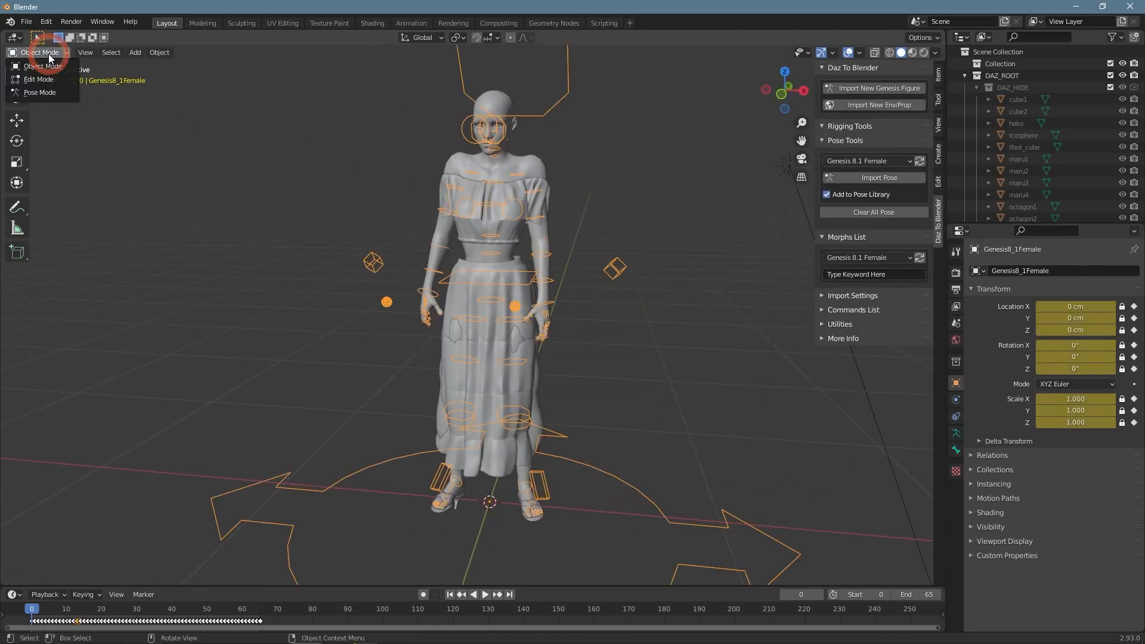
left_click(43, 92)
middle_click_drag(381, 267, 459, 333)
scroll(460, 333, "up", 4)
middle_click_drag(438, 206, 647, 319, "shift")
left_click(447, 254)
key("r")
key("x")
key("x")
left_click(502, 288)
Step: Bend the right arm at the rForearmBend bone and rotate the right hand
left_click(524, 314)
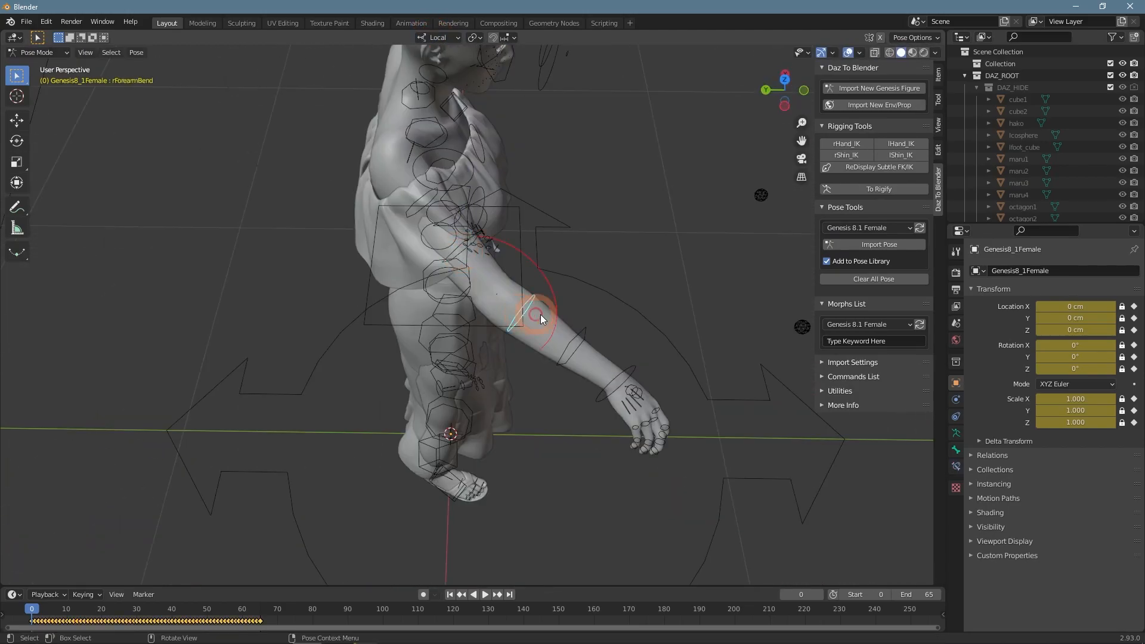
key("r")
middle_click_drag(740, 327, 626, 335)
left_click(471, 268)
key("r")
left_click(542, 275)
middle_click_drag(542, 275, 513, 358)
left_click(540, 298)
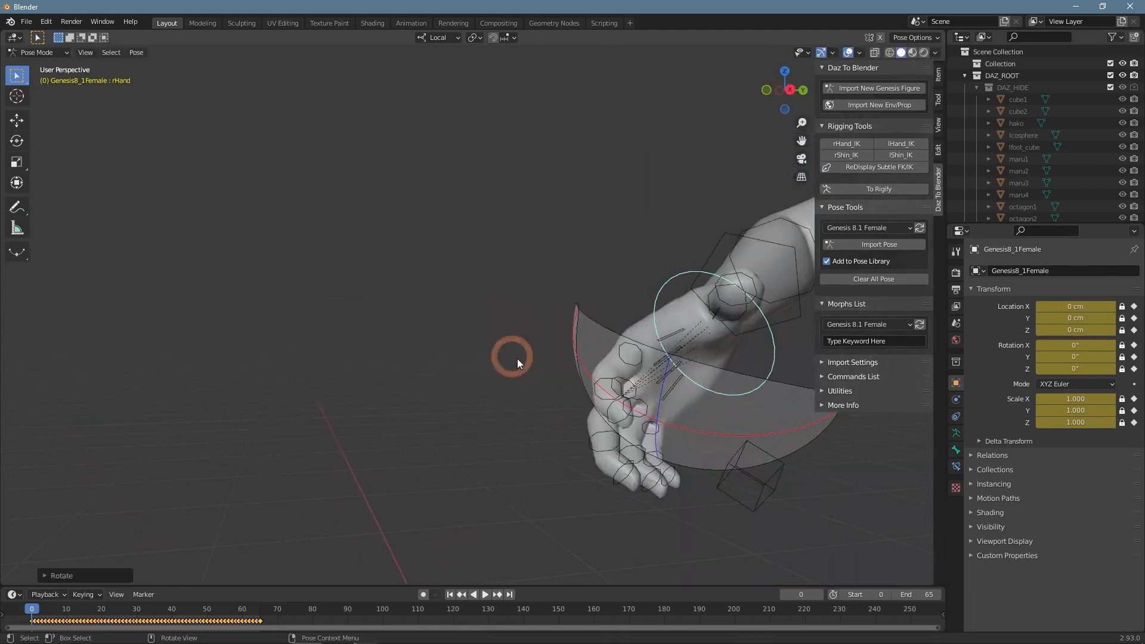
Step: Rotate the right hand's finger bones, including rMid1, to curl the fingers toward the palm
left_click(382, 352)
key("r")
left_click(365, 361)
middle_click_drag(382, 370, 716, 269)
left_click(441, 258)
key("r")
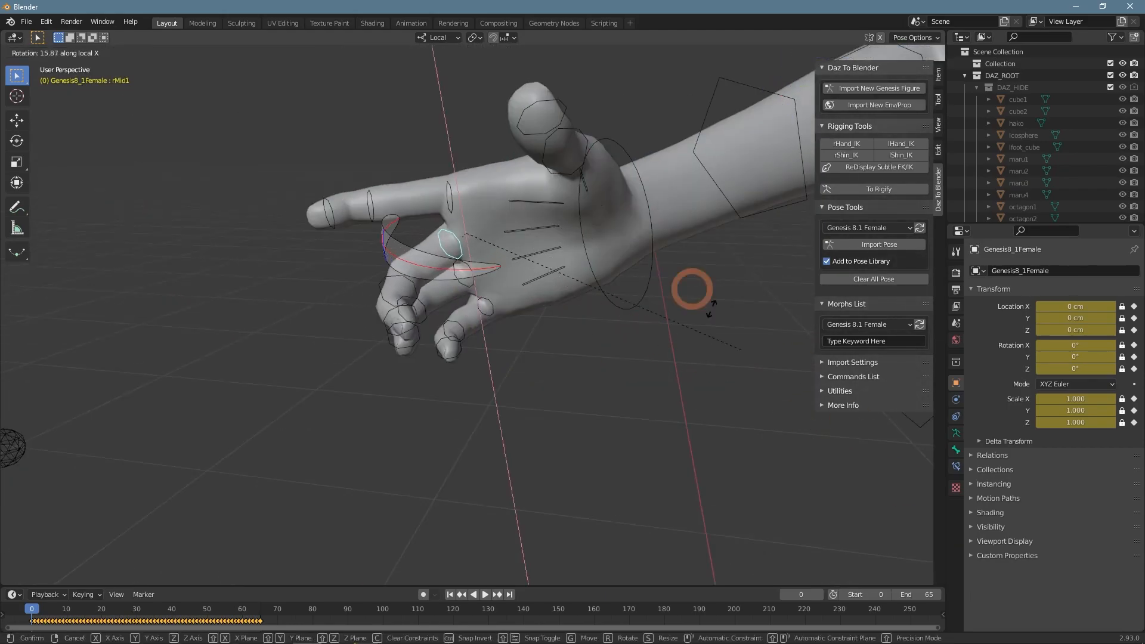
left_click(807, 414)
left_click(471, 311)
key("r")
left_click(630, 351)
mouse_move(630, 352)
middle_mouse_down()
mouse_move(496, 343)
mouse_move(626, 358)
middle_mouse_up()
key("r")
left_click(741, 487)
left_click(612, 363)
key("r")
left_click(742, 391)
Step: Reshape the mouth expression by moving the lLipCorner bone and neighbouring lip bones
middle_click_drag(742, 391, 550, 408)
scroll(549, 408, "up", 5)
left_click(549, 382)
key("g")
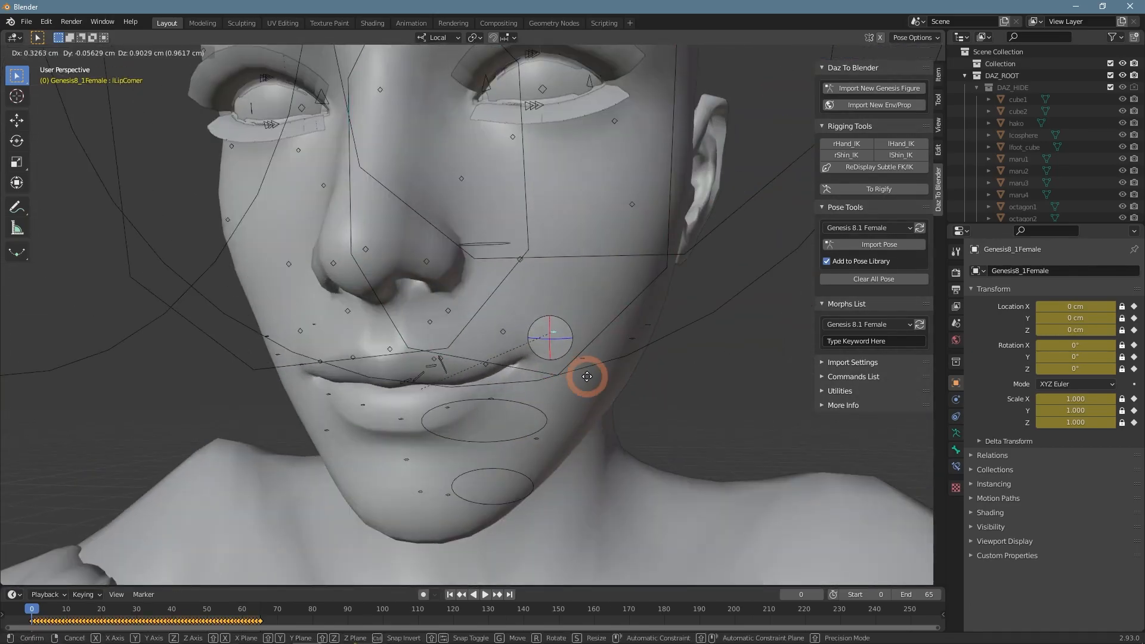
left_click(543, 352)
middle_click_drag(543, 352, 432, 361)
left_click(432, 362)
key("g")
left_click(423, 398)
left_click(510, 358)
key("g")
left_click(557, 324)
Step: Adjust the nose by transforming the rNostril bone
middle_click_drag(388, 298, 501, 232)
key("g")
left_click(514, 377)
key("r")
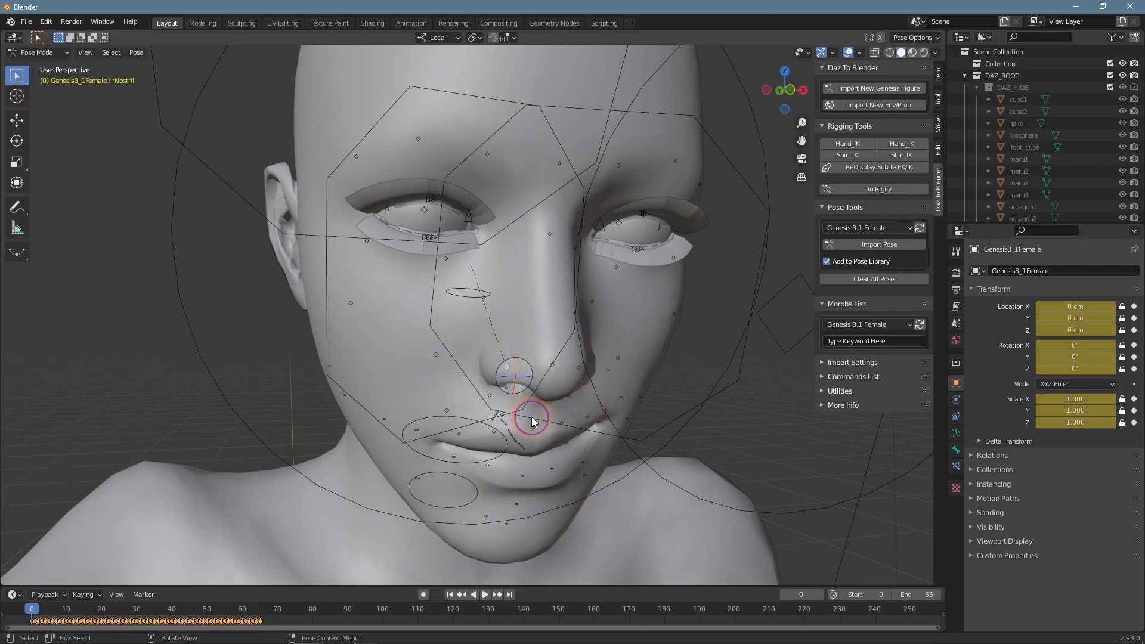
left_click(531, 419)
Step: Inspect the posed figure without viewport overlays, and restore the overlays
scroll(736, 378, "down", 4)
left_click(848, 52)
scroll(616, 444, "up", 3)
middle_click_drag(549, 430, 616, 446)
scroll(616, 443, "down", 5)
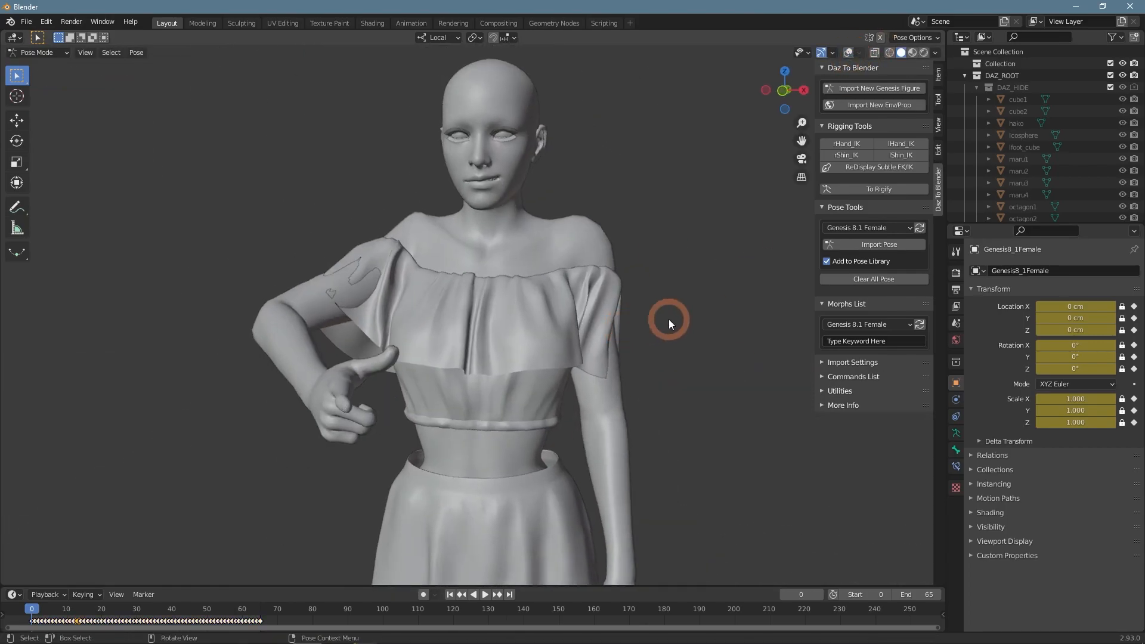
left_click(848, 52)
Step: Return to Object Mode and reselect the Genesis8_1Female rig to display its keyframes
left_click(50, 56)
left_click(50, 68)
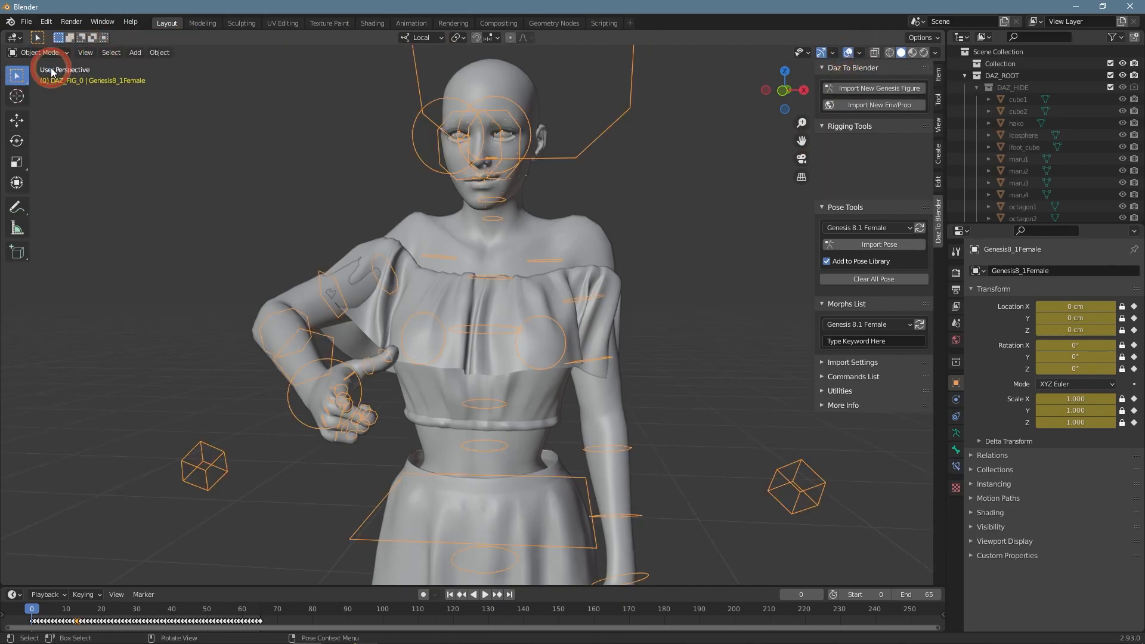
left_click(258, 202)
scroll(358, 239, "down", 1)
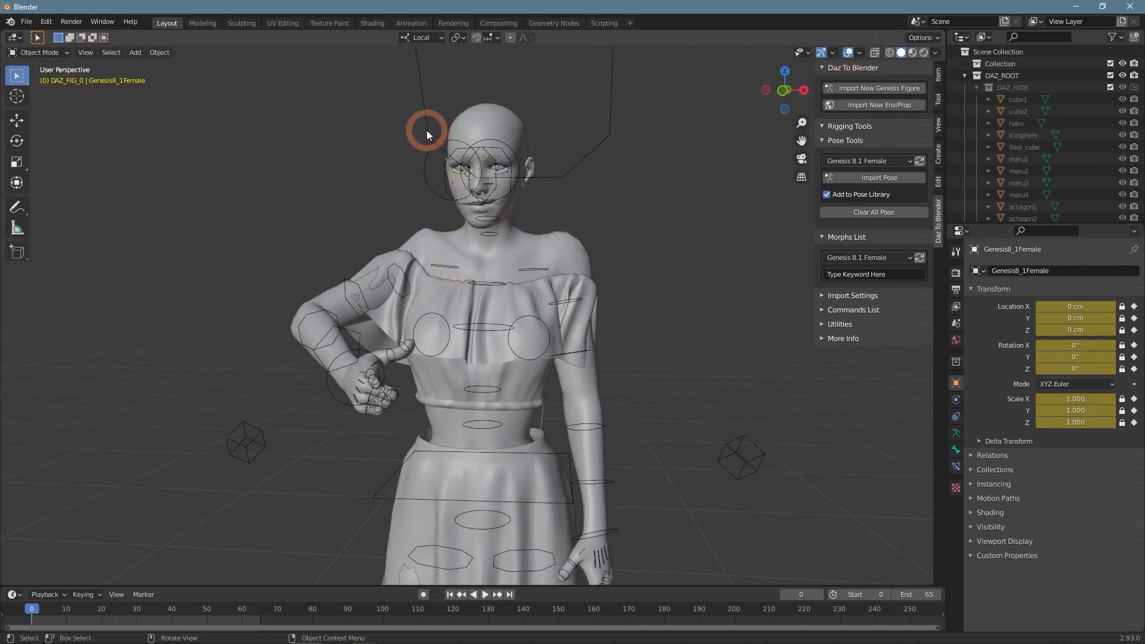
left_click(412, 189)
Step: Scrub the jump animation to frame 30 and delete the rig's keyframes from about frame 36 to 42
left_click_drag(33, 611, 60, 616)
left_click_drag(74, 620, 138, 621)
left_click(157, 621)
left_click(179, 621, "shift")
key("x")
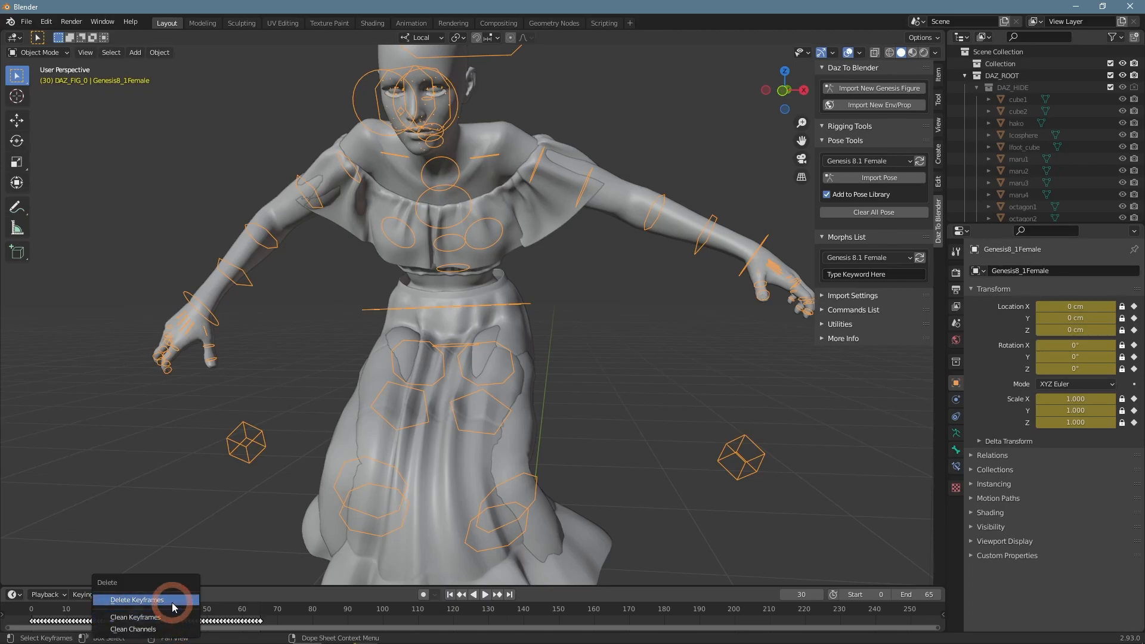
left_click(172, 602)
Step: Select the keyframes around the deleted range and place the playhead at frame 36
left_click(156, 613)
left_click(159, 620)
left_click(170, 621, "shift")
mouse_move(171, 621)
left_mouse_down()
mouse_move(199, 621)
mouse_move(150, 621)
mouse_move(187, 614)
mouse_move(158, 613)
left_mouse_up()
left_click(147, 616)
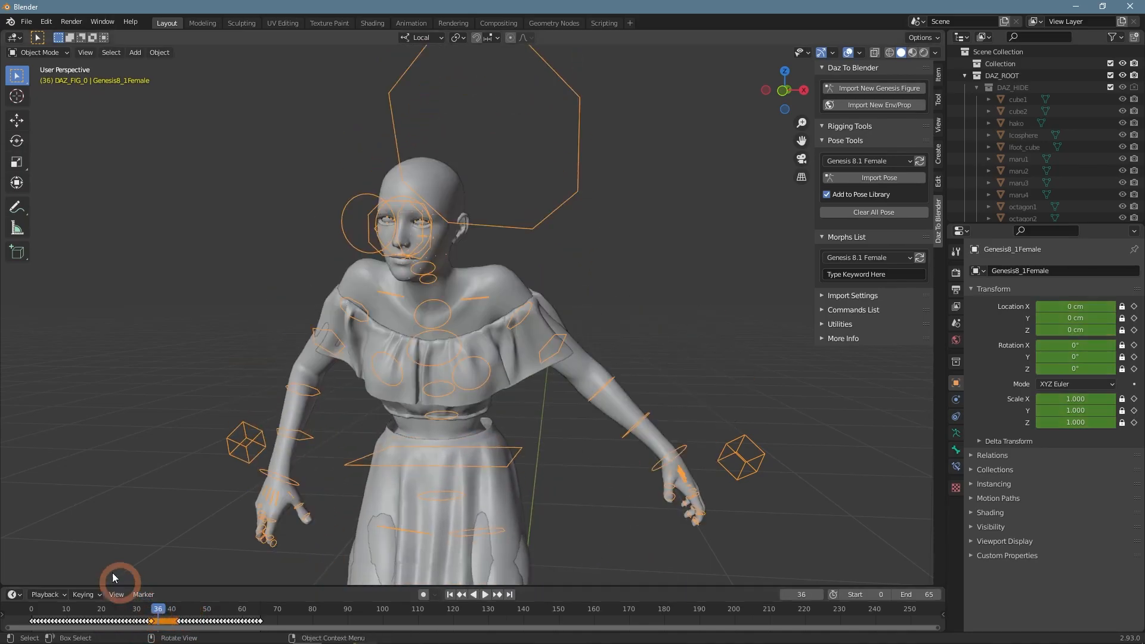
Step: Browse the available editor types and the other workspaces, and return to the Layout workspace
left_click(15, 595)
left_click(14, 595)
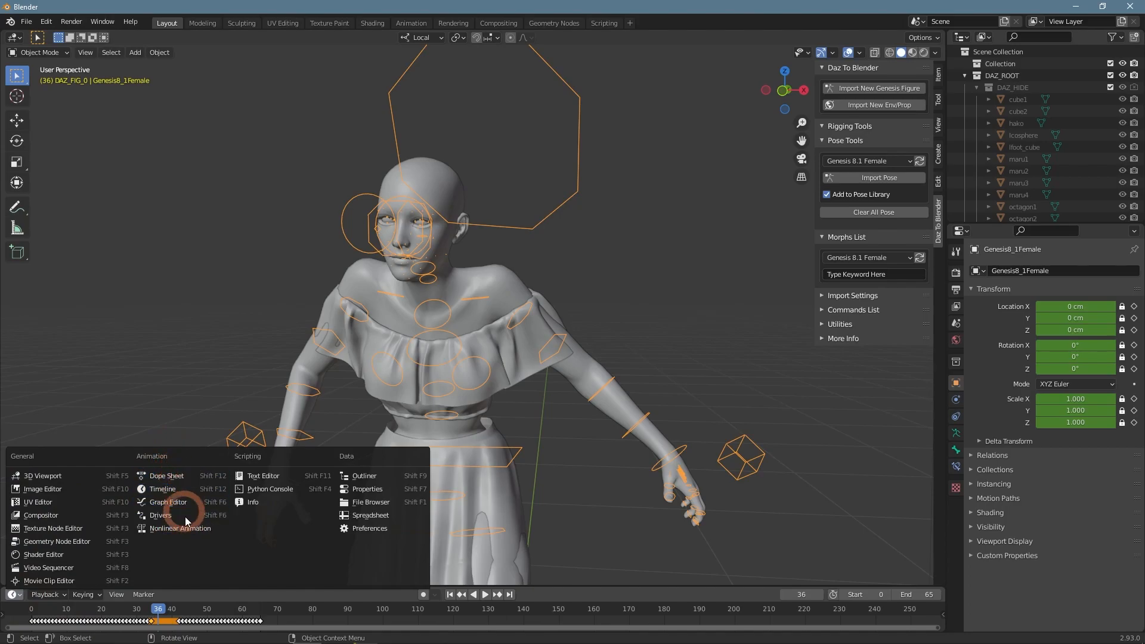
left_click(13, 594)
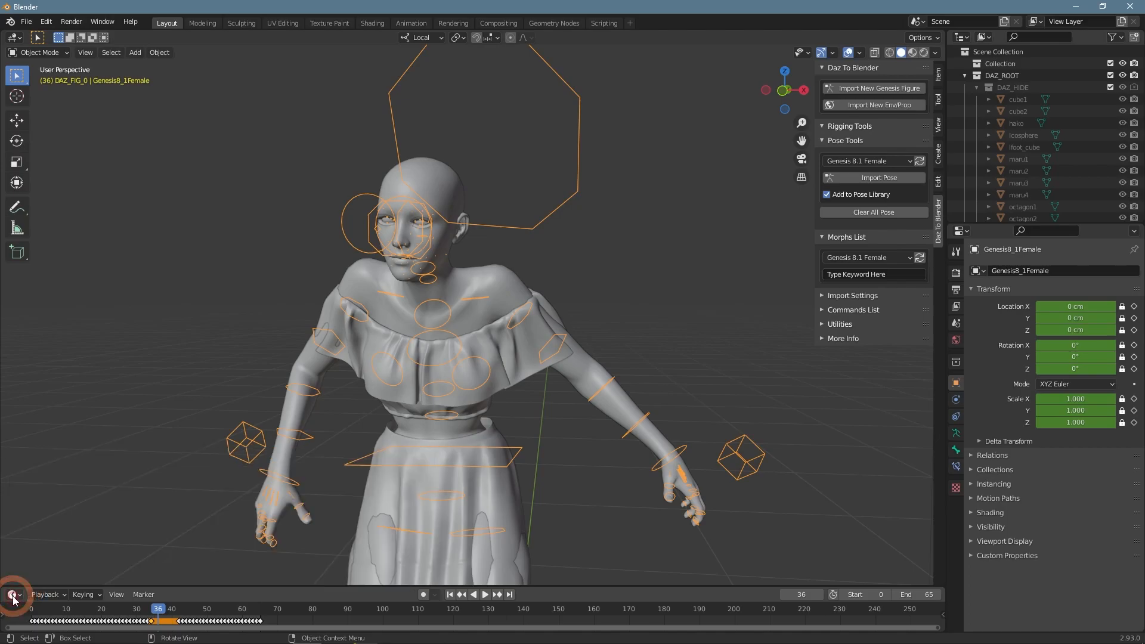
left_click(281, 23)
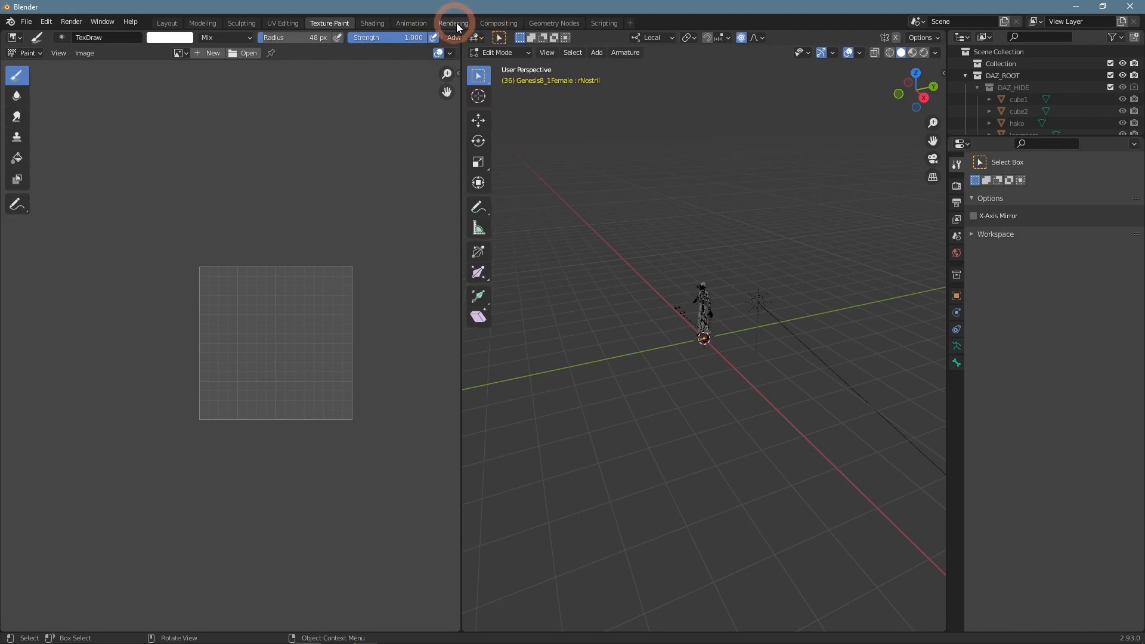
left_click(498, 23)
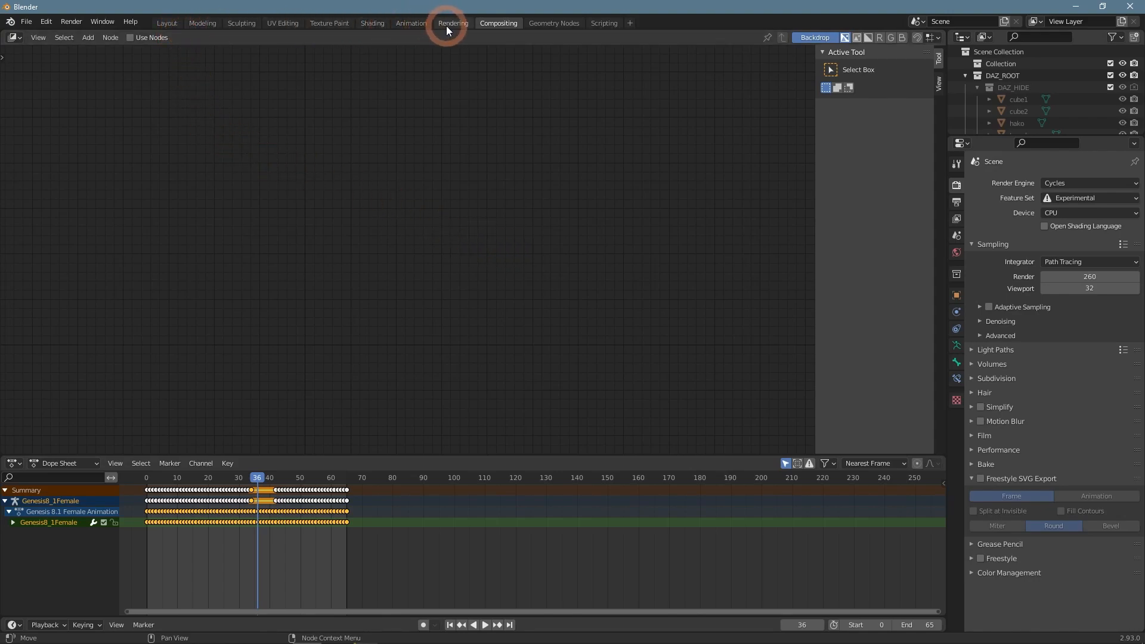
left_click(165, 23)
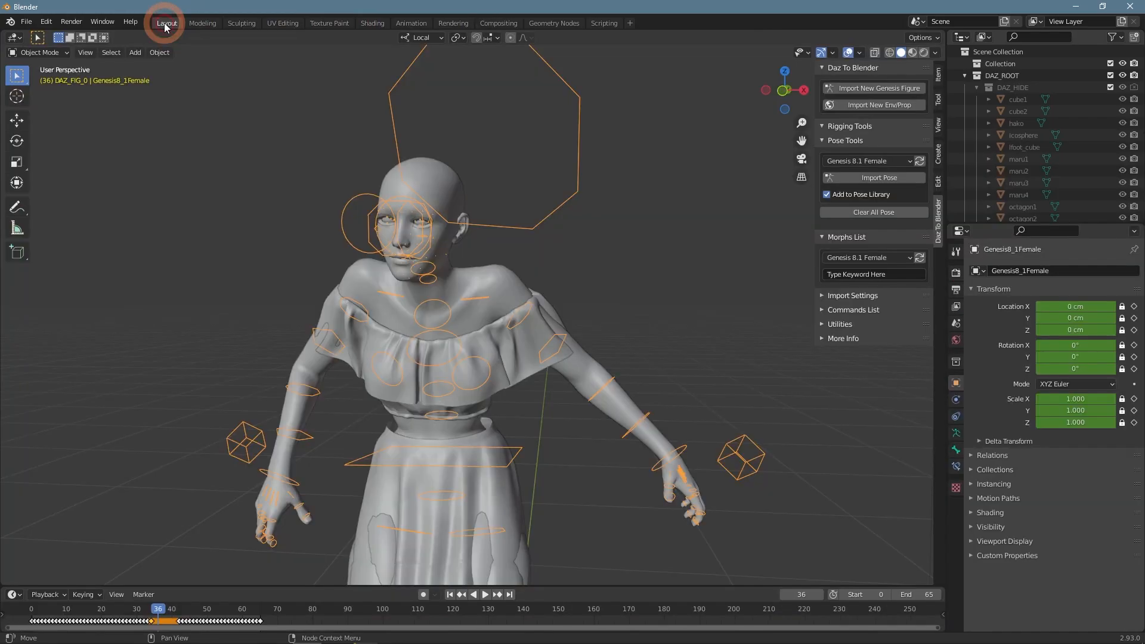
middle_click_drag(220, 195, 284, 276)
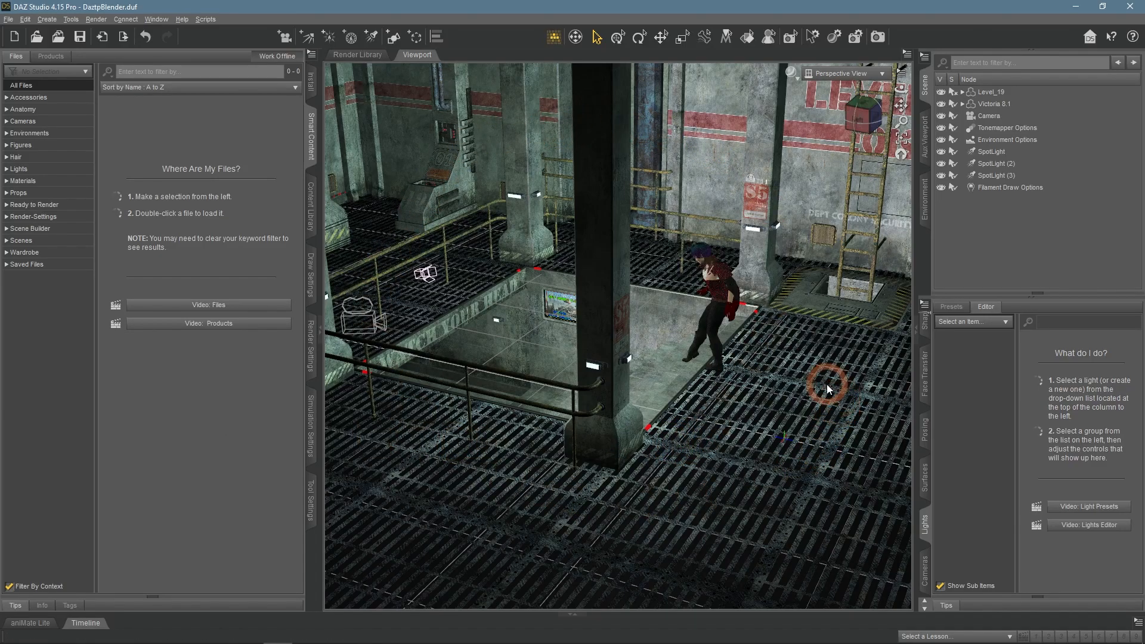
Step: Switch to DAZ Studio and inspect the industrial scene and the items fitted to Victoria 8.1
left_click_drag(901, 89, 897, 108)
scroll(539, 302, "up", 4)
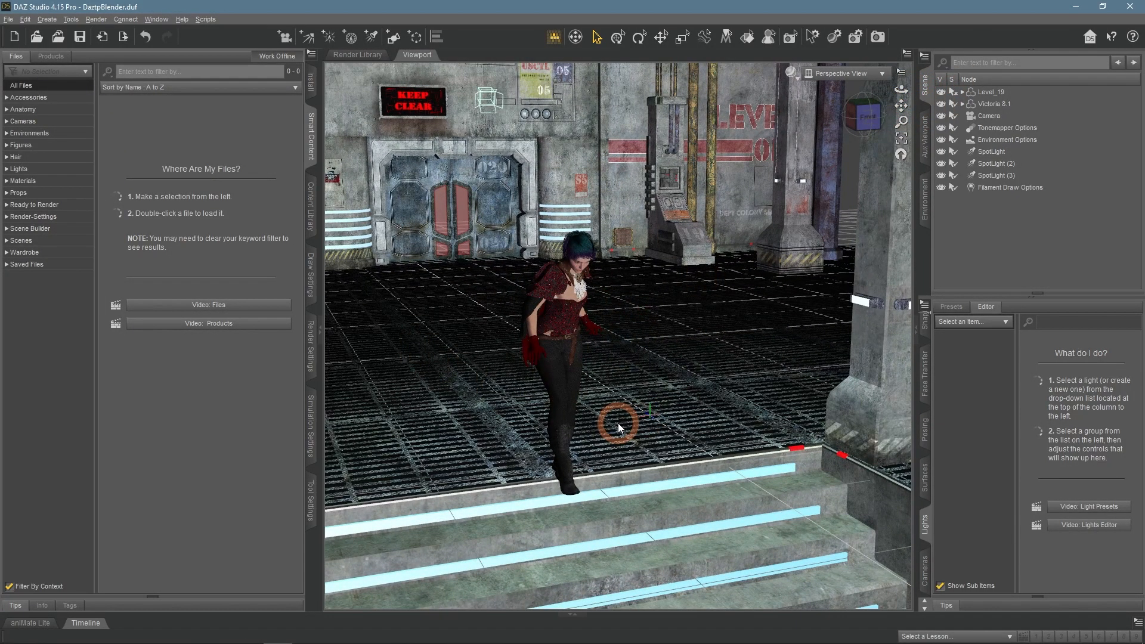
left_click(962, 104)
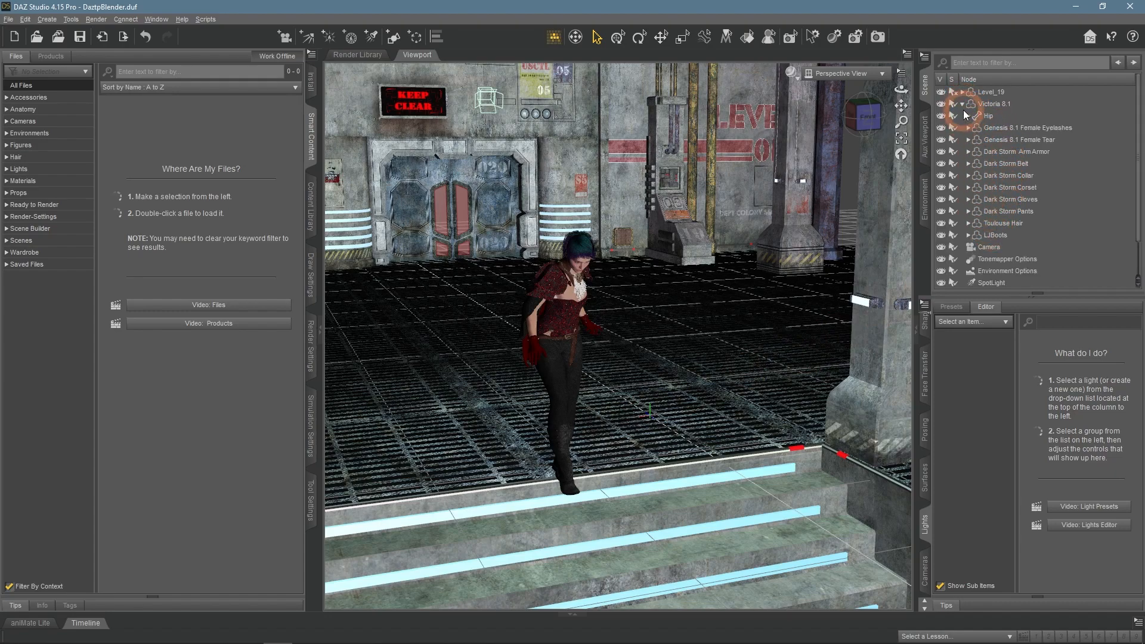
left_click(962, 103)
left_click_drag(901, 106, 892, 103)
Step: Select the scene's spotlights and the camera in turn to examine their placement around the figure
left_click(1007, 177)
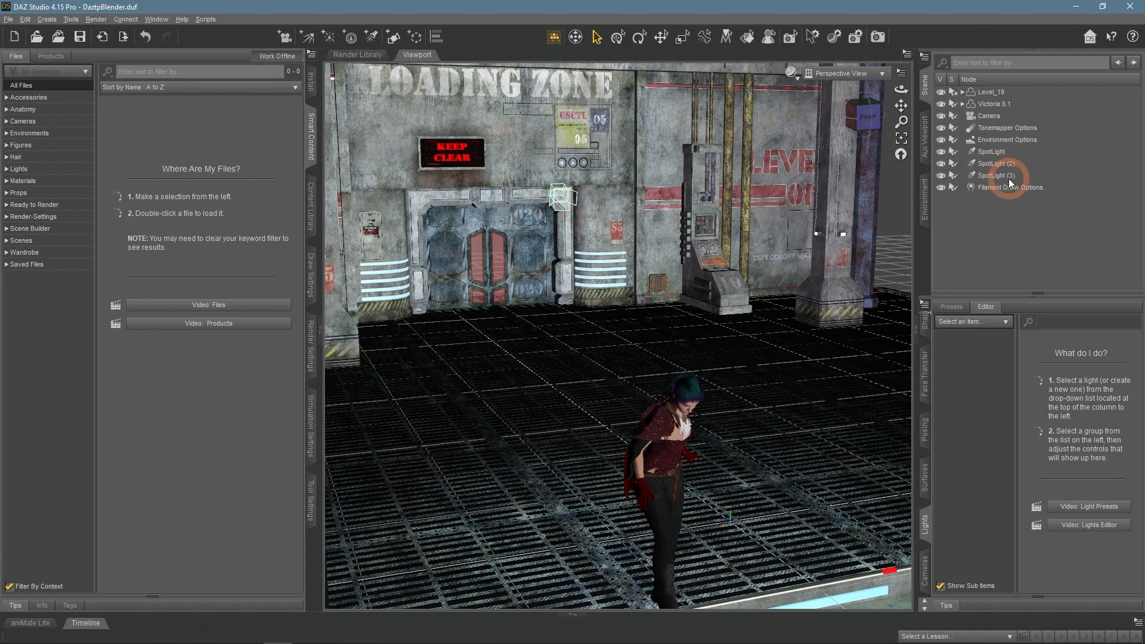
left_click(997, 163)
mouse_move(899, 88)
left_mouse_down()
mouse_move(916, 88)
mouse_move(897, 91)
left_mouse_up()
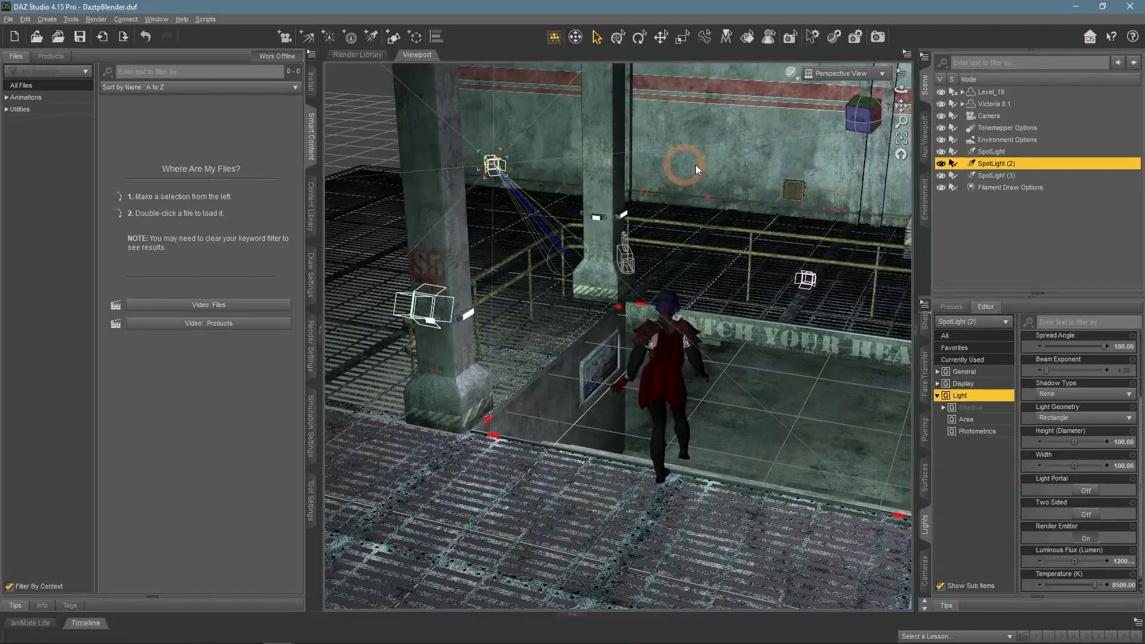
left_click(997, 152)
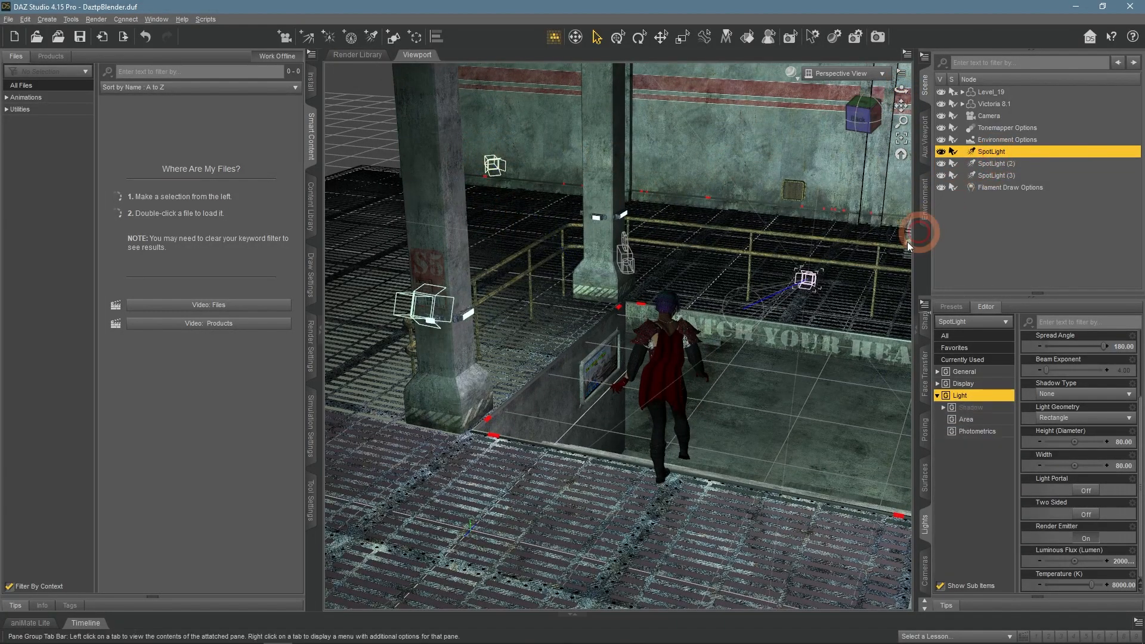
left_click(804, 277)
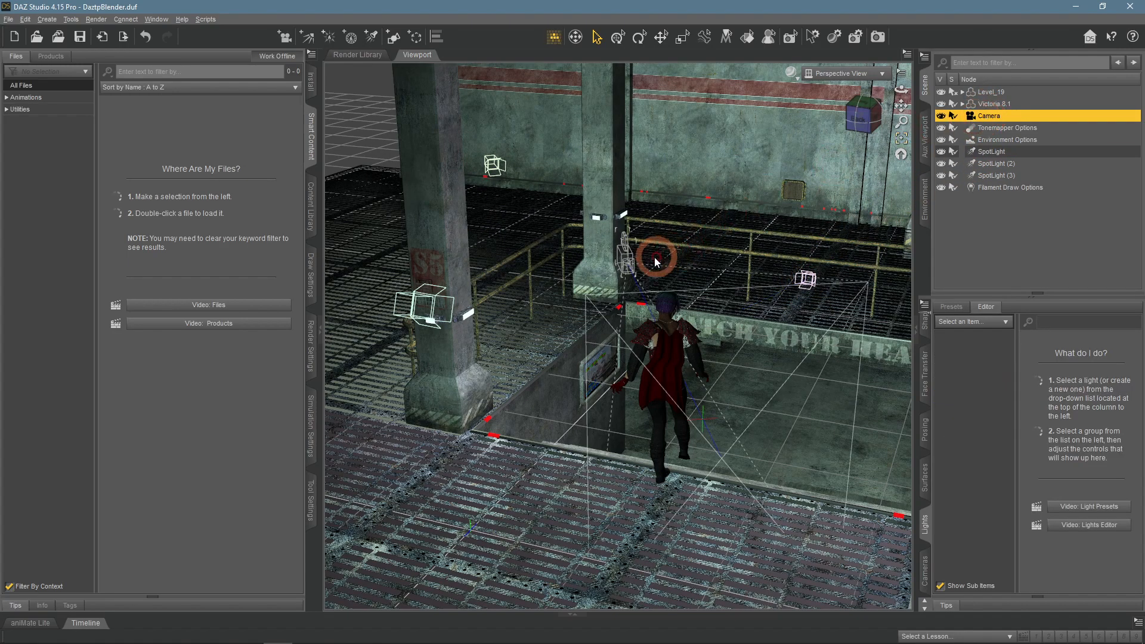
Step: Show the scene through Camera, clear the selection, and turn on the viewport's aspect frame
left_click_drag(901, 90, 899, 96)
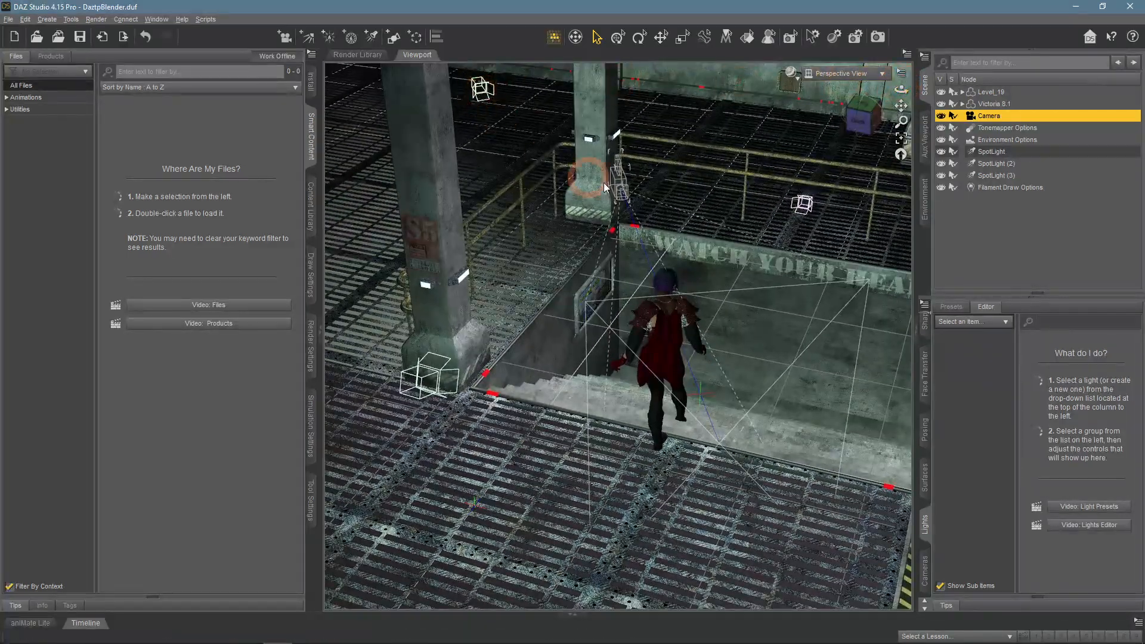
left_click(840, 73)
left_click(817, 104)
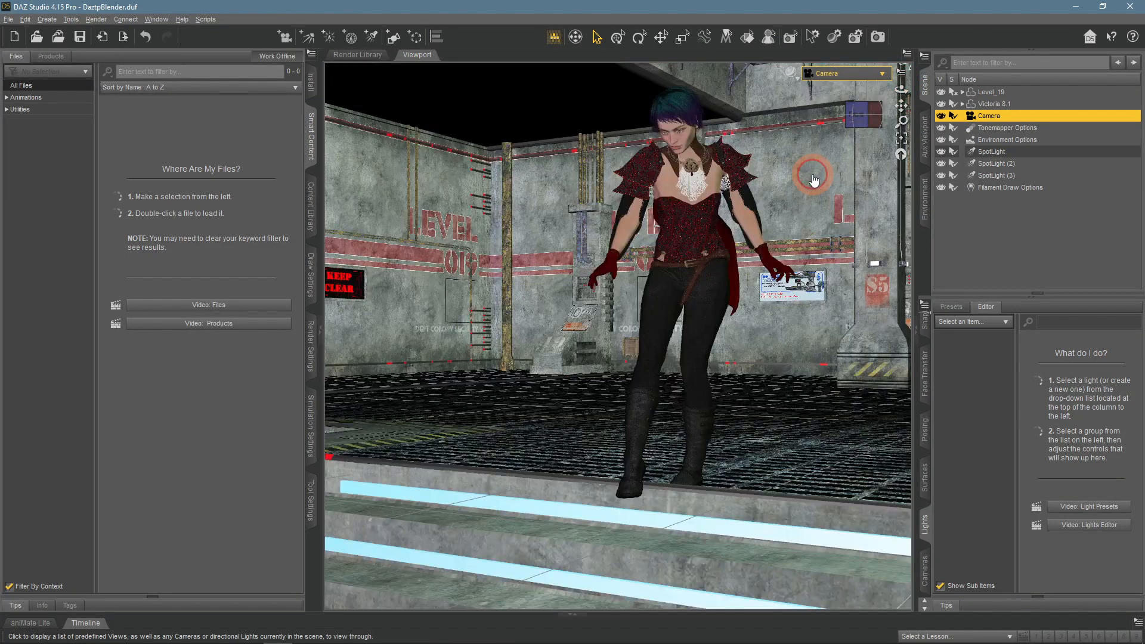
left_click(984, 239)
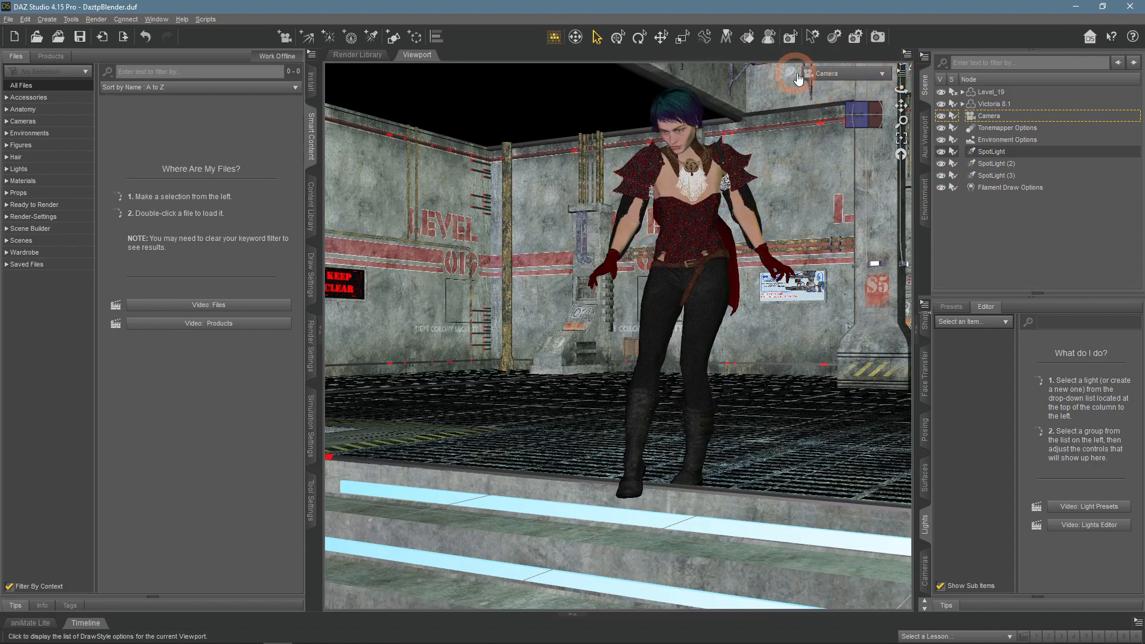
left_click(901, 71)
left_click(907, 129)
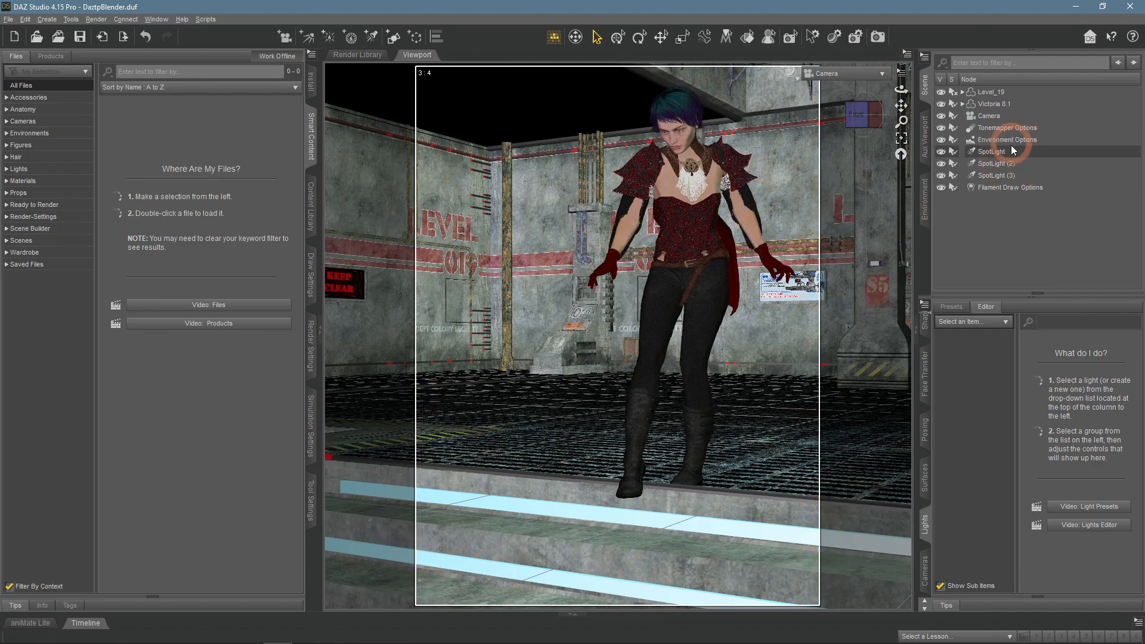
Step: Review the Iray render settings for Environment and General, and check the available viewport draw styles
left_click(312, 349)
mouse_move(99, 207)
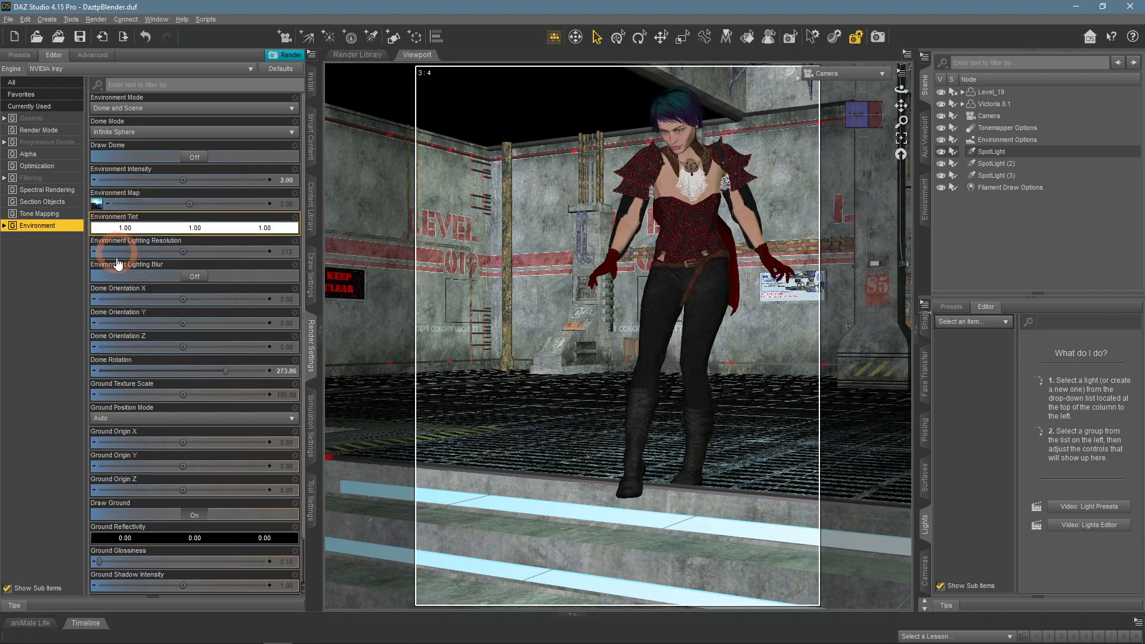
left_click(51, 119)
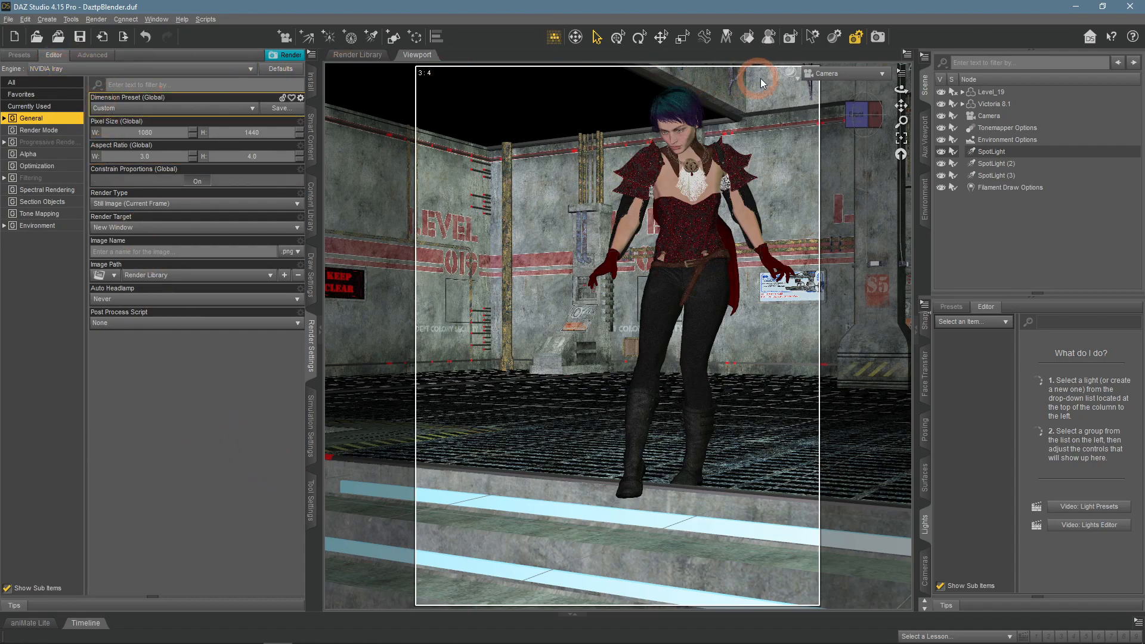
left_click(791, 74)
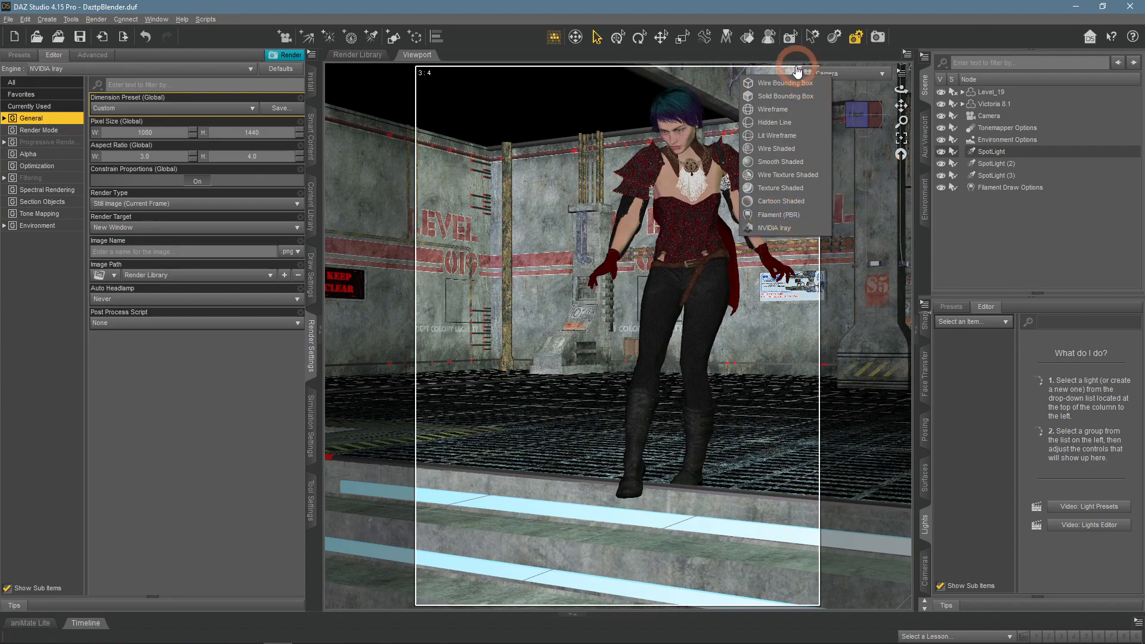
left_click(952, 219)
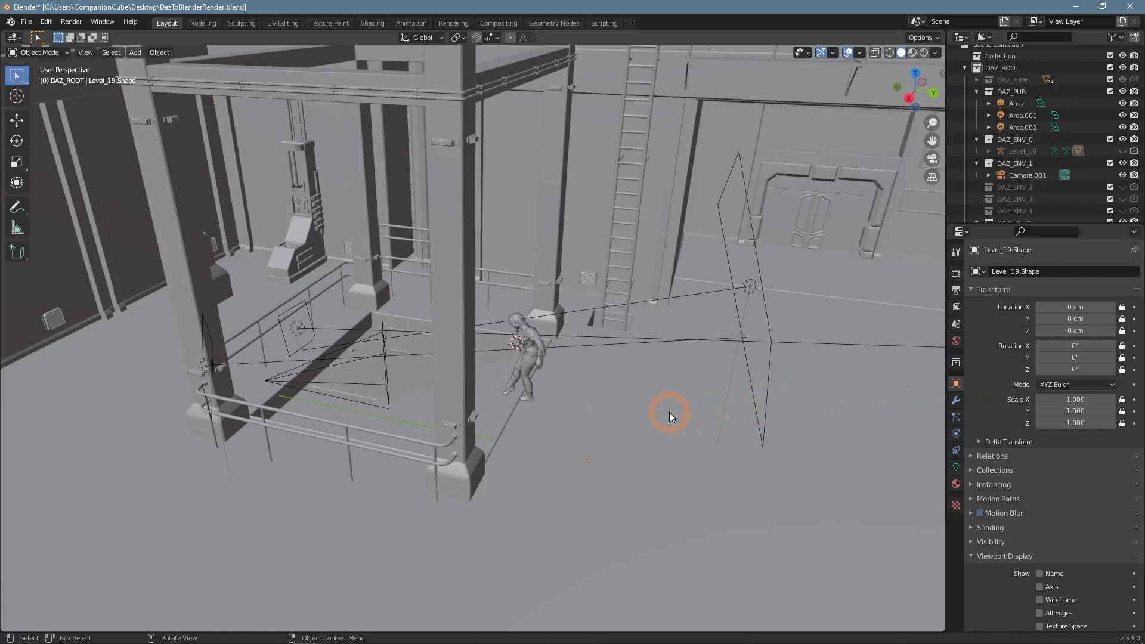
Step: Switch to Blender and select the imported lights Area.002 and Area.001 to examine their placement around the figure
middle_click_drag(692, 410, 590, 405, "shift")
left_click(438, 368)
scroll(534, 375, "up", 5)
middle_click_drag(534, 376, 461, 338)
left_click(452, 318)
middle_click_drag(590, 299, 710, 352)
left_click(605, 271)
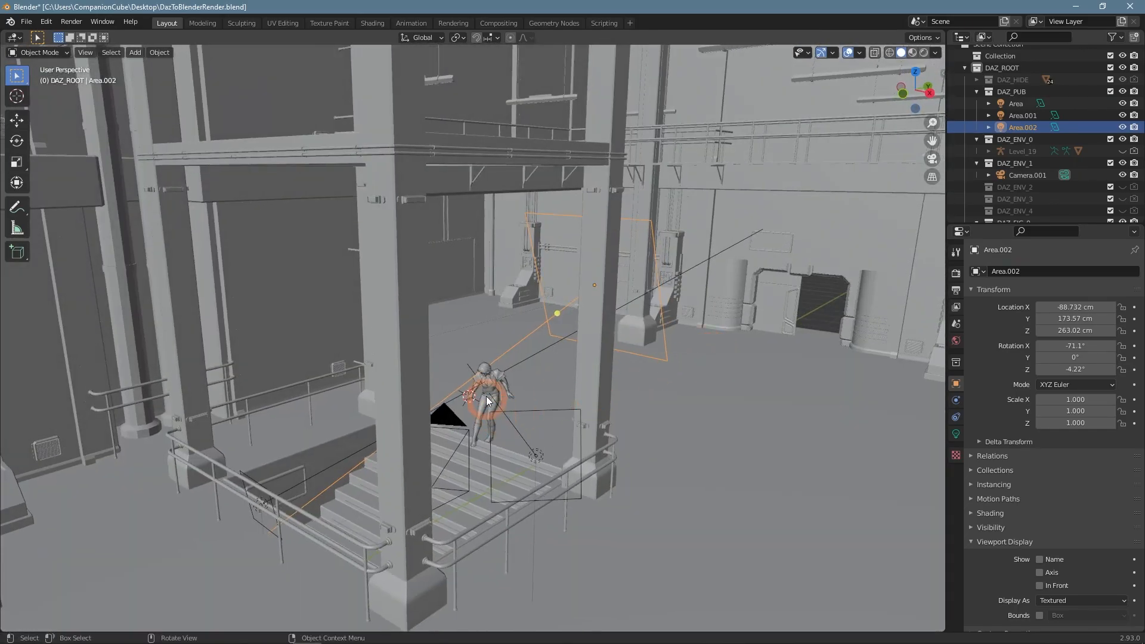
left_click(538, 456)
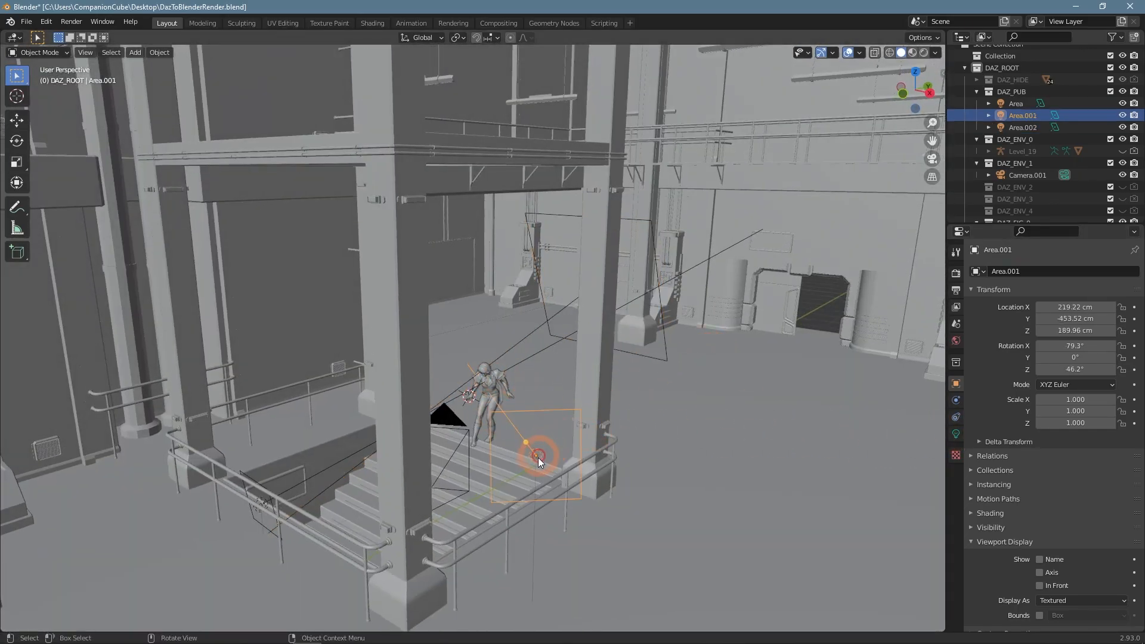
Step: Examine the placement of the Area light and Camera.001 beside the stairs, and leave the Area light selected
left_click(263, 502)
left_click(266, 504)
middle_click_drag(268, 499, 706, 426)
left_click(434, 387)
key("KP_0")
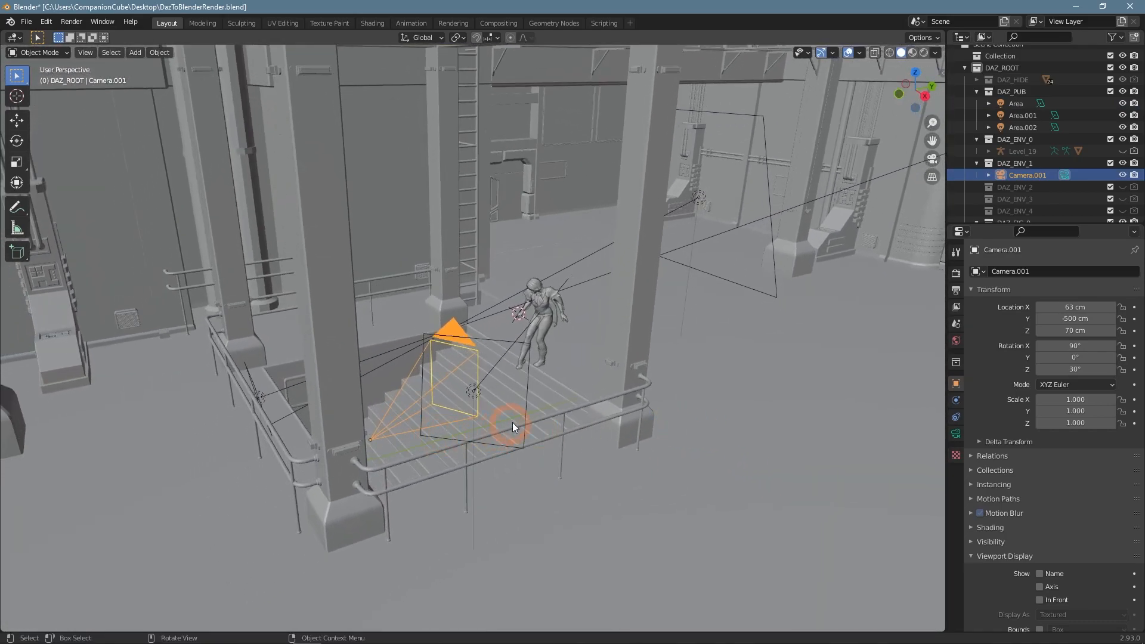
left_click(253, 391)
middle_click_drag(275, 391, 733, 428)
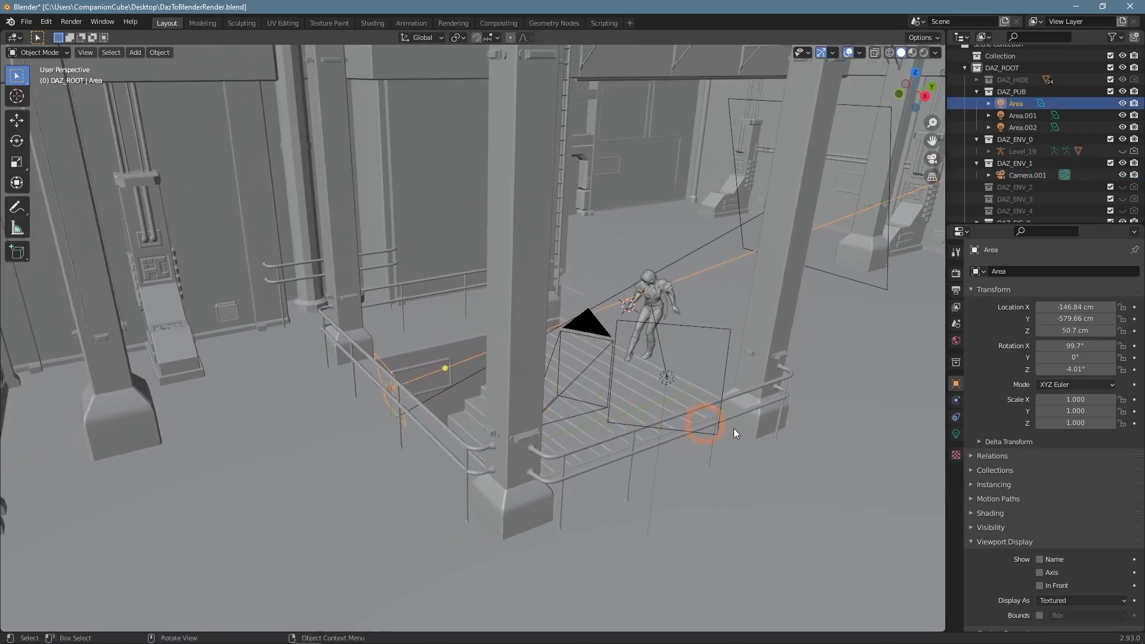
Step: Display the Area light's properties in Blender, and check SpotLight's luminous flux, size and spread angle in DAZ Studio
left_click(952, 437)
middle_click_drag(823, 448, 728, 448)
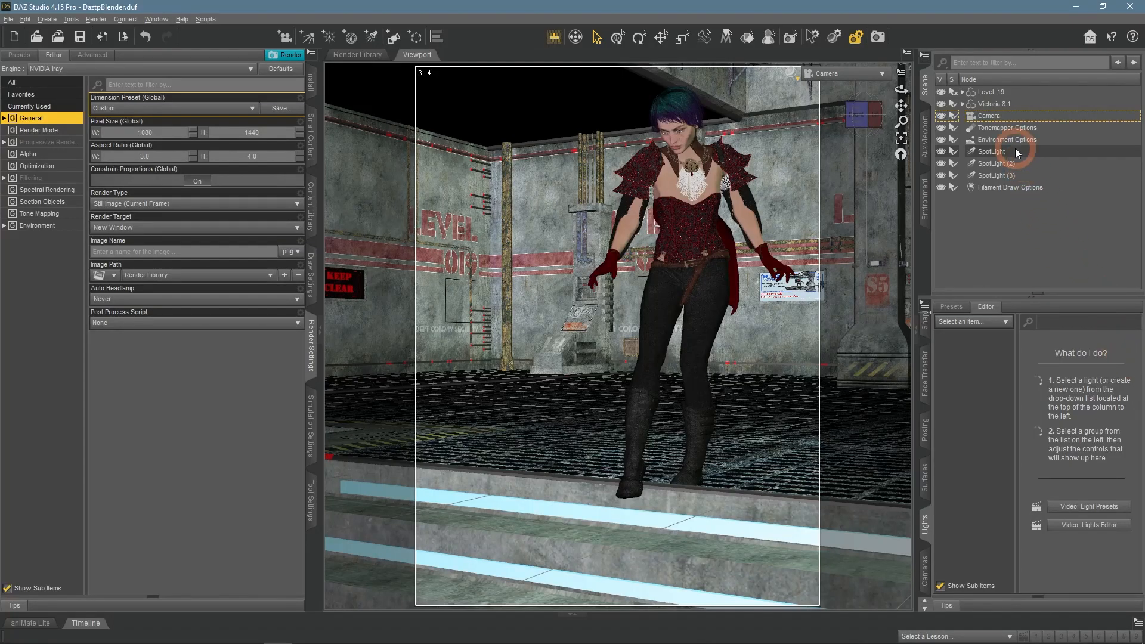
left_click(1014, 151)
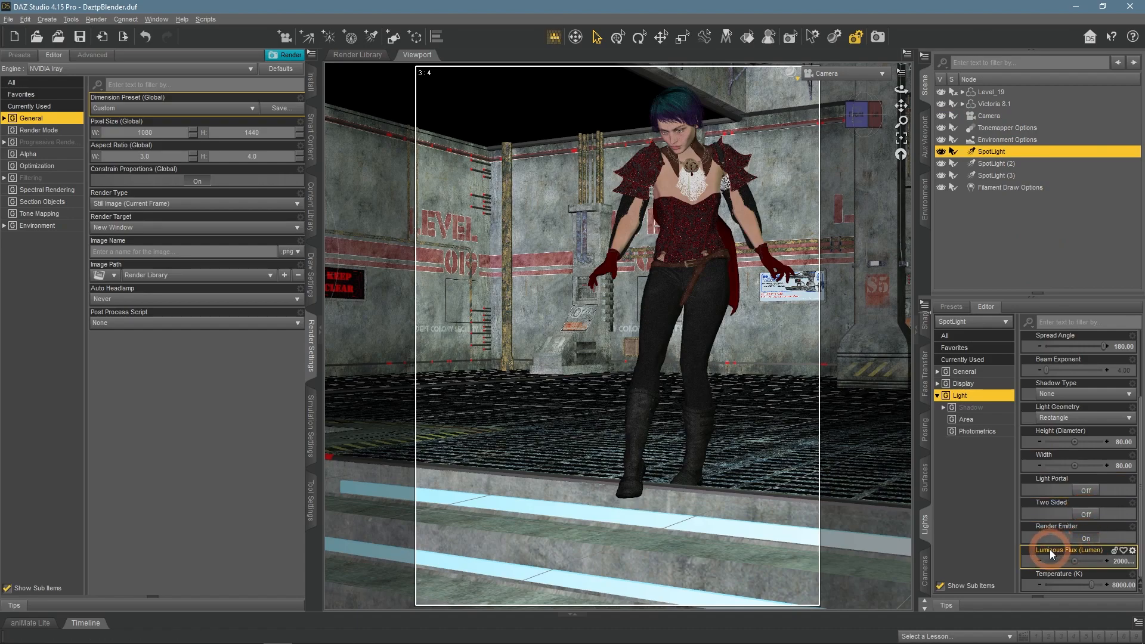
left_click(1093, 543)
left_click(1088, 441)
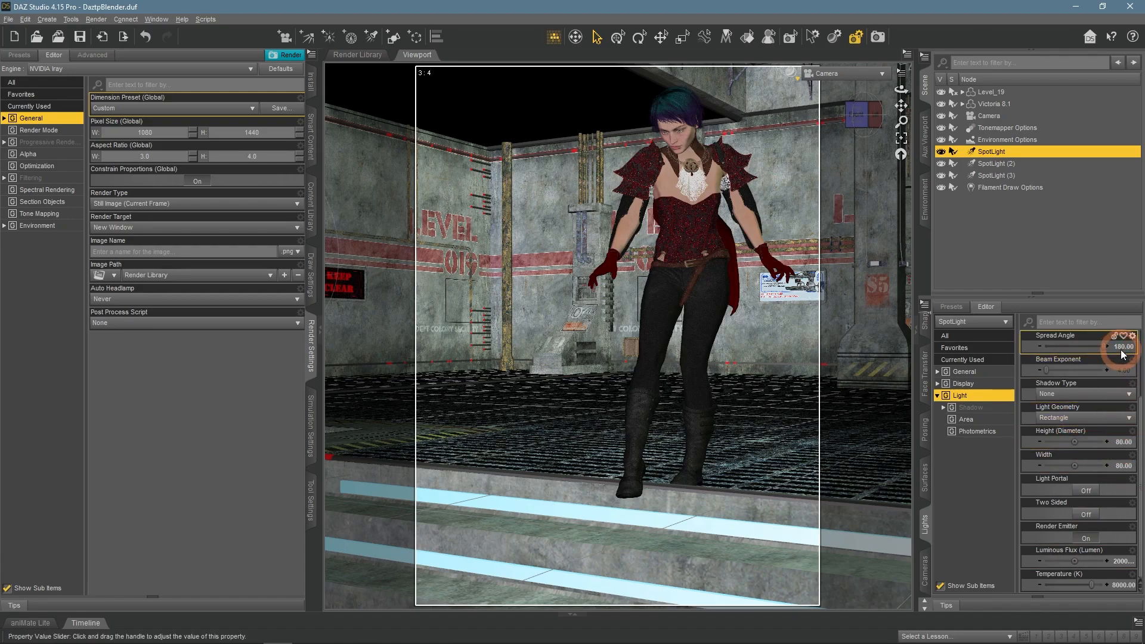
Step: Compare the Area light's power, size and max bounces in Blender with SpotLight's light parameters in DAZ Studio
key("alt+Tab")
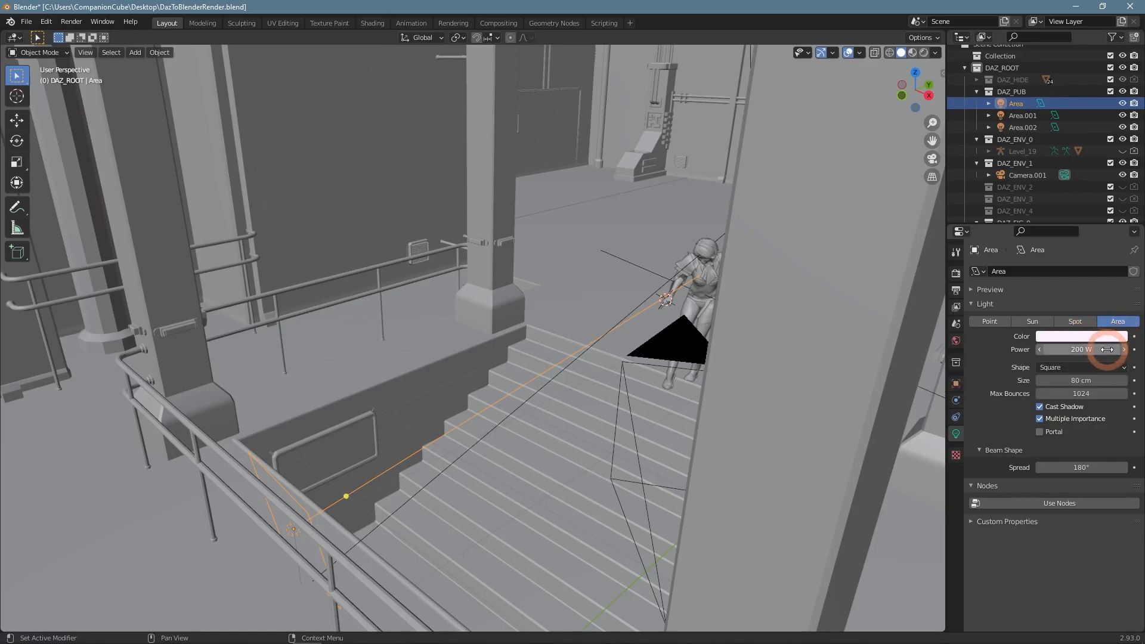
left_click_drag(1064, 381, 1079, 381)
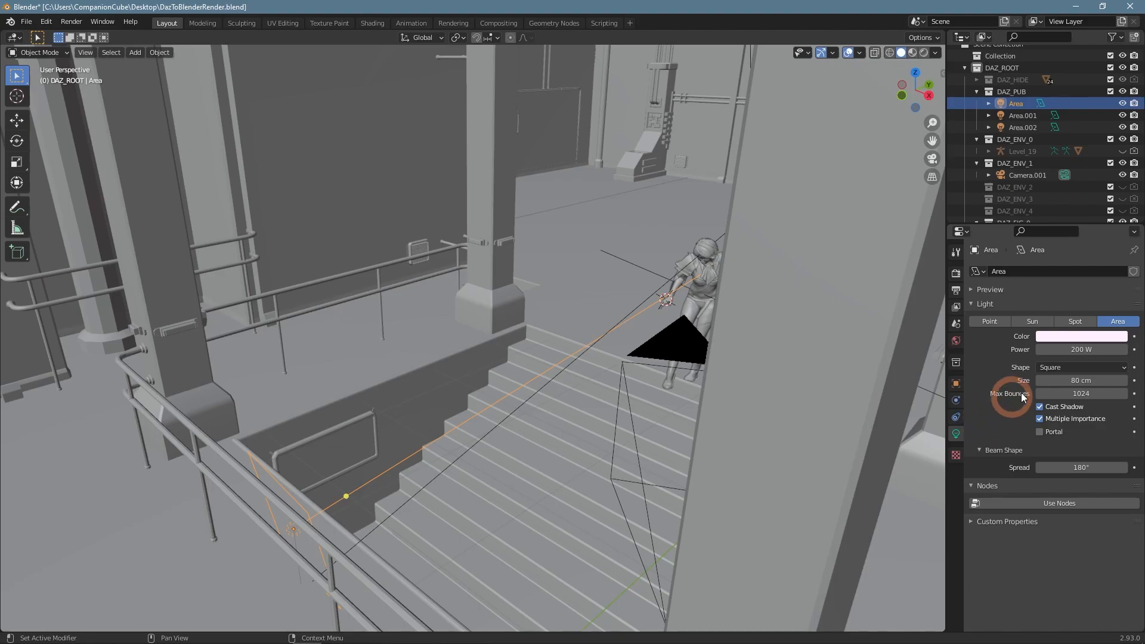
key("alt+Tab")
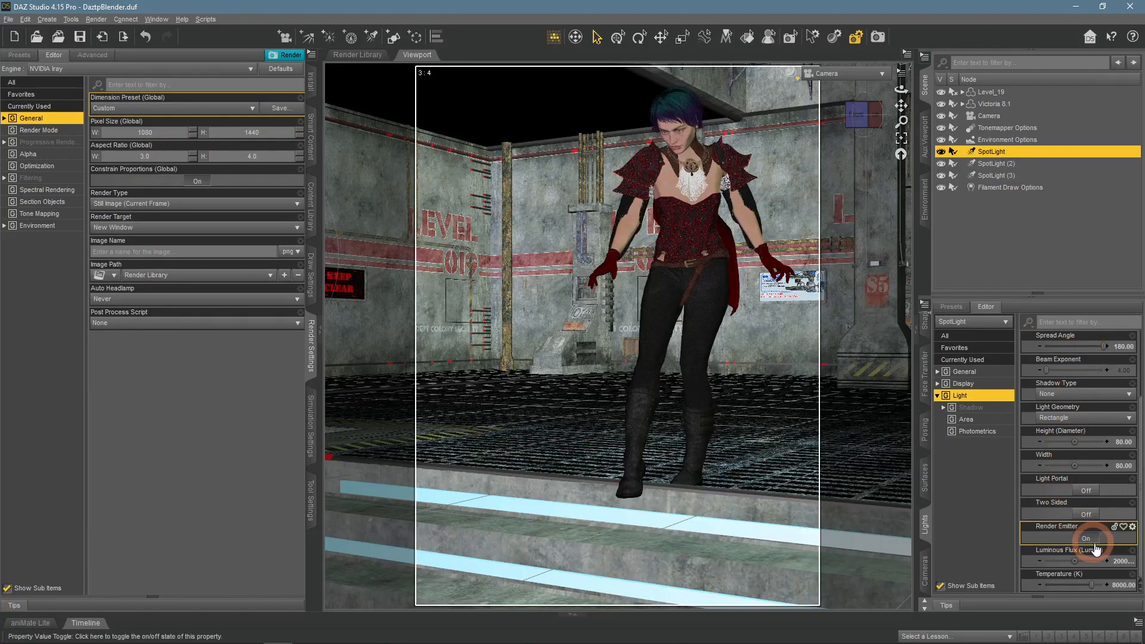
left_click_drag(1071, 561, 1083, 564)
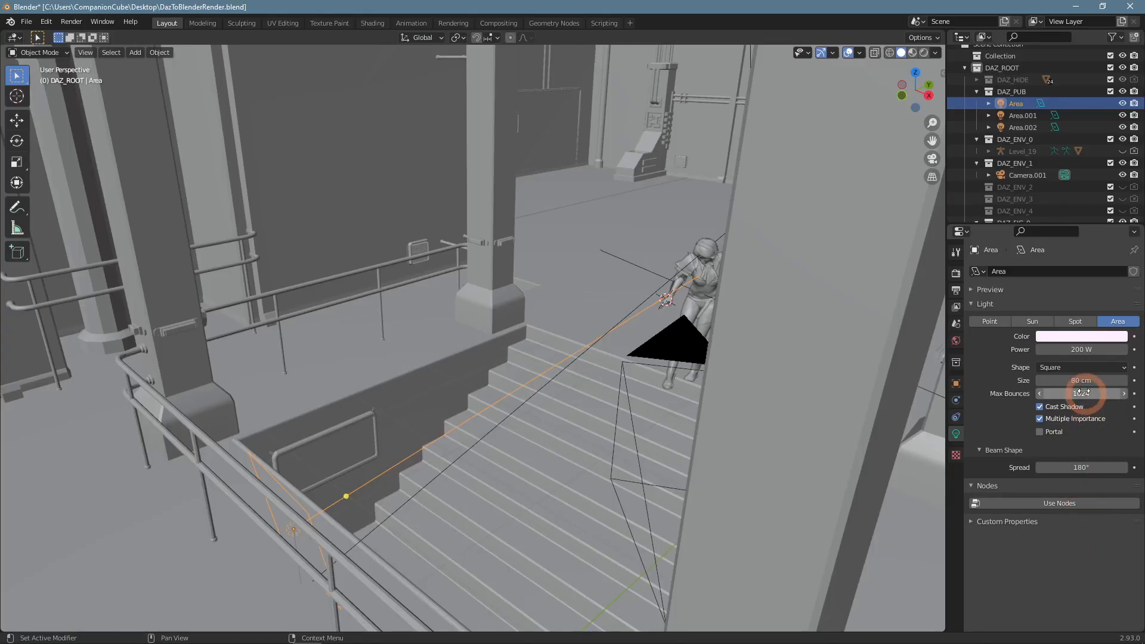
Step: Select Area.001 in Blender and compare its settings with SpotLight (2)'s luminous flux, width and temperature in DAZ Studio
left_click(1022, 115)
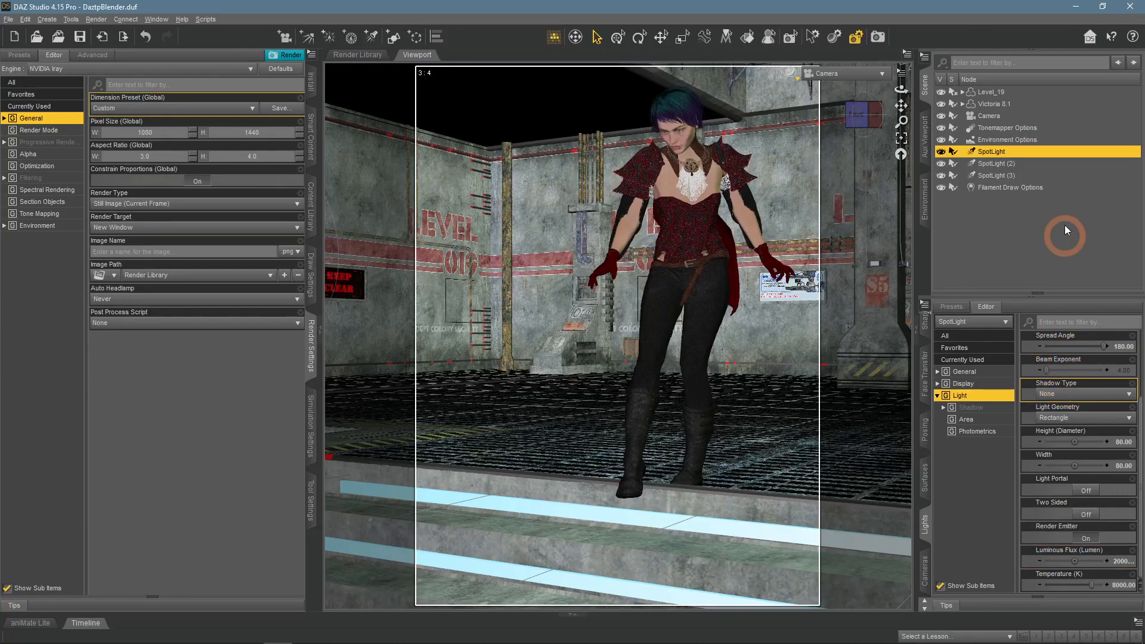
left_click(1037, 163)
left_click(1121, 562)
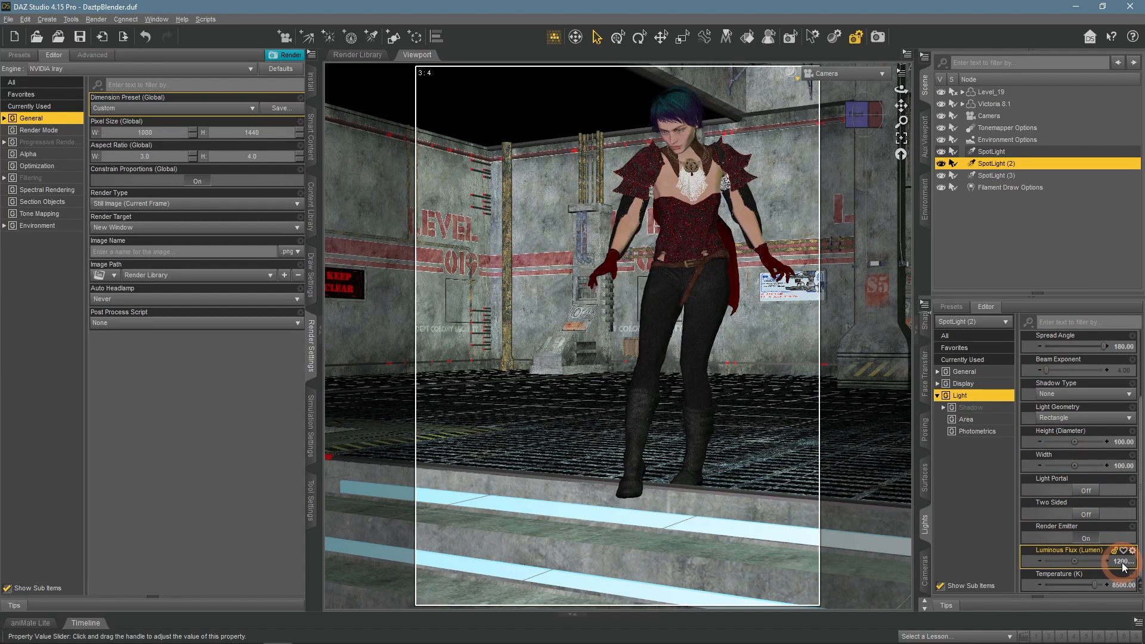
left_click(1120, 462)
left_click(1107, 588)
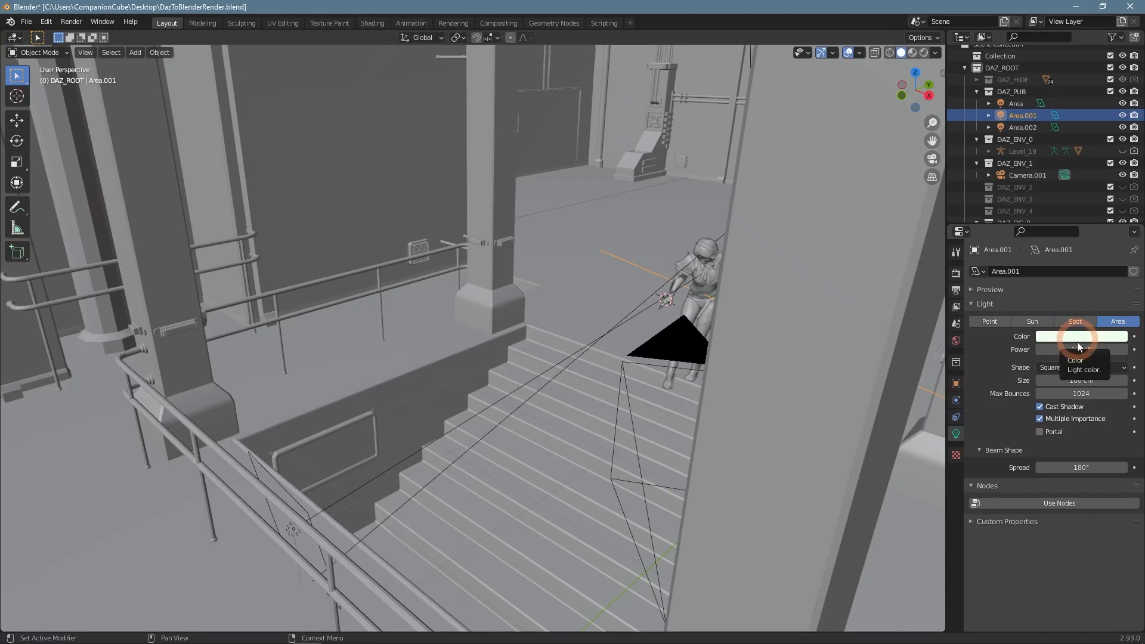
Step: Select Area.002 in Blender, compare it with SpotLight (3) in DAZ Studio, and set the Area.002 light's size to 50 cm
left_click(1036, 127)
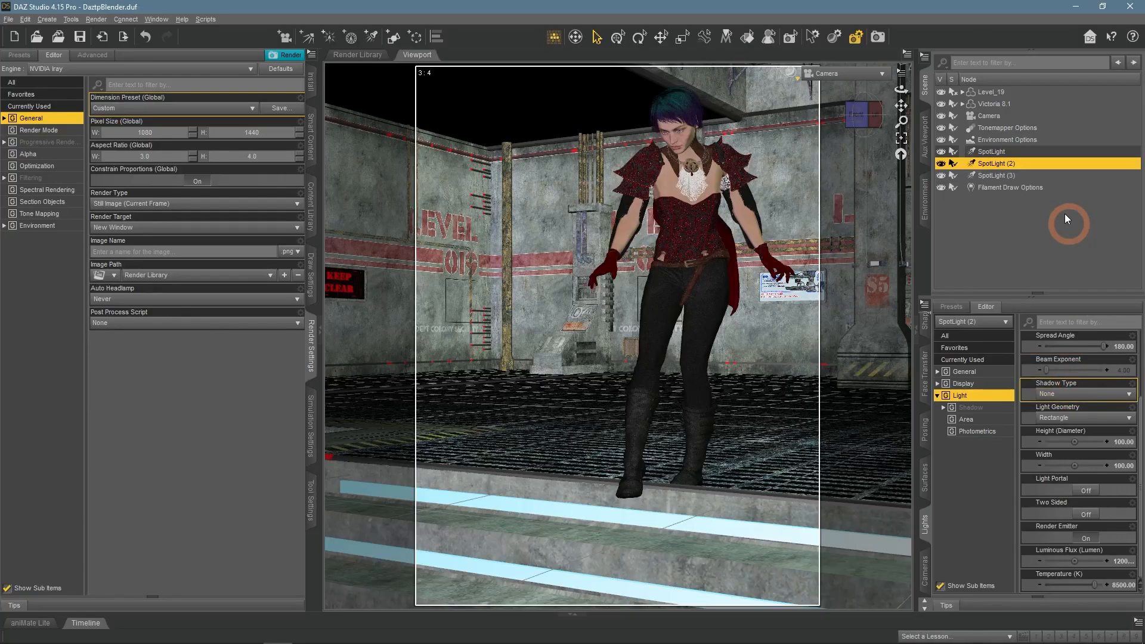
left_click(1025, 173)
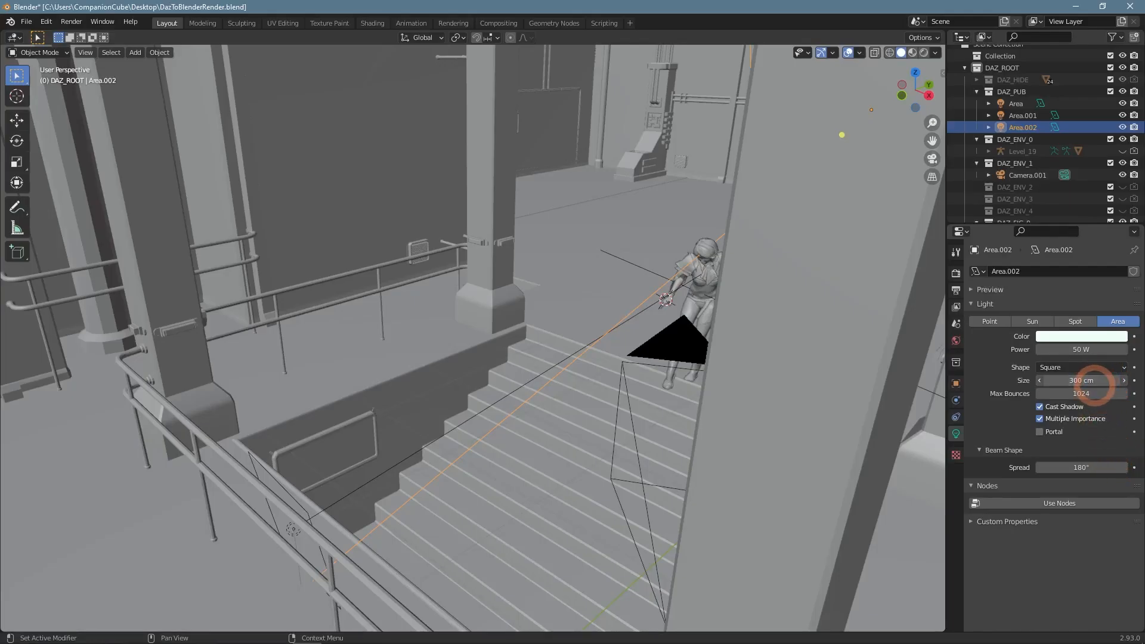
left_click(1094, 383)
type("50")
key("Return")
middle_click_drag(713, 396, 225, 383)
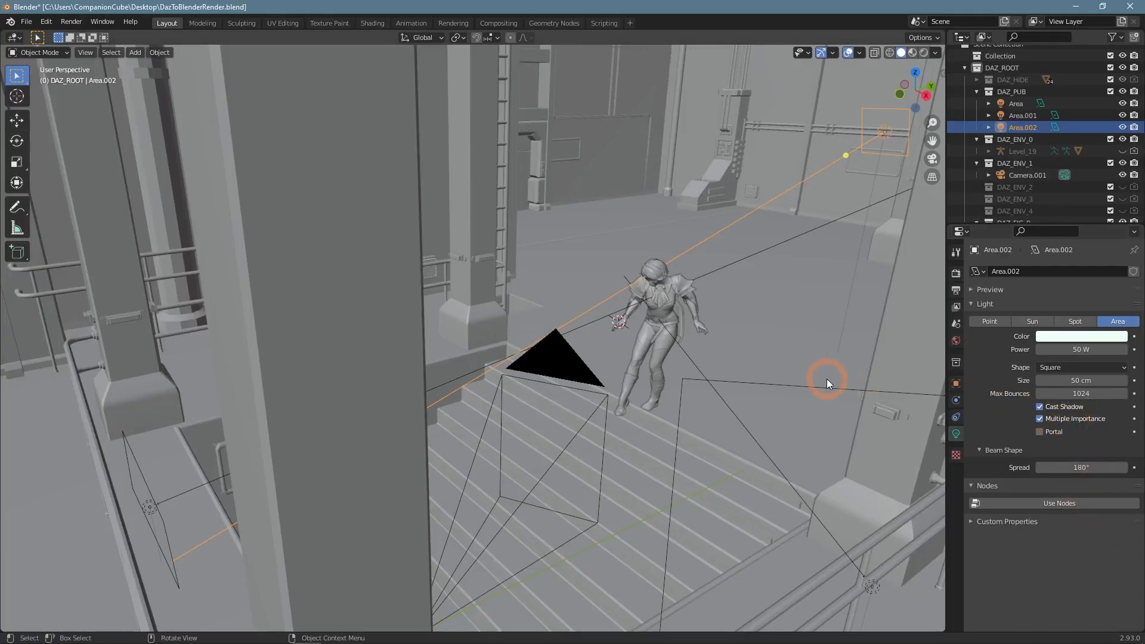
middle_click_drag(827, 378, 606, 303)
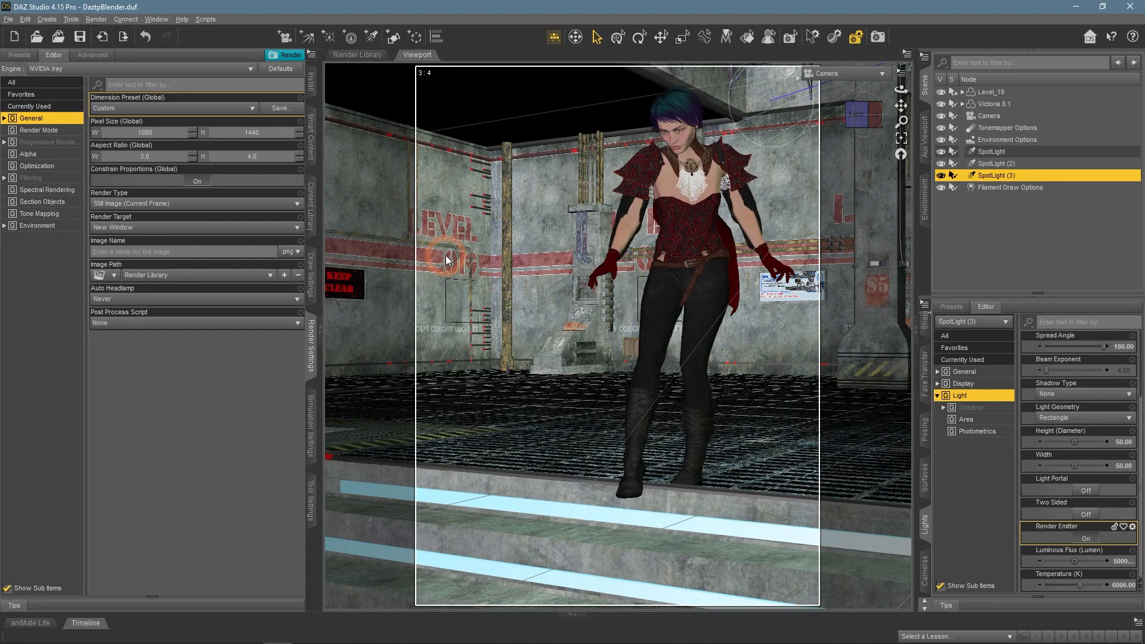
Step: Render the scene in DAZ Studio with Rendering Quality off and a maximum render time of 600 seconds, and view the image
left_click(40, 142)
left_click(159, 196)
left_click(202, 231)
left_click(202, 231)
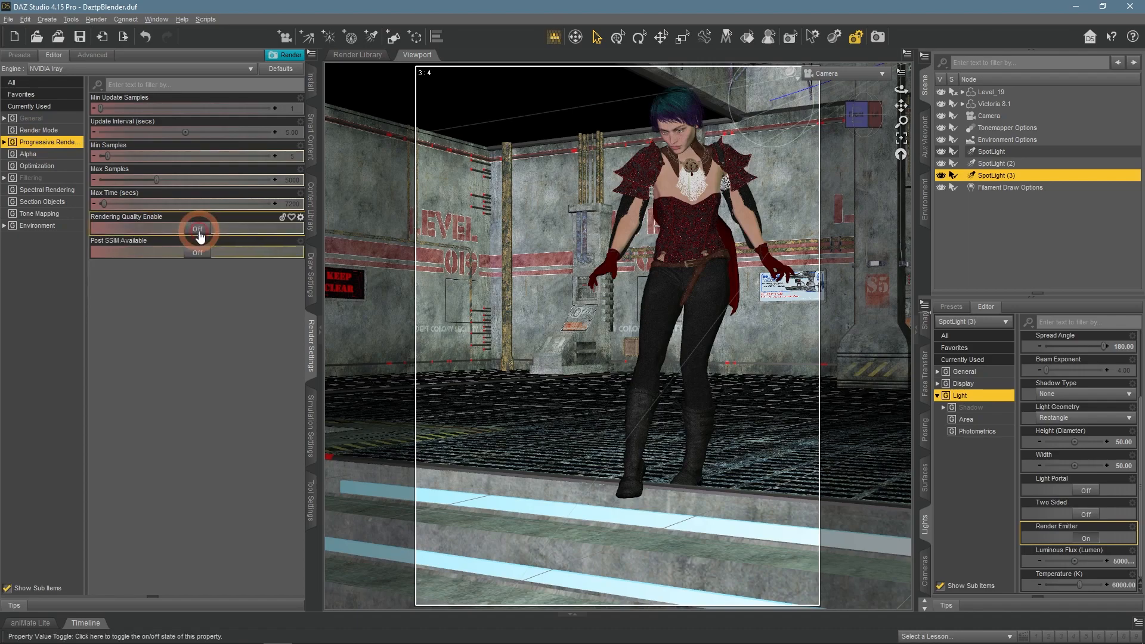
left_click(293, 204)
type("600")
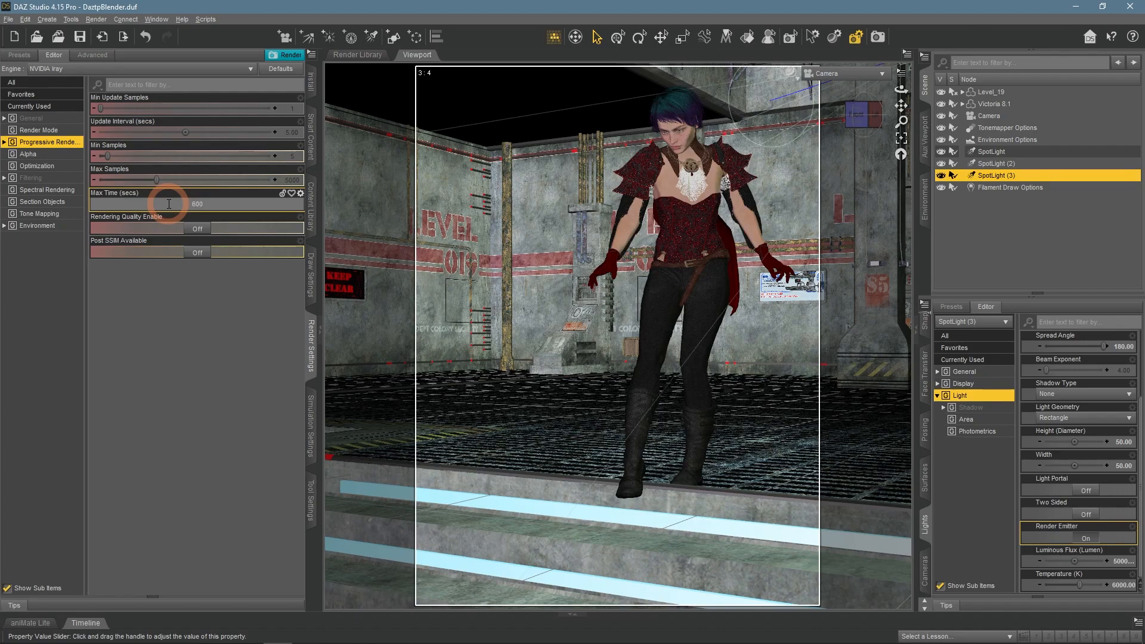
key("Return")
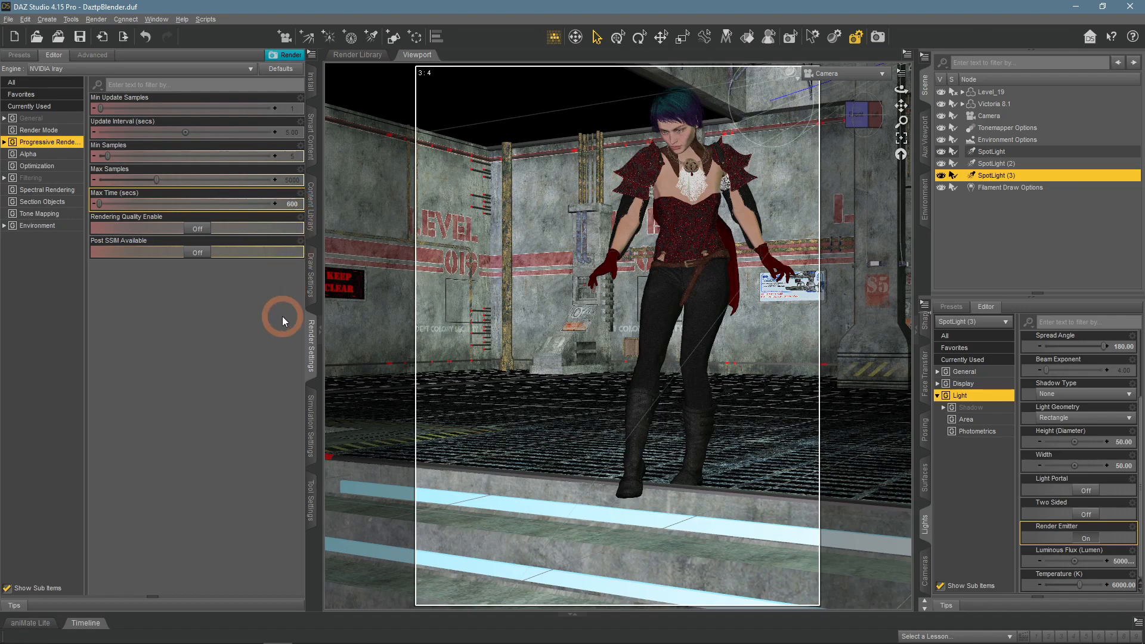
left_click(290, 56)
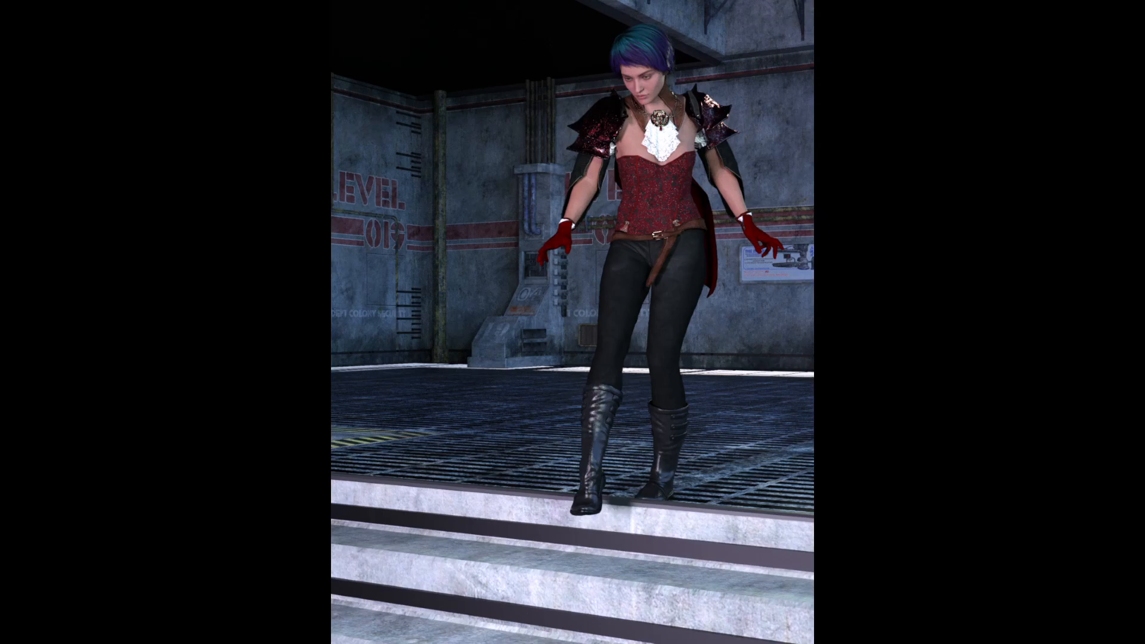
key("Escape")
Step: Check the output resolution and its percentage scale in Blender
left_click(865, 346)
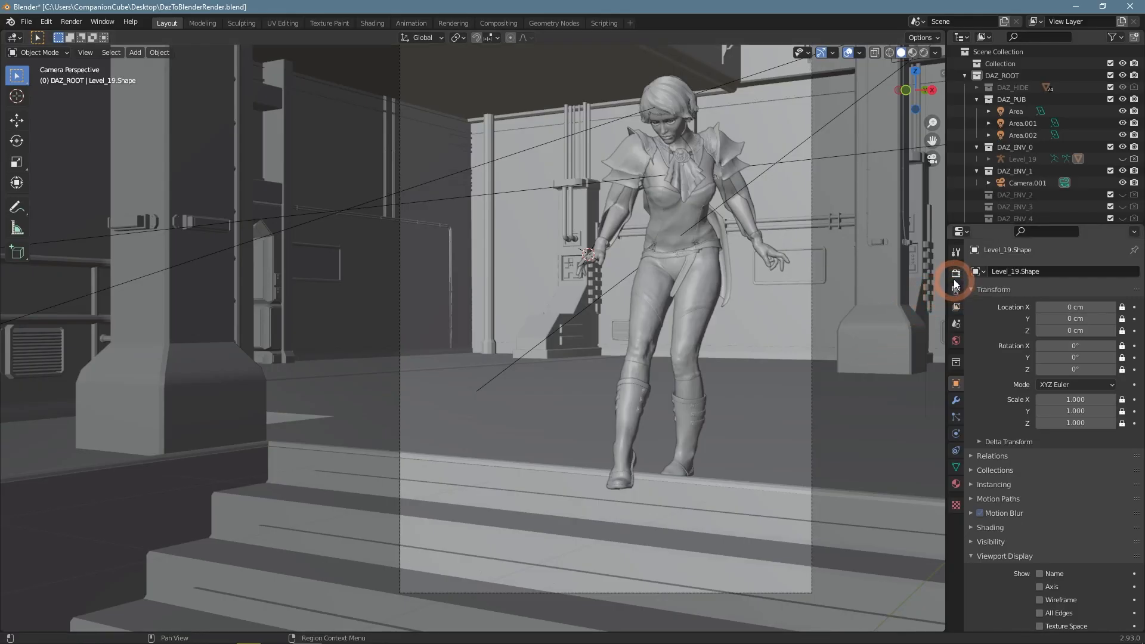
left_click(955, 290)
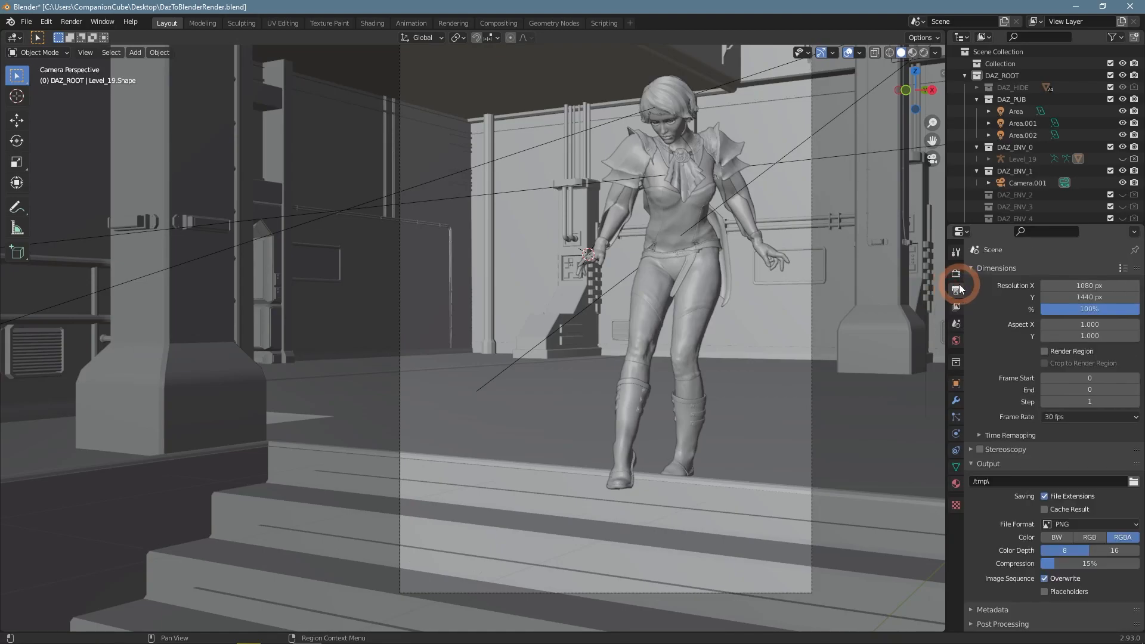
left_click(1051, 310)
Step: Keep Cycles as Blender's render engine with GPU Compute as its device, and view the rendered image
left_click(956, 273)
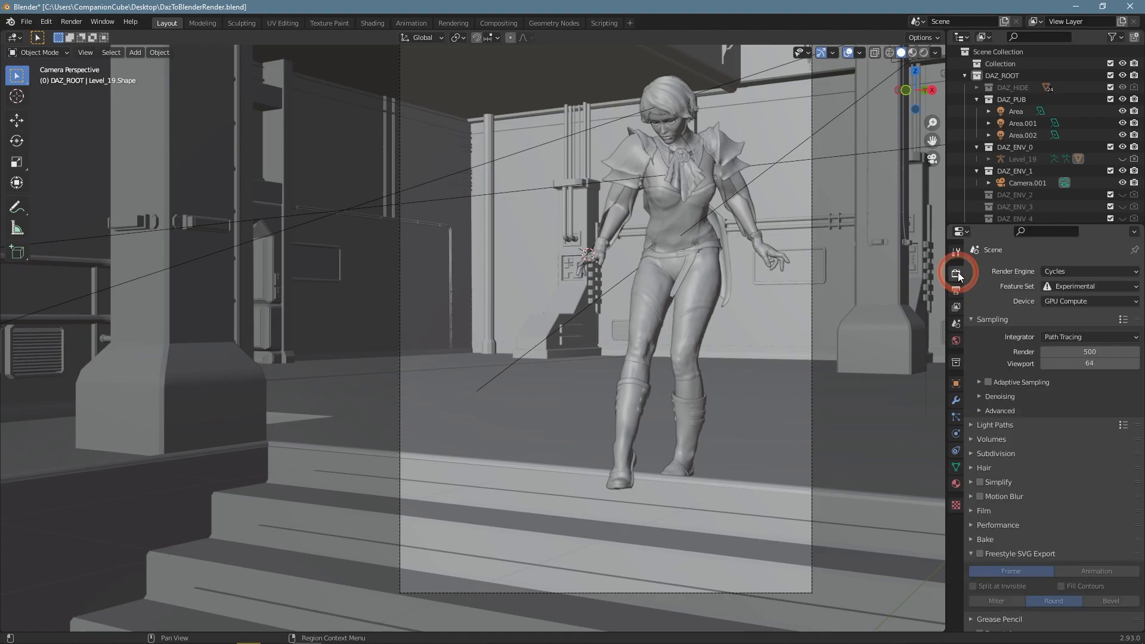
left_click(1072, 272)
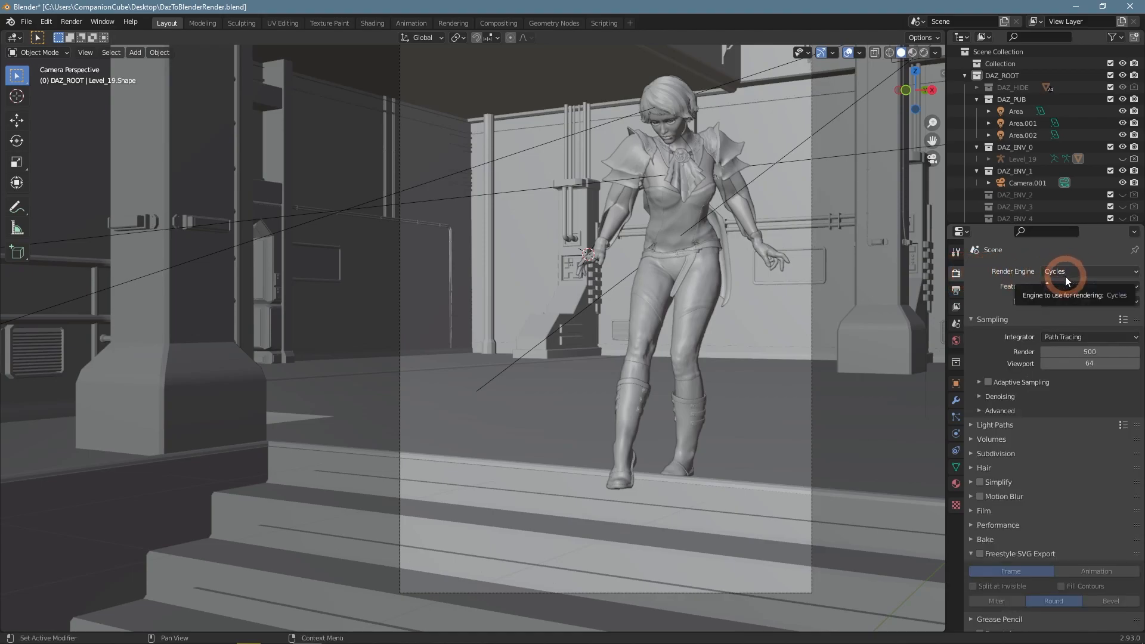
left_click(1015, 281)
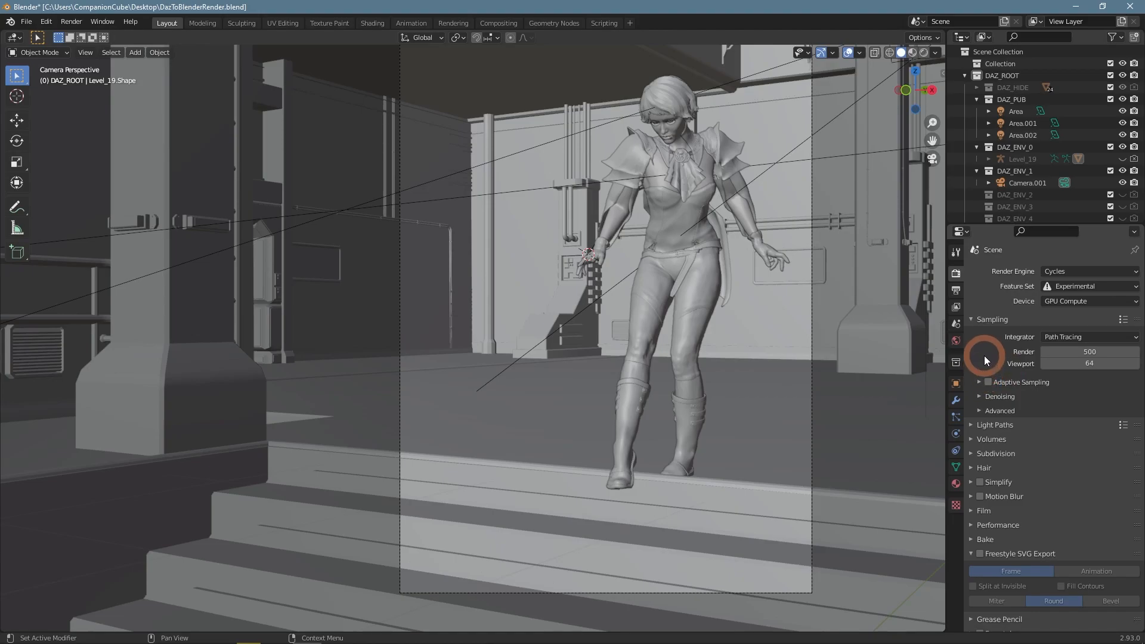
left_click(1052, 303)
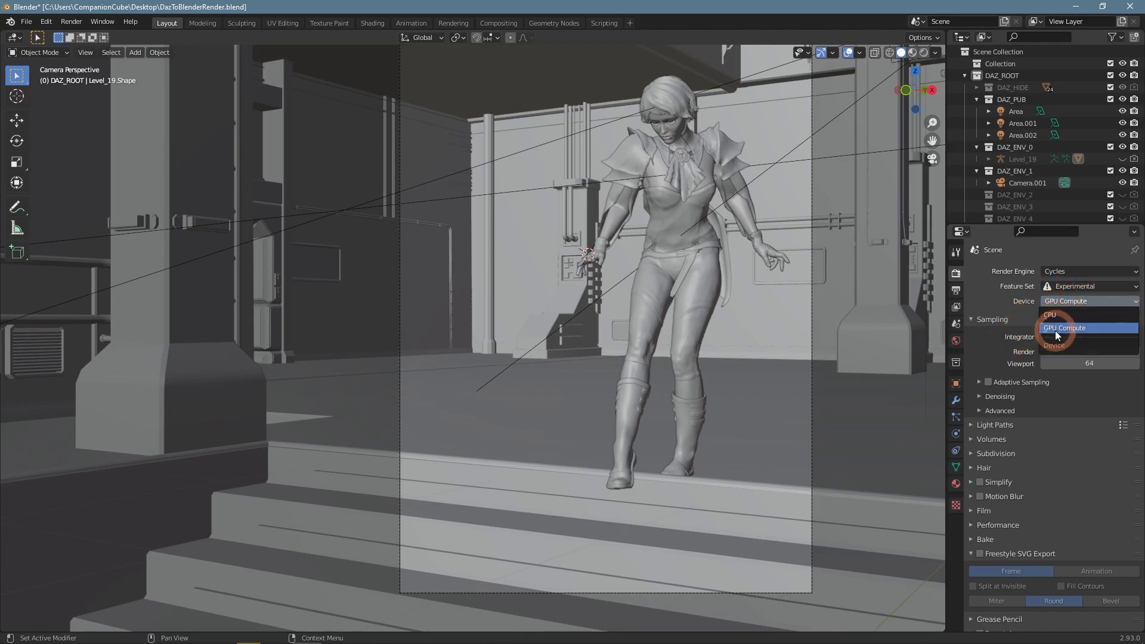
left_click(1054, 330)
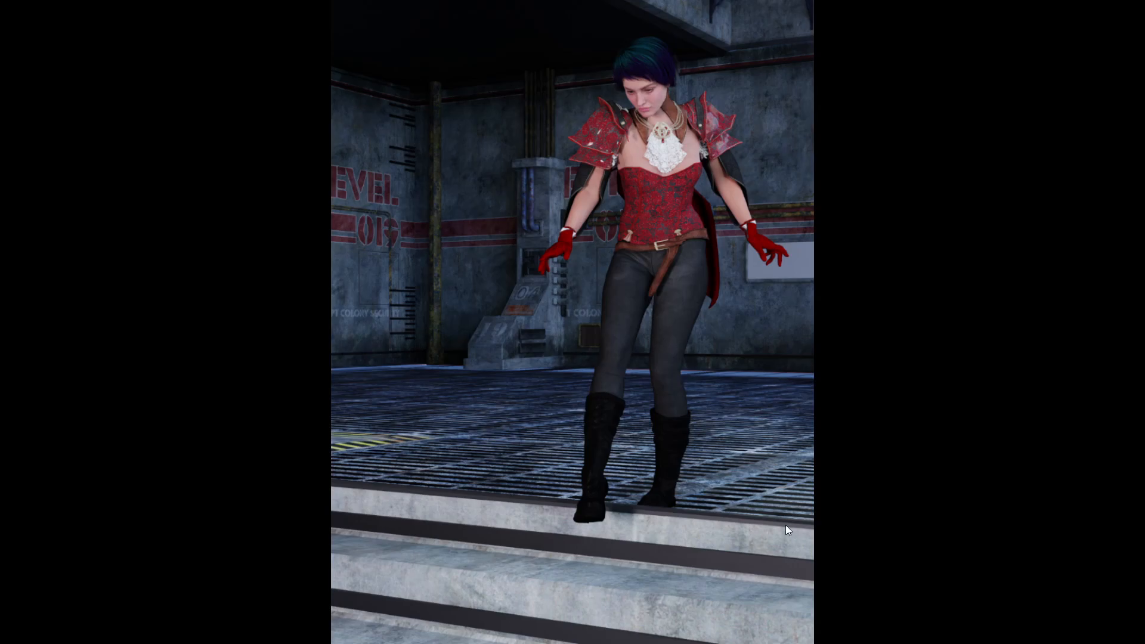
left_click(438, 523)
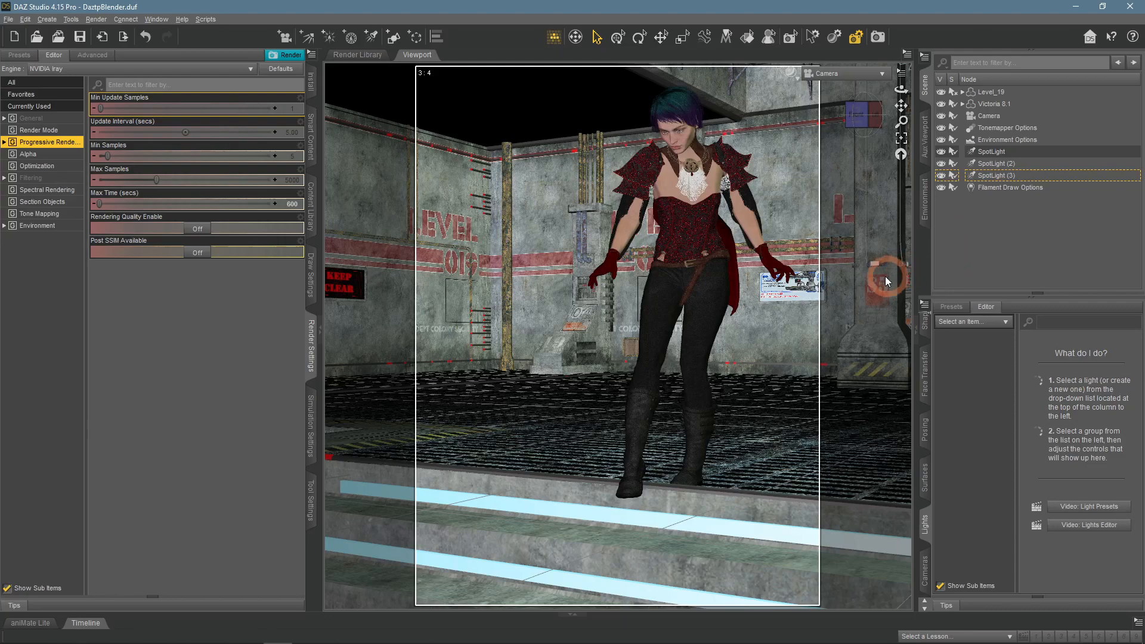
Step: Keep NVIDIA Iray as the DAZ Studio render engine and switch the viewport to the Filament preview
left_click(60, 68)
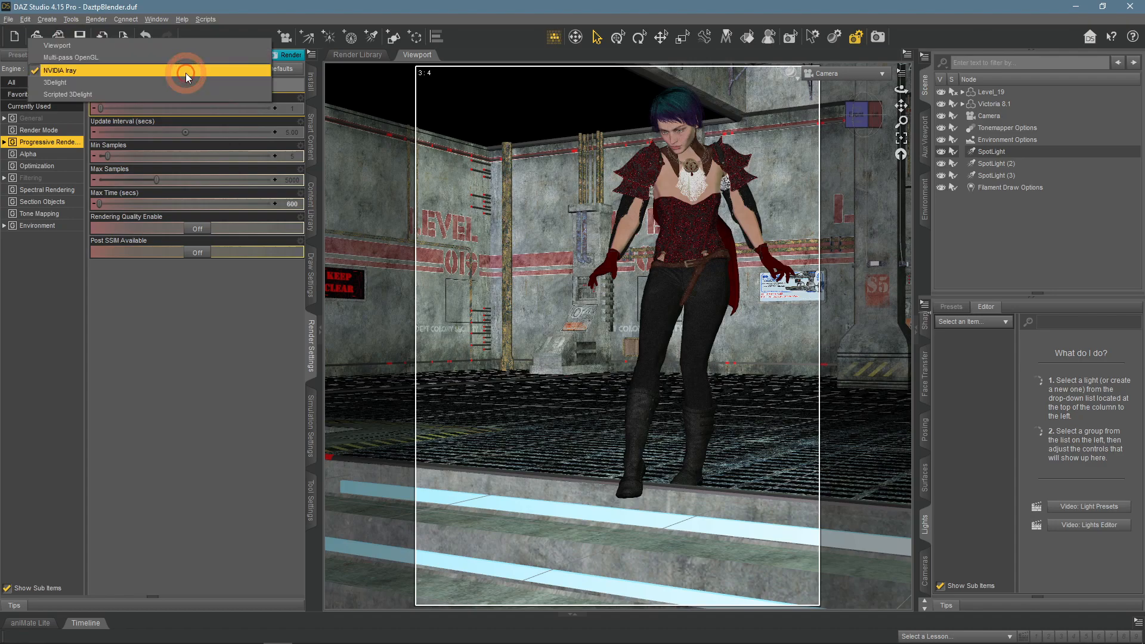
left_click(173, 69)
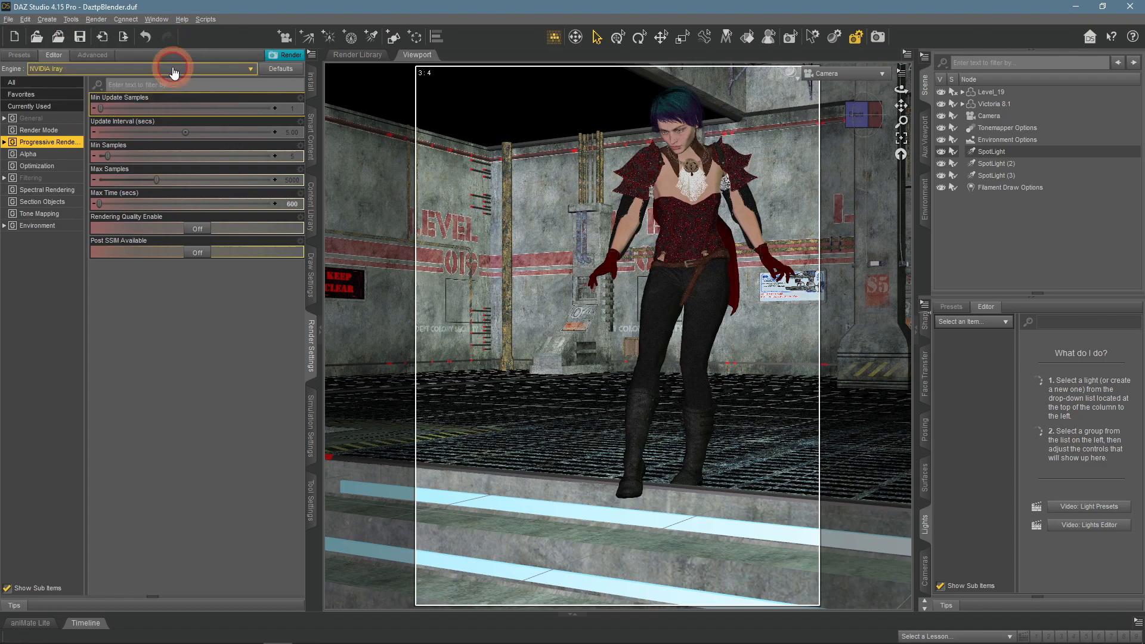
left_click(786, 74)
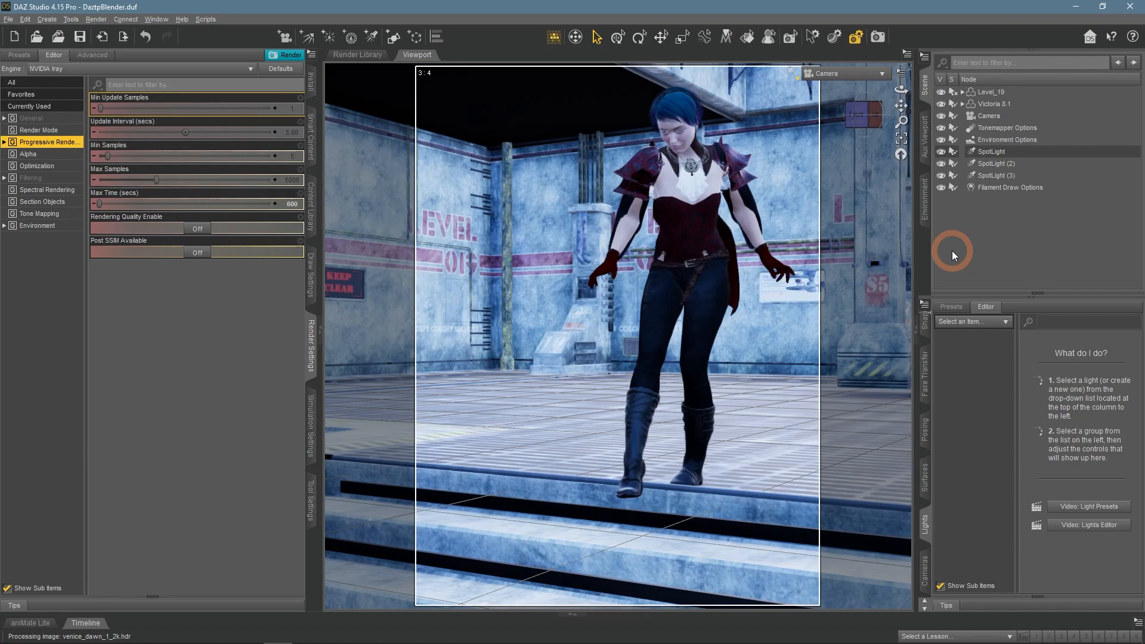
Step: Examine the ISO scale, scene light scale and SSAO radius in the Filament Draw Options
left_click(1000, 191)
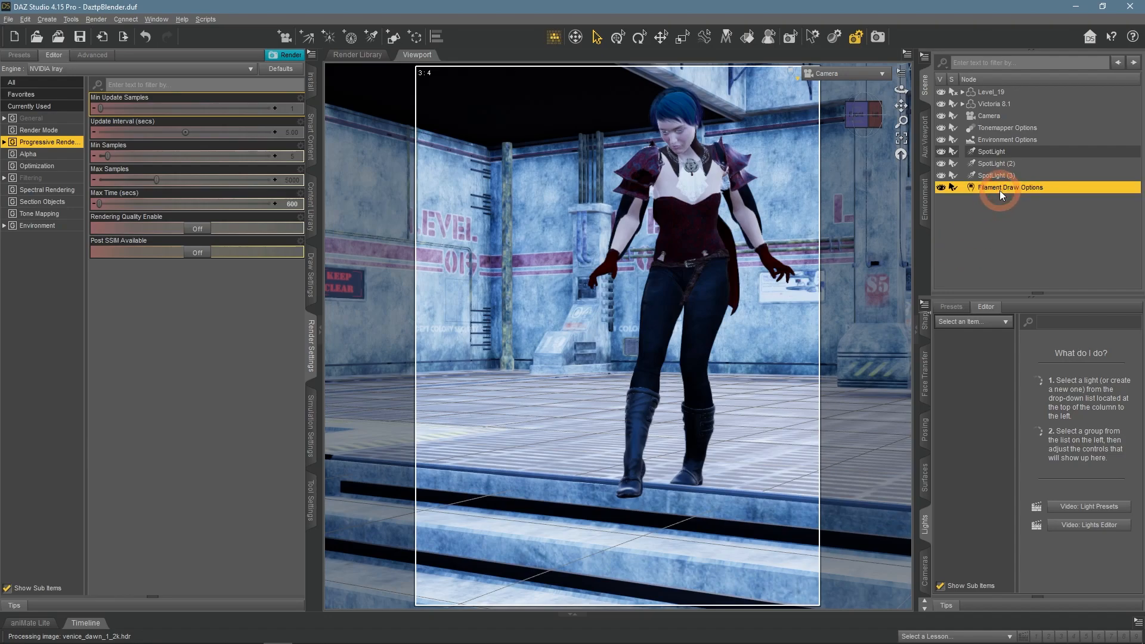
scroll(923, 436, "up", 5)
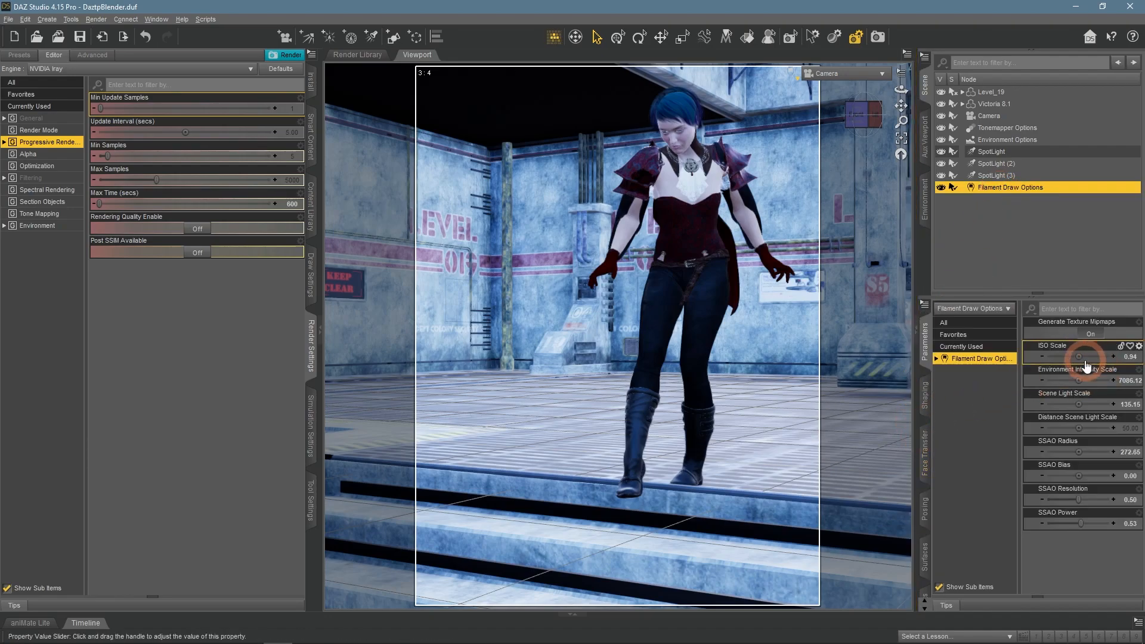
left_click_drag(1080, 356, 1074, 404)
left_click_drag(1078, 452, 1080, 452)
left_click(1028, 186)
Step: Try changing SpotLight's luminous flux, including a value of 0 lumens, in the Filament preview and undo the last change
left_click(992, 152)
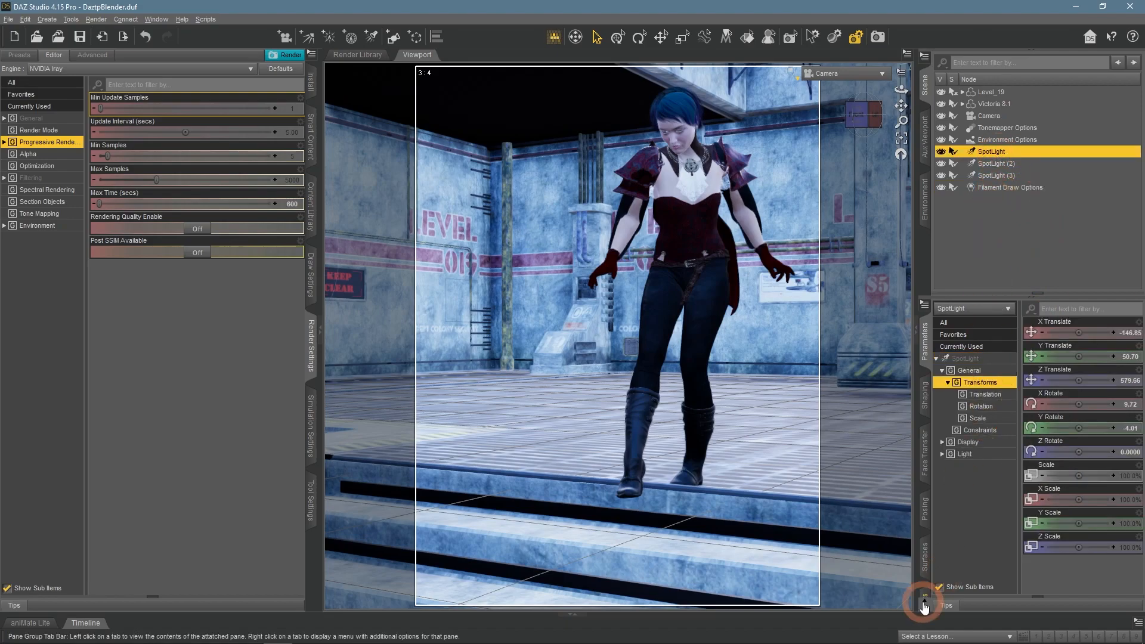
left_click(924, 574)
left_click(925, 528)
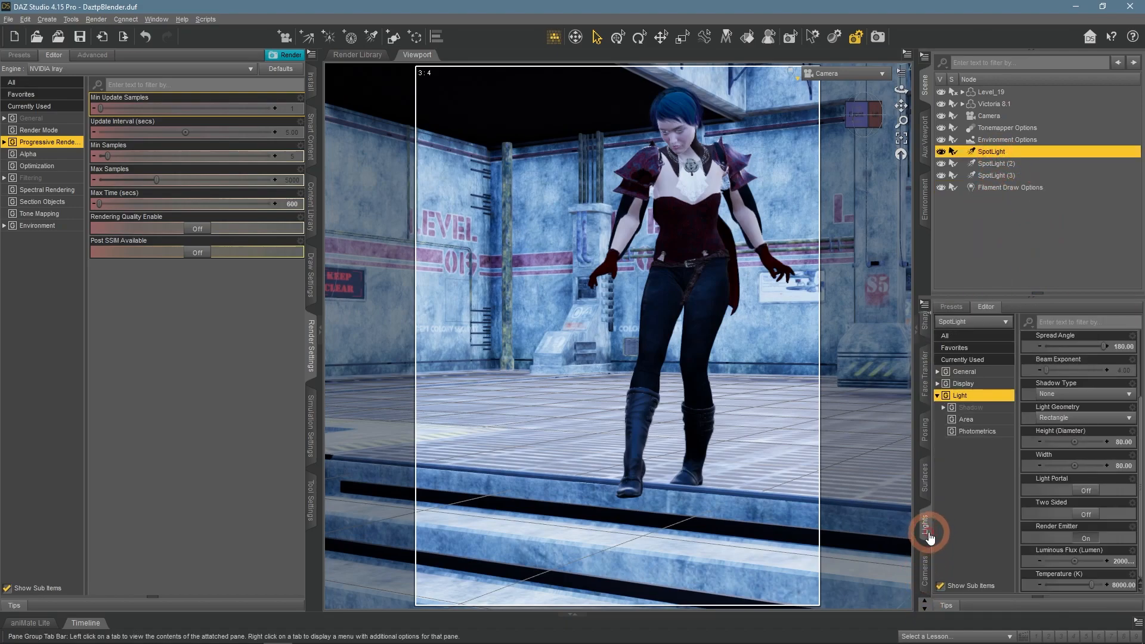
left_click(1118, 563)
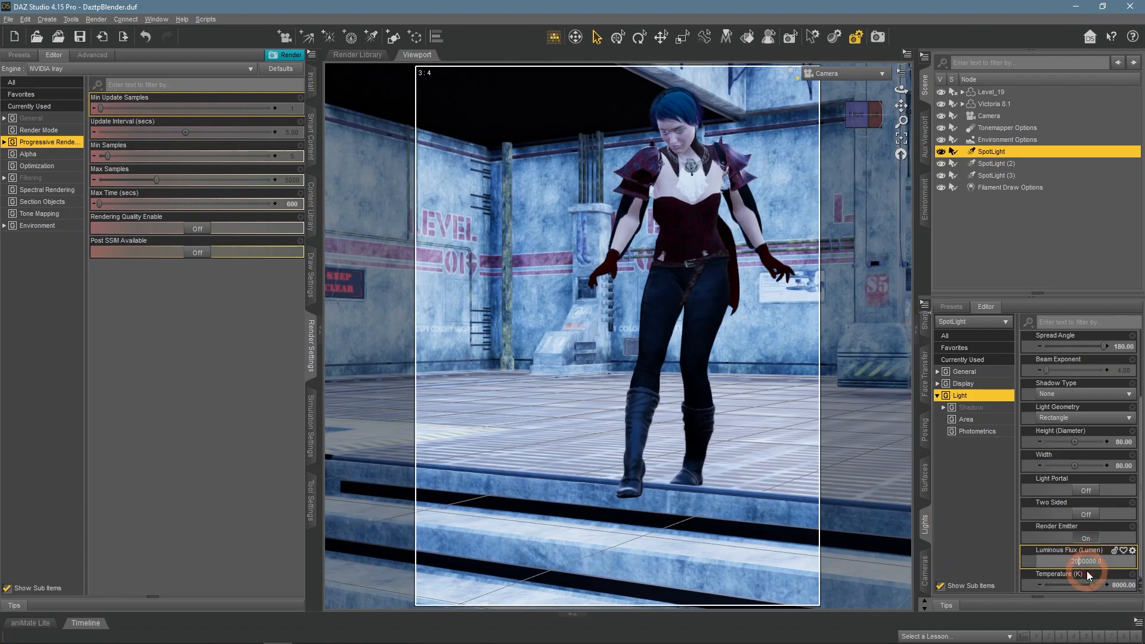
key("Return")
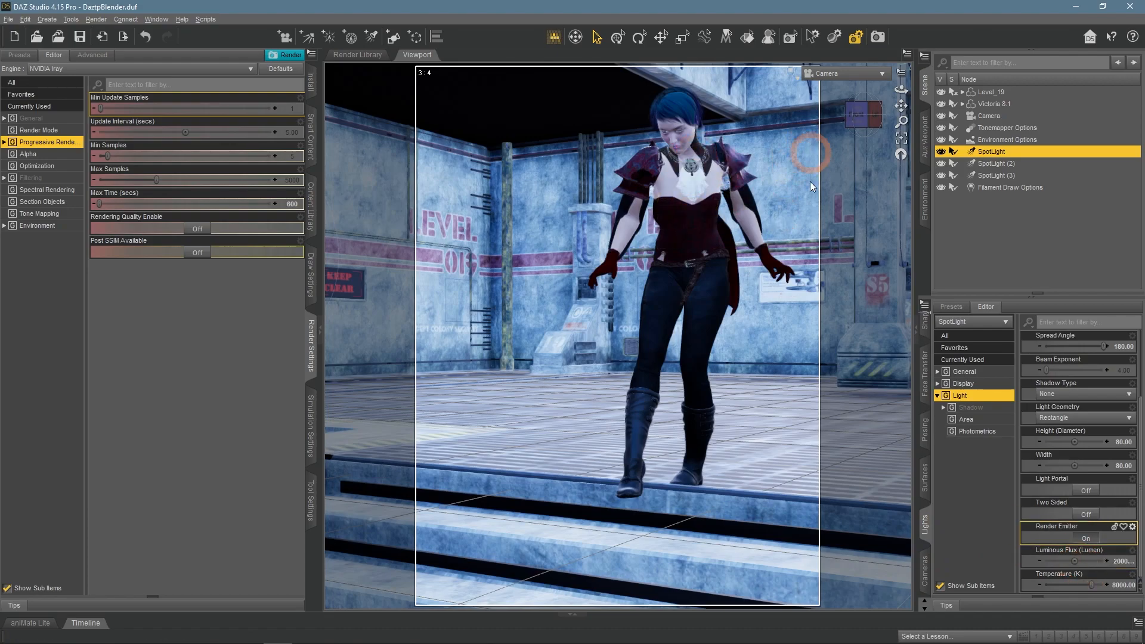
left_click(1120, 563)
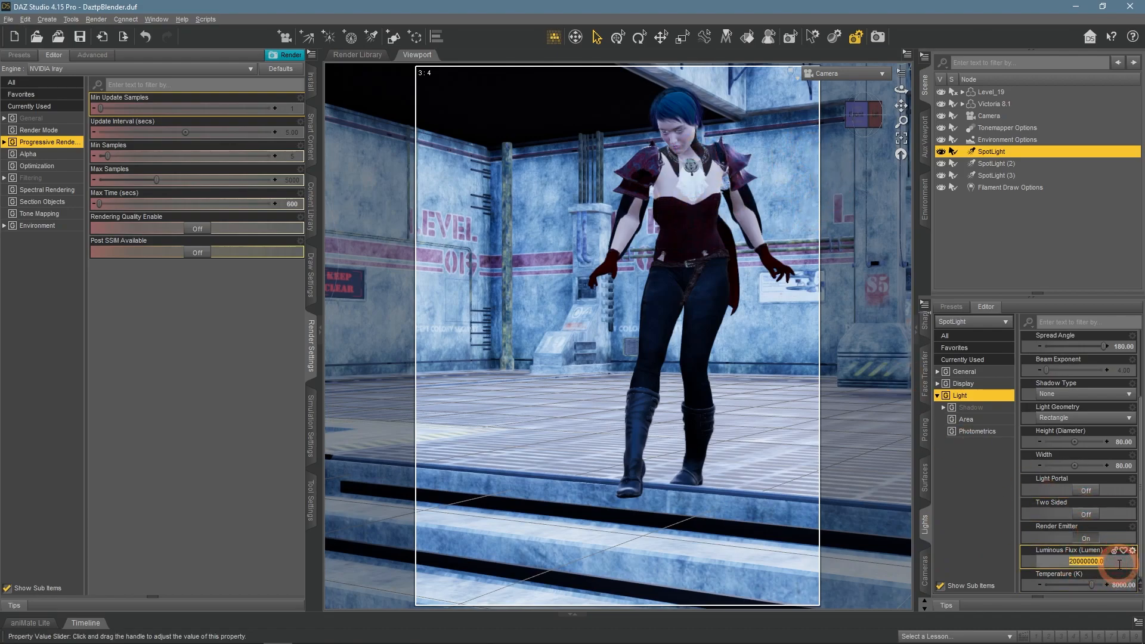
type("0")
key("Return")
key("ctrl+z")
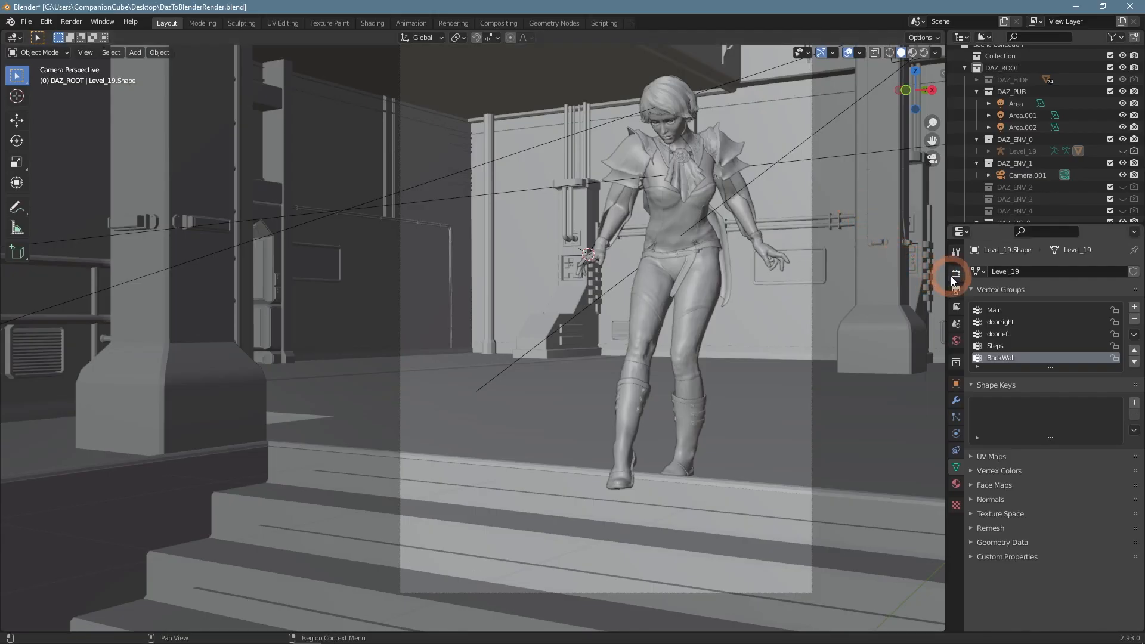
Step: Change Blender's render engine to Eevee and show the camera view in Material Preview and Rendered shading
left_click(955, 275)
left_click(1054, 276)
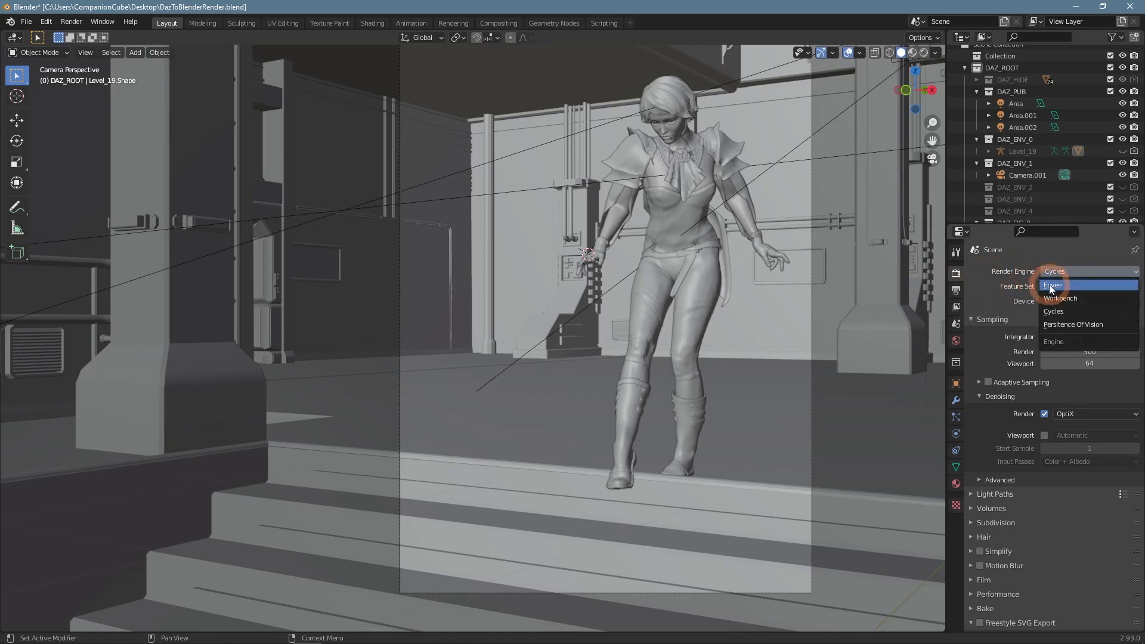
left_click(1056, 286)
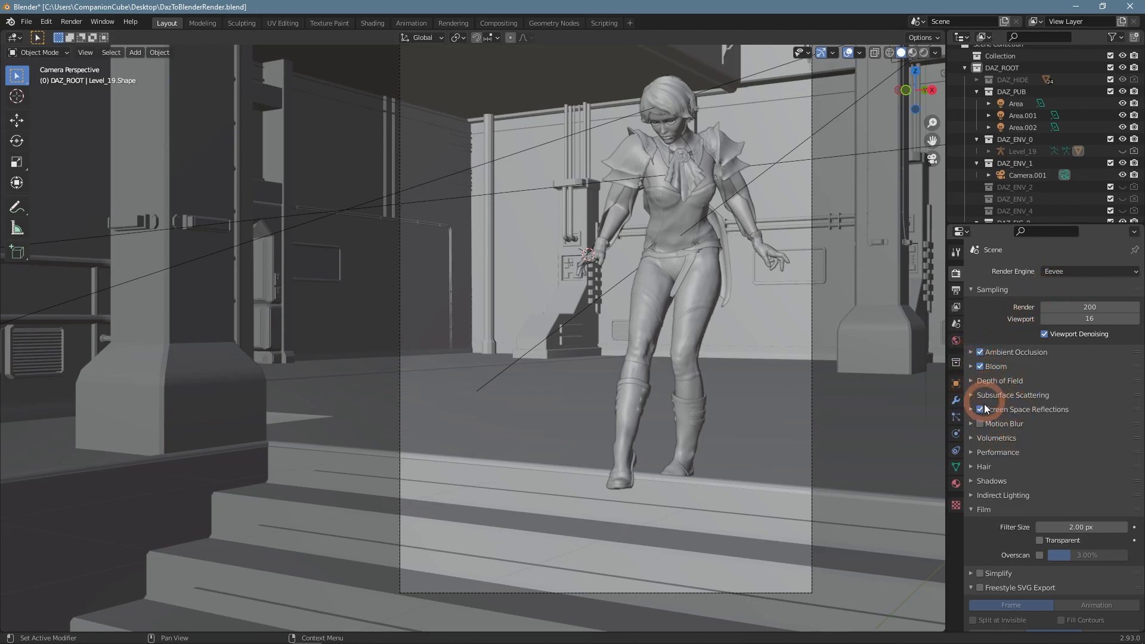
left_click(912, 53)
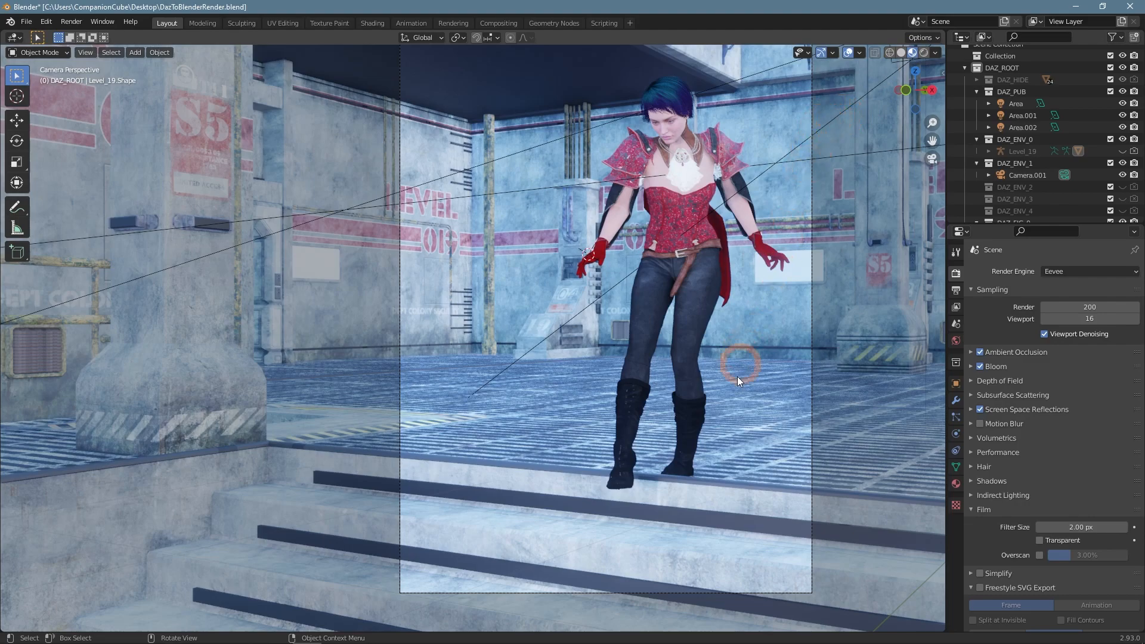
left_click(935, 53)
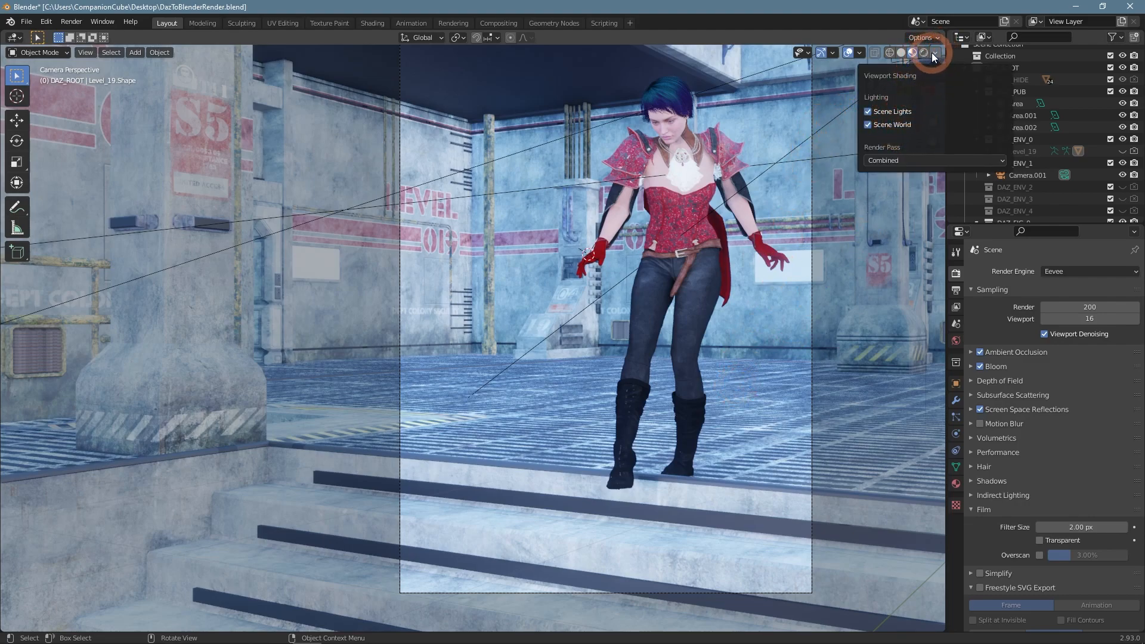
left_click(924, 55)
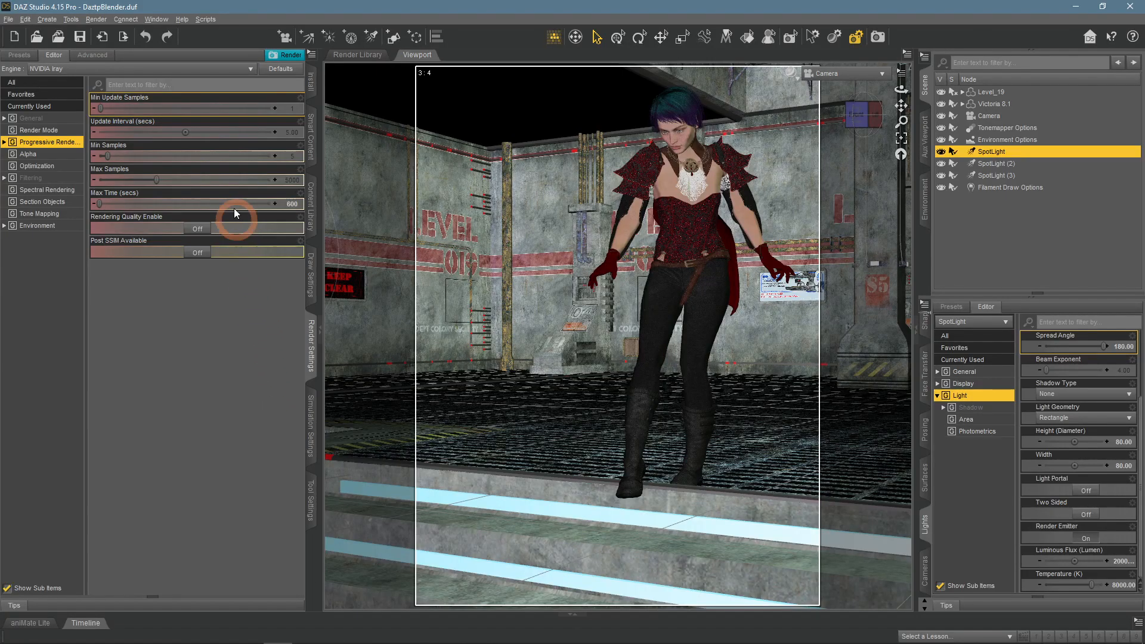
Step: Set the DAZ Studio render engine to 3Delight and render the scene
left_click(138, 69)
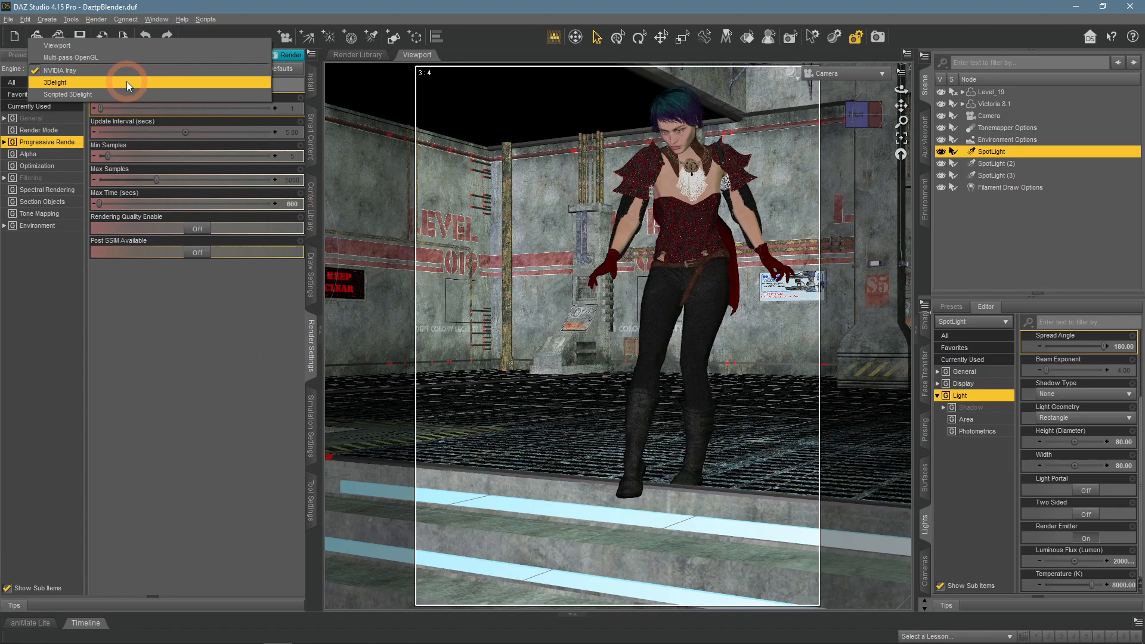
left_click(126, 82)
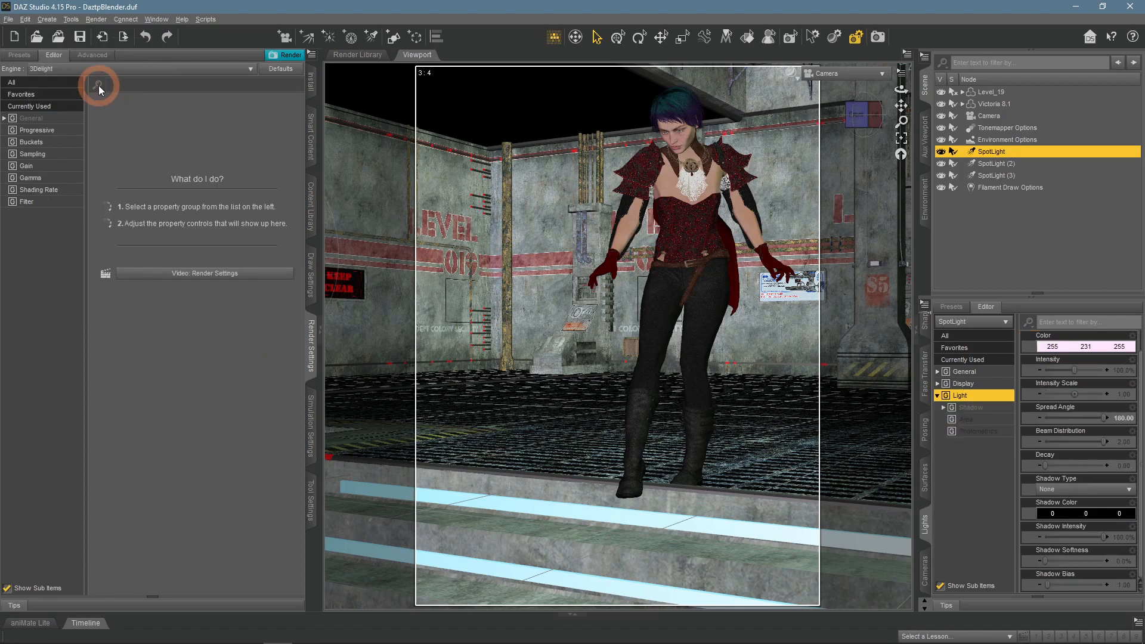
left_click(290, 55)
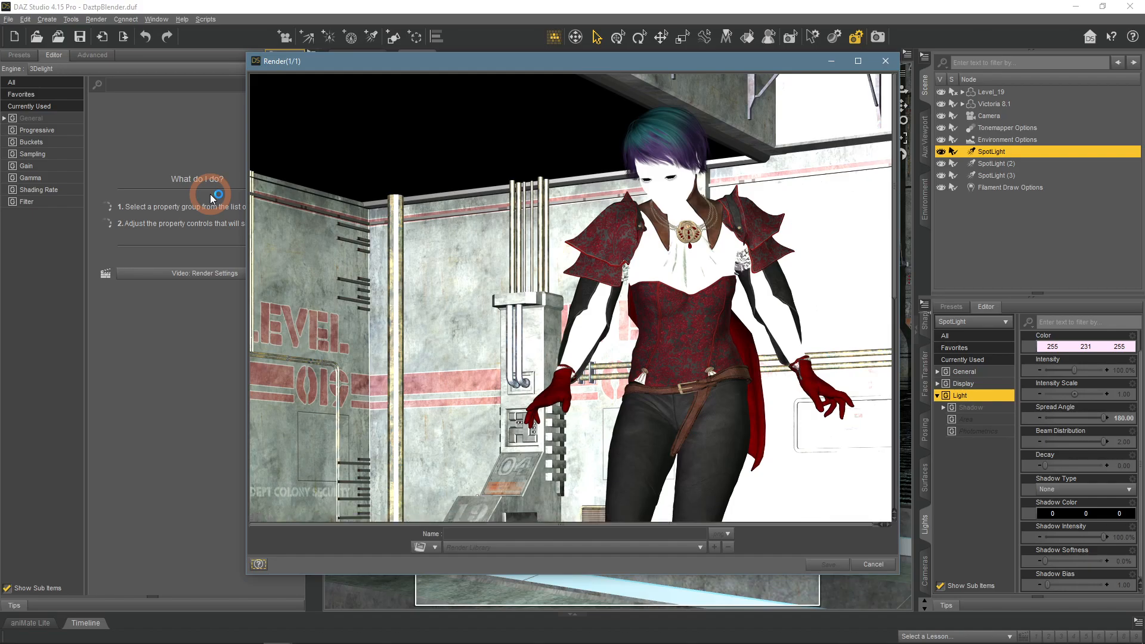
Step: Examine the maximized 3Delight render from the figure's head to the stairs, close it and switch to Blender's camera view for comparison
double_click(560, 62)
scroll(585, 370, "down", 5)
scroll(601, 383, "up", 2)
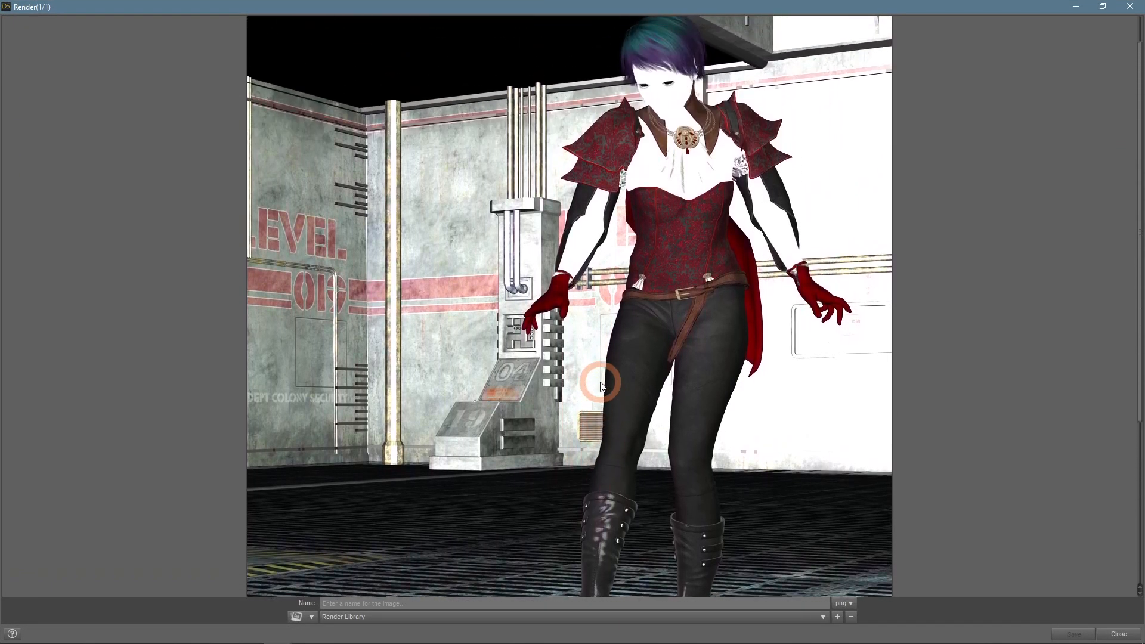
scroll(600, 384, "down", 4)
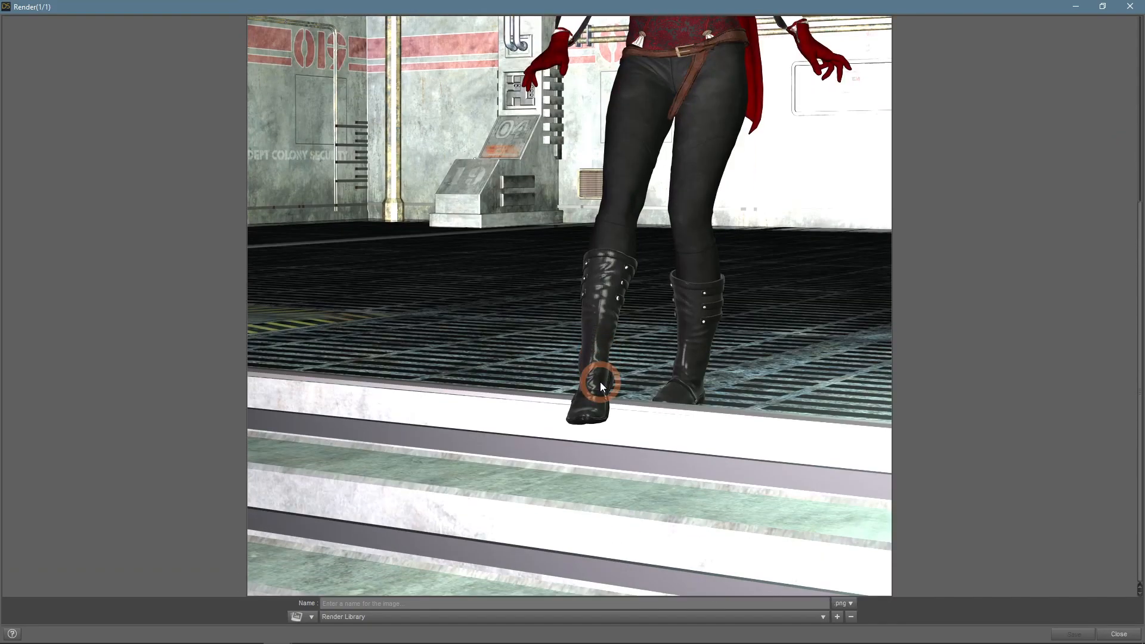
scroll(718, 388, "up", 4)
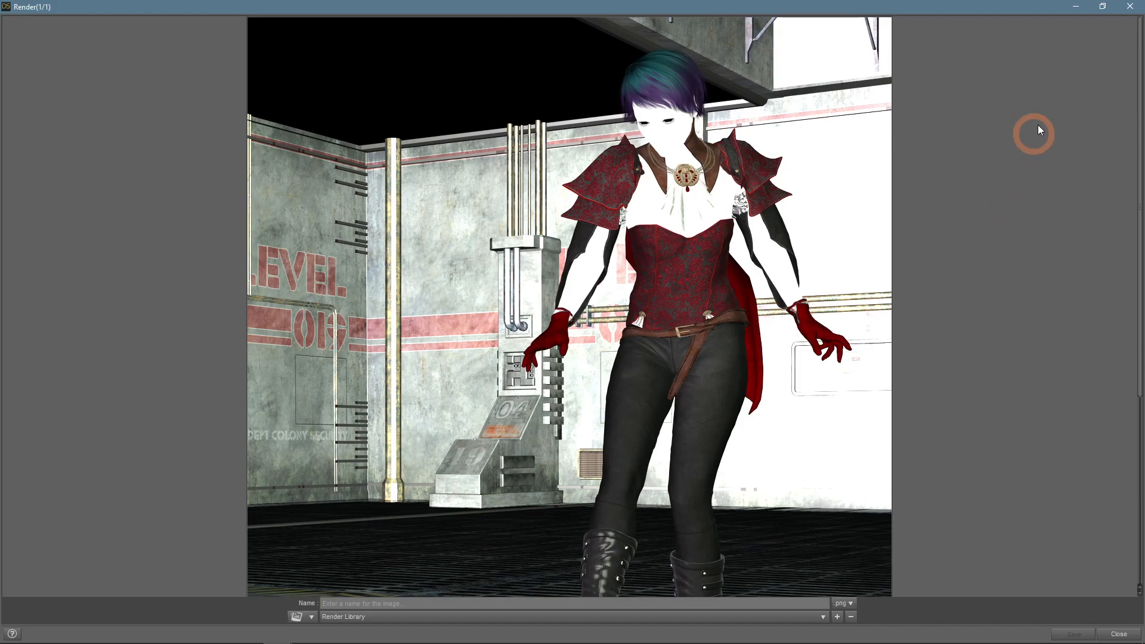
left_click(1130, 5)
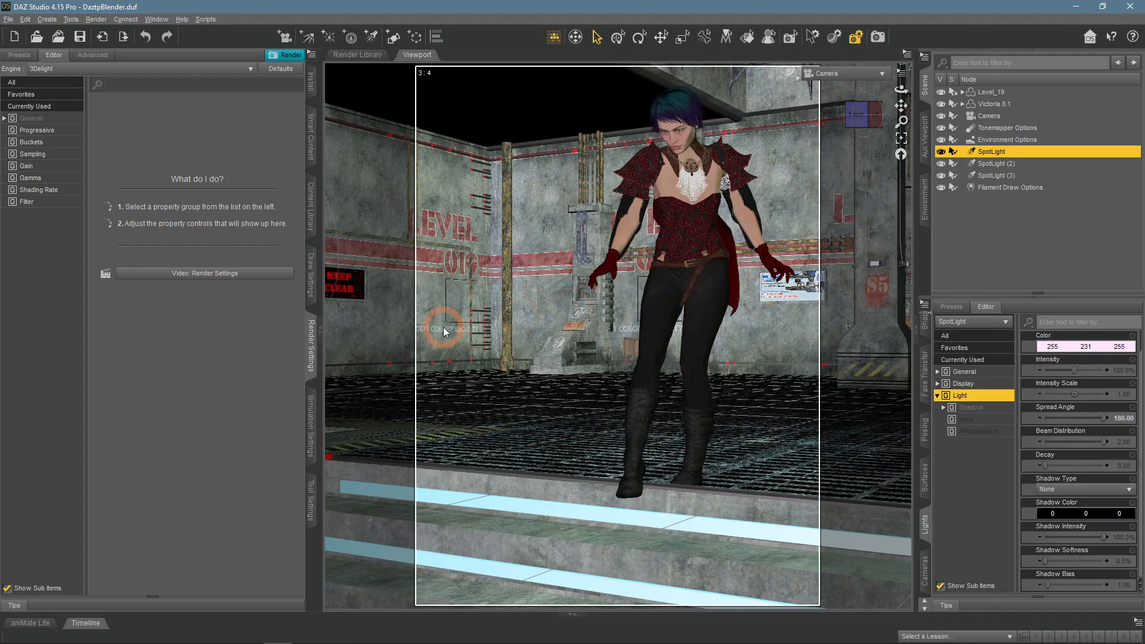
key("alt+Tab")
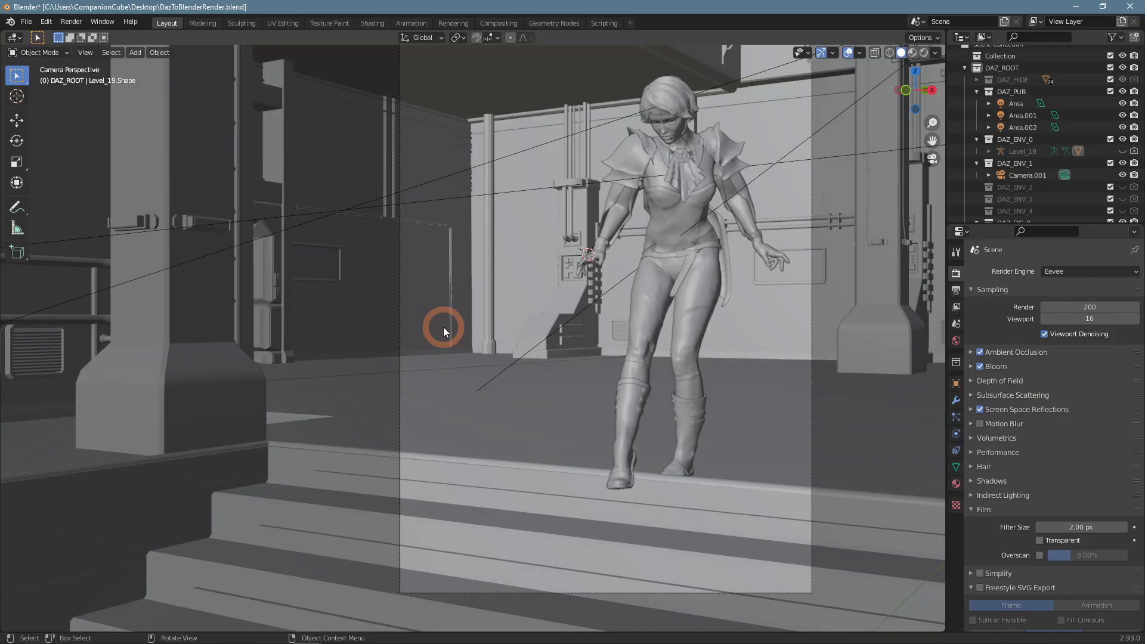
Step: Switch to the browser, open the Daz to Blender Bridge Tutorial [2021] article on renderguide.com and look through its instructions
key("alt+Tab")
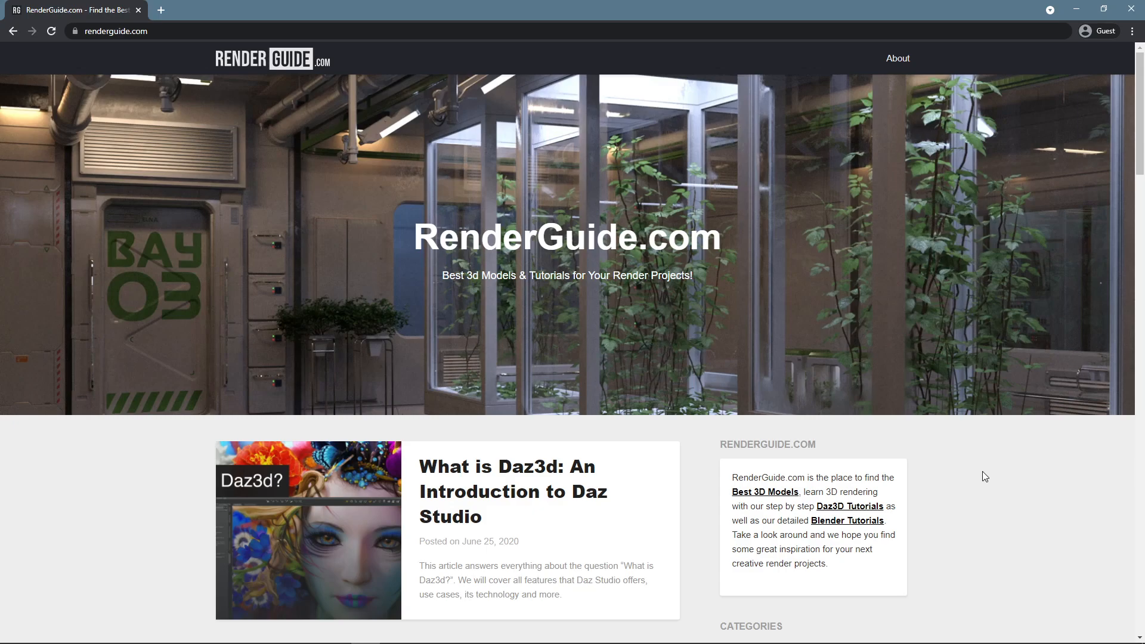
scroll(982, 471, "down", 7)
scroll(957, 468, "down", 1)
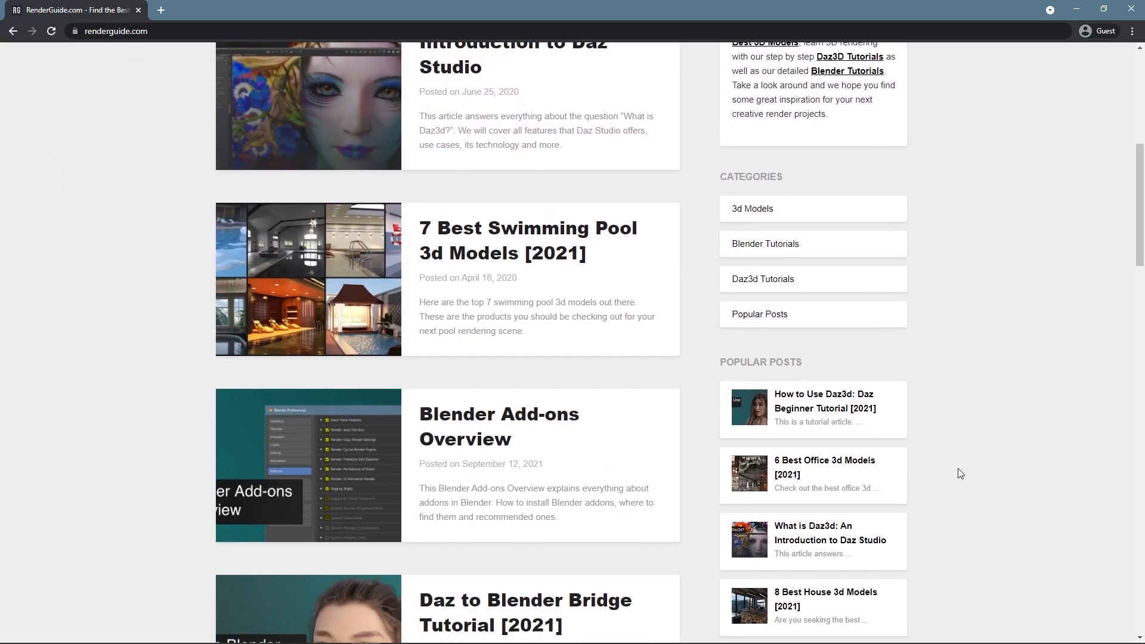
scroll(675, 524, "down", 1)
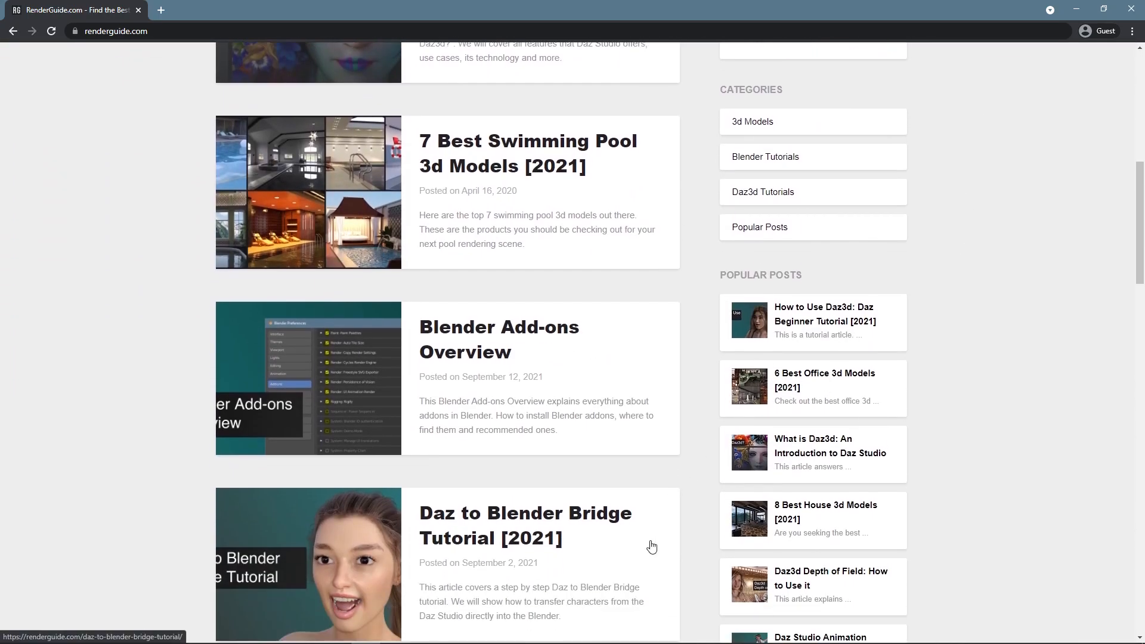
left_click(493, 534)
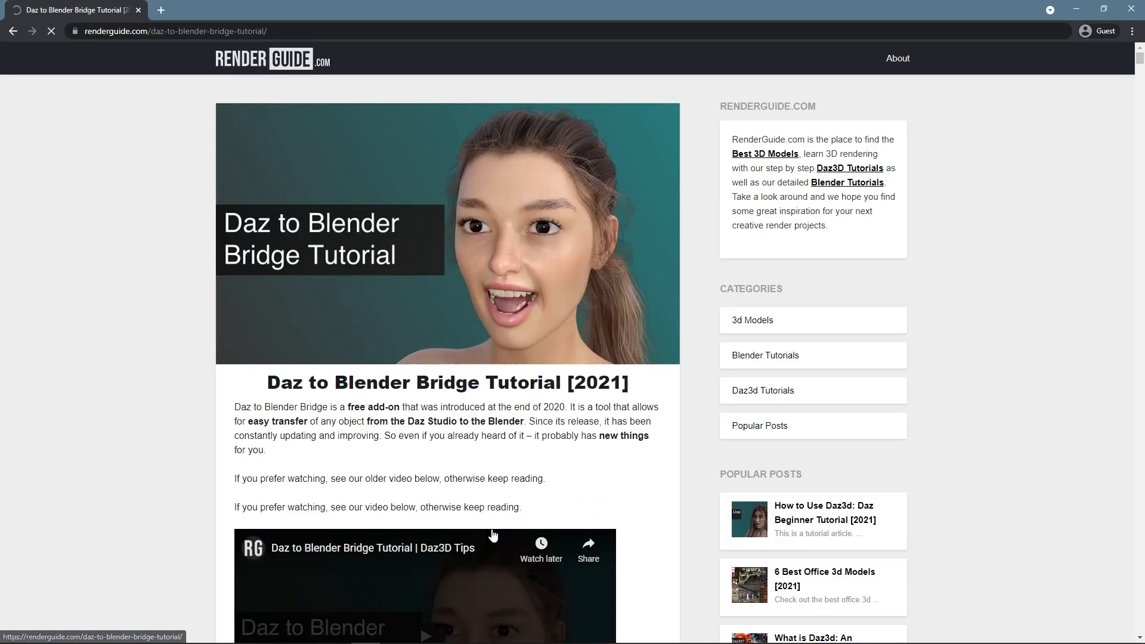
scroll(672, 449, "down", 3)
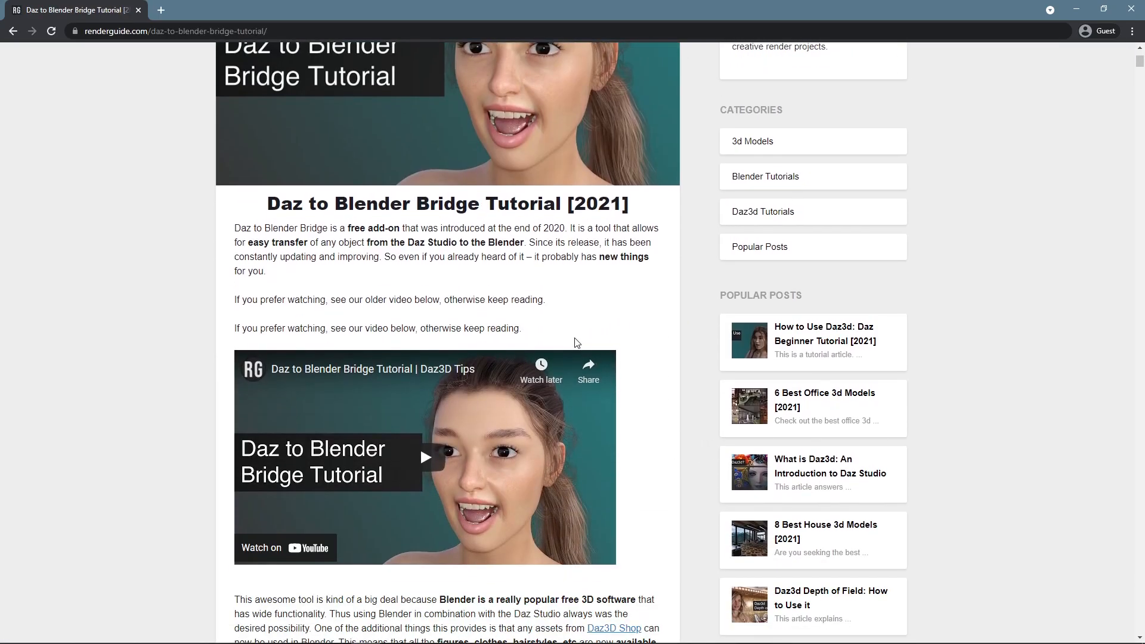
middle_click(1061, 301)
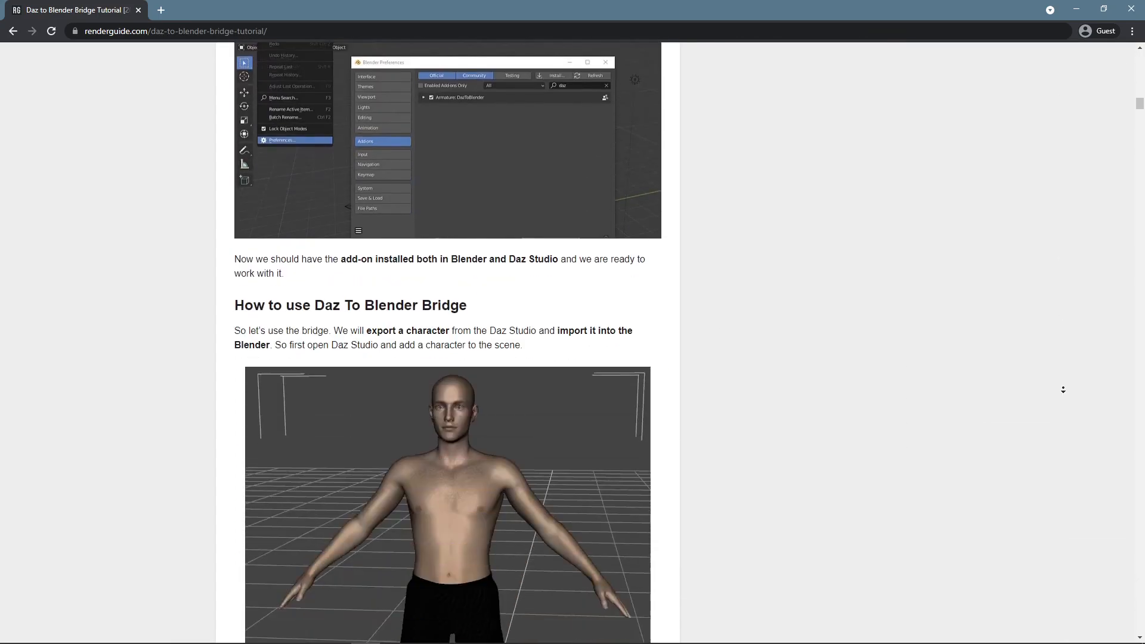